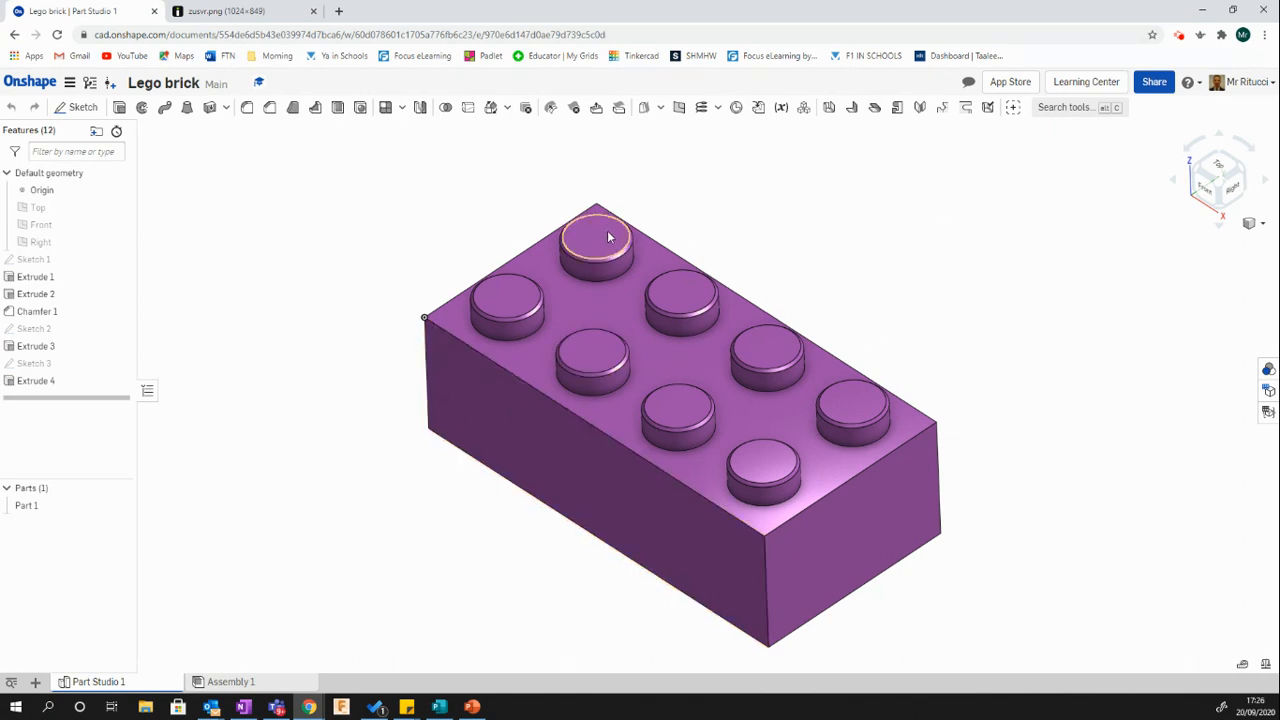
- Examine the finished Lego brick model from different angles and its dimensioned reference drawing
mouse_move(945, 390)
right_mouse_down()
mouse_move(839, 365)
mouse_move(820, 297)
mouse_move(800, 346)
mouse_move(930, 375)
mouse_move(826, 405)
mouse_move(803, 340)
mouse_move(840, 386)
mouse_move(943, 403)
right_mouse_up()
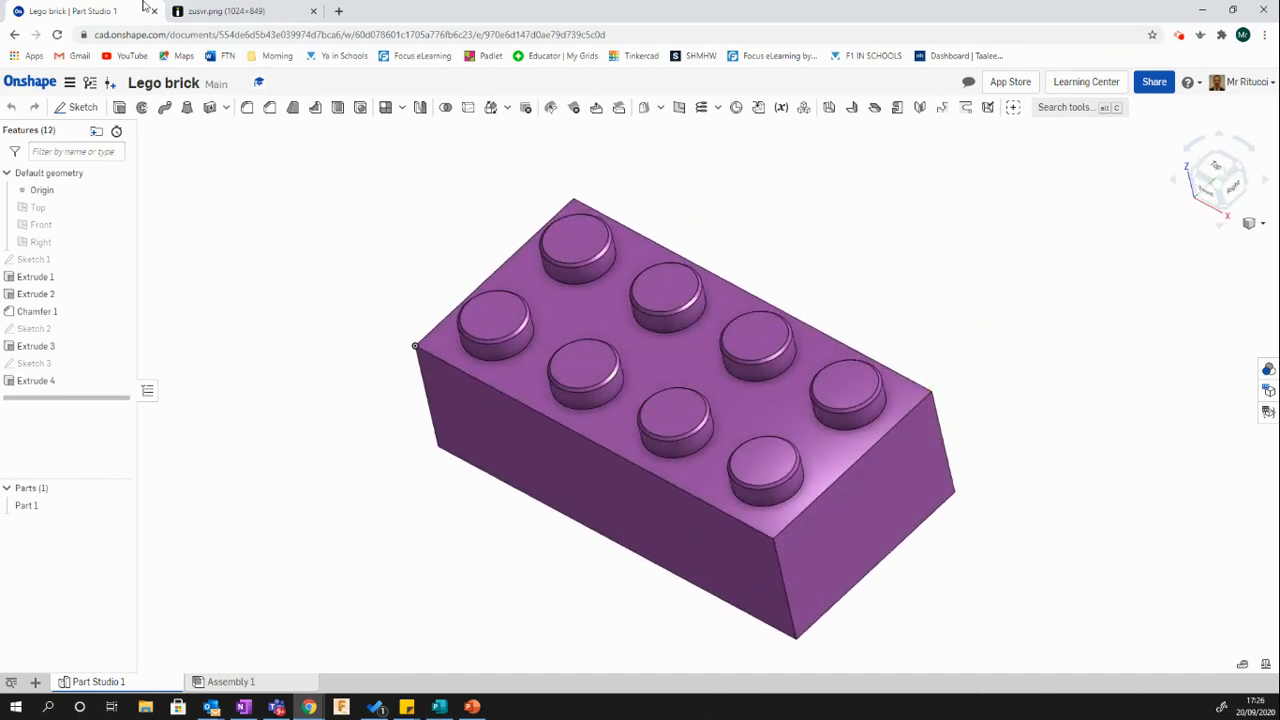
left_click(205, 12)
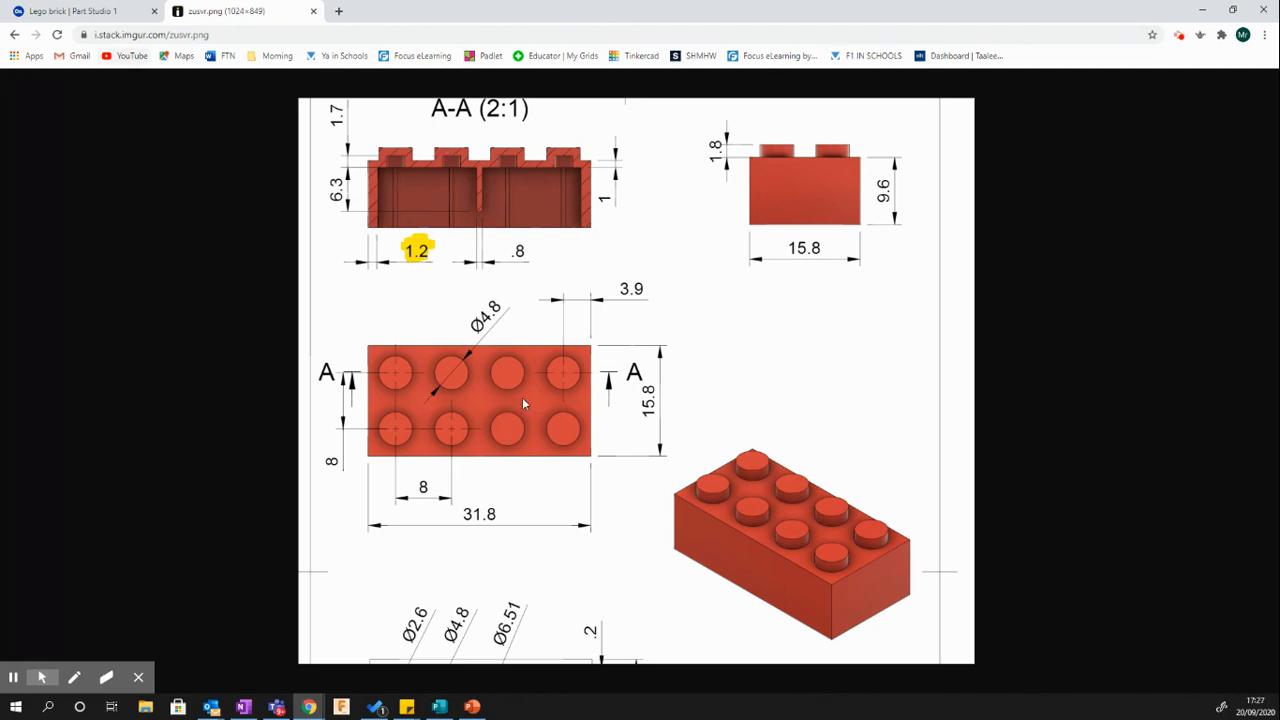
left_click(90, 12)
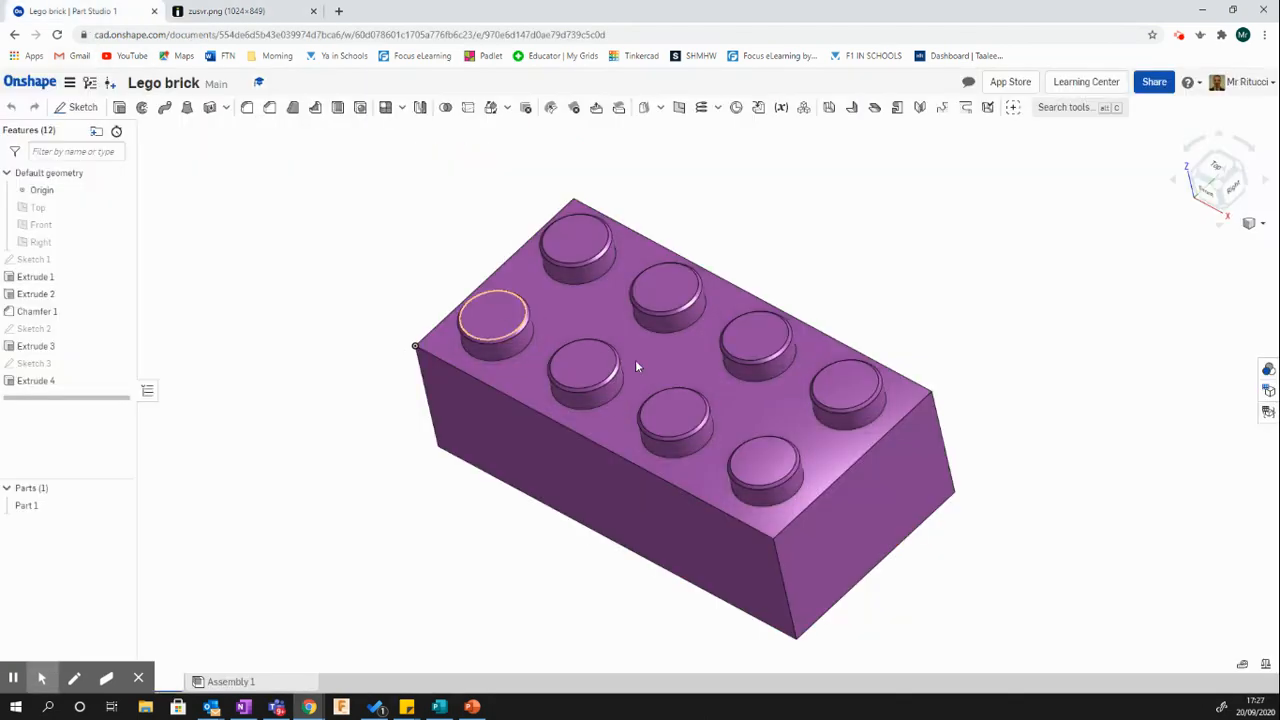
right_click_drag(948, 370, 603, 434)
scroll(349, 296, "up", 2)
scroll(349, 296, "down", 1)
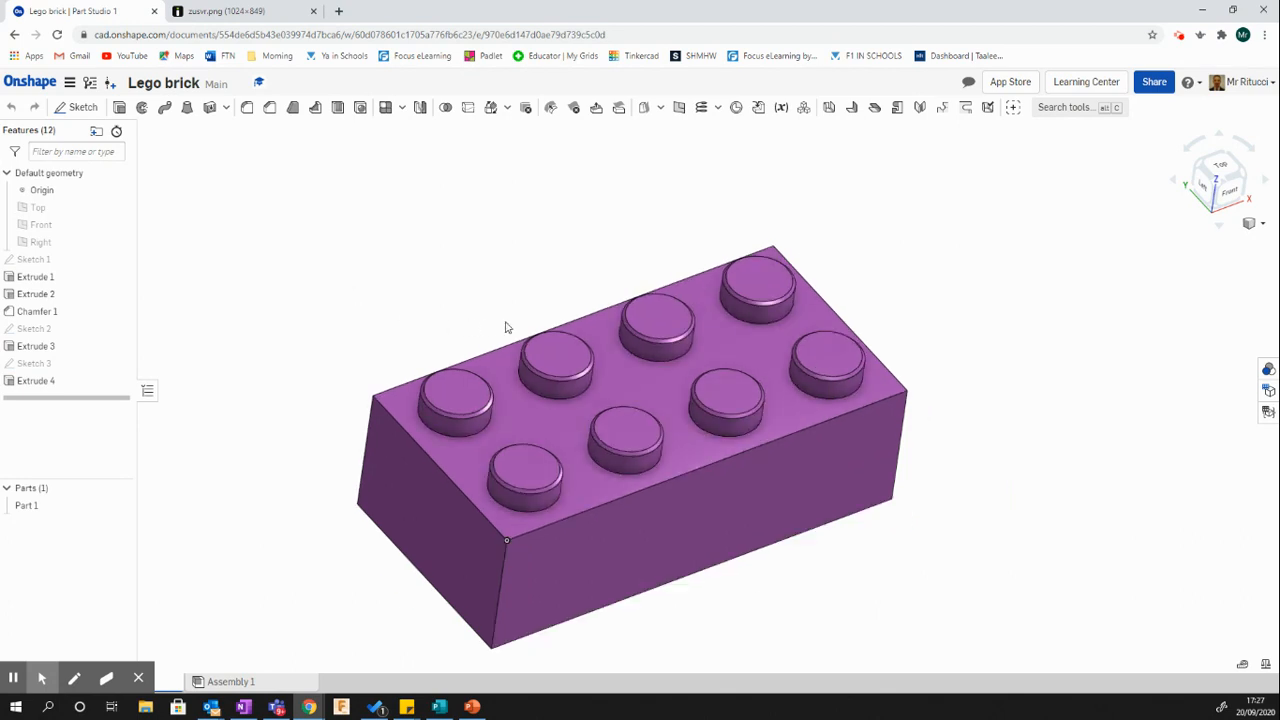
- Return to the documents list and create a new document named Lego Brick
left_click(33, 85)
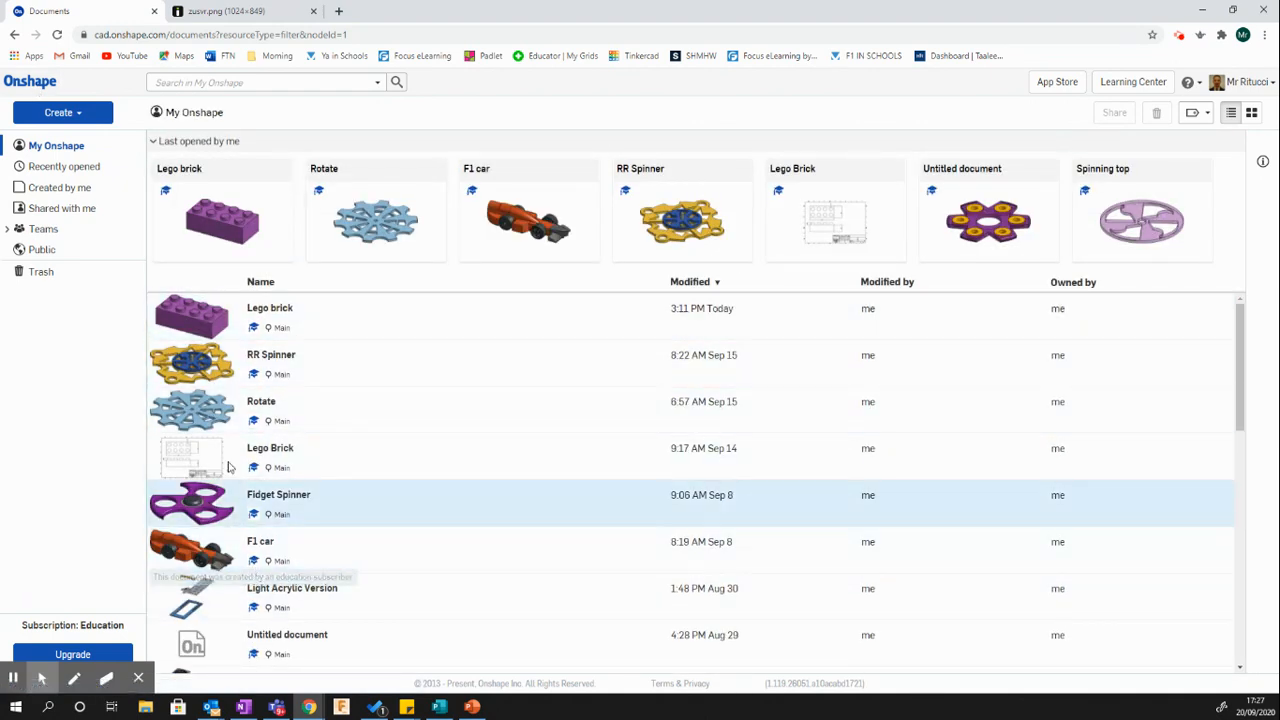
left_click(77, 114)
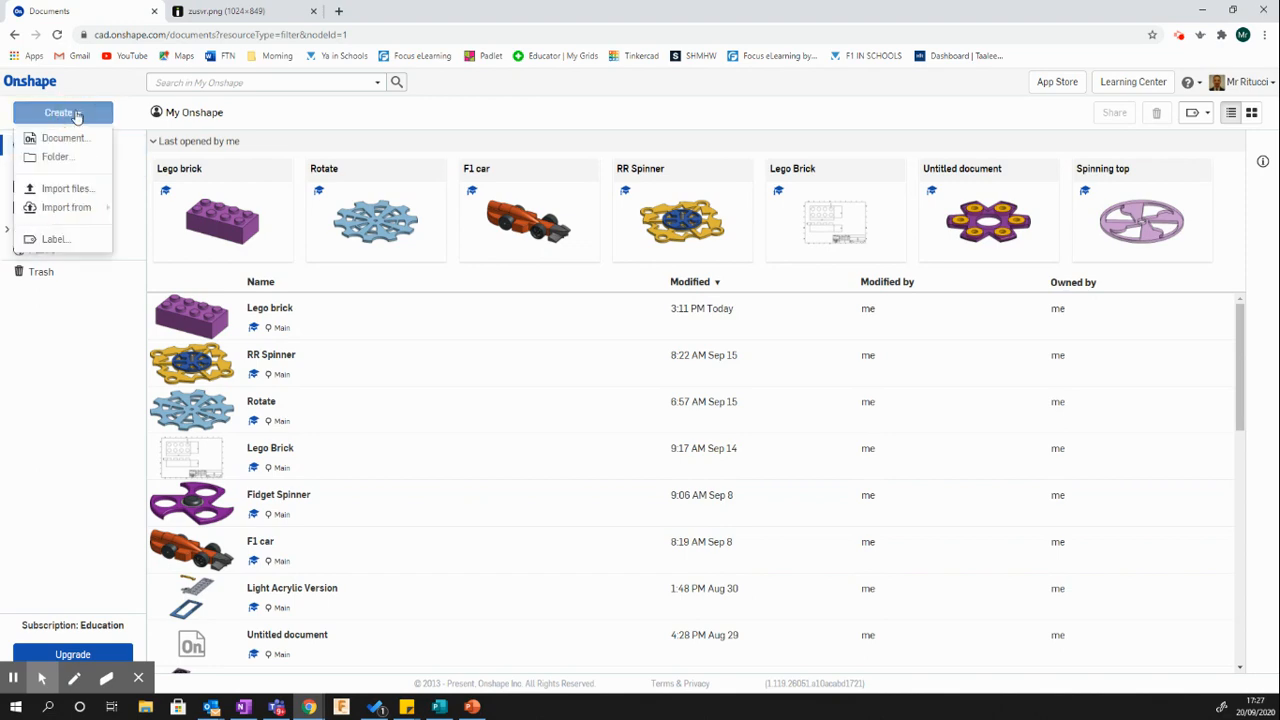
left_click(62, 137)
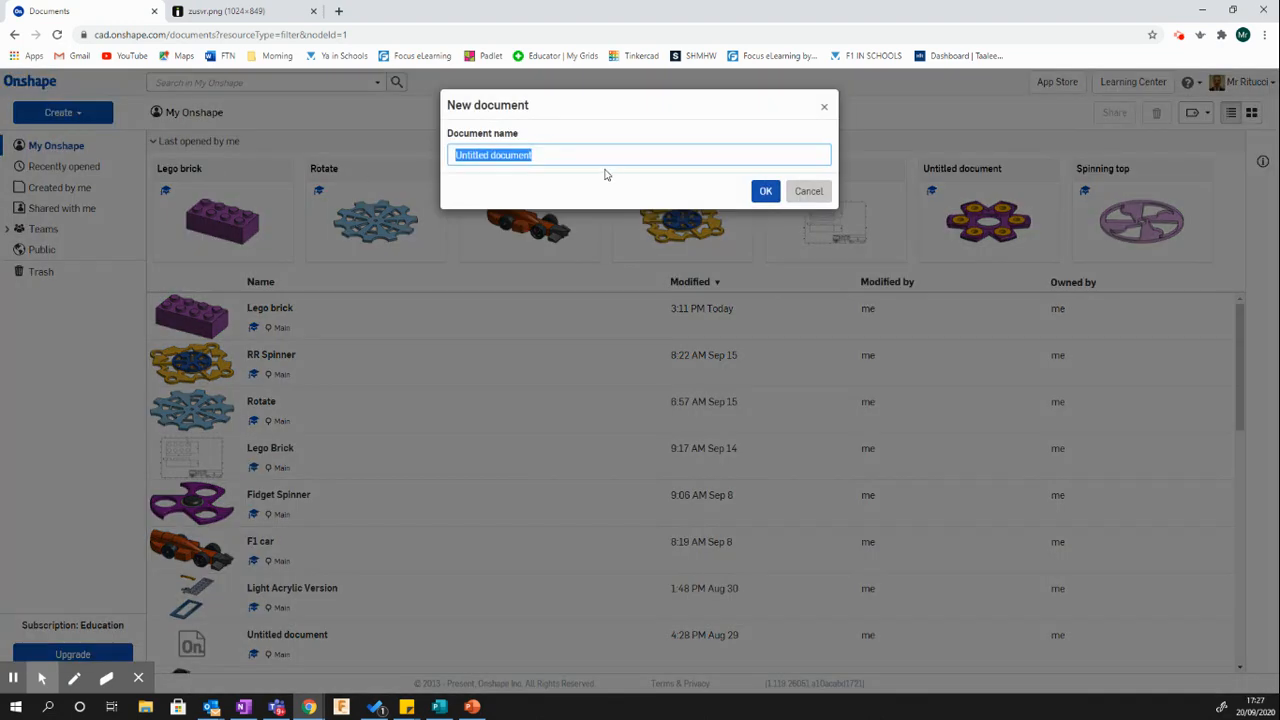
left_click(552, 156)
left_click_drag(547, 156, 431, 155)
type("Lego Brick")
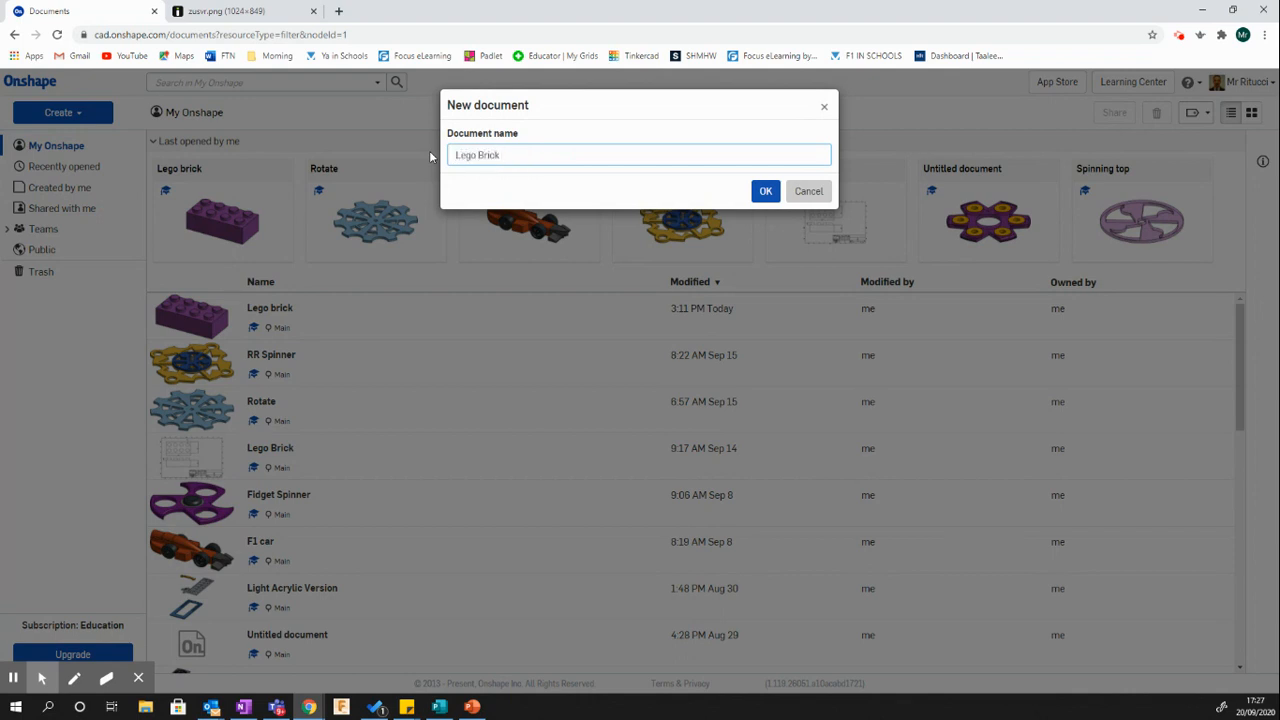
left_click(766, 191)
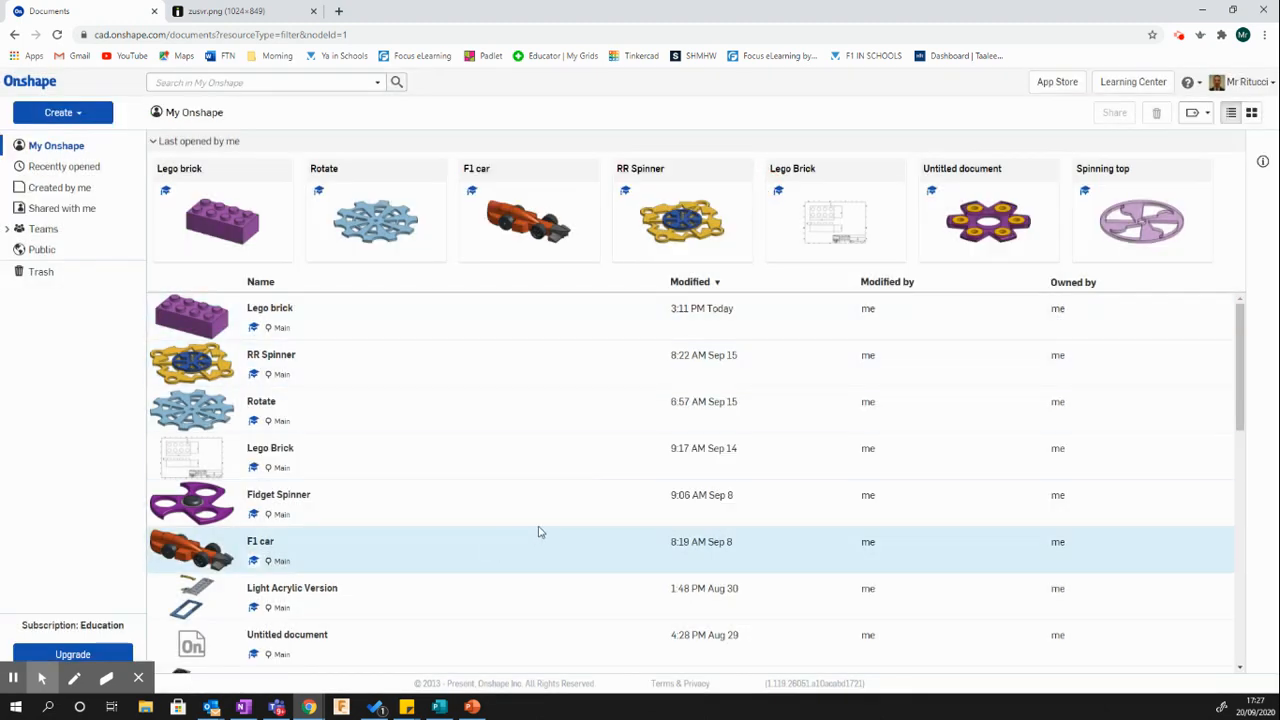
left_click(545, 450)
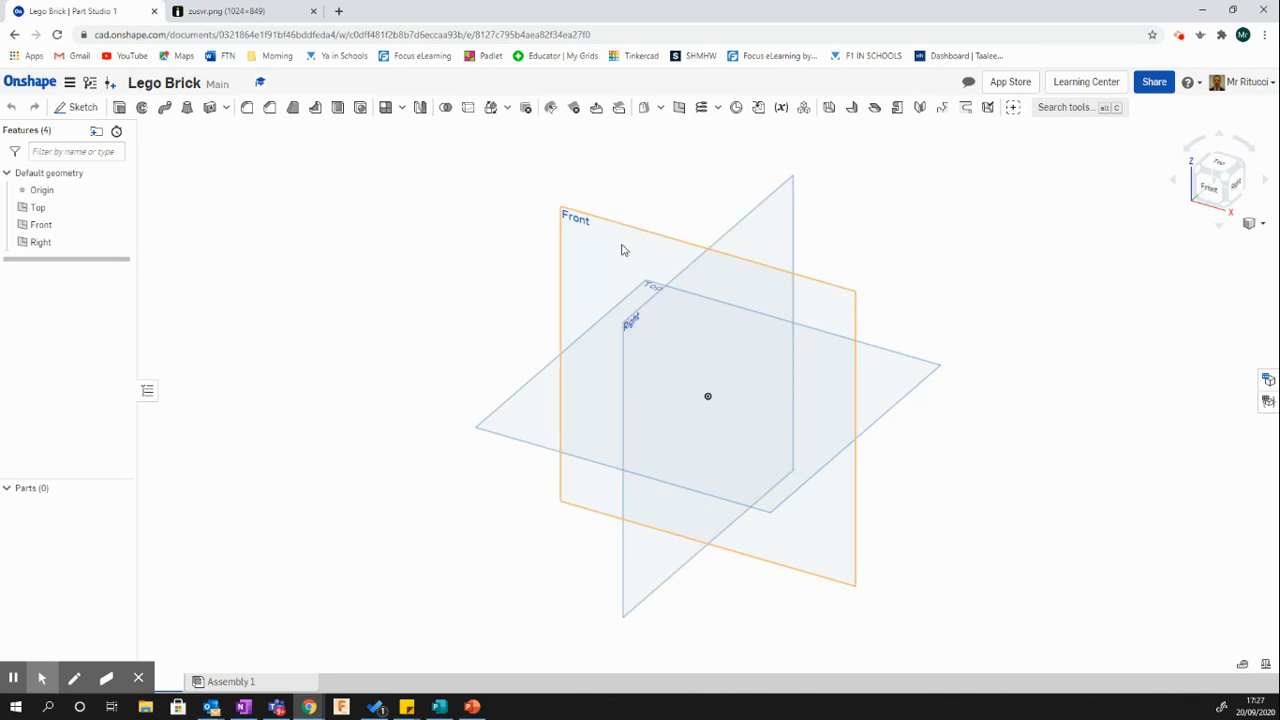
- Hide the Front and Right planes, leaving the Top plane displayed
left_click(120, 224)
left_click(119, 242)
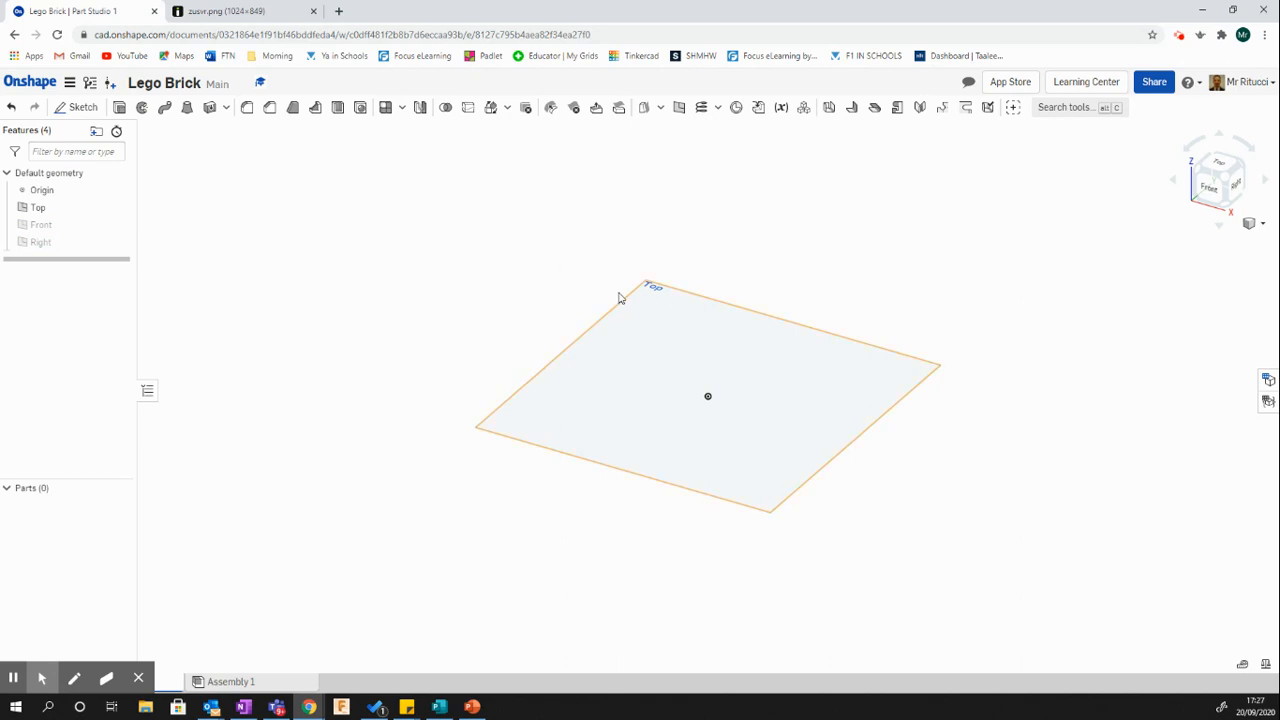
scroll(867, 304, "up", 1)
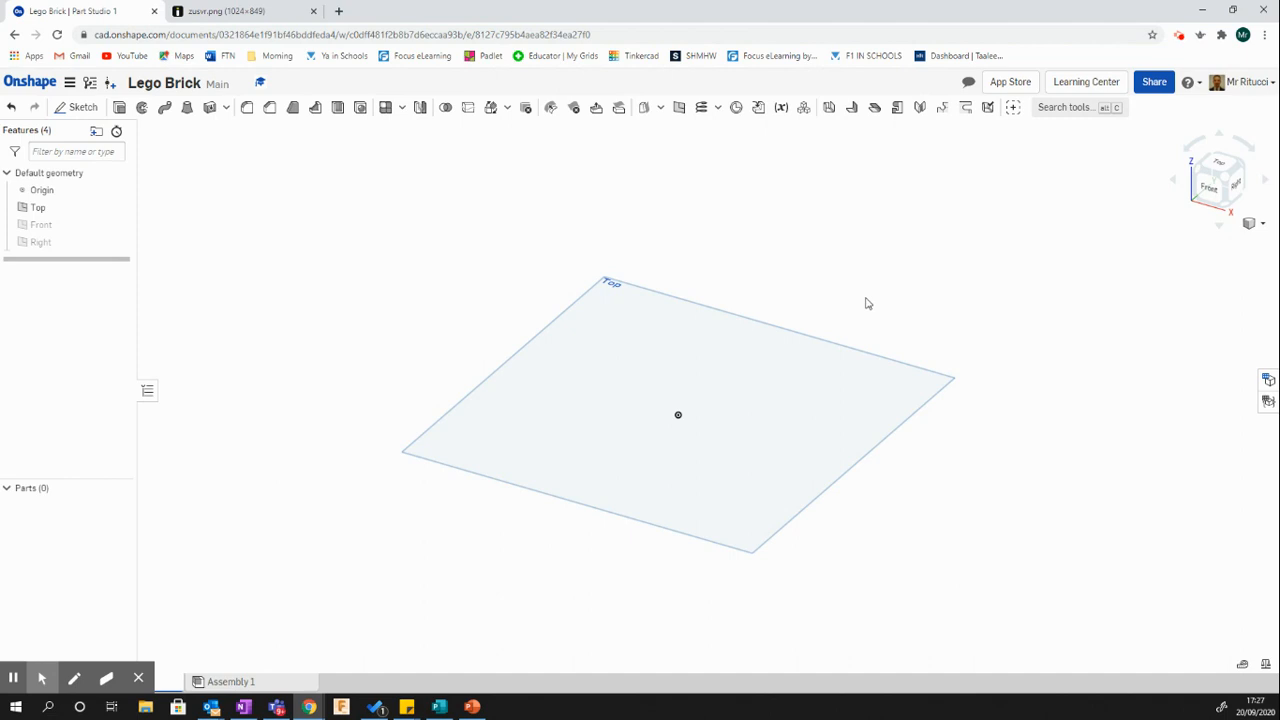
- Start a new sketch on the Top plane, viewed straight on
left_click(78, 107)
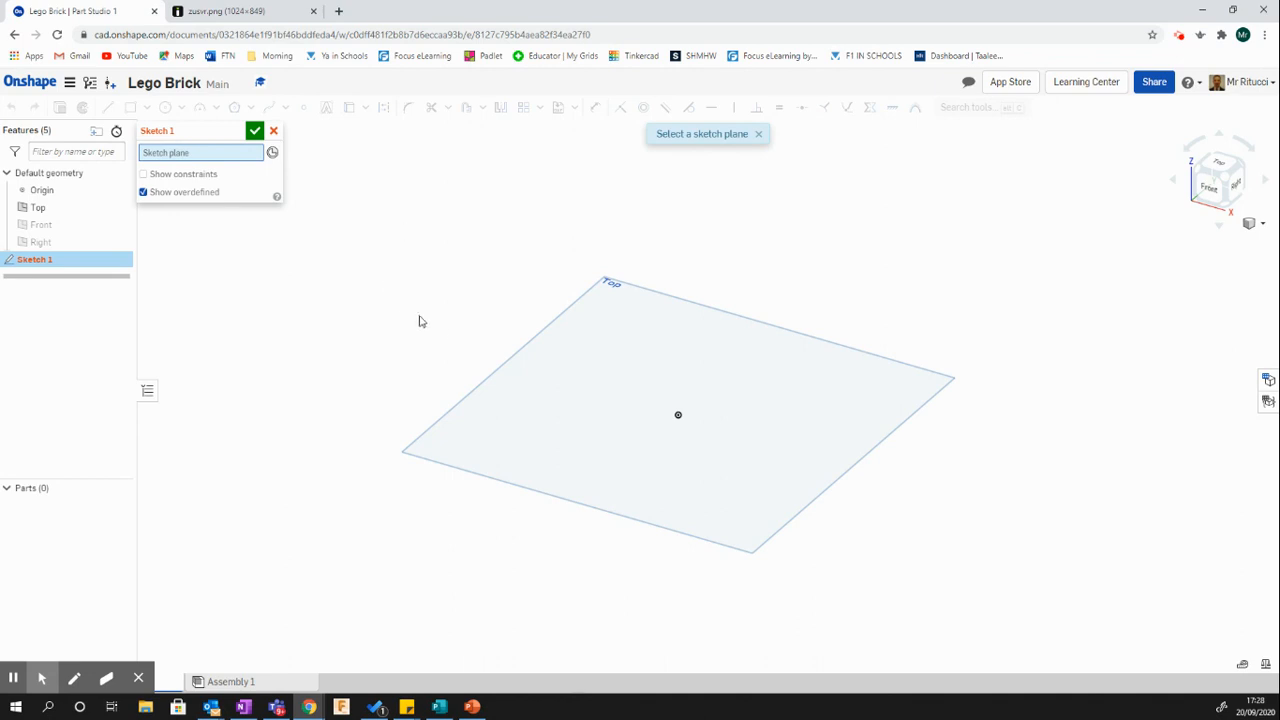
left_click(509, 365)
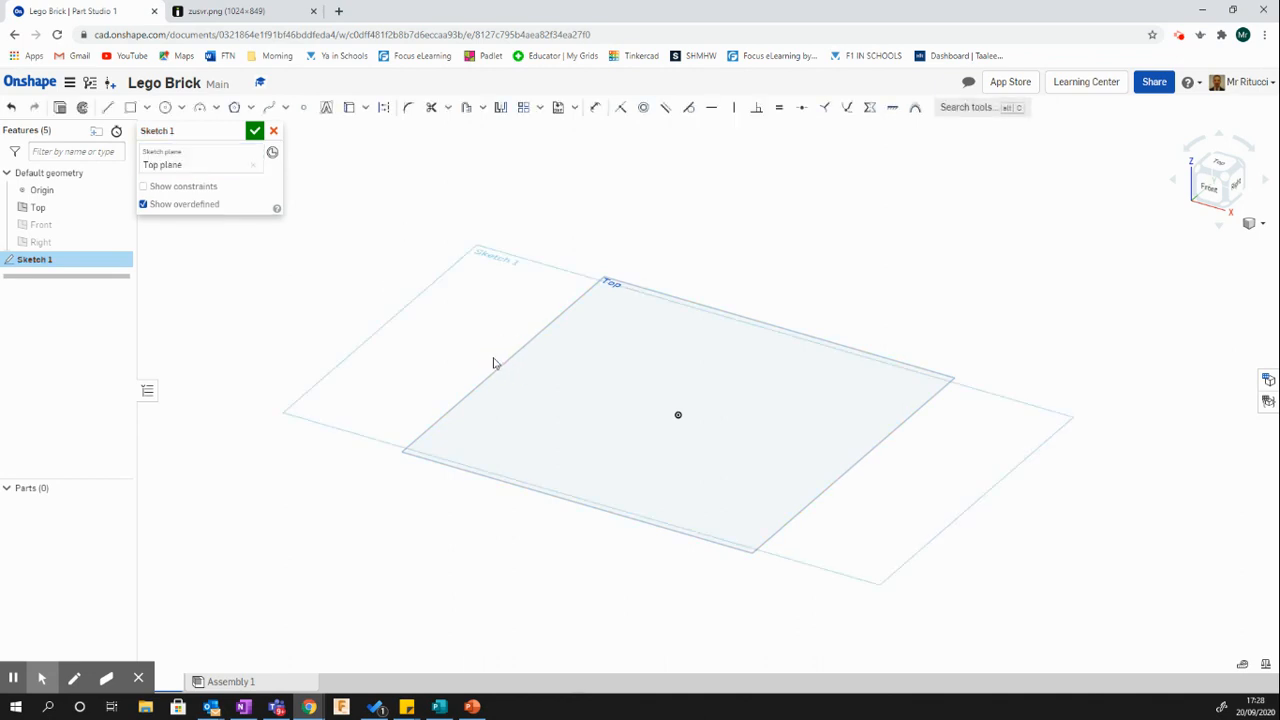
key("n")
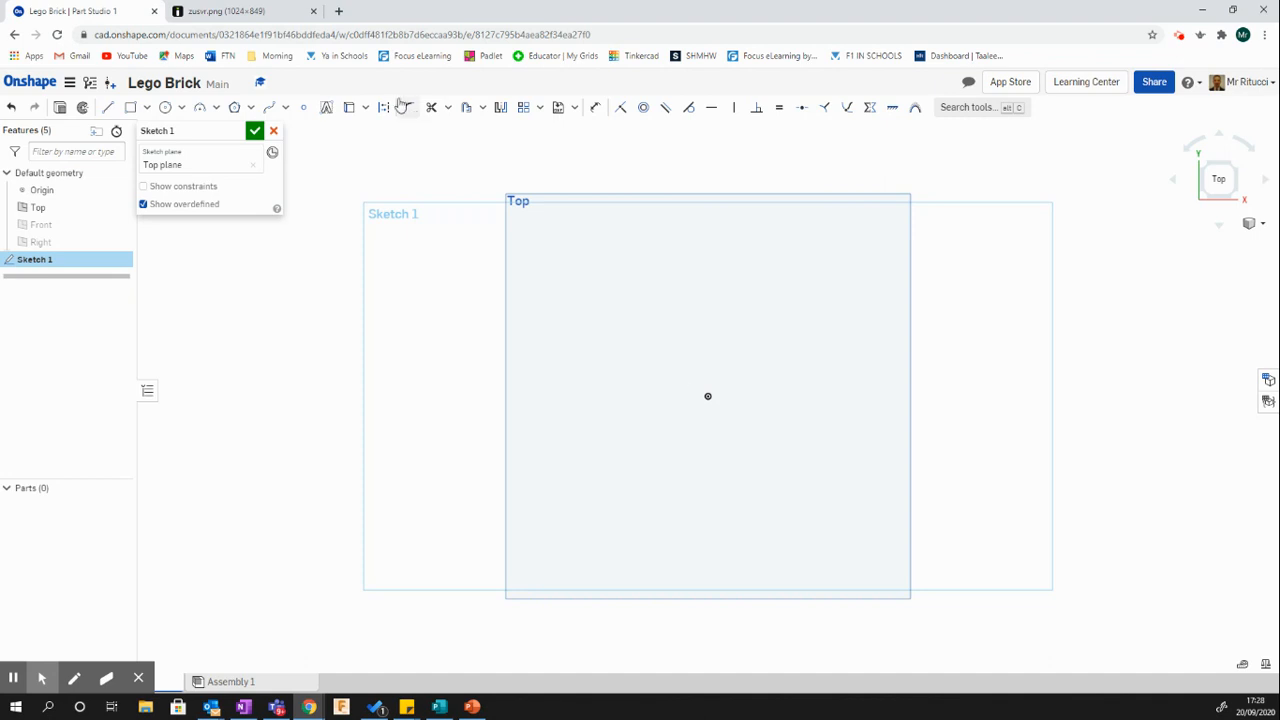
- Consult the reference drawing for the brick's outline and sketch a center point rectangle about 46 by 77 mm centred on the origin
left_click(263, 12)
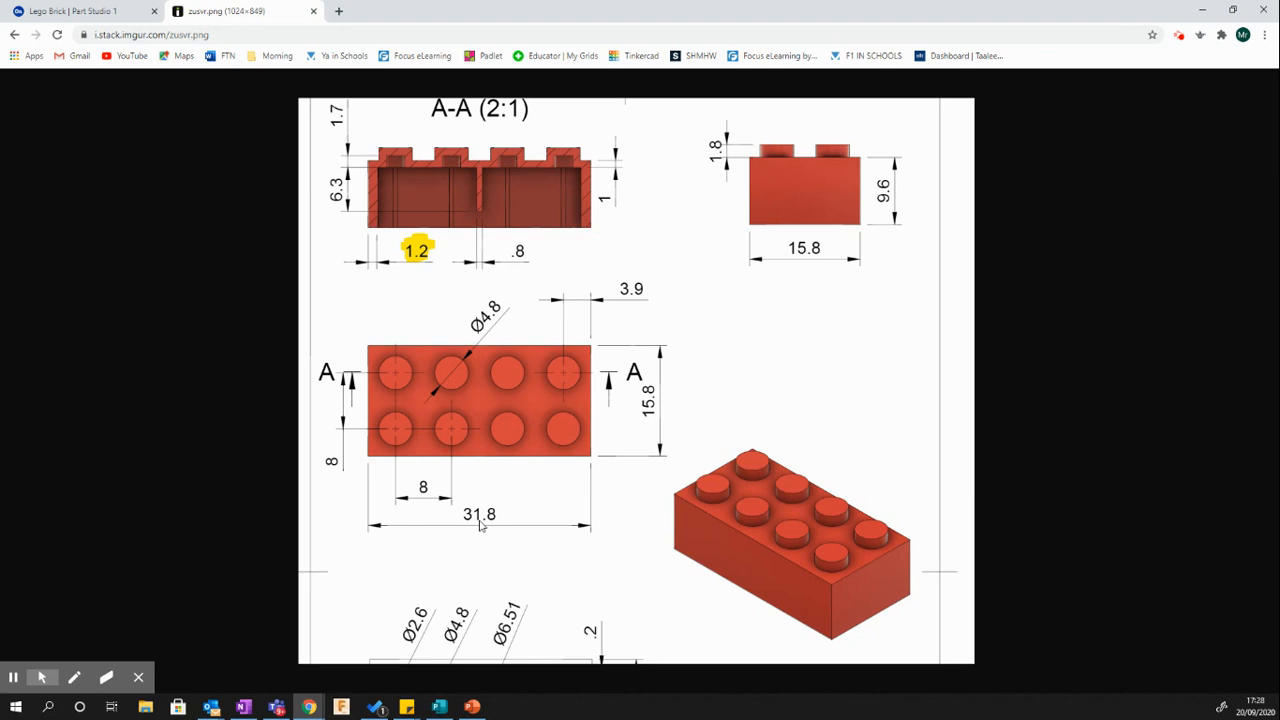
left_click(101, 12)
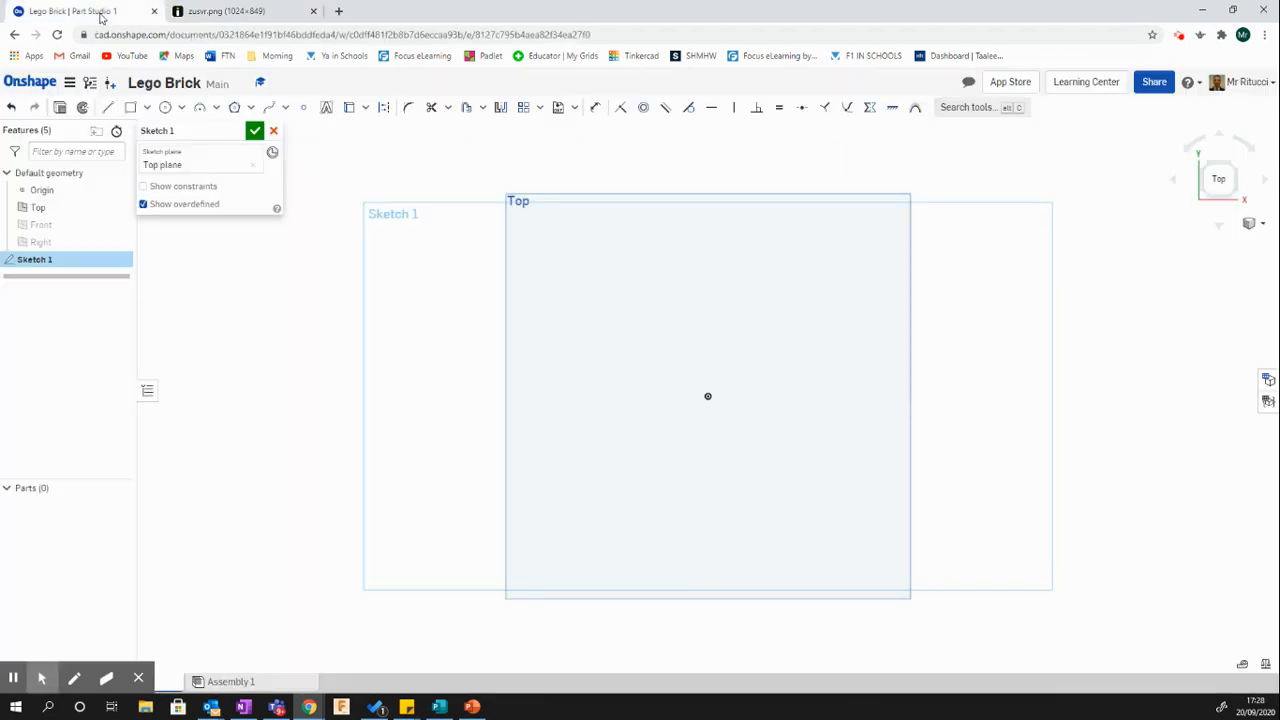
left_click(147, 107)
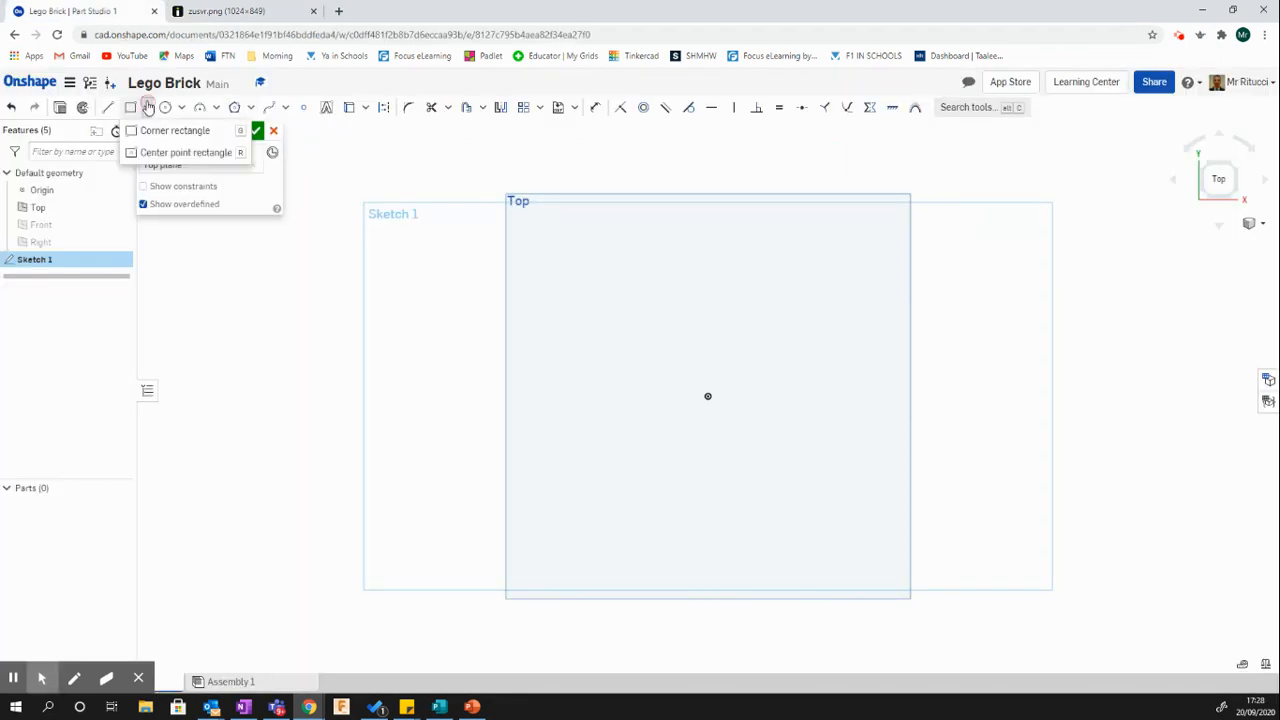
left_click(174, 153)
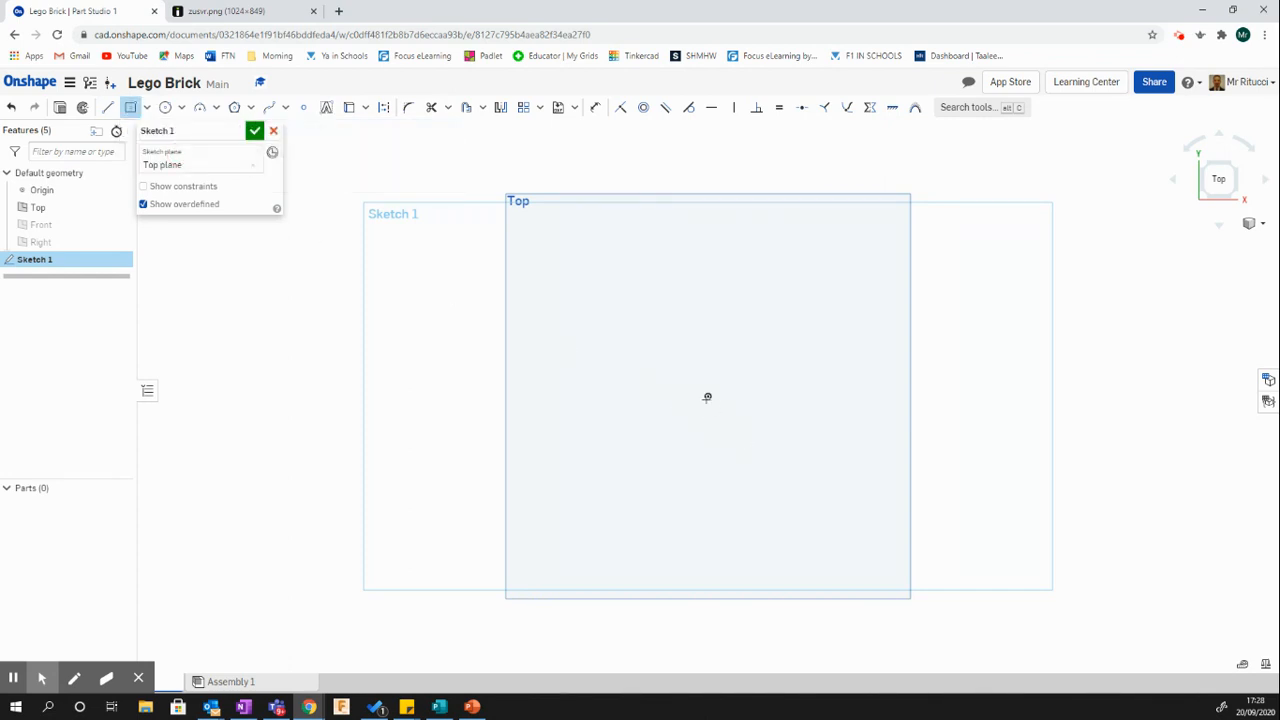
left_click(706, 396)
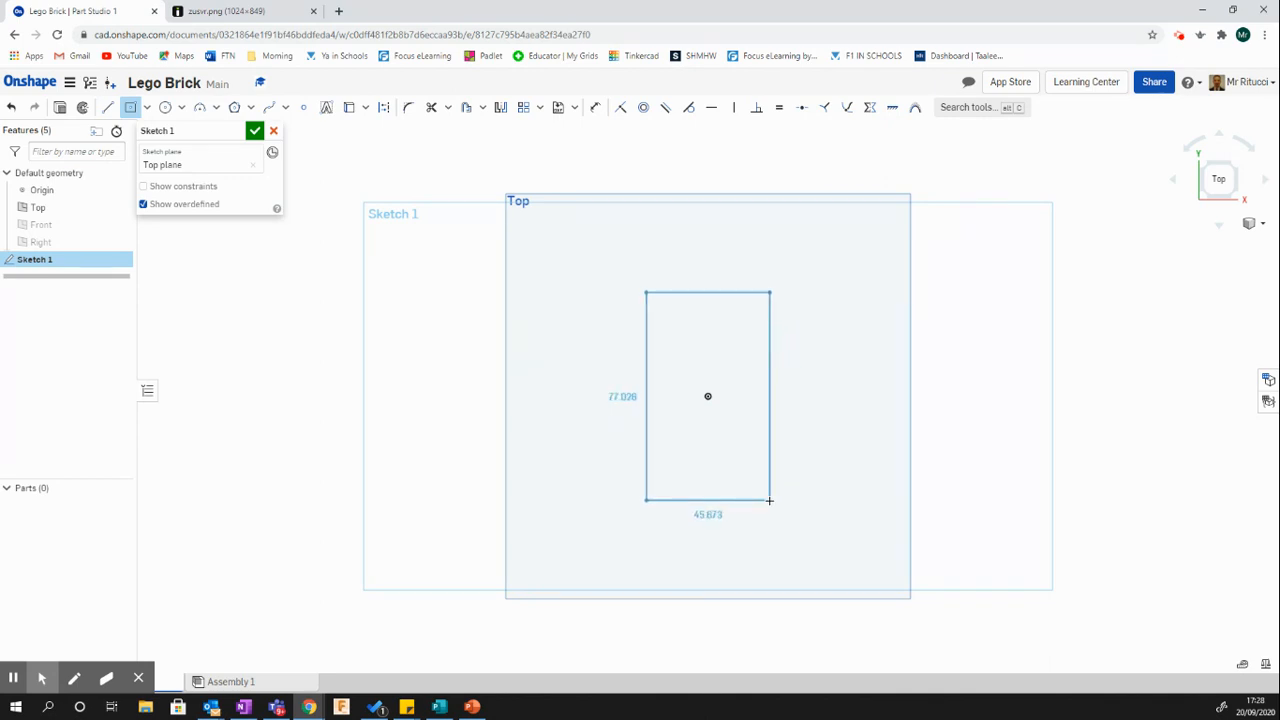
left_click(769, 500)
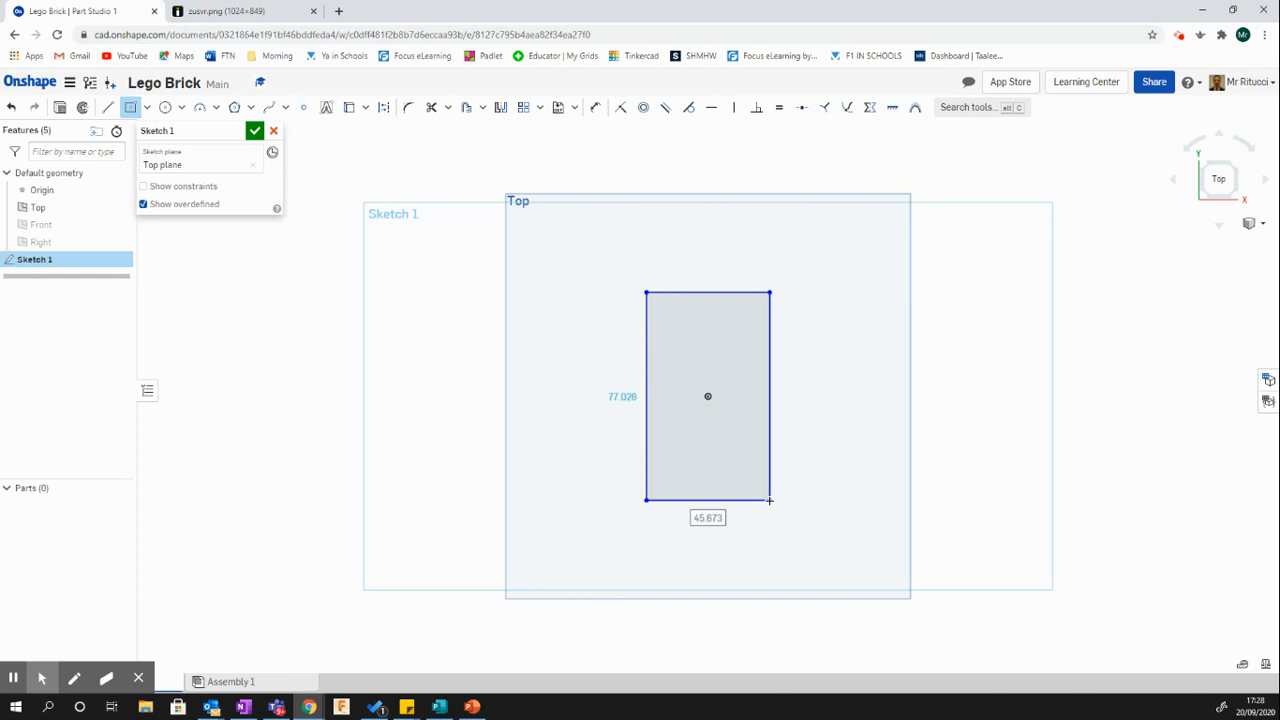
- Set the rectangle's width to 15.8 mm and its height to 31.8 mm
type("15.8")
key("Return")
type("31")
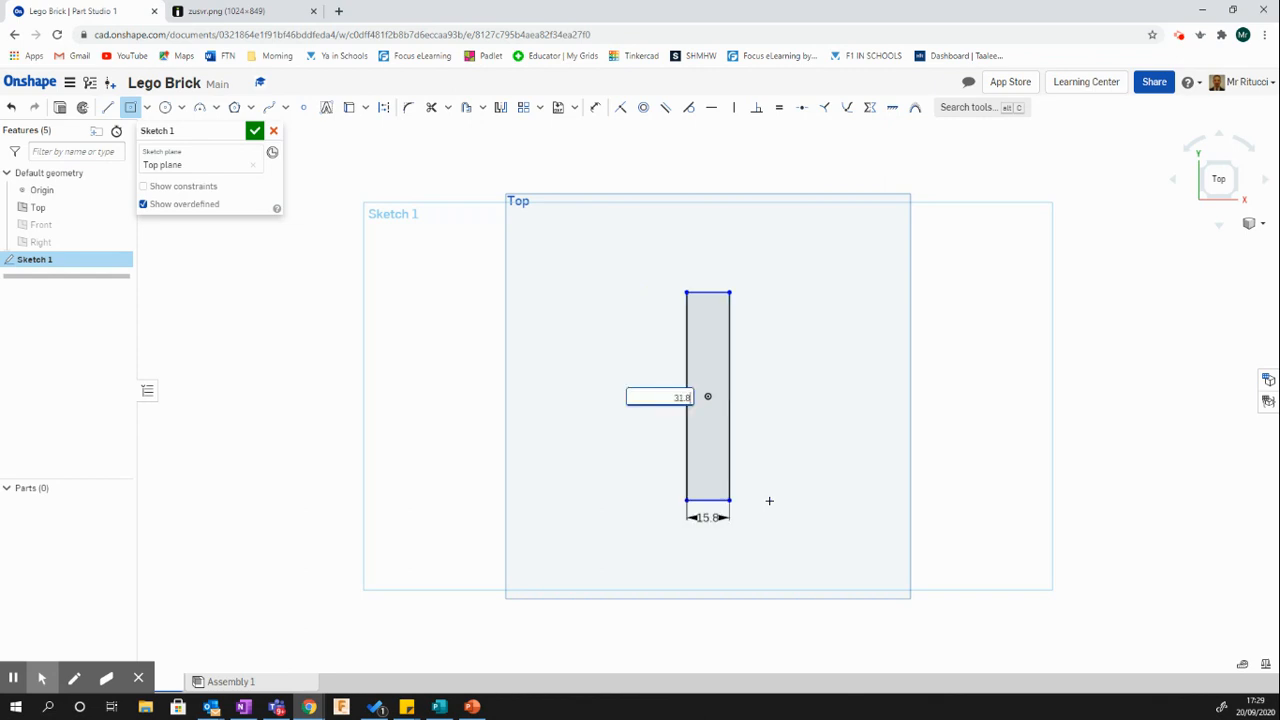
key("Return")
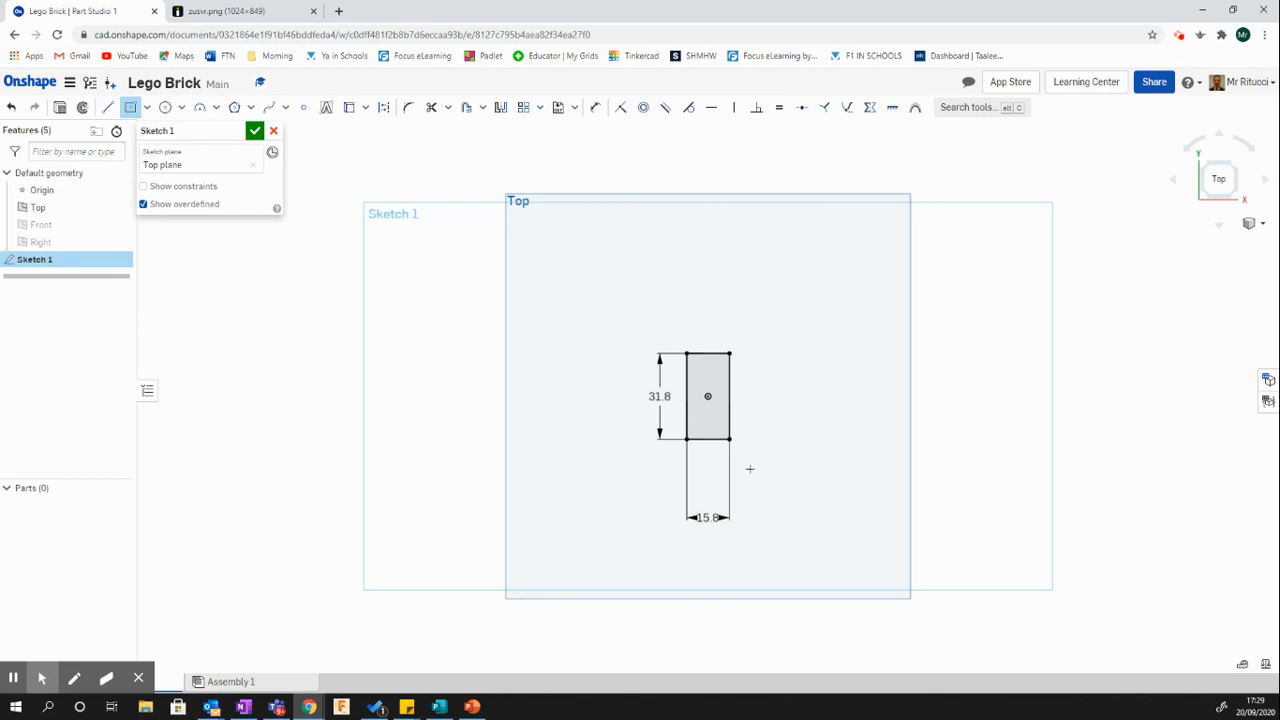
- Compare the sketched rectangle with the reference drawing, examining the plan view's orientation, overall dimensions and stud positions
scroll(733, 435, "up", 4)
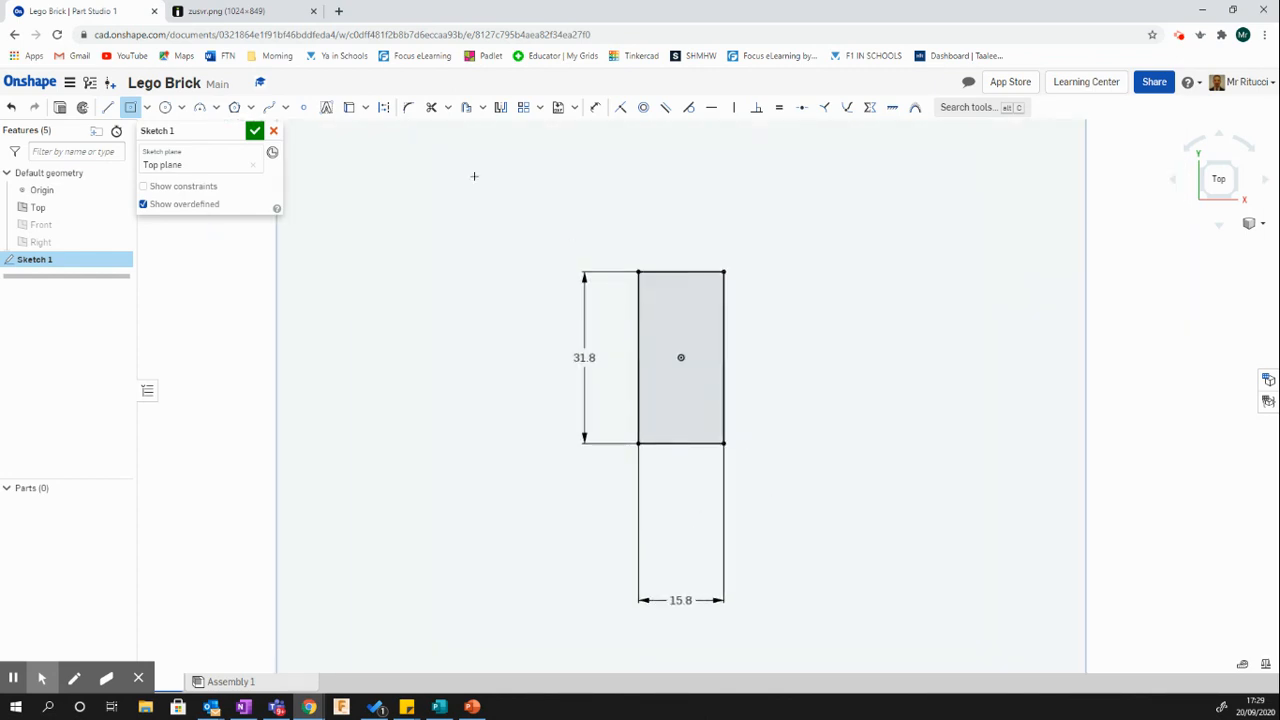
left_click(261, 12)
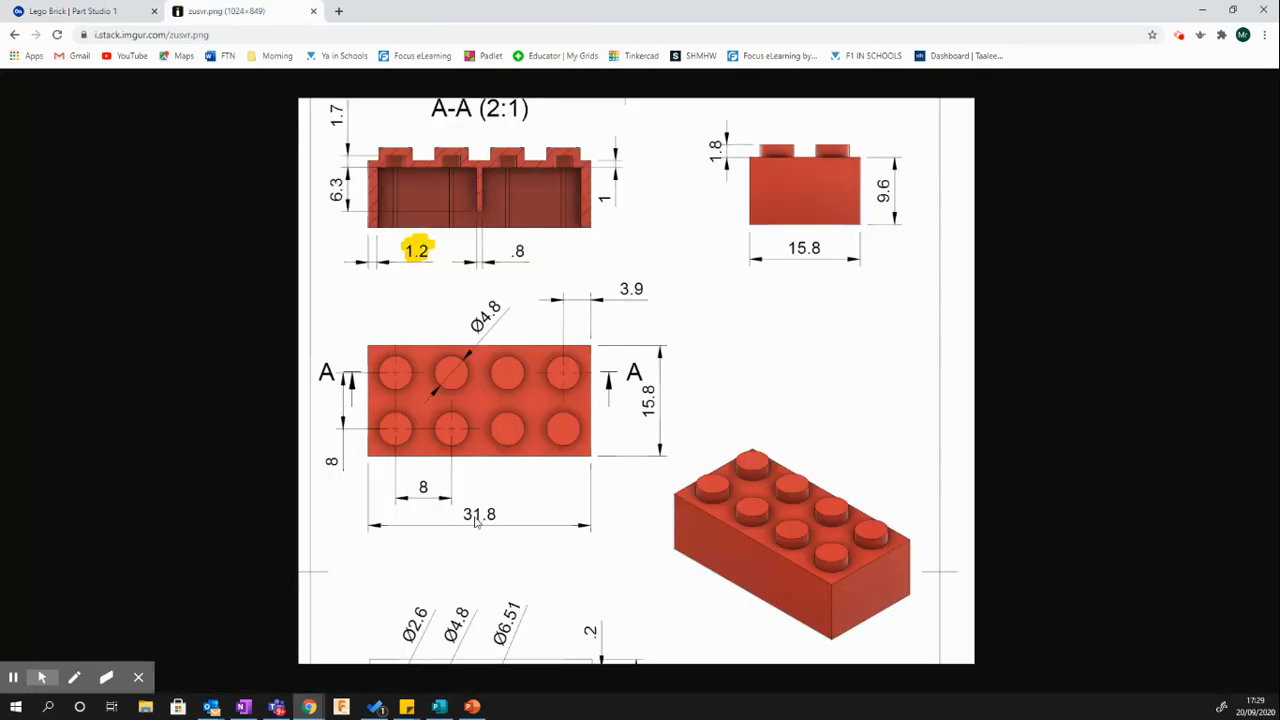
left_click(118, 12)
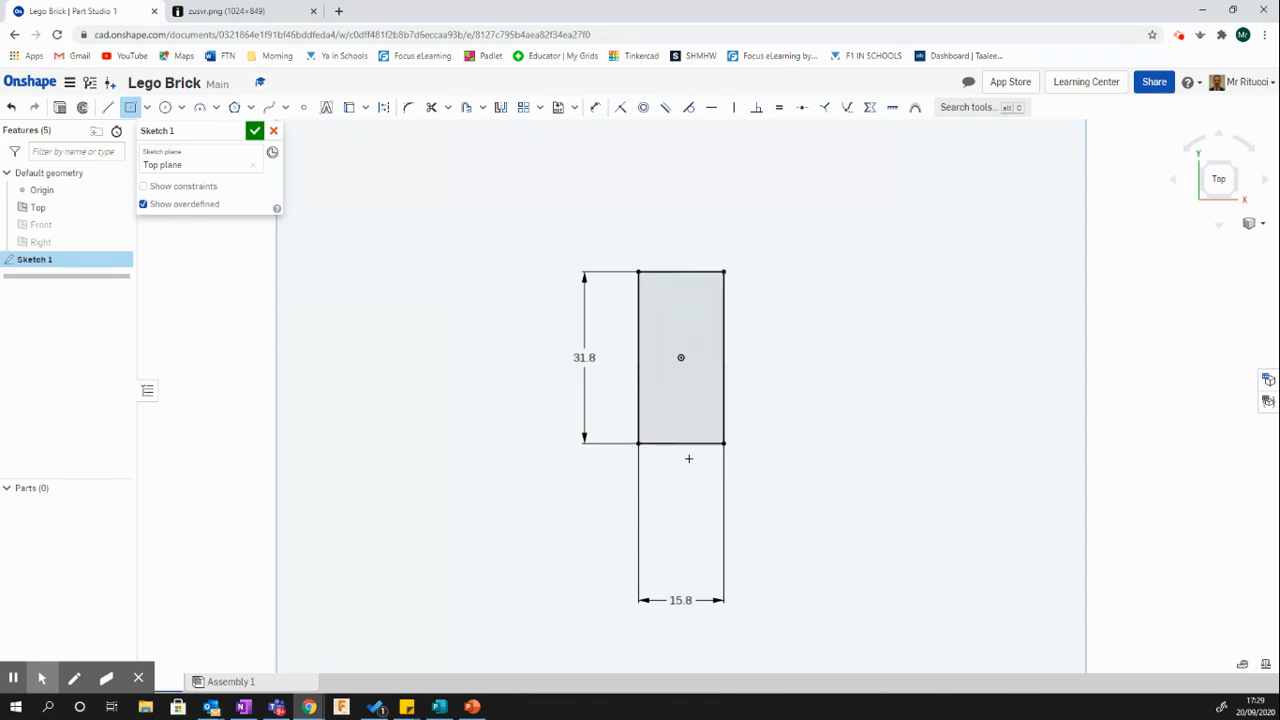
scroll(688, 458, "up", 1)
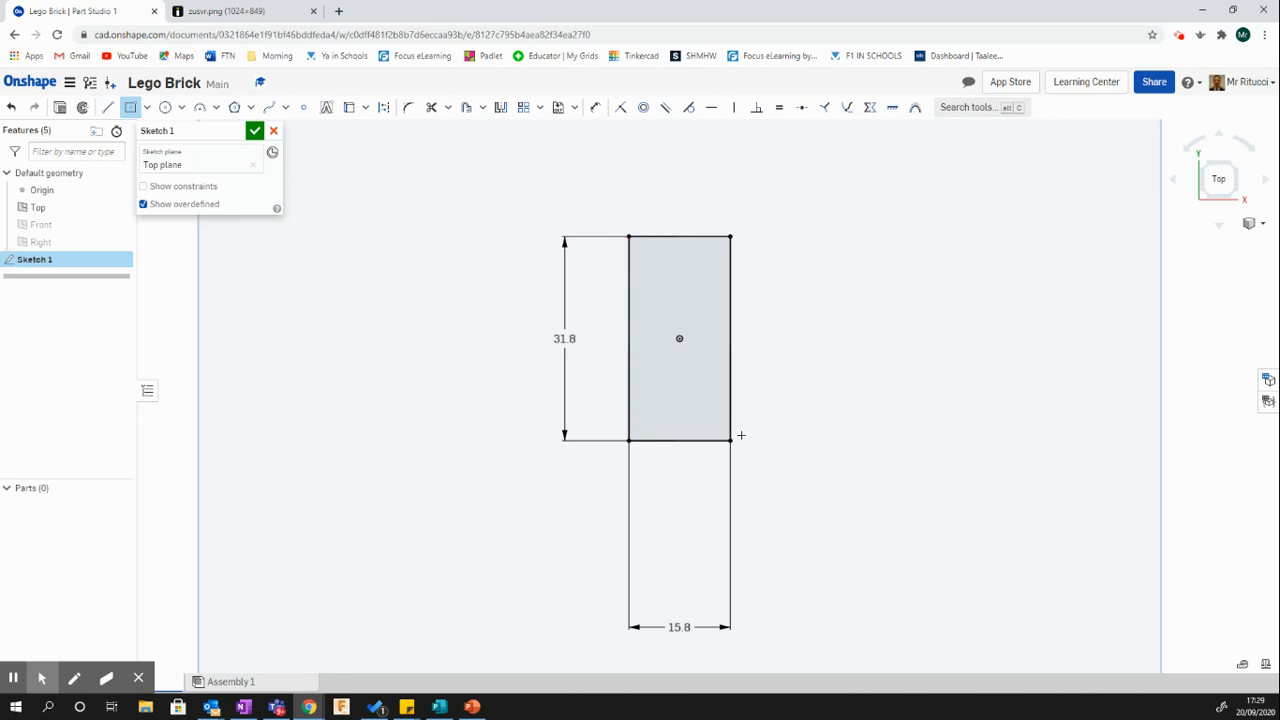
scroll(741, 435, "up", 1)
scroll(745, 169, "up", 1)
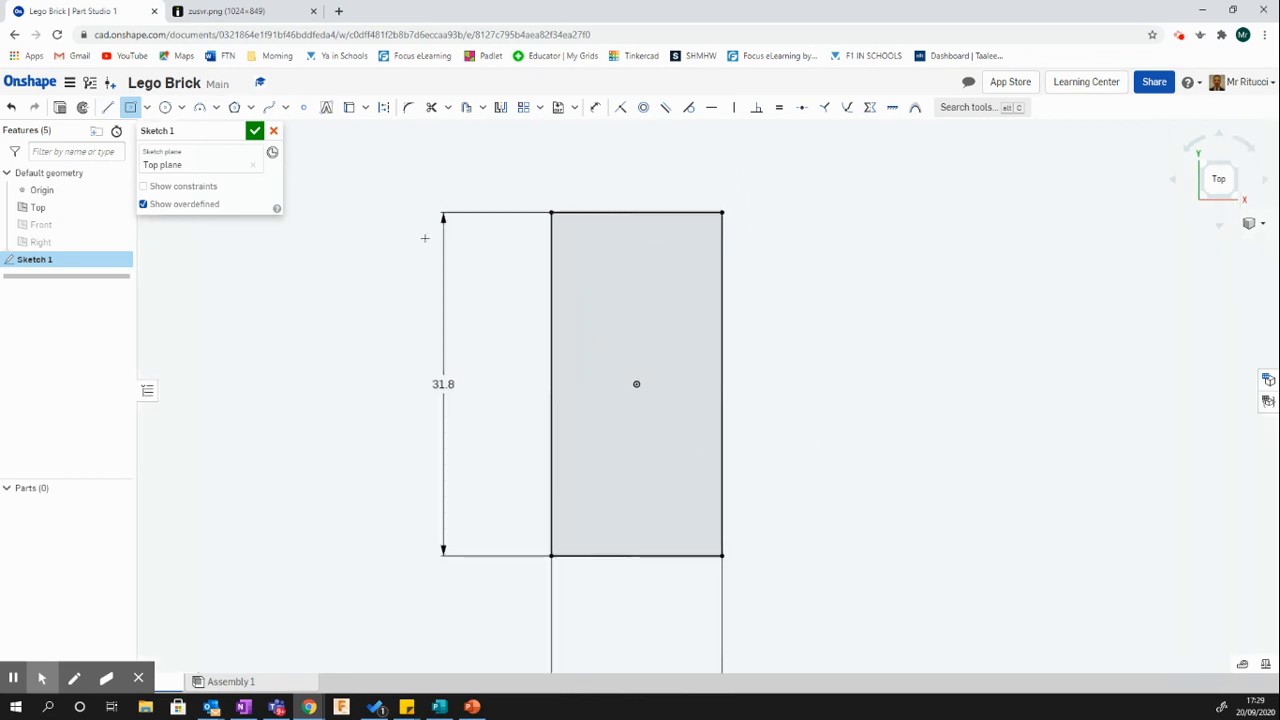
left_click(224, 11)
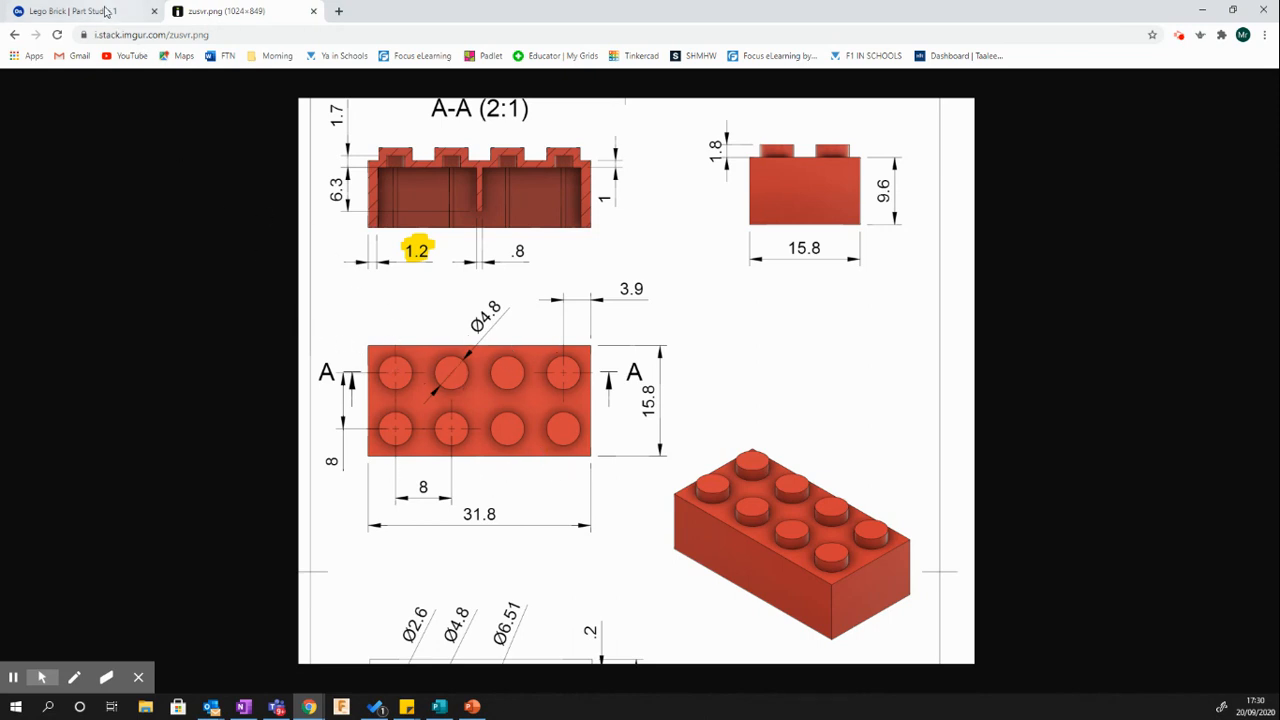
left_click(105, 11)
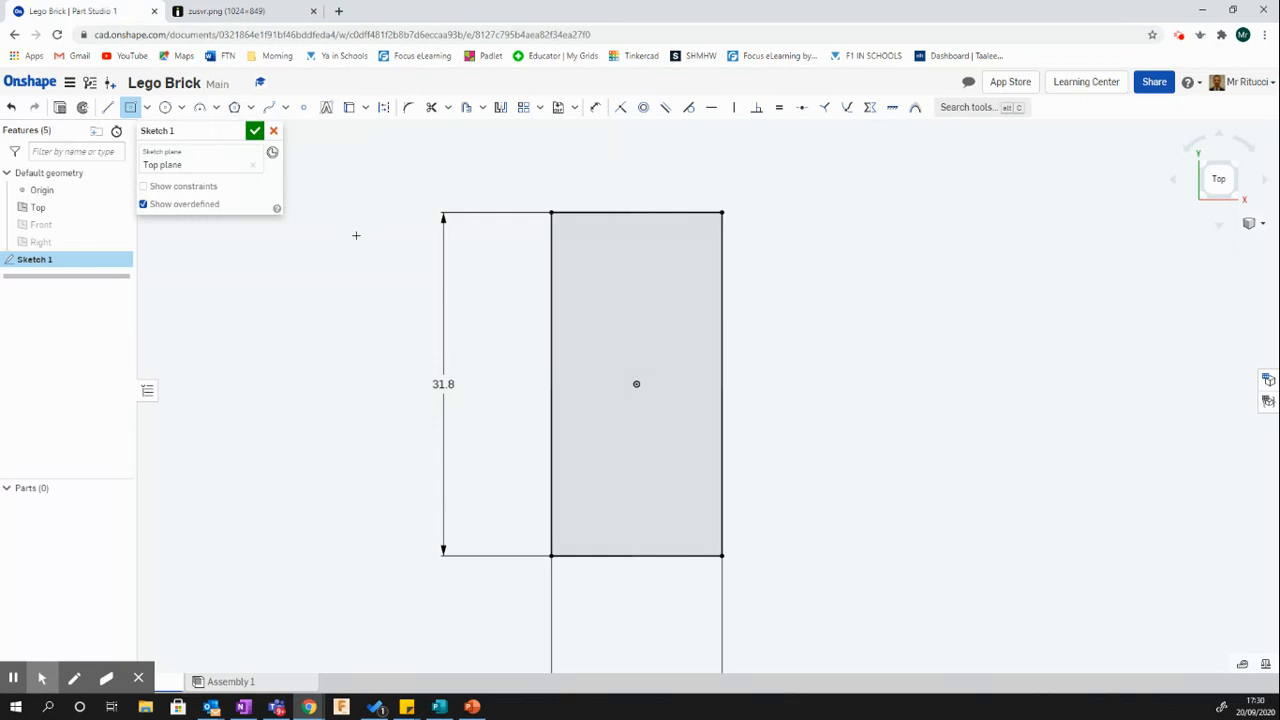
- With the sketch oriented lengthwise like the drawing, draw a vertical construction line about 31 mm long across the rectangle near its left short edge
left_click(1186, 149)
left_click(1186, 149)
left_click(1187, 149)
left_click(1187, 149)
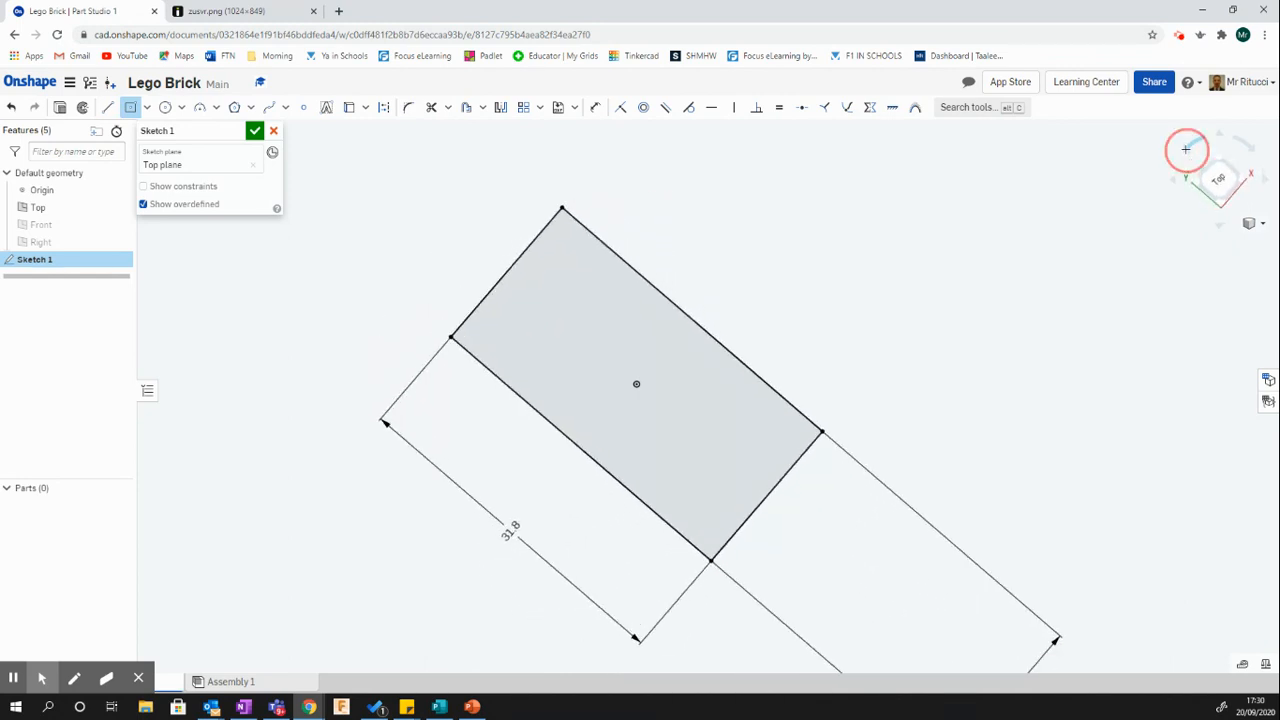
left_click(1187, 149)
left_click(1188, 149)
left_click(1253, 148)
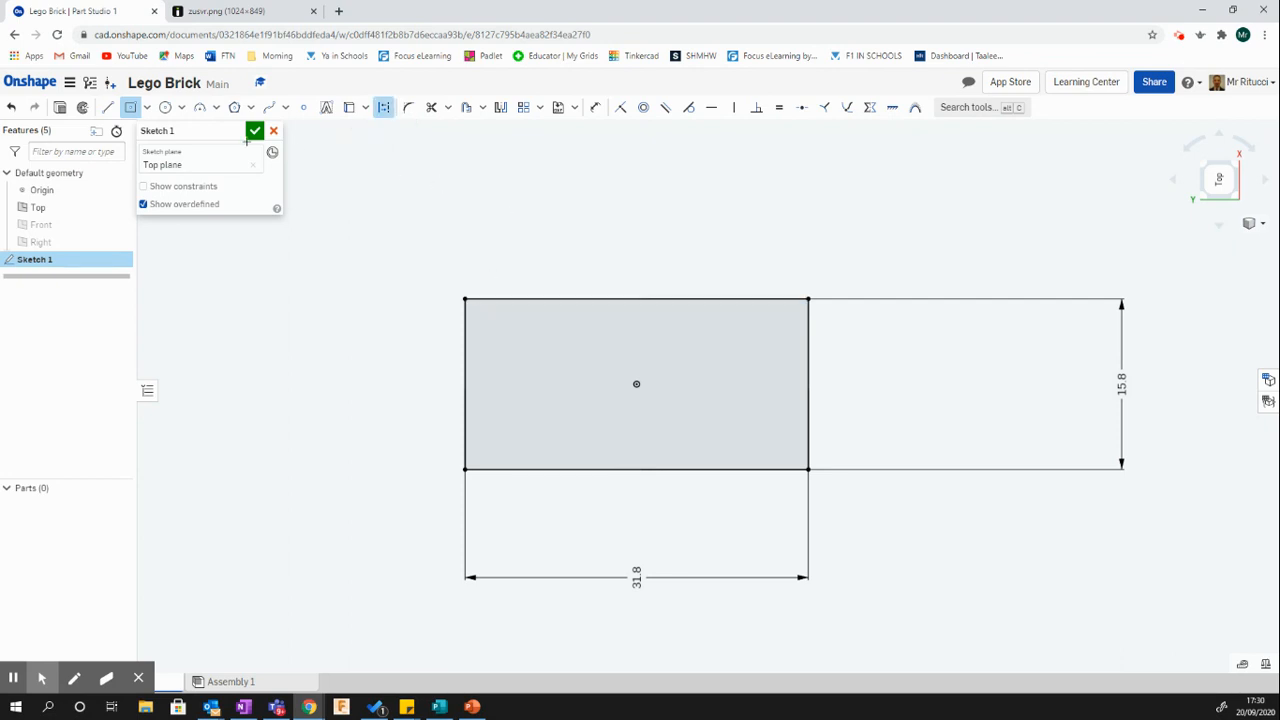
left_click(107, 108)
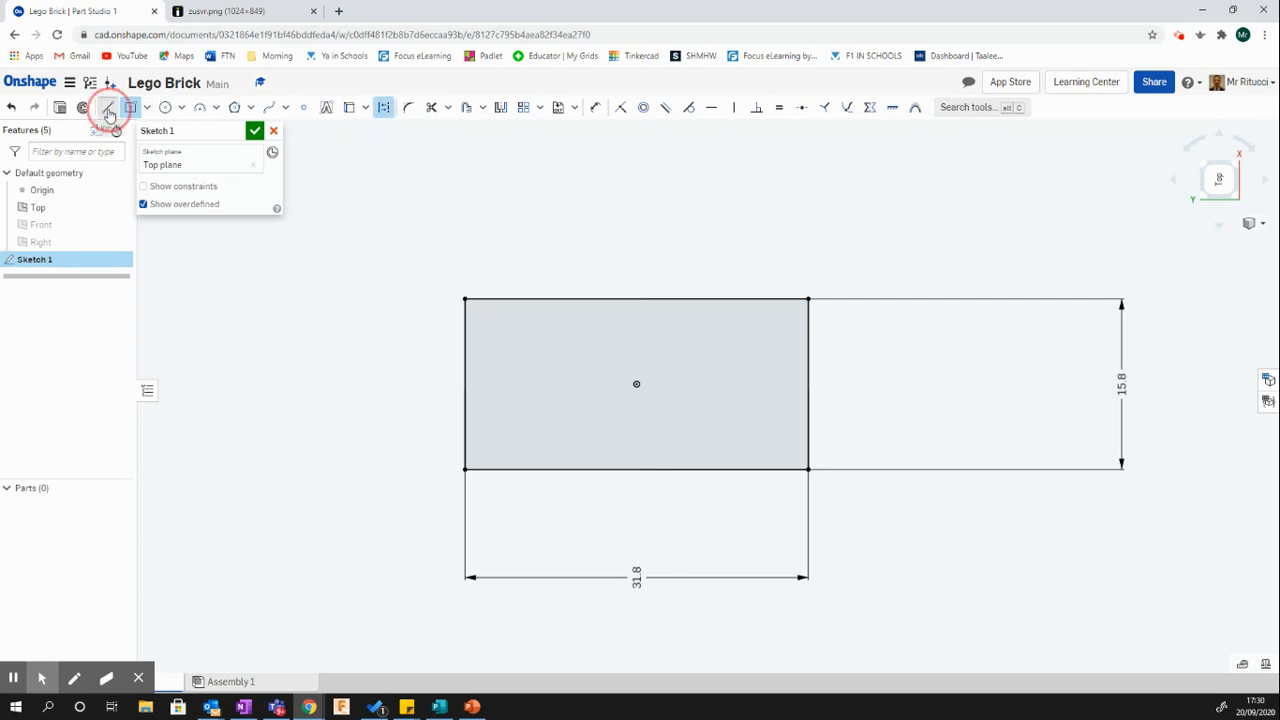
left_click(513, 232)
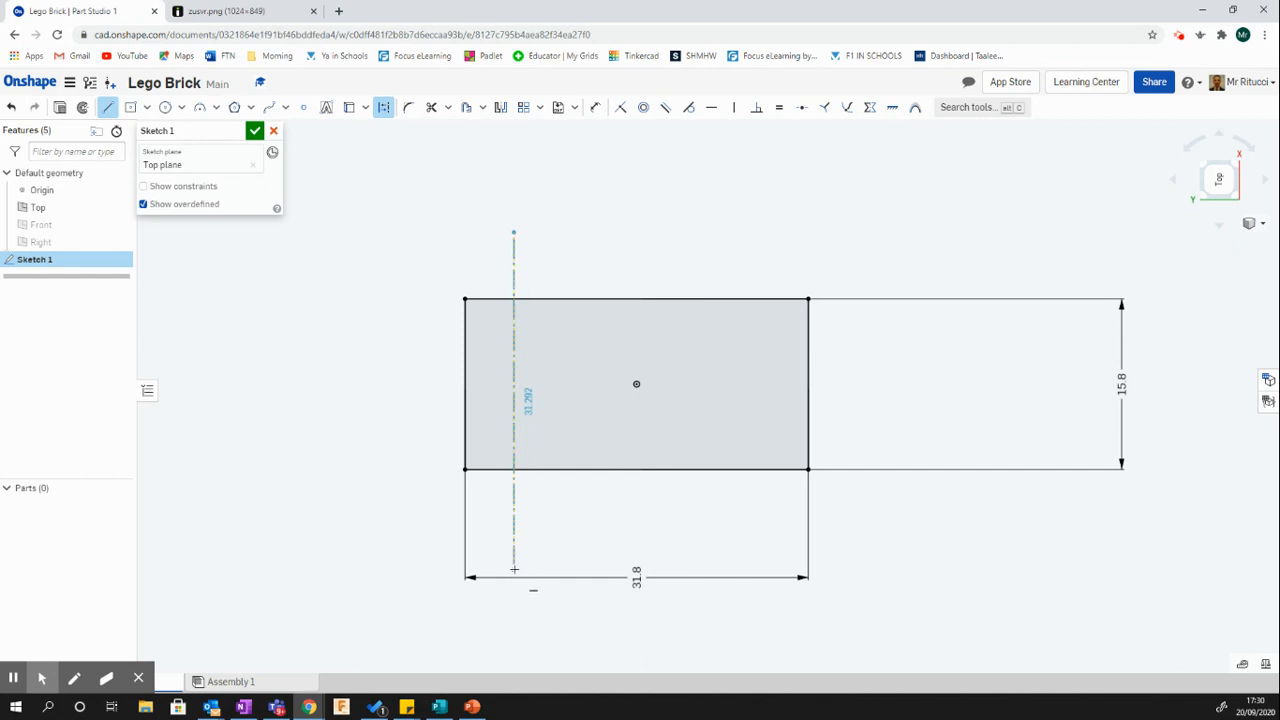
left_click(514, 568)
key("Escape")
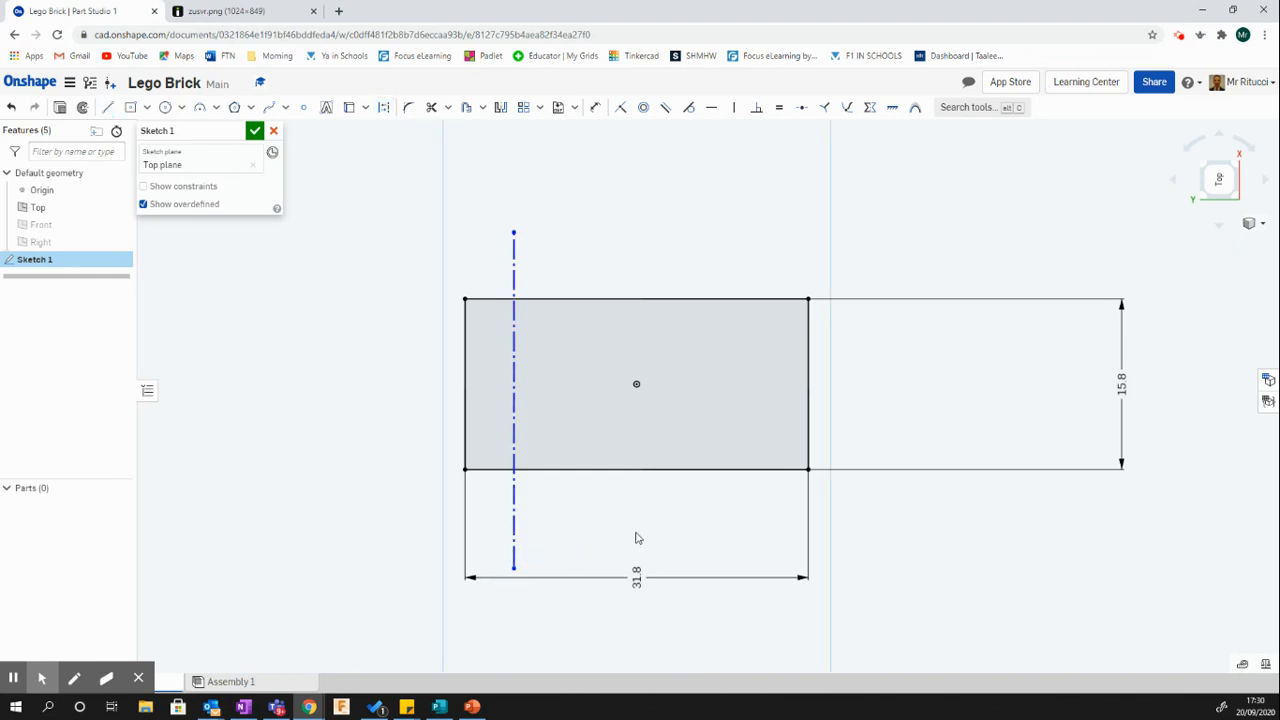
- Draw a second vertical construction line about 29 mm long across the rectangle, between the first one and the origin
left_click(515, 279)
left_click(108, 107)
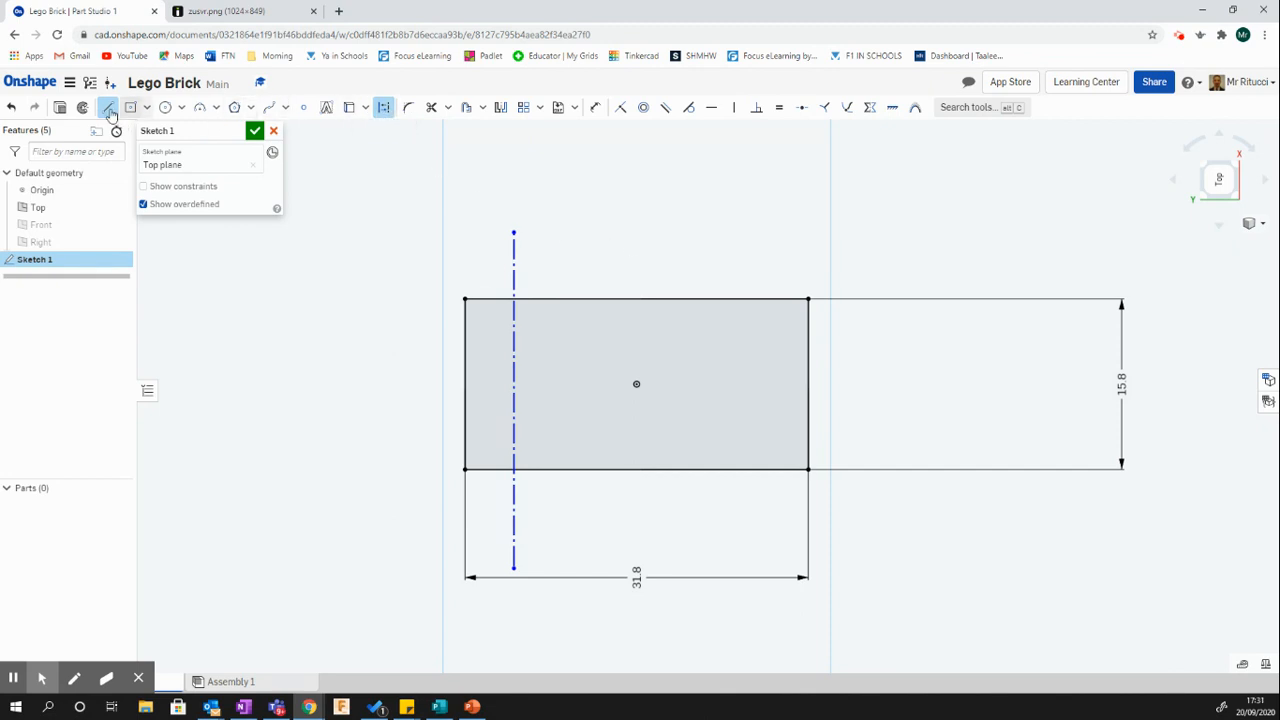
left_click(593, 234)
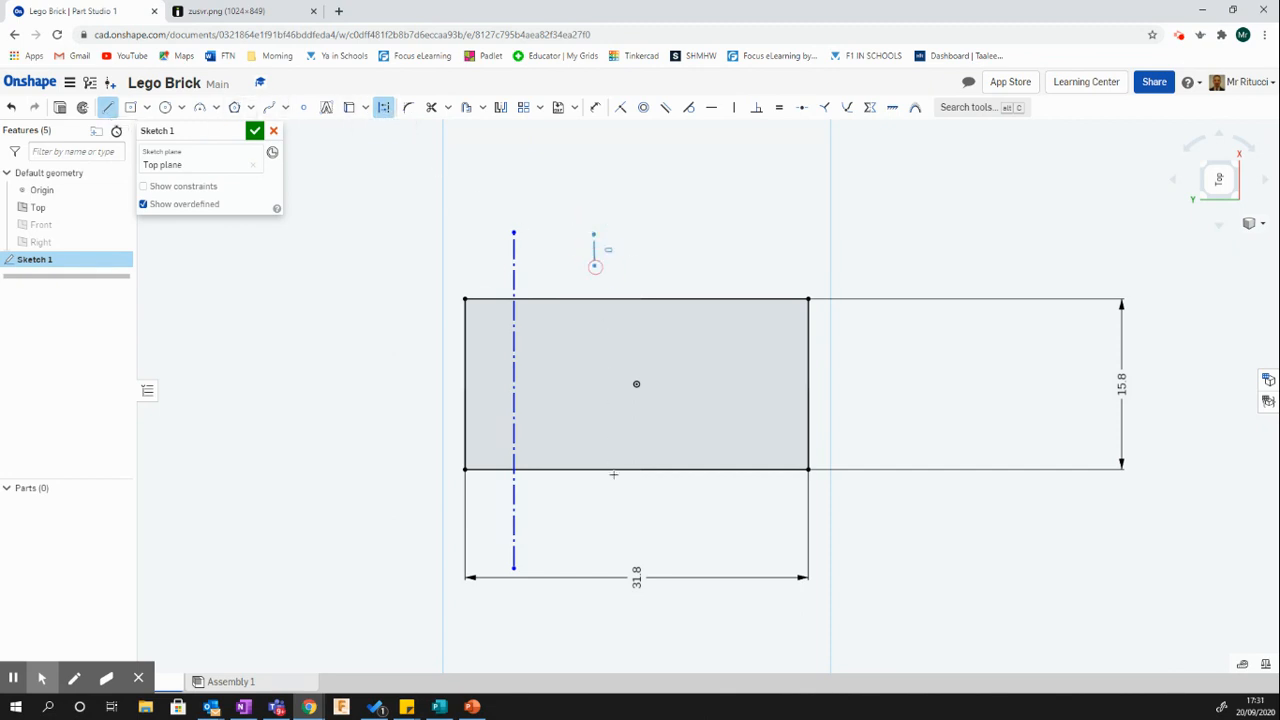
left_click(593, 545)
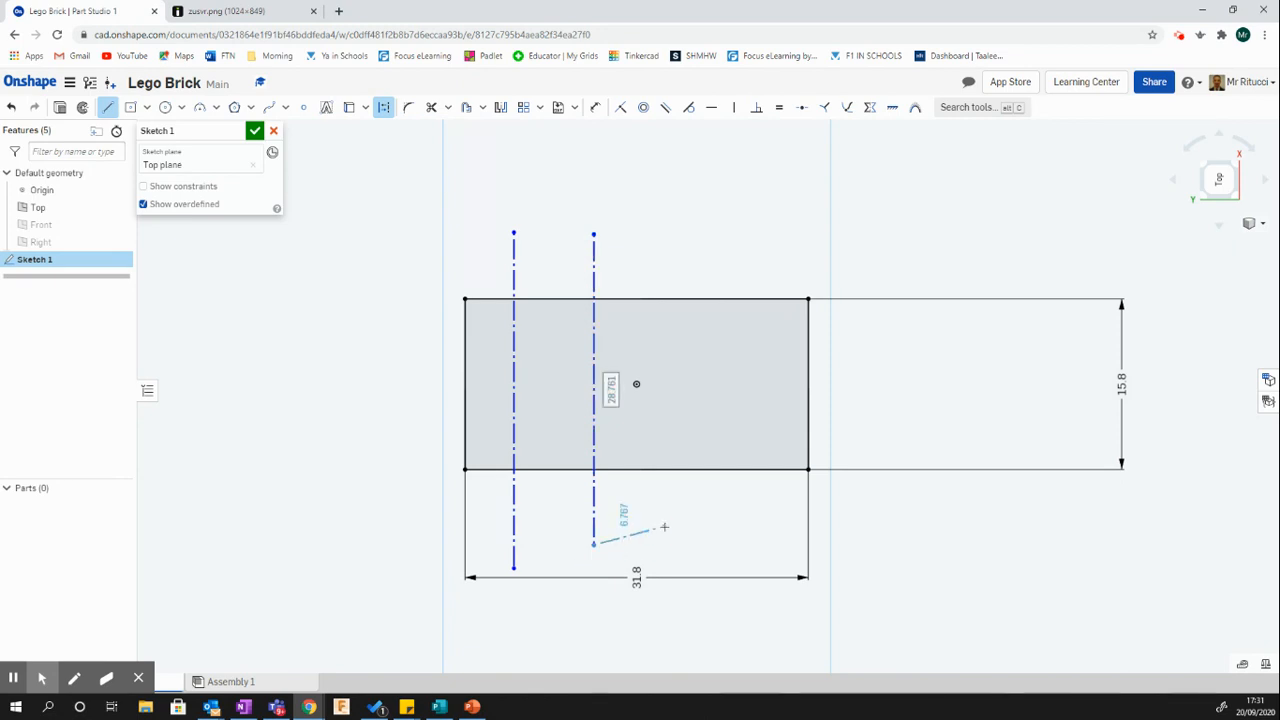
key("Escape")
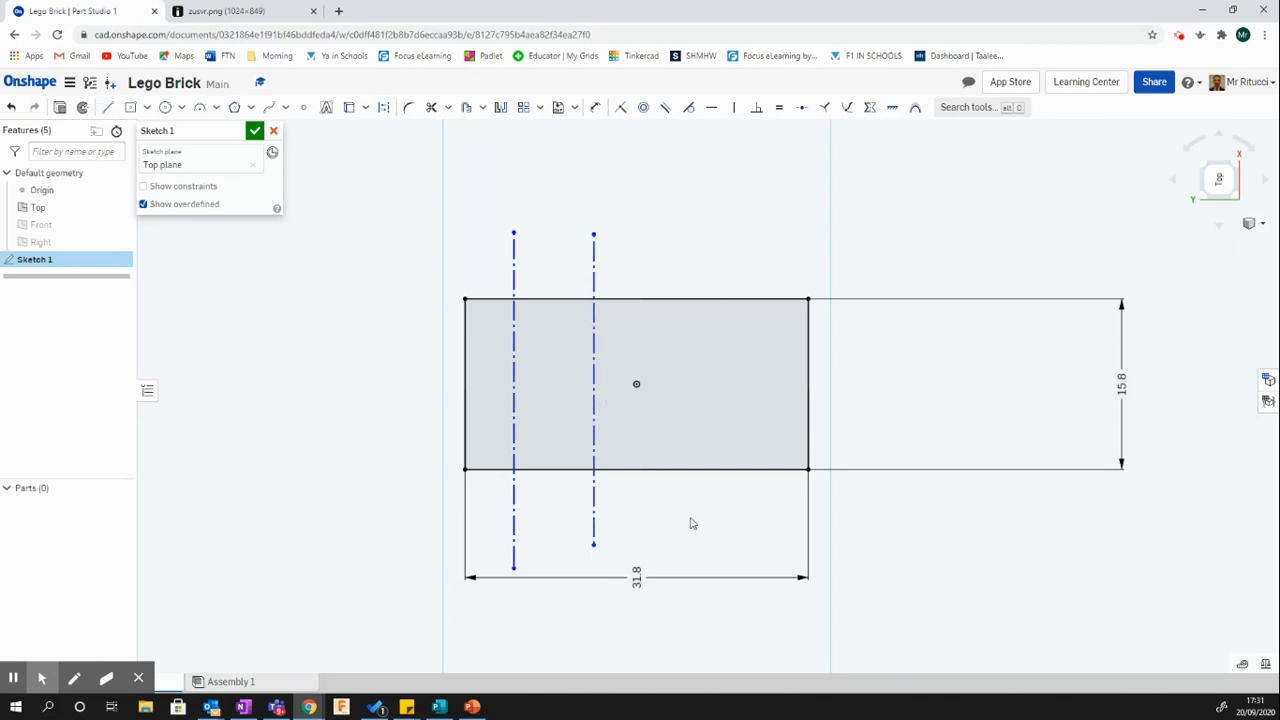
- Draw a third vertical construction line about 28 mm long across the rectangle, just right of the origin
key("q")
left_click(109, 108)
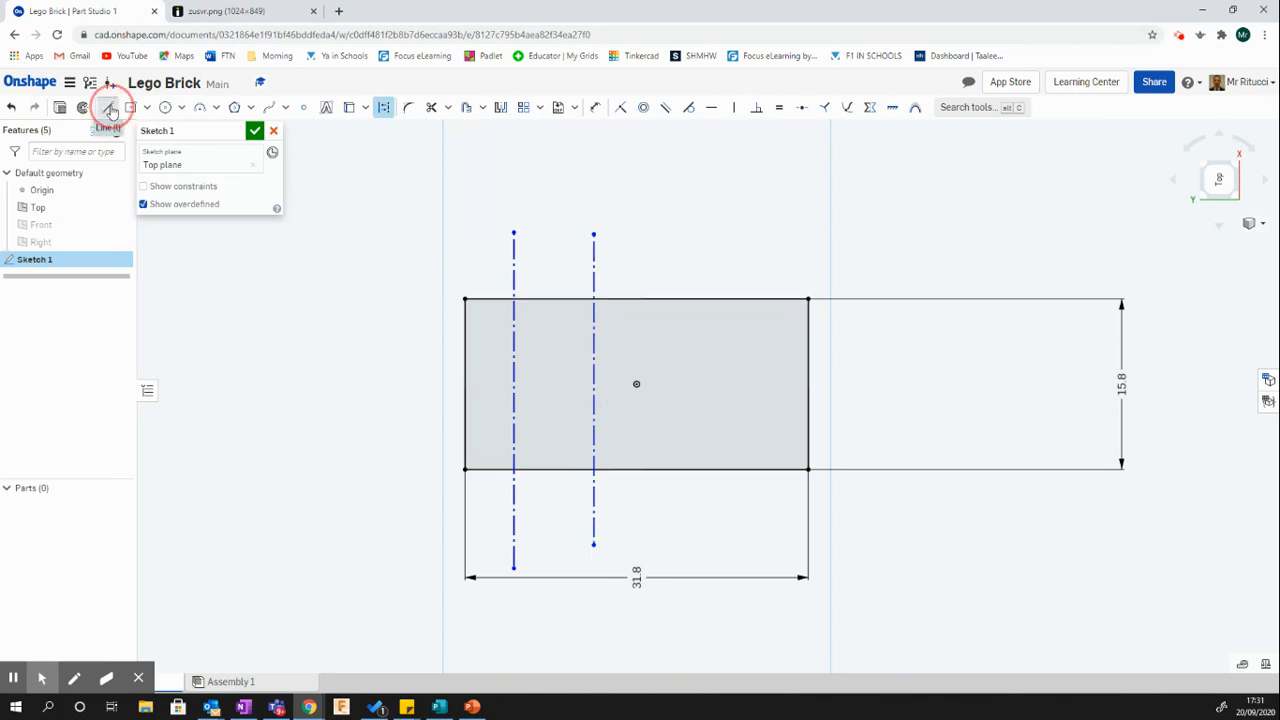
left_click(666, 233)
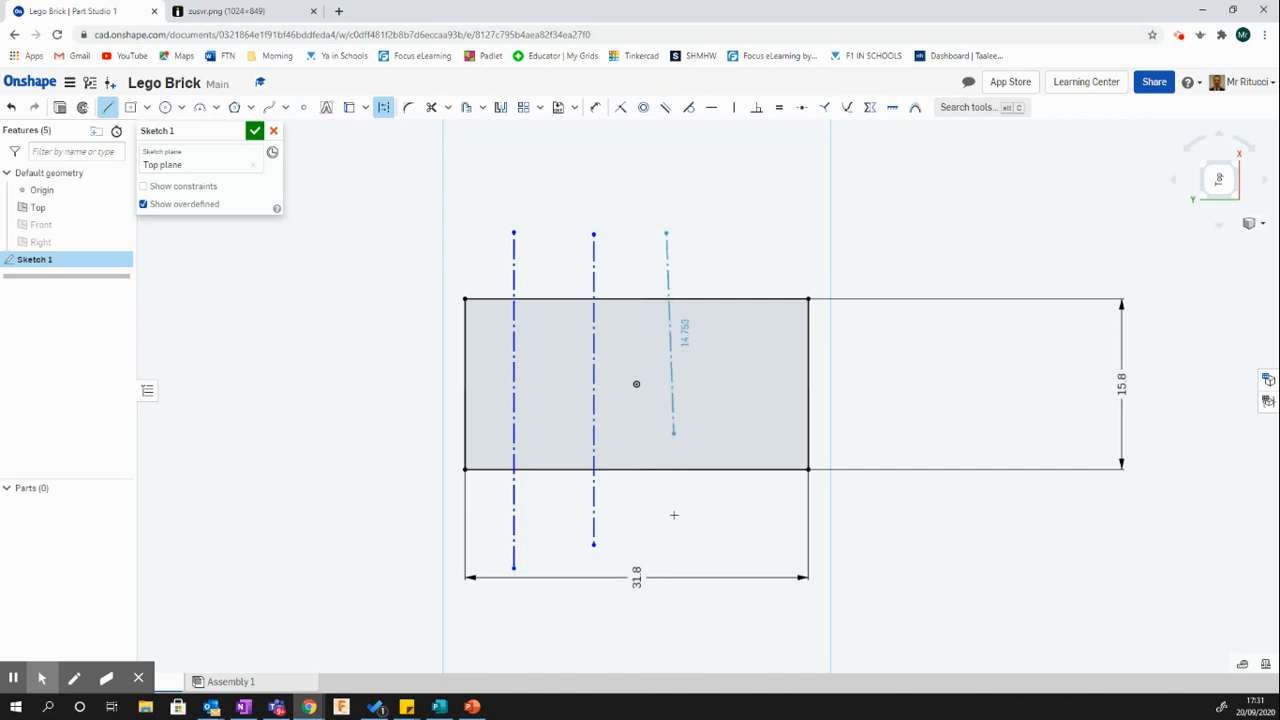
left_click(667, 538)
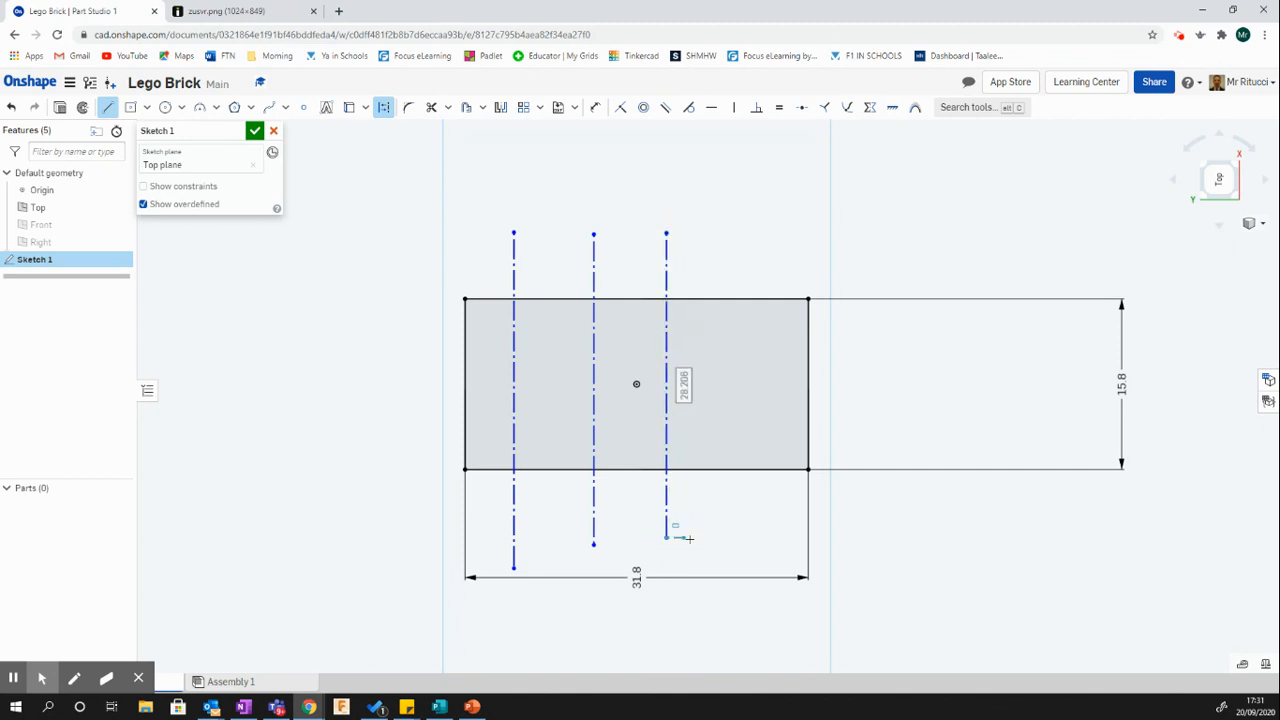
key("Escape")
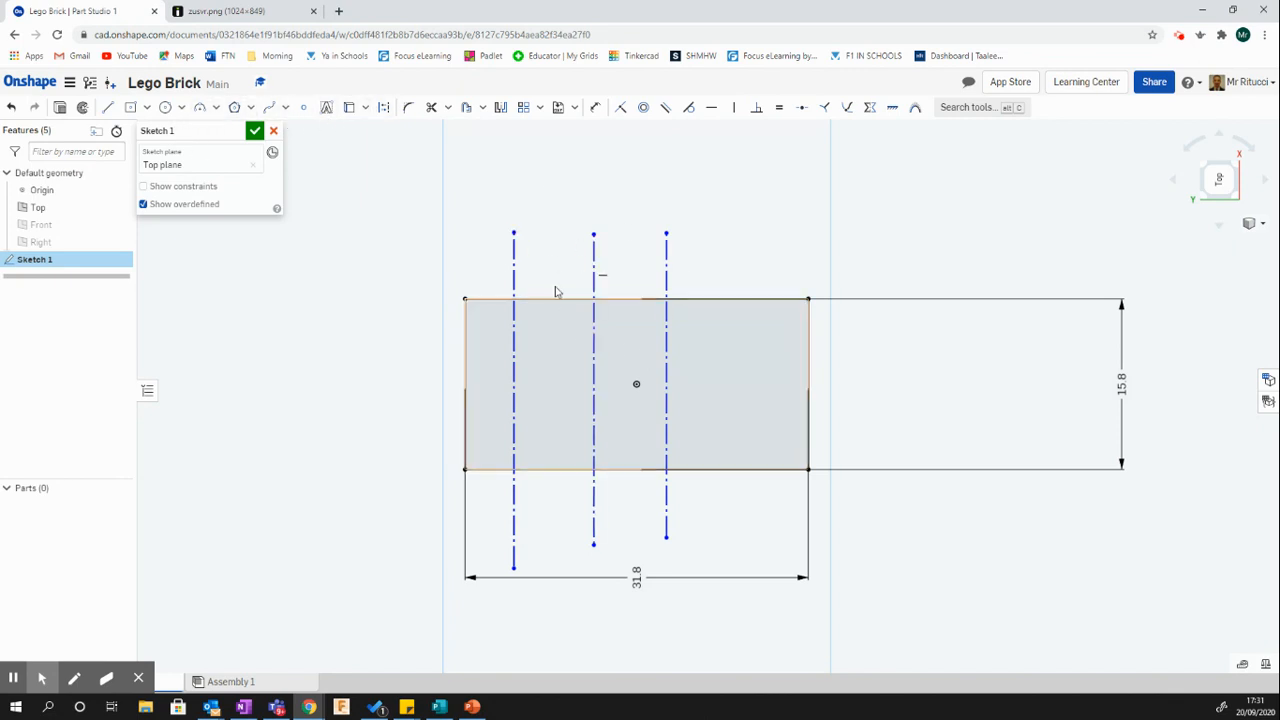
- Draw a fourth vertical construction line about 28 mm long across the rectangle, near its right short edge
left_click(108, 107)
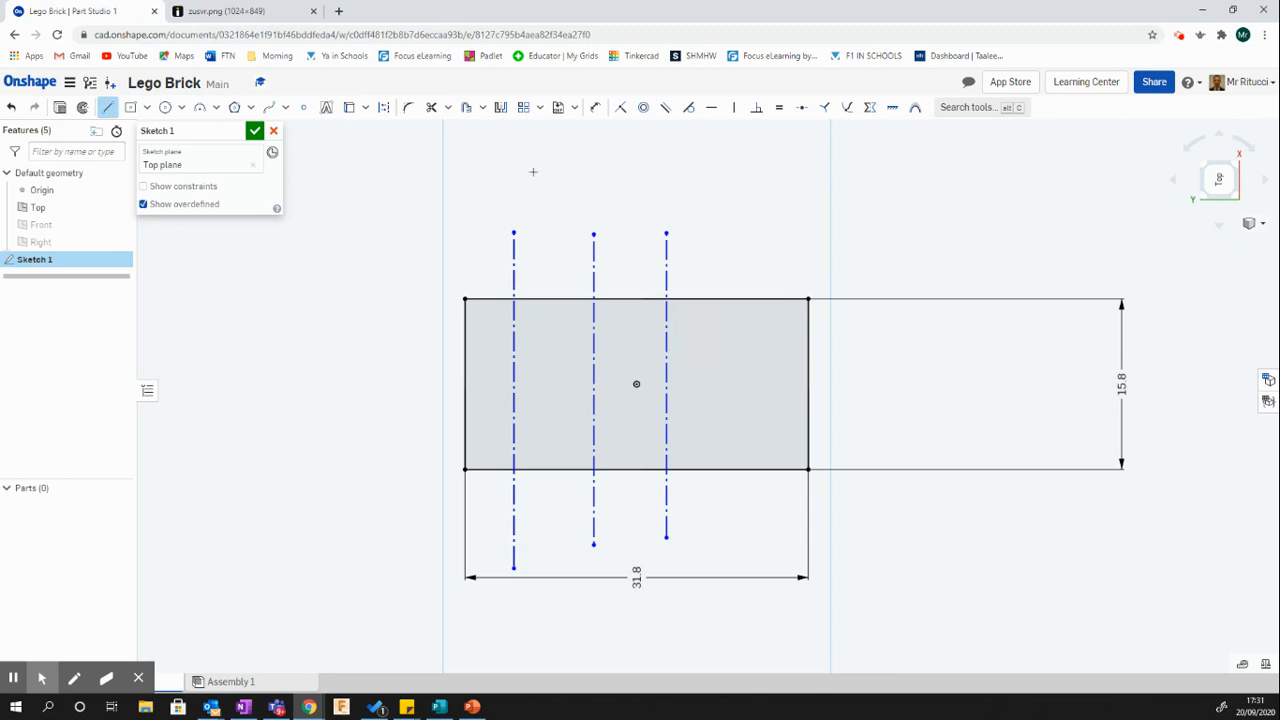
left_click(385, 109)
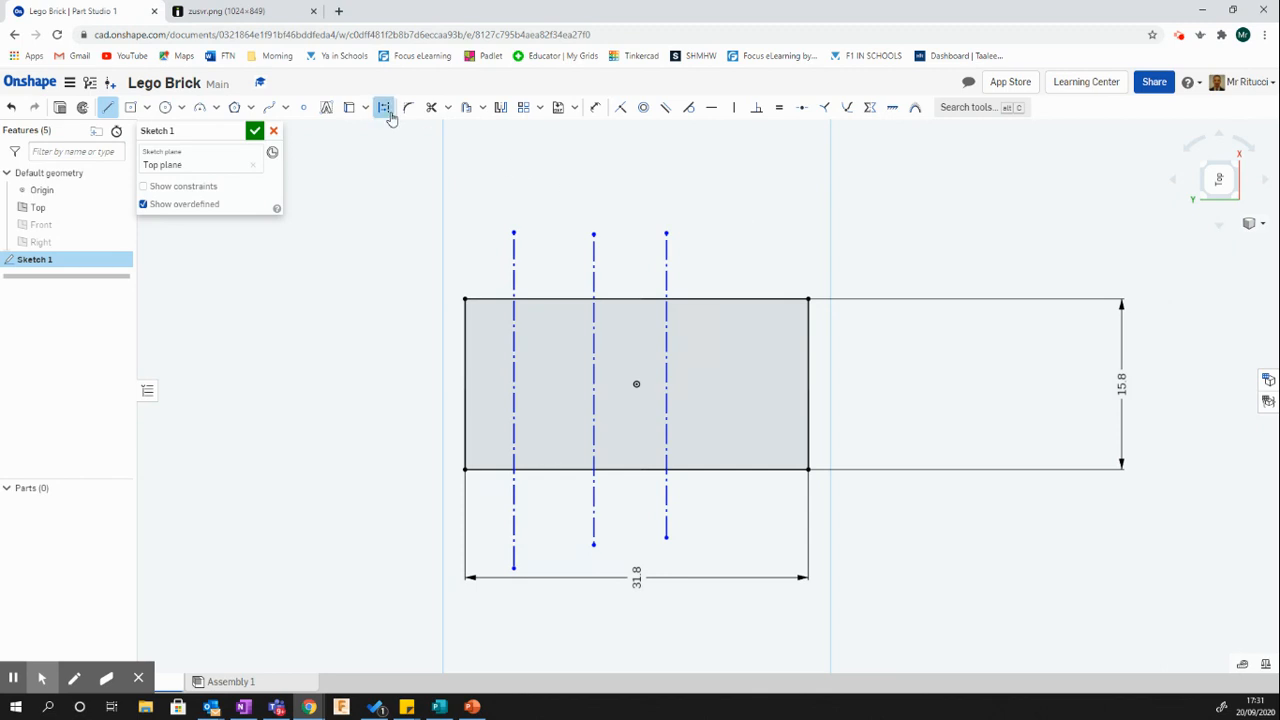
left_click(746, 233)
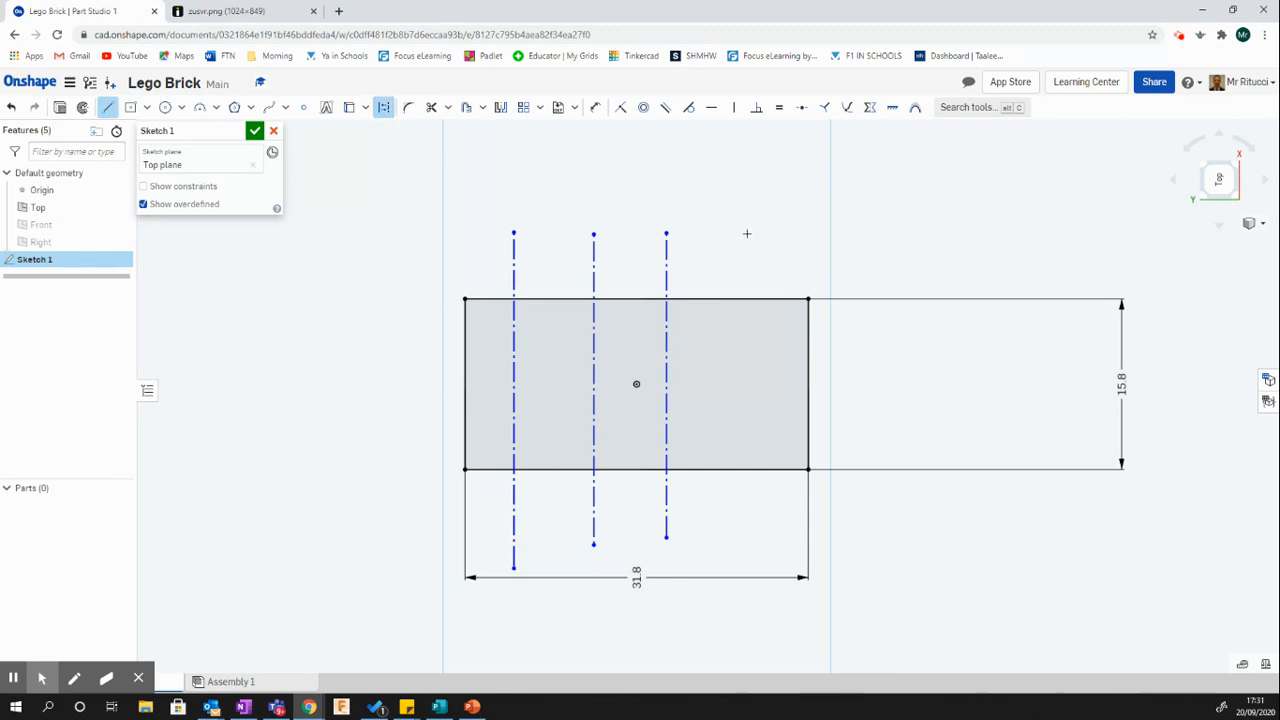
left_click(746, 540)
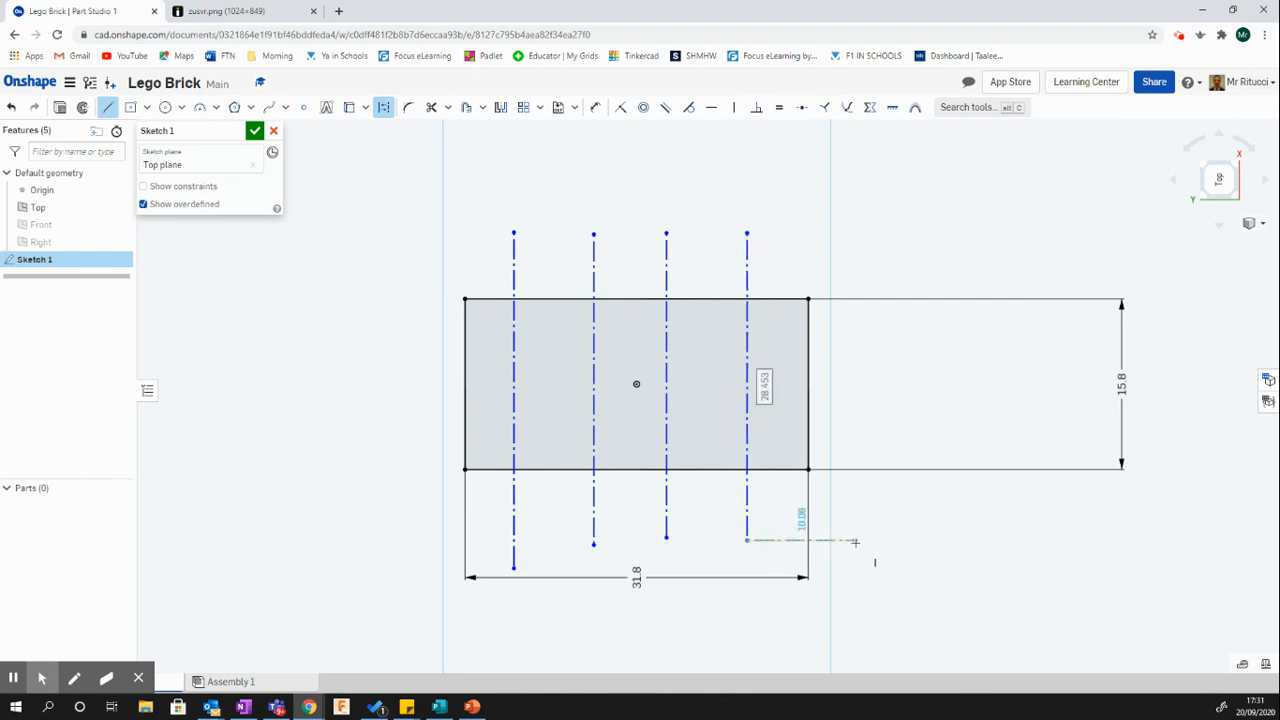
key("Escape")
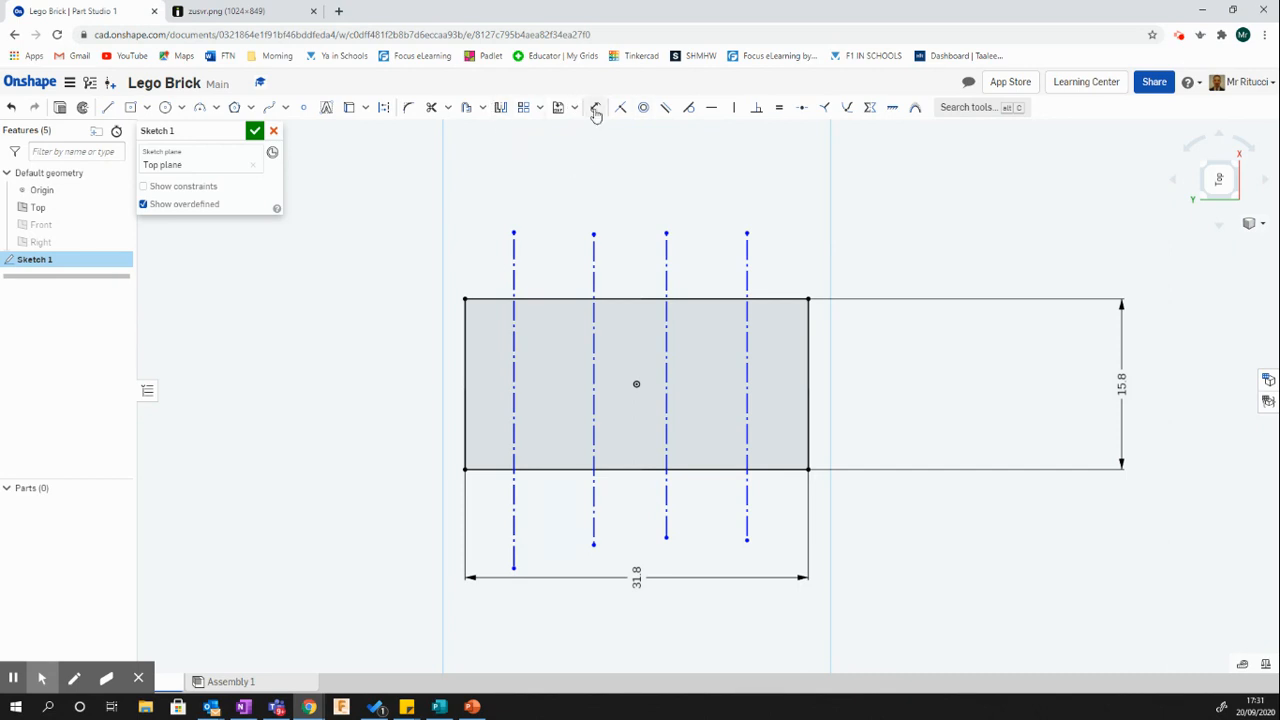
- Check the stud offset in the reference drawing and dimension the rightmost construction line 3.9 mm from the rectangle's right short edge
key("u")
left_click(257, 11)
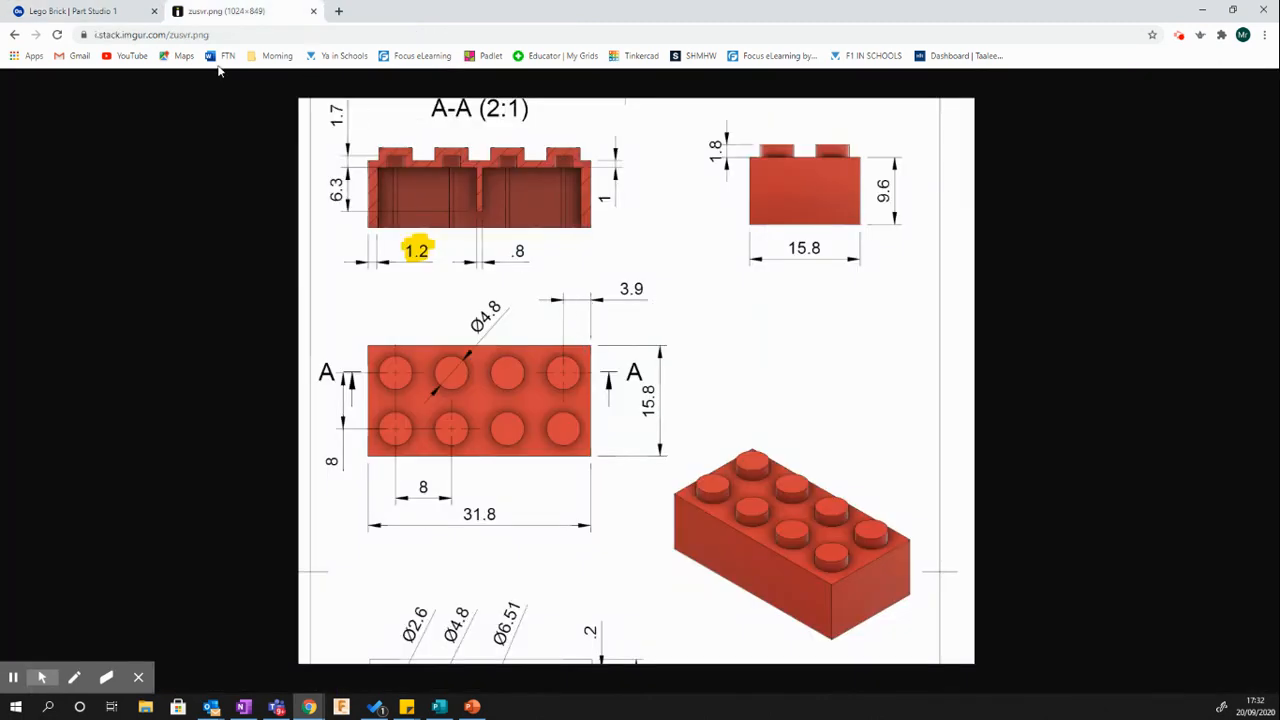
left_click(128, 14)
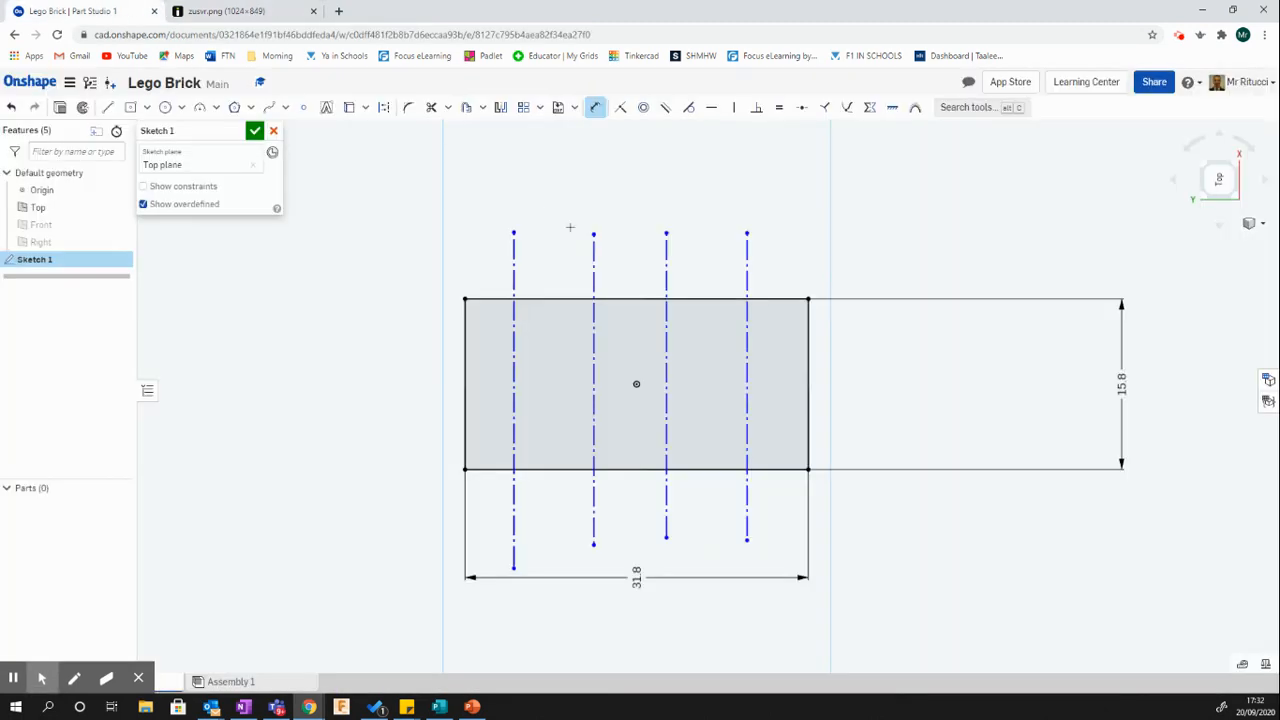
left_click(745, 378)
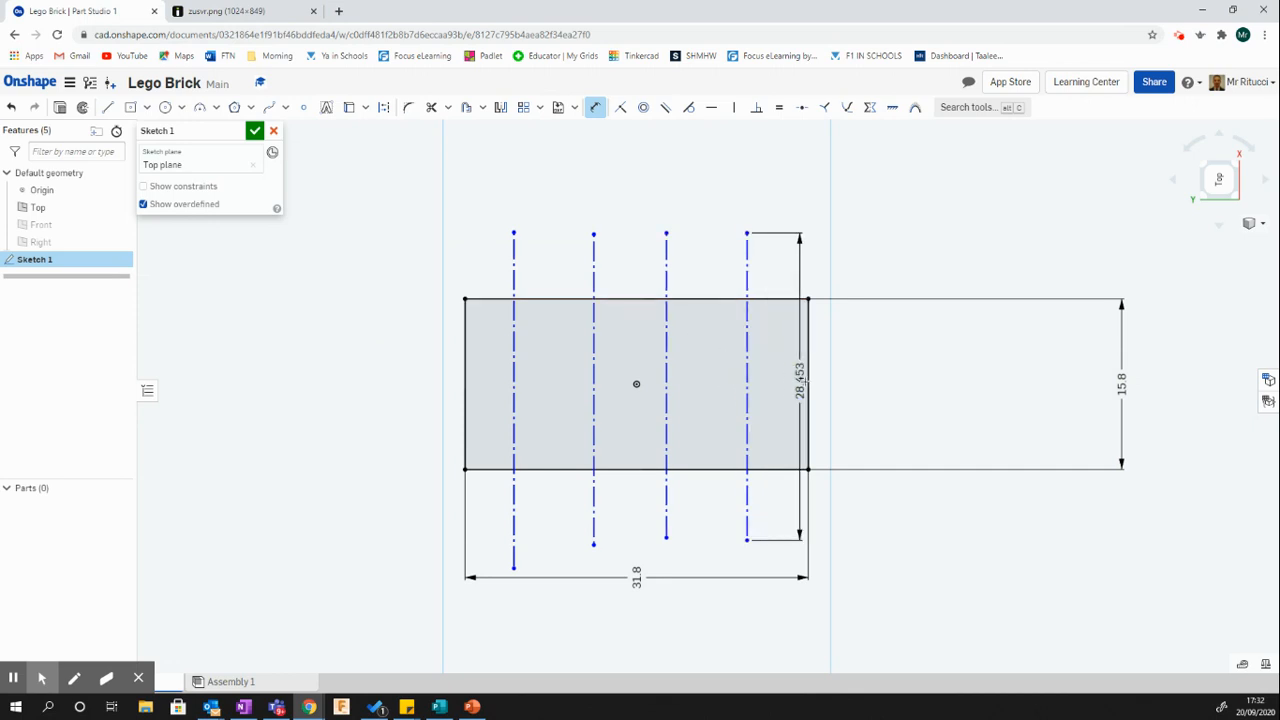
left_click(808, 363)
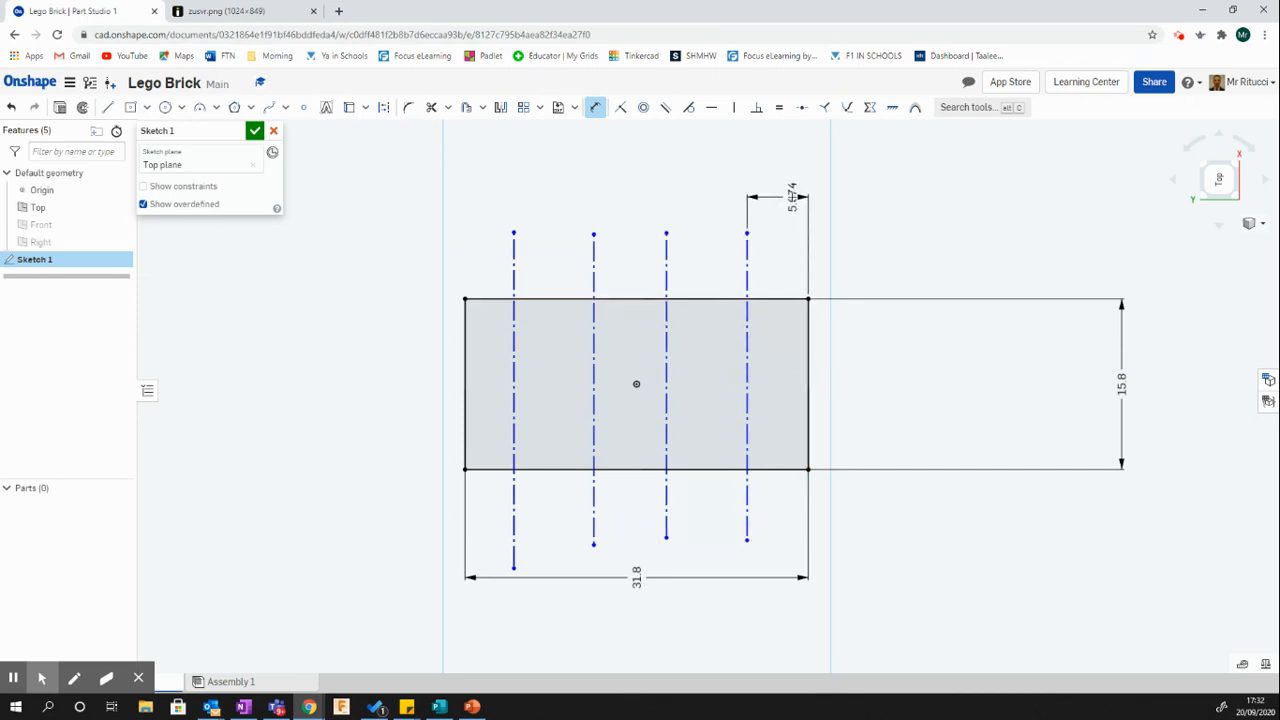
left_click(792, 195)
type("3.9")
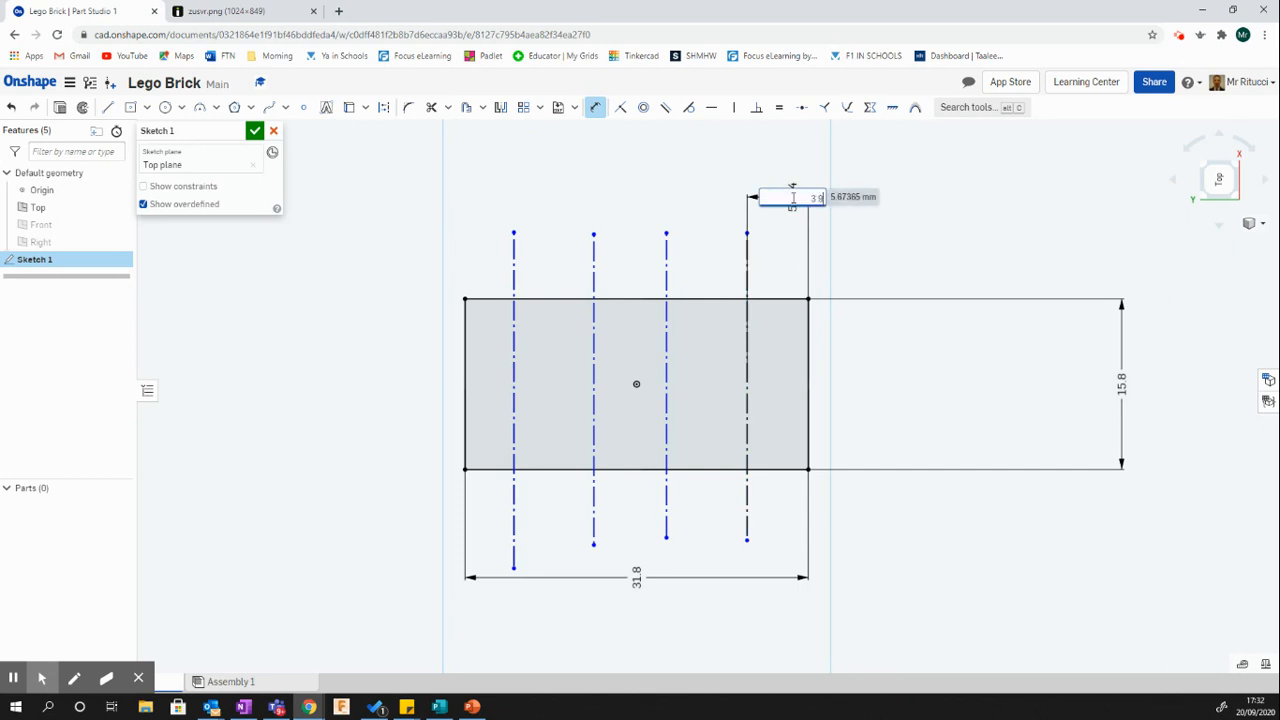
key("Return")
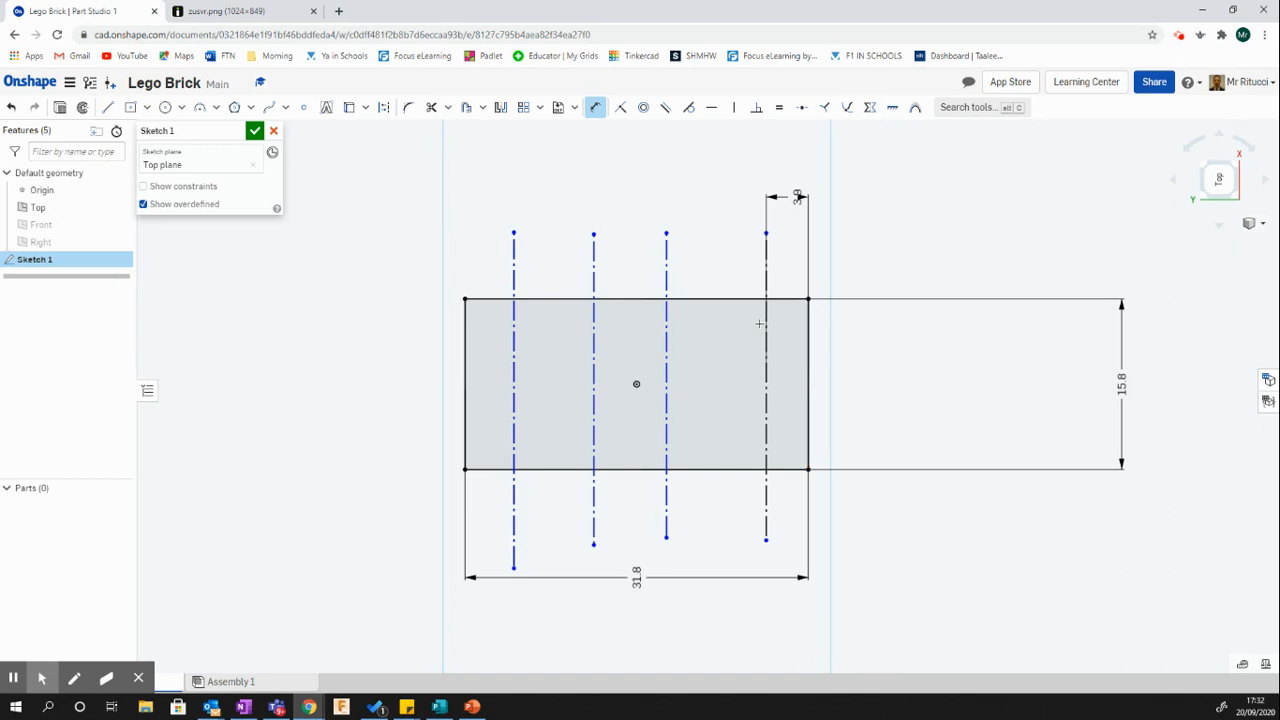
- Dimension the leftmost construction line 3.9 mm from the rectangle's left short edge
left_click(465, 368)
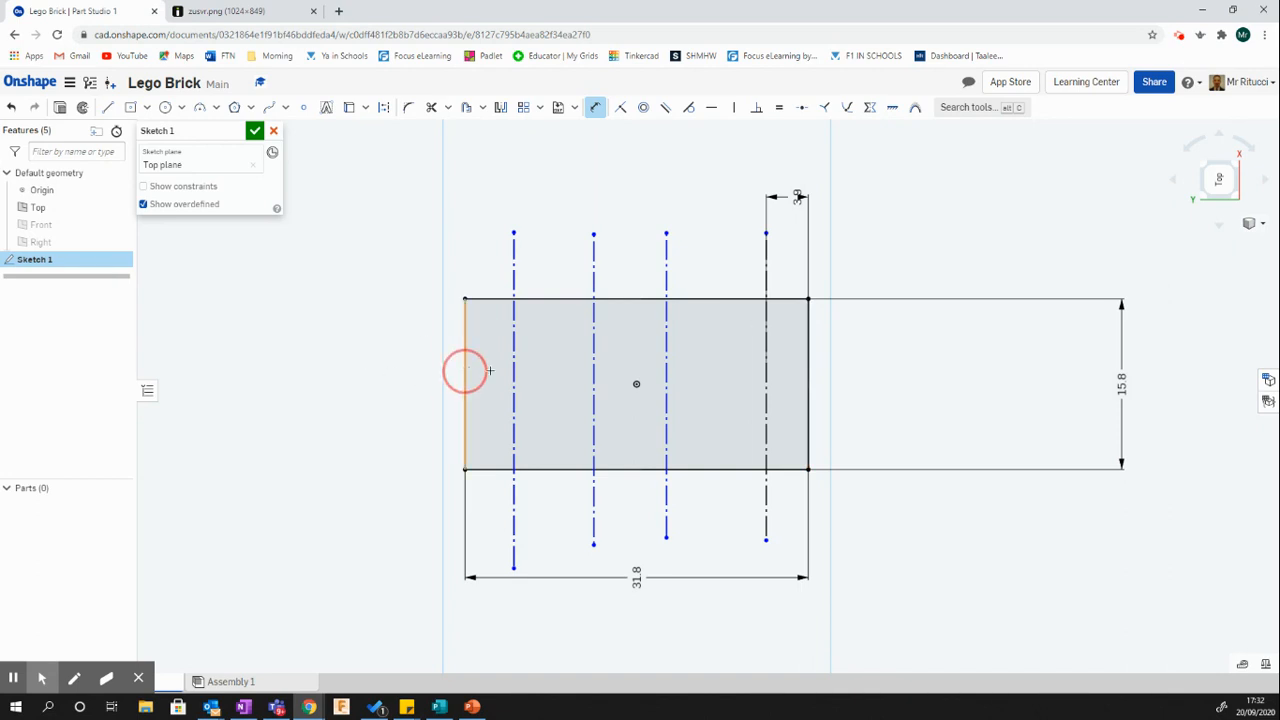
left_click(514, 370)
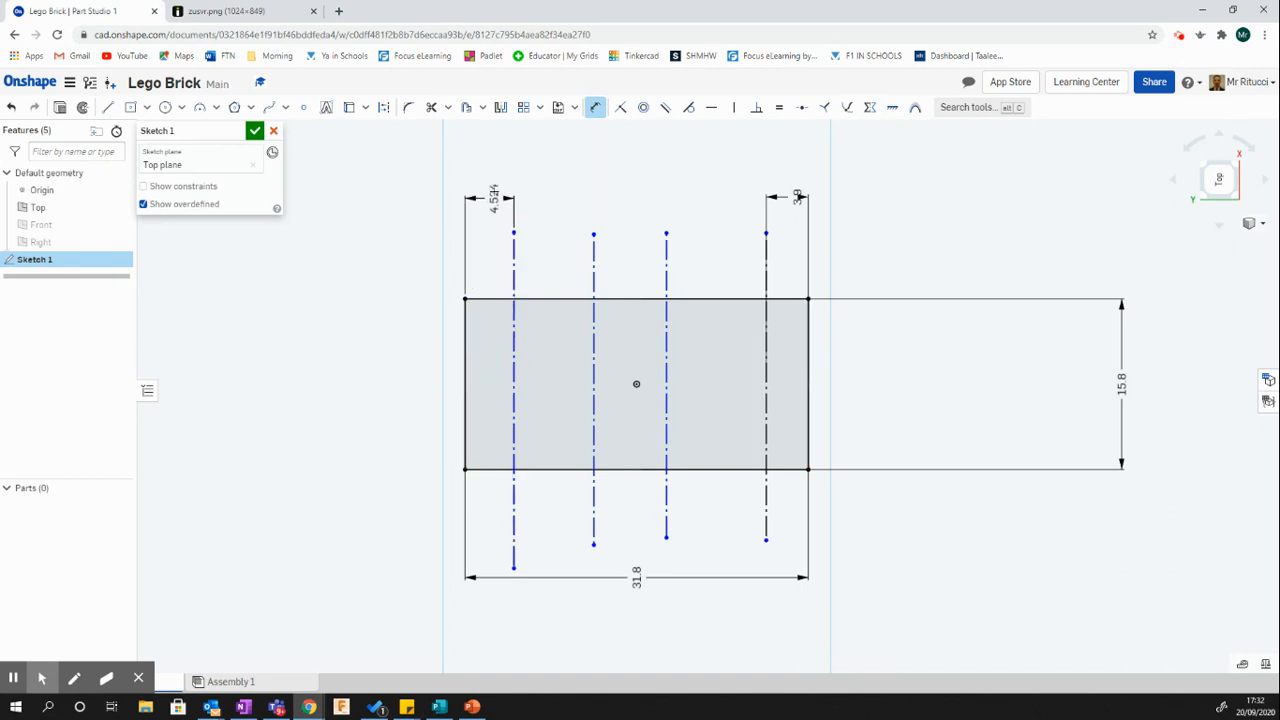
left_click(494, 190)
type("3")
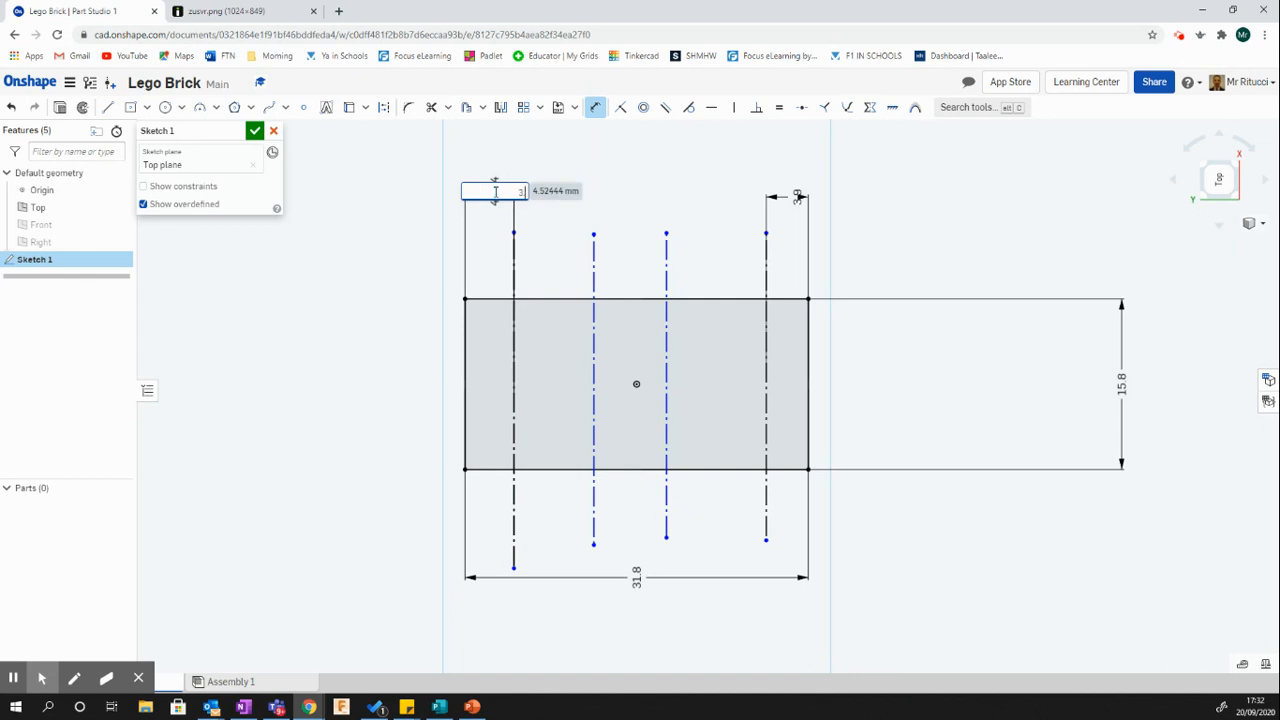
type(".9")
key("Return")
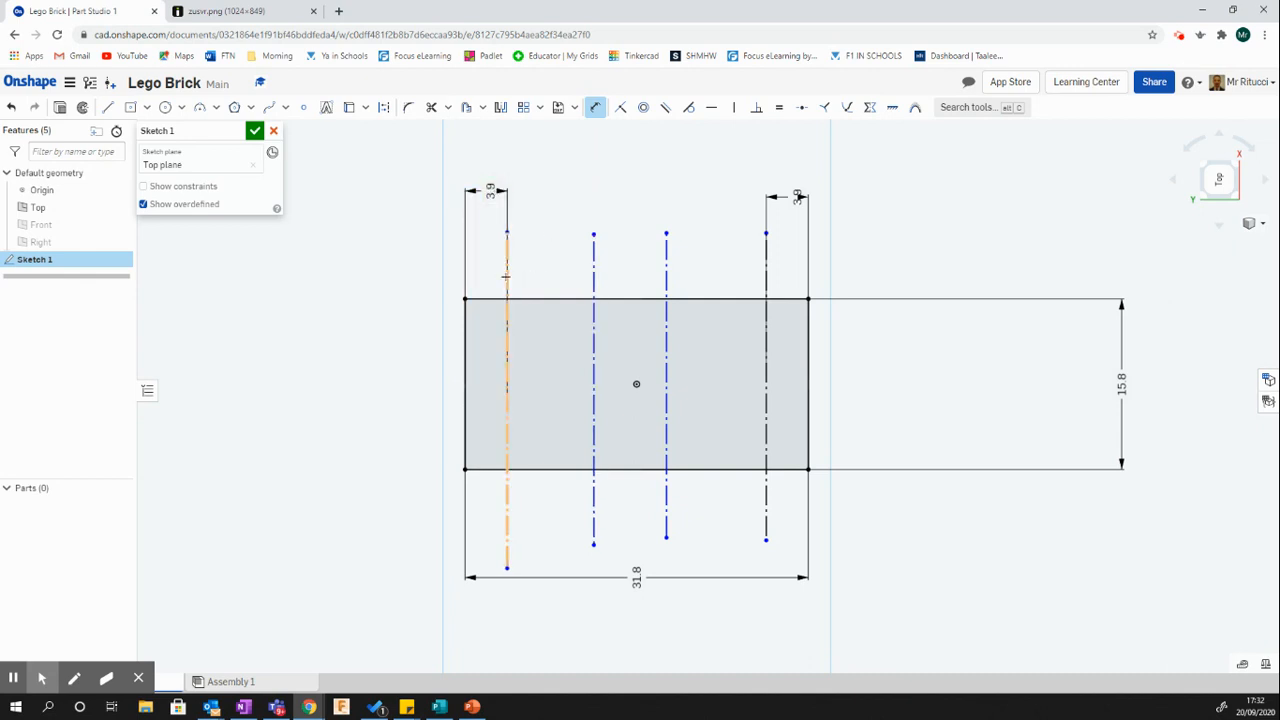
- Set the distance between the first and second construction lines from the left to 8 mm
left_click(504, 281)
left_click(595, 279)
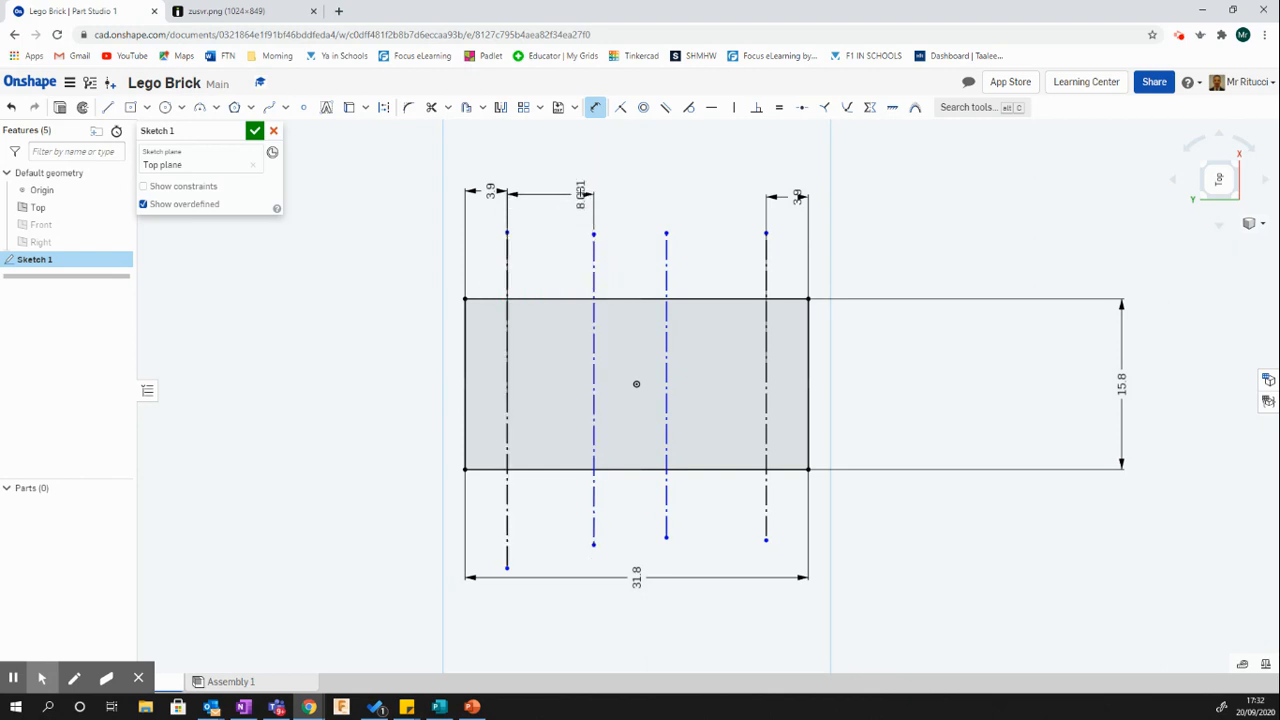
left_click(581, 189)
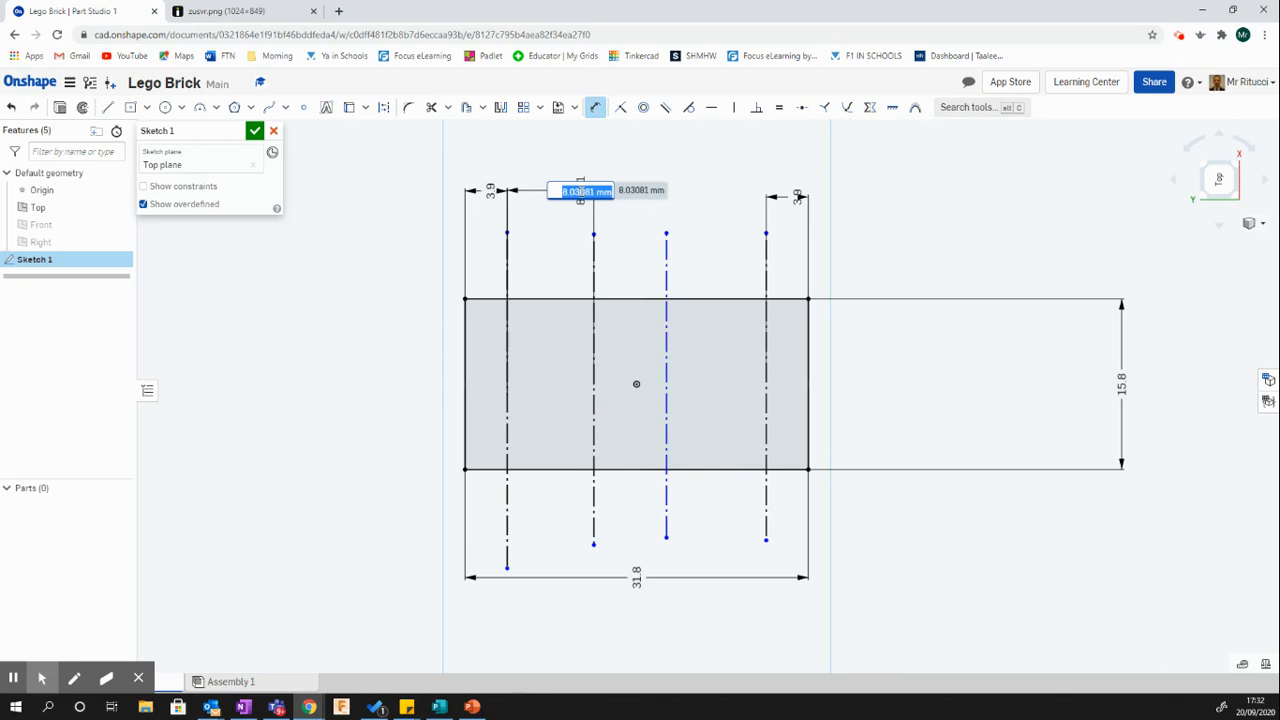
type("8")
key("Return")
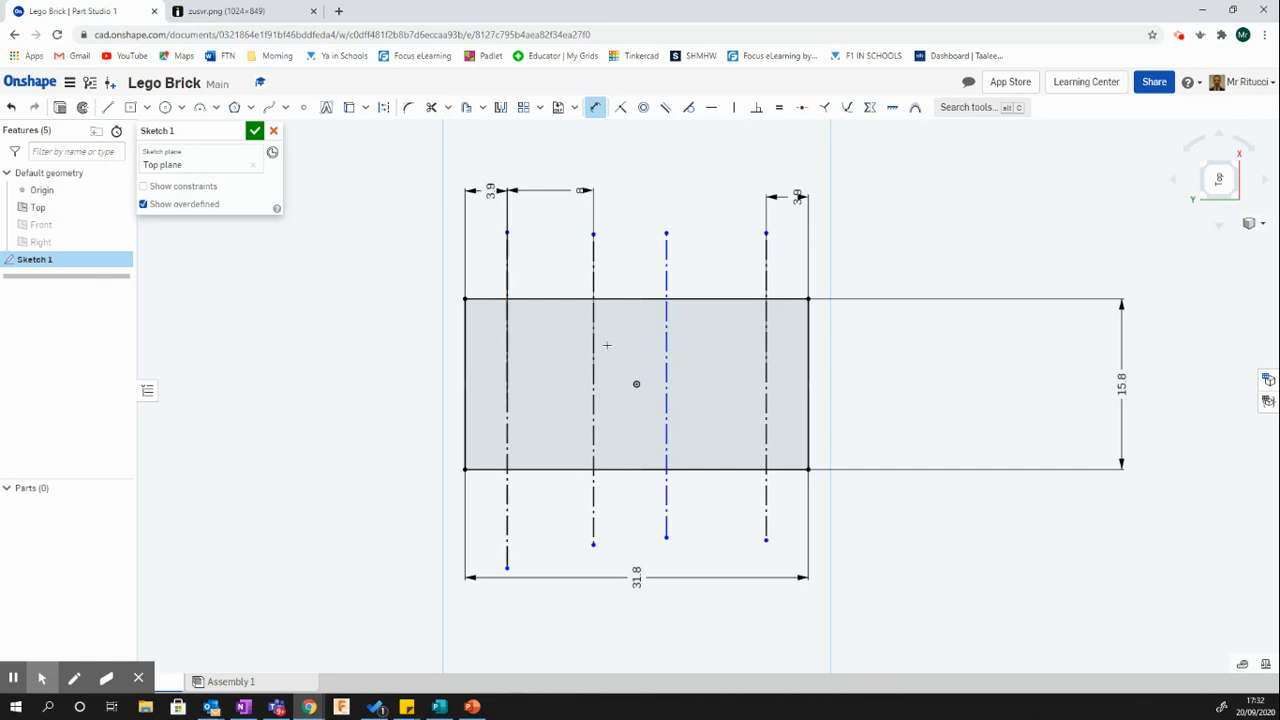
- Set the distance between the third and fourth construction lines from the left to 8 mm
left_click(676, 280)
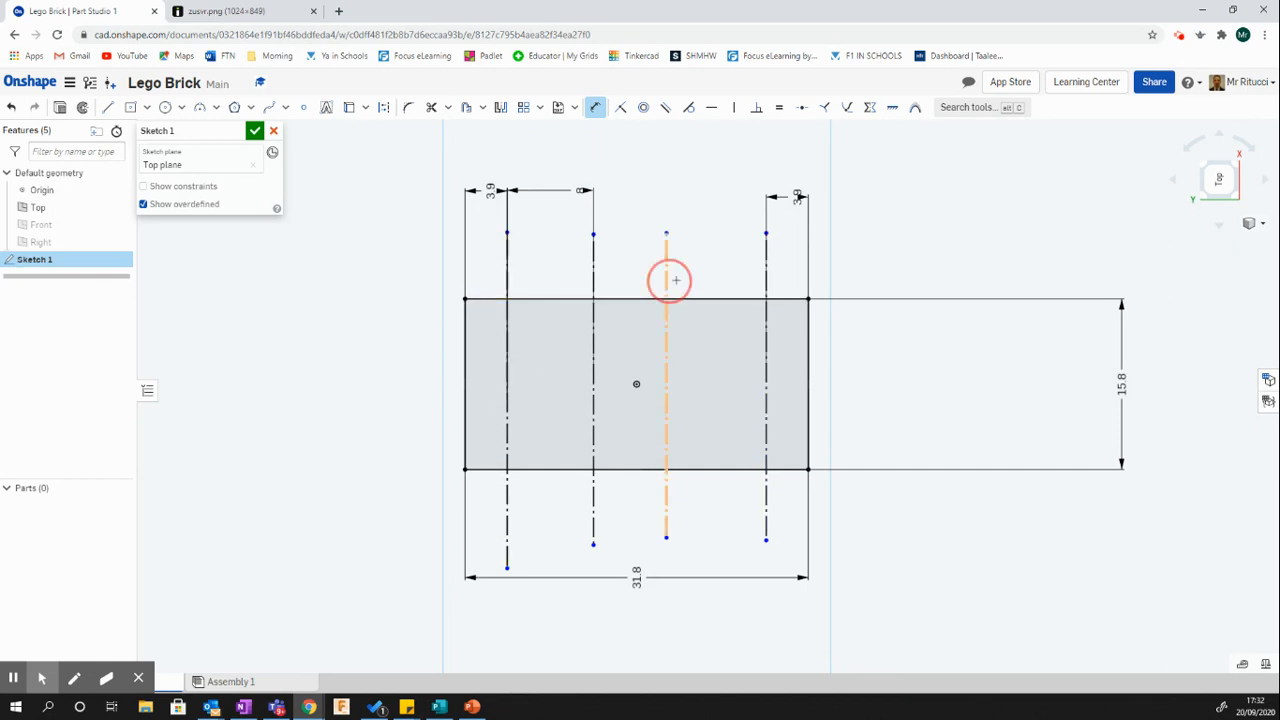
left_click(767, 279)
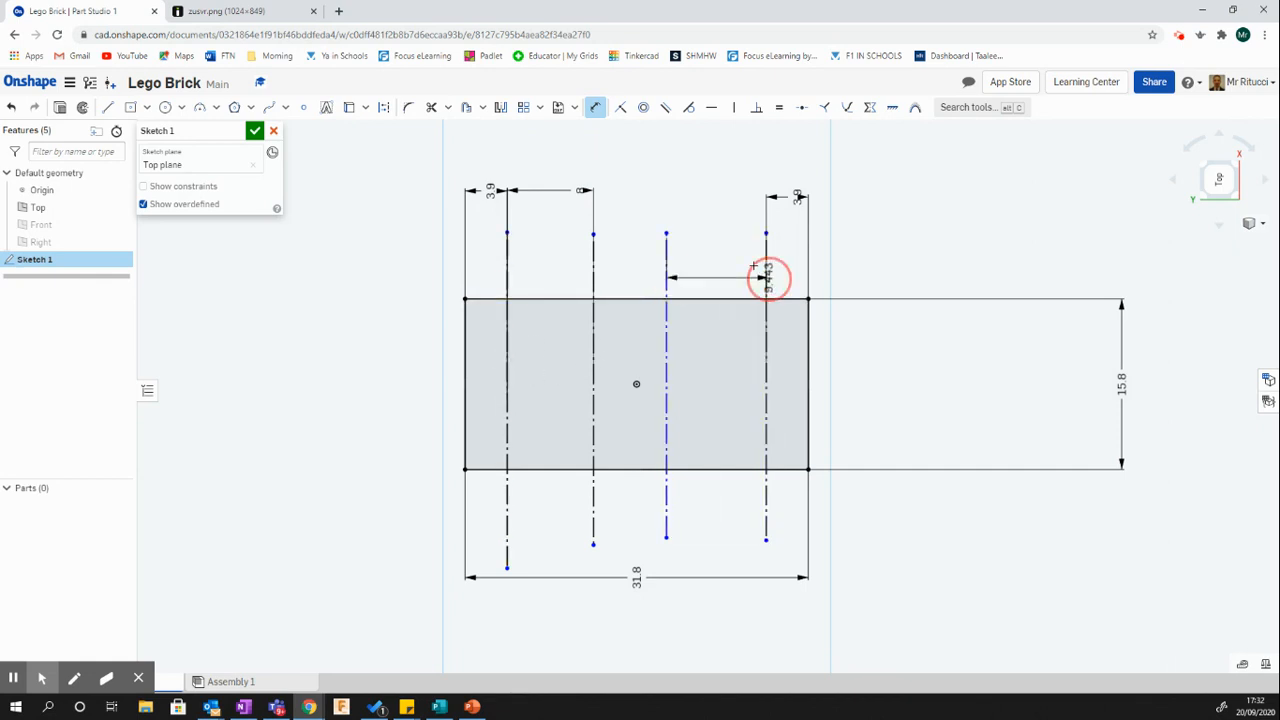
left_click(727, 196)
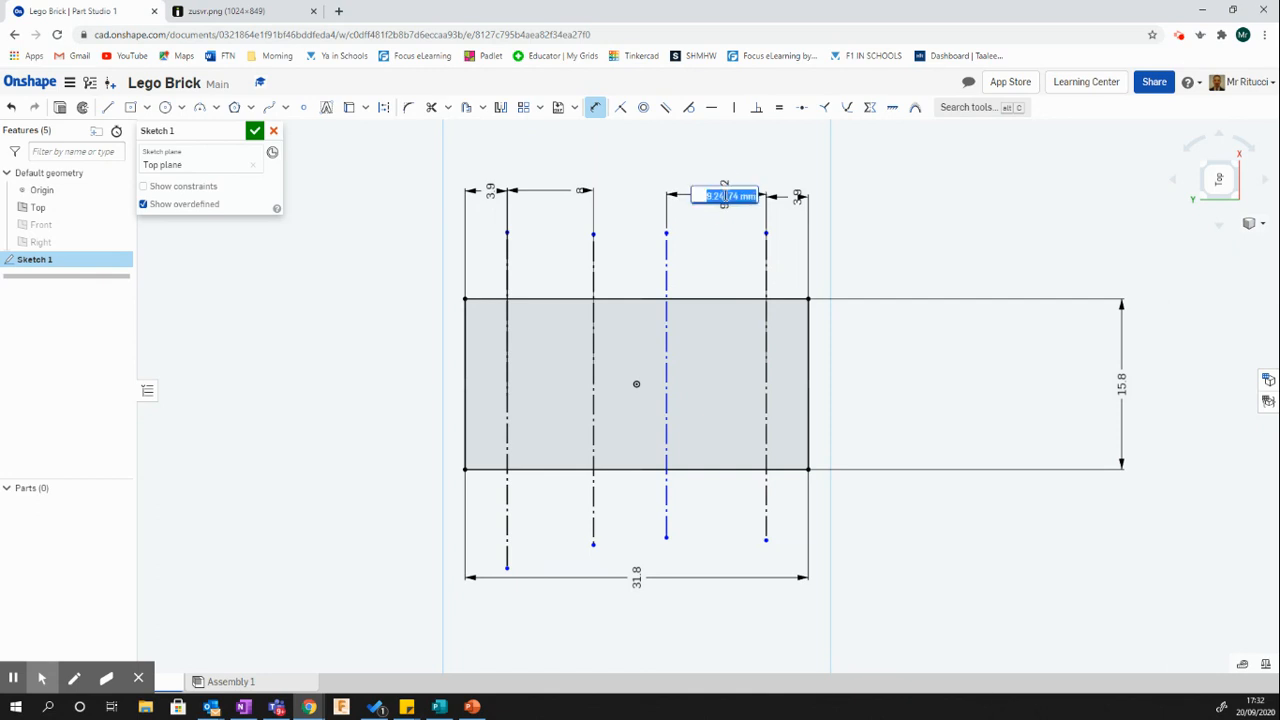
type("8")
key("Return")
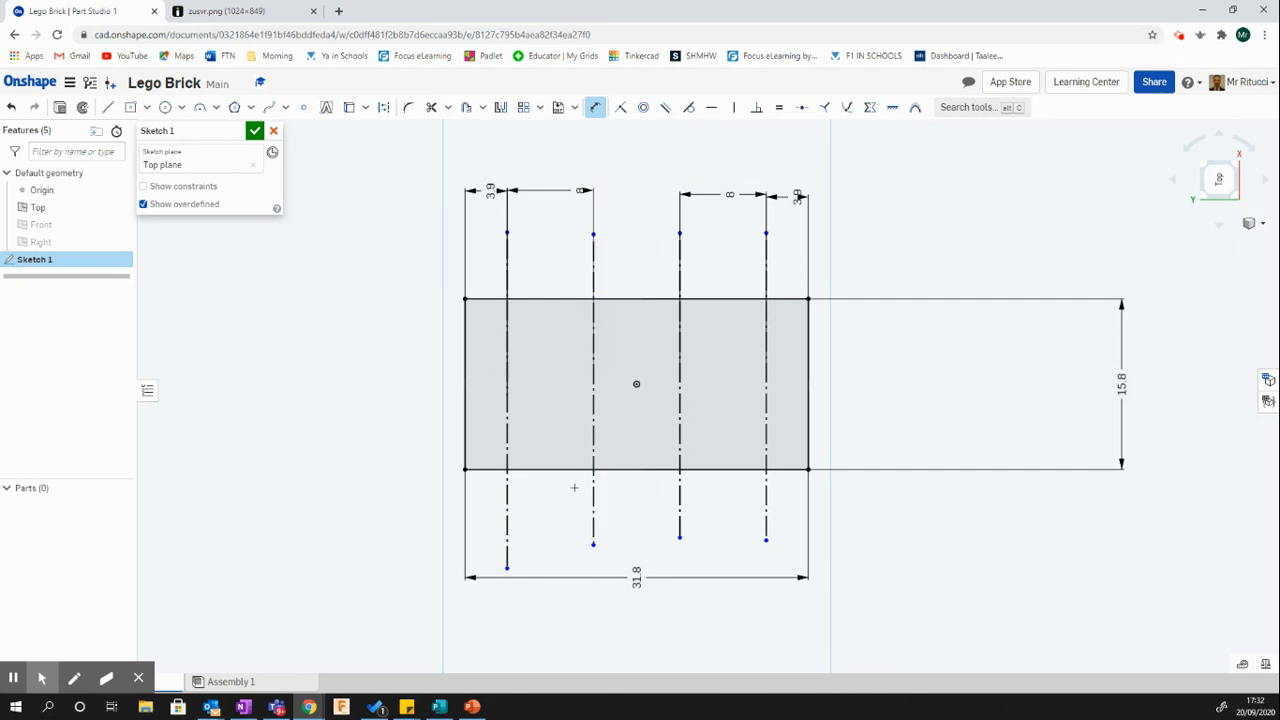
- Check the stud rows in the reference drawing and draw a horizontal construction line about 47 mm long across the rectangle's lower half
left_click(225, 11)
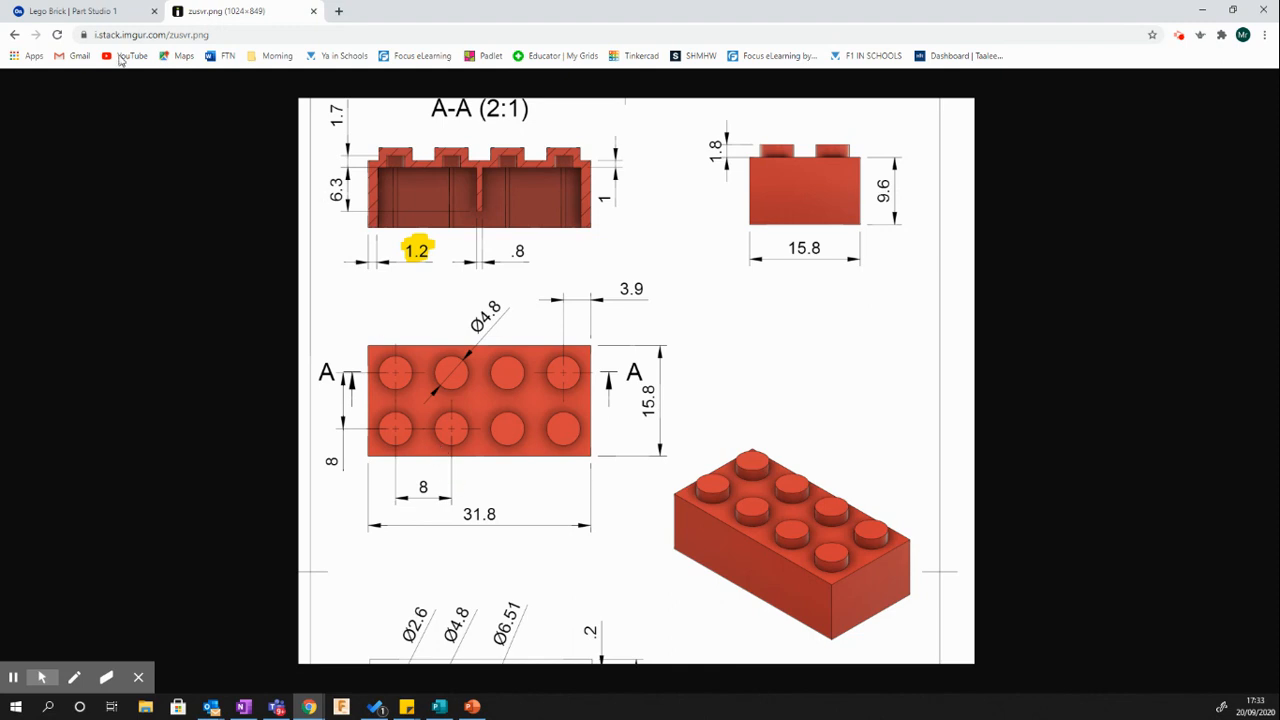
left_click(115, 17)
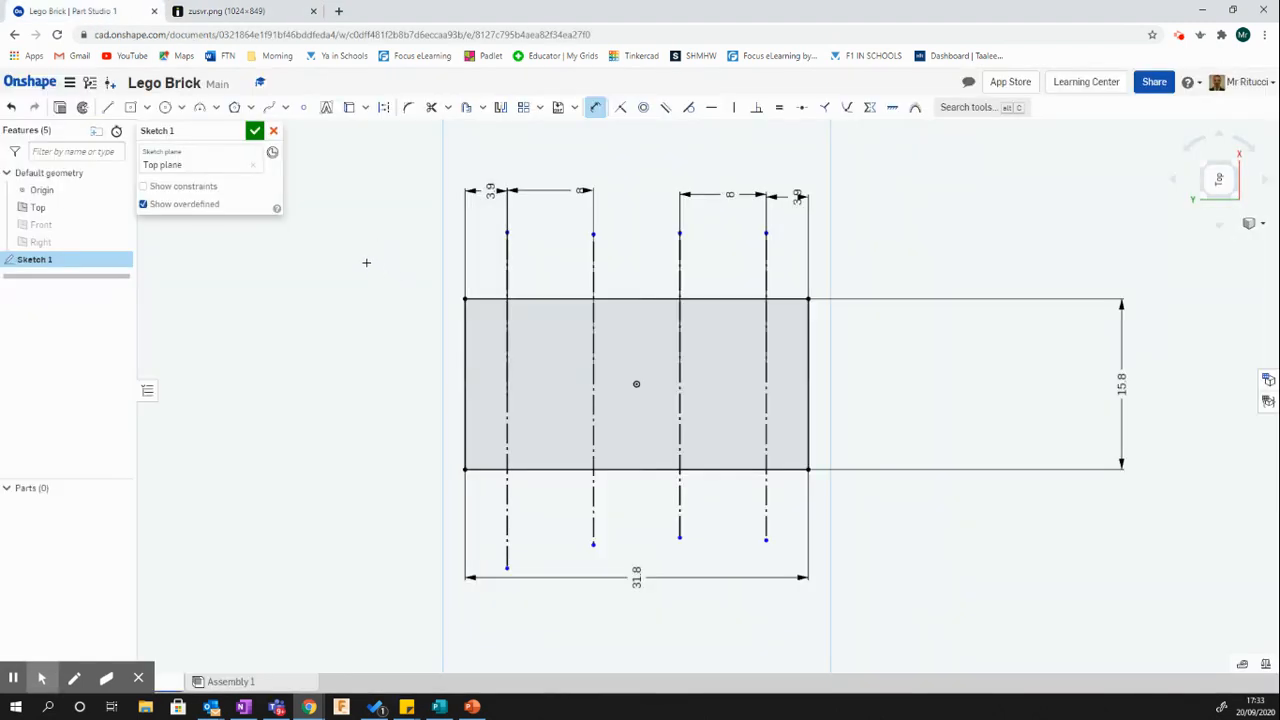
left_click(384, 107)
left_click(410, 436)
left_click(107, 107)
key("q")
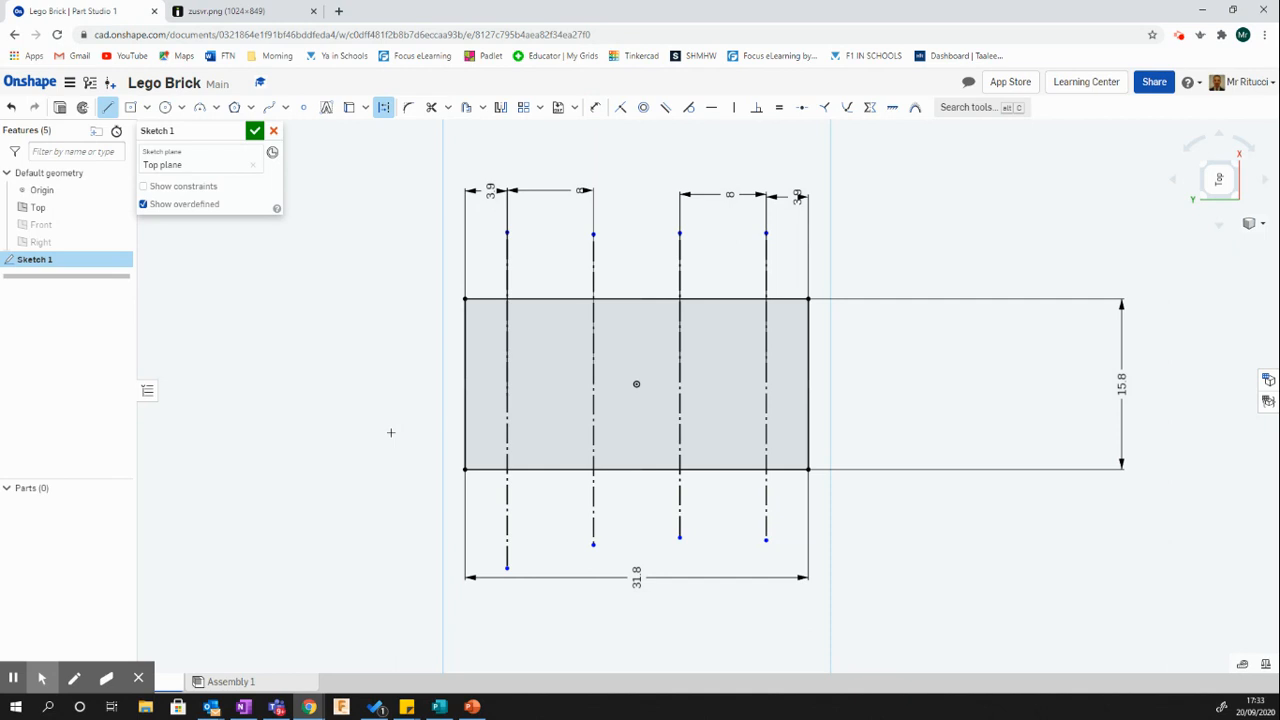
left_click(391, 432)
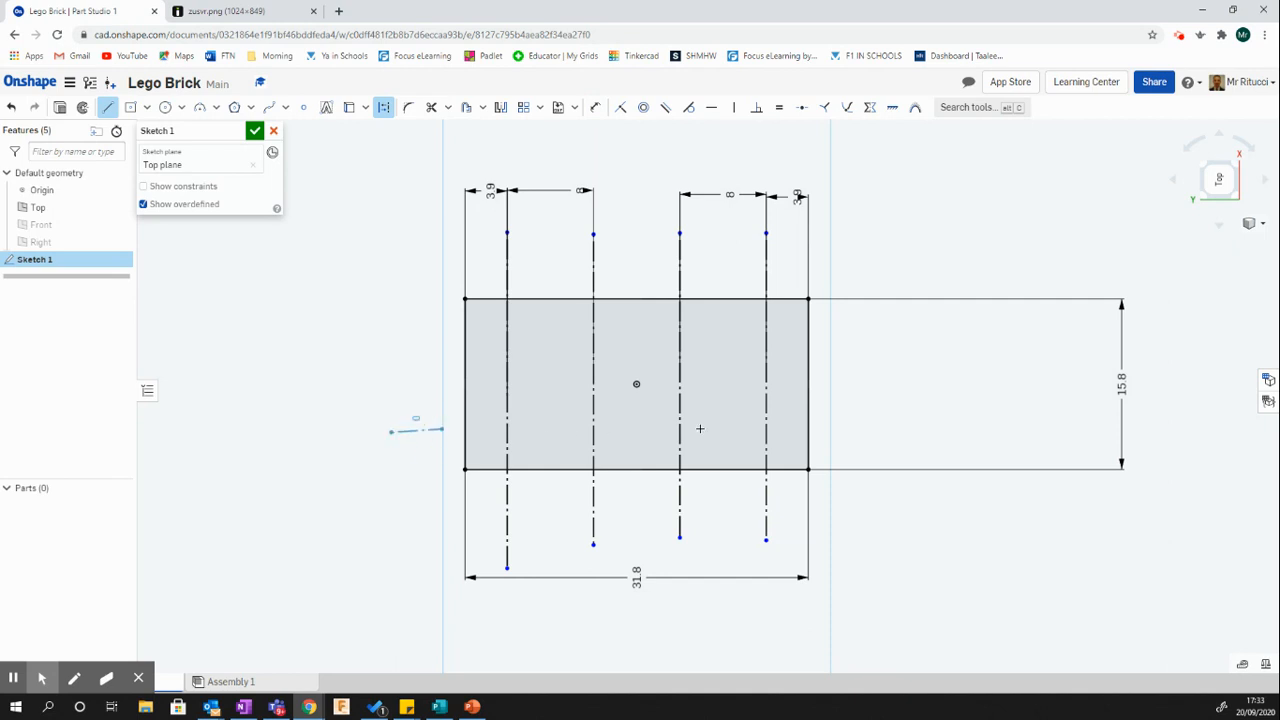
left_click(901, 432)
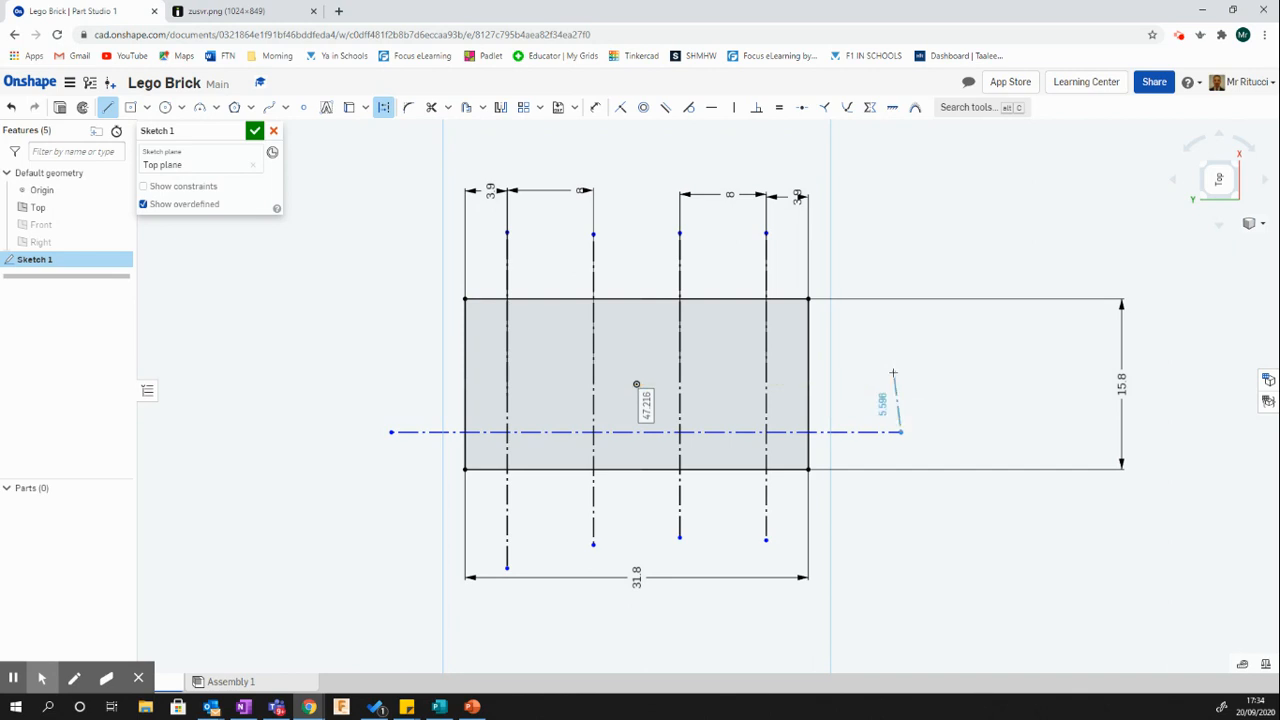
- Draw a second horizontal construction line about 47 mm long across the rectangle's upper half
key("Escape")
left_click(107, 110)
left_click(395, 331)
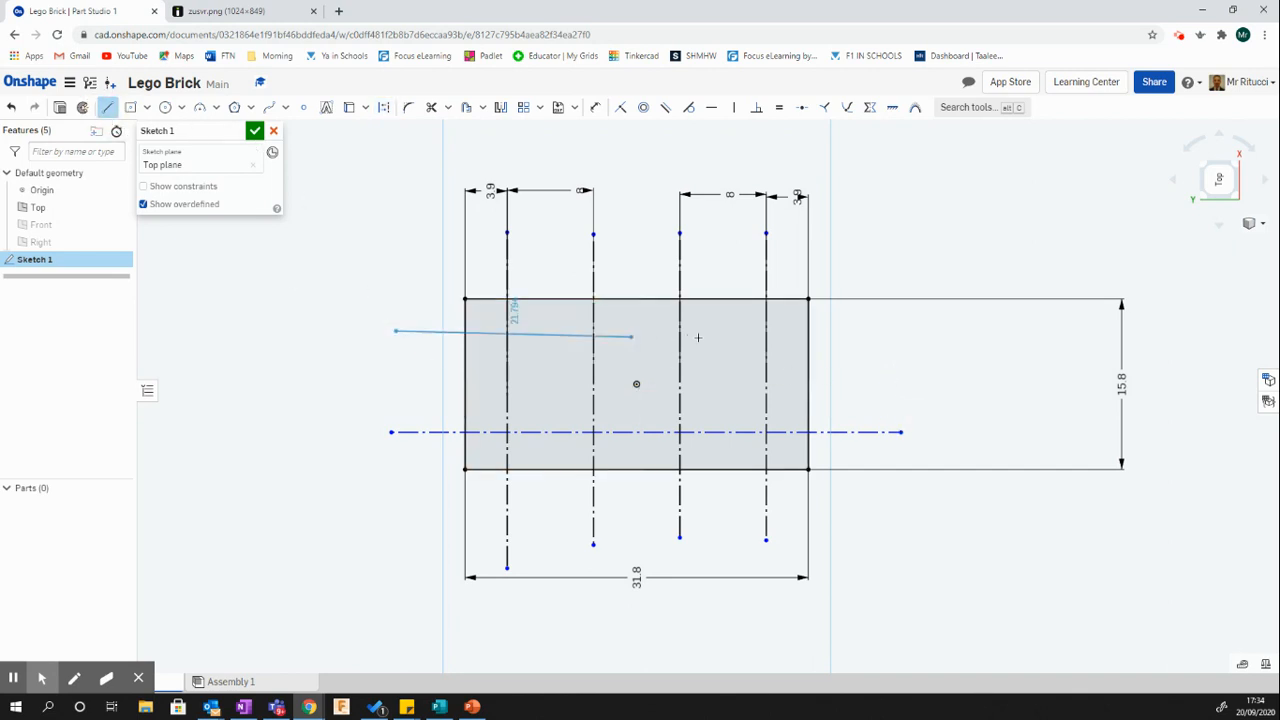
key("q")
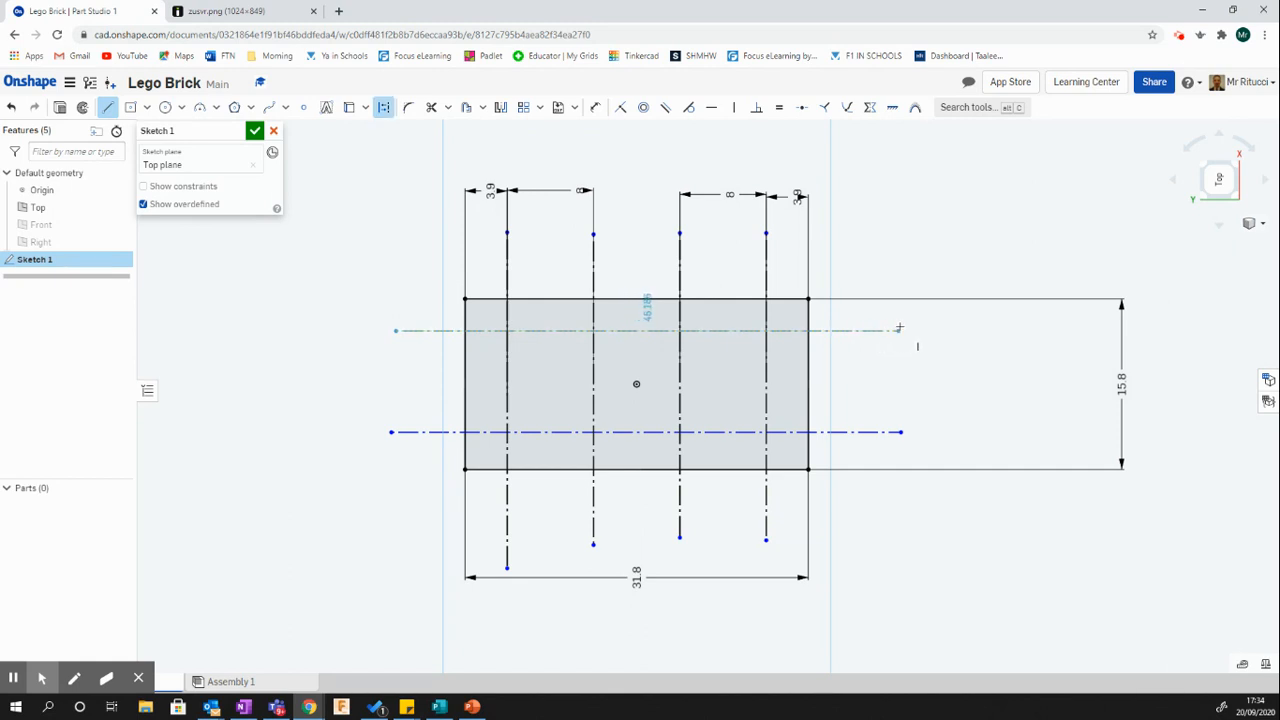
left_click(906, 330)
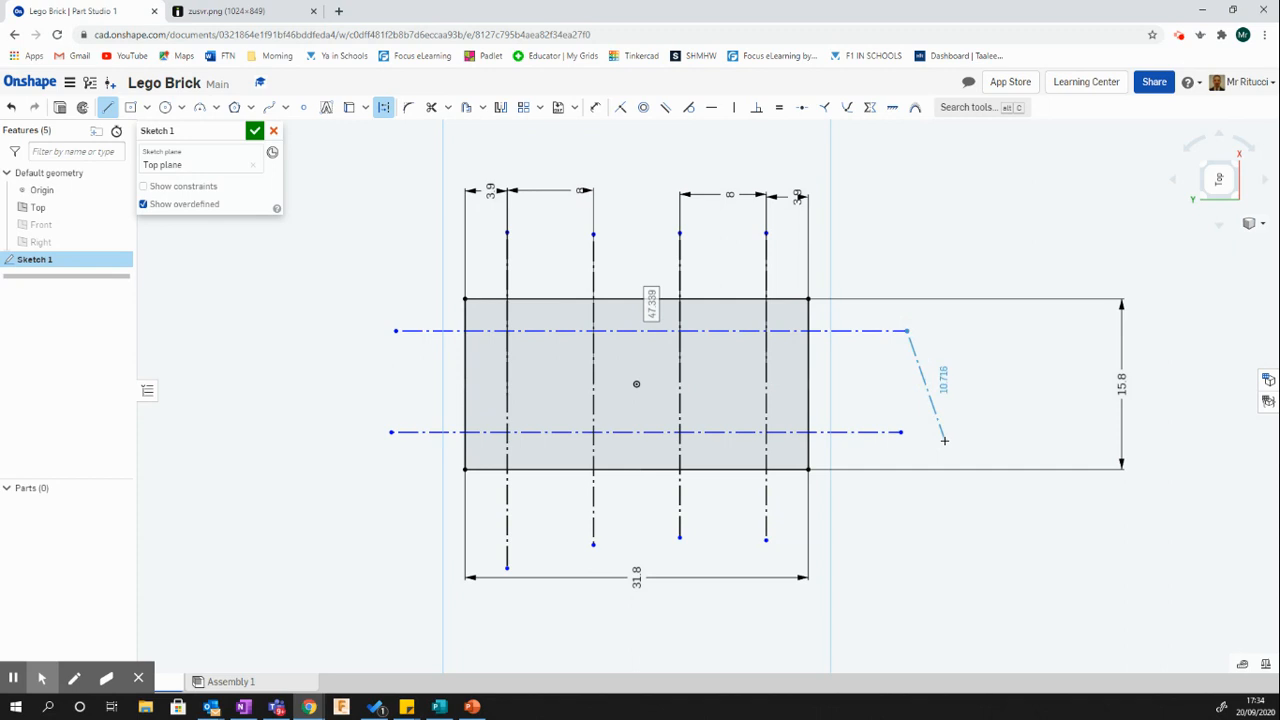
key("Escape")
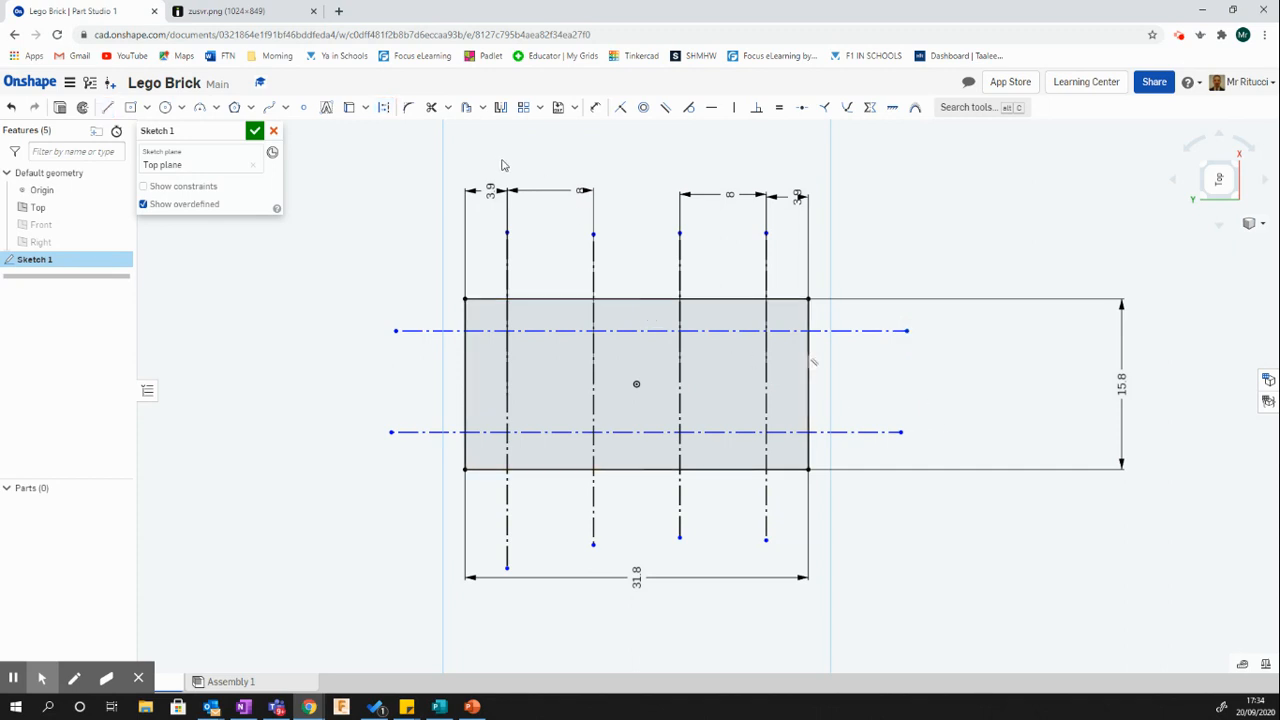
- Dimension the lower horizontal construction line 3.9 mm from the rectangle's lower long edge
left_click(597, 108)
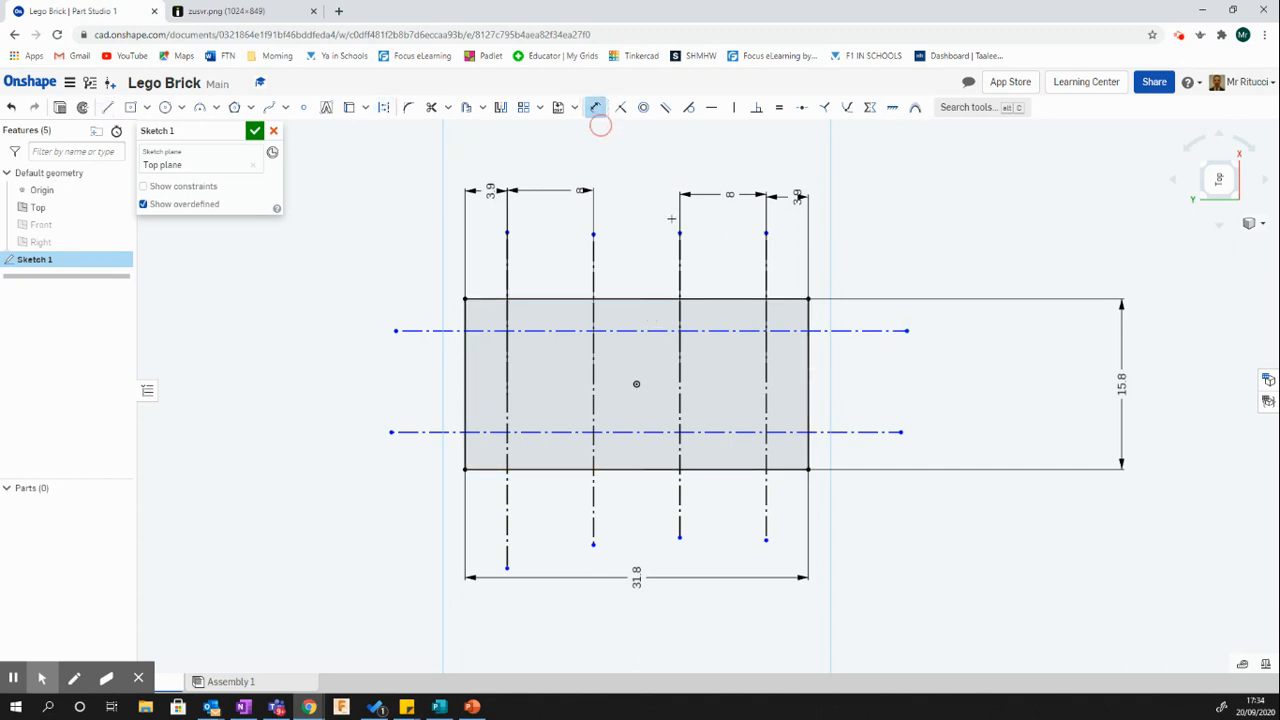
left_click(784, 433)
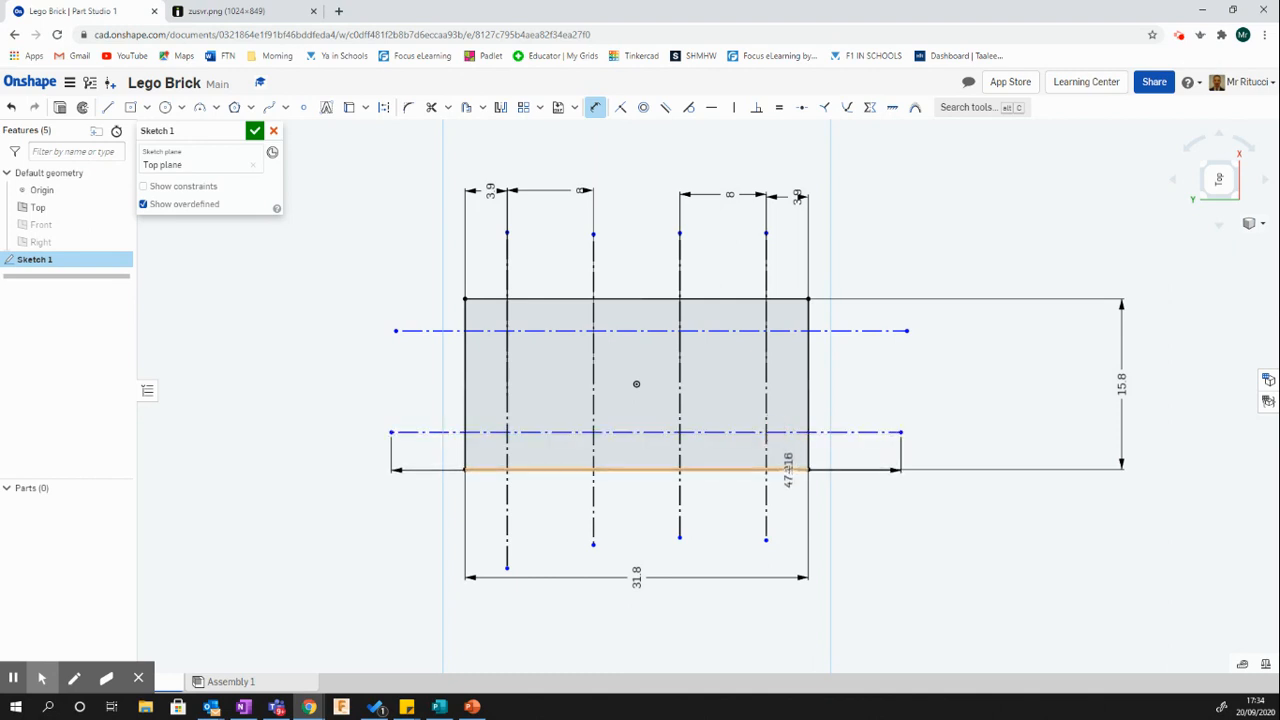
left_click(789, 468)
left_click(980, 457)
type("3.9")
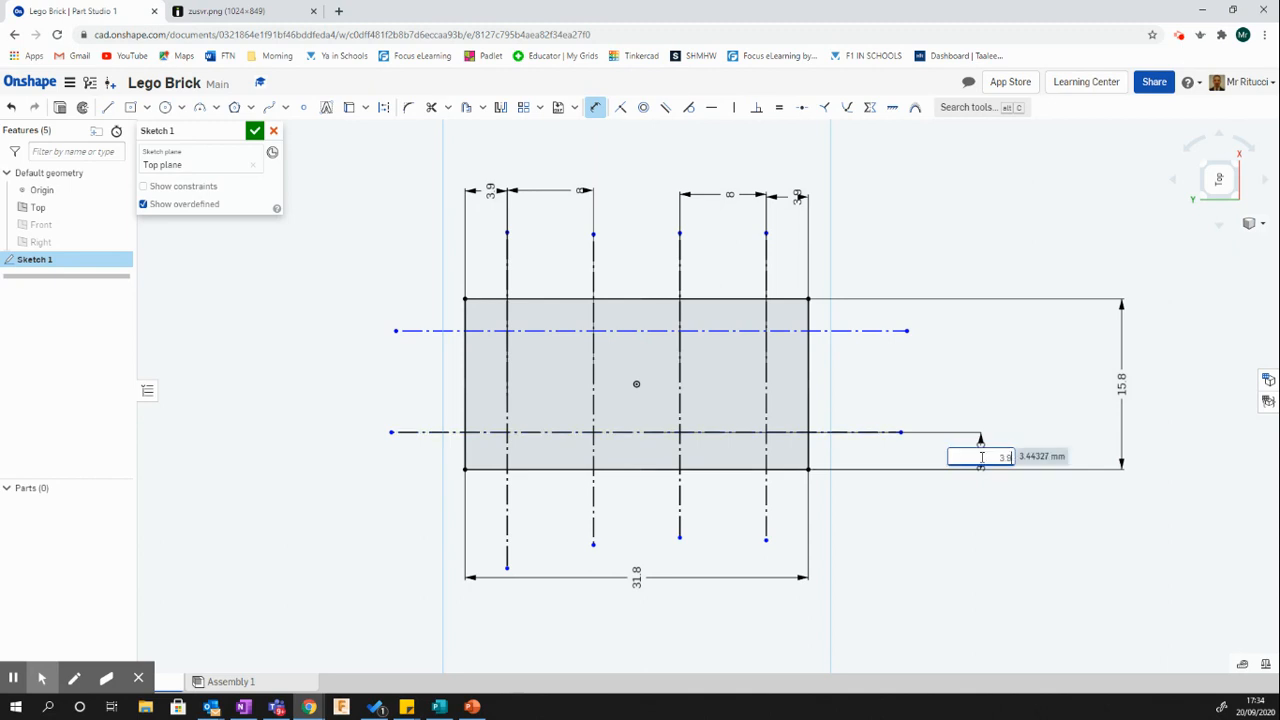
key("Return")
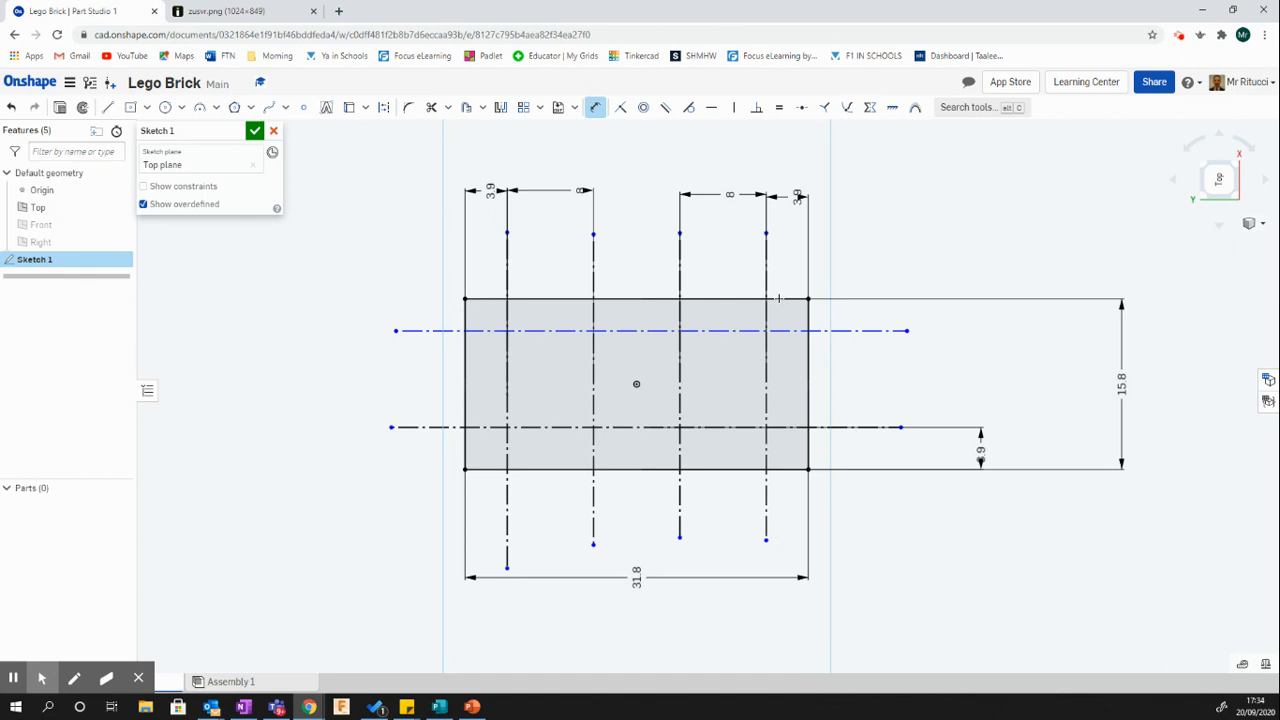
- Dimension the upper horizontal construction line 3.9 mm from the rectangle's upper long edge
left_click(777, 298)
left_click(785, 334)
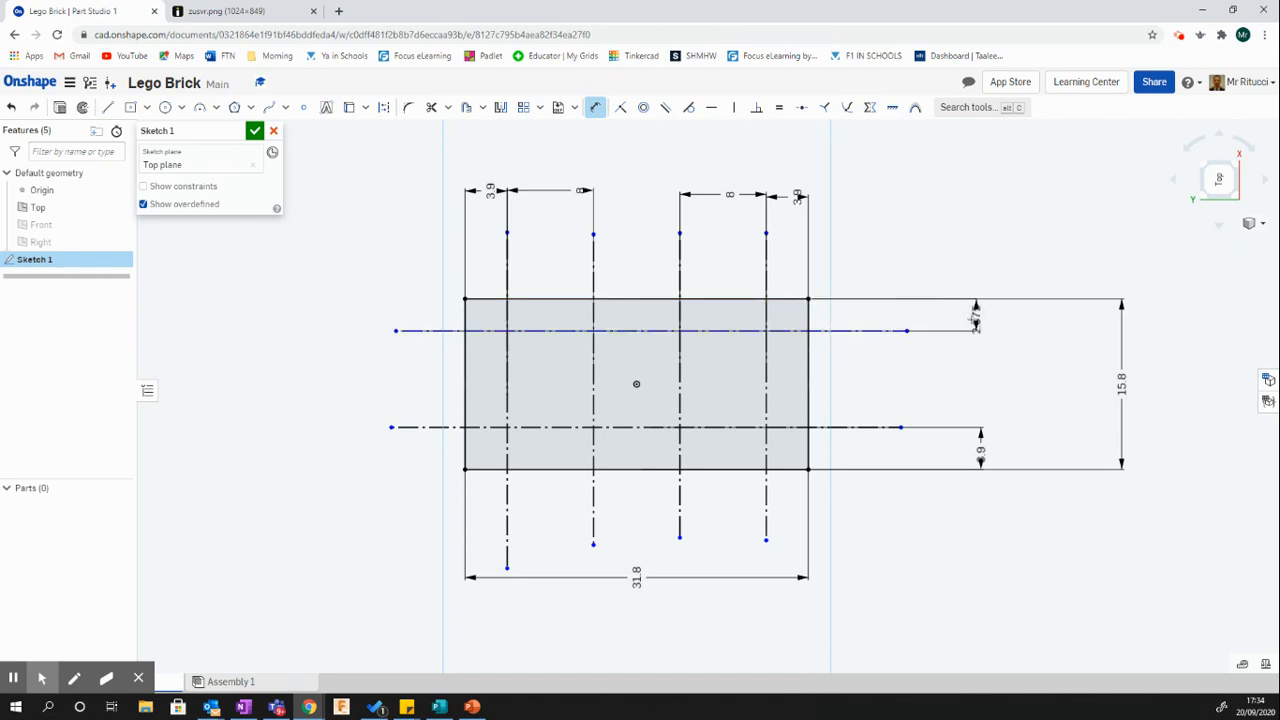
left_click(971, 320)
type("3")
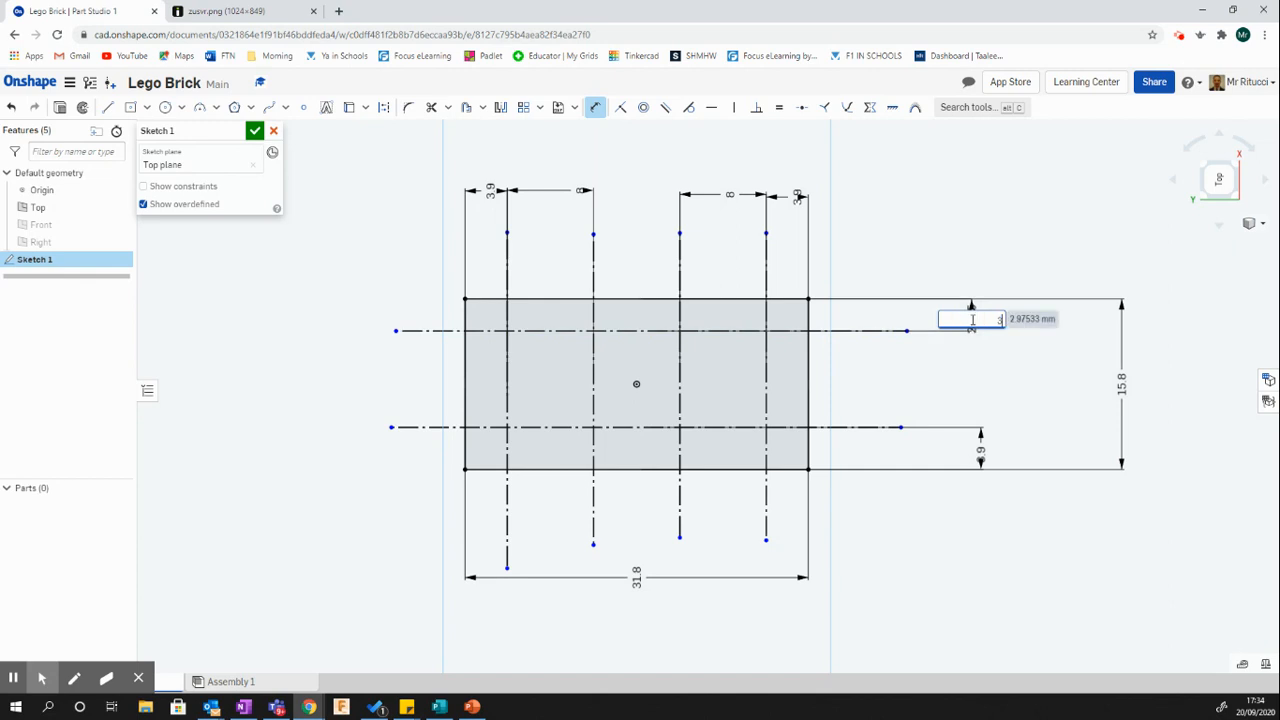
type(".9")
key("Return")
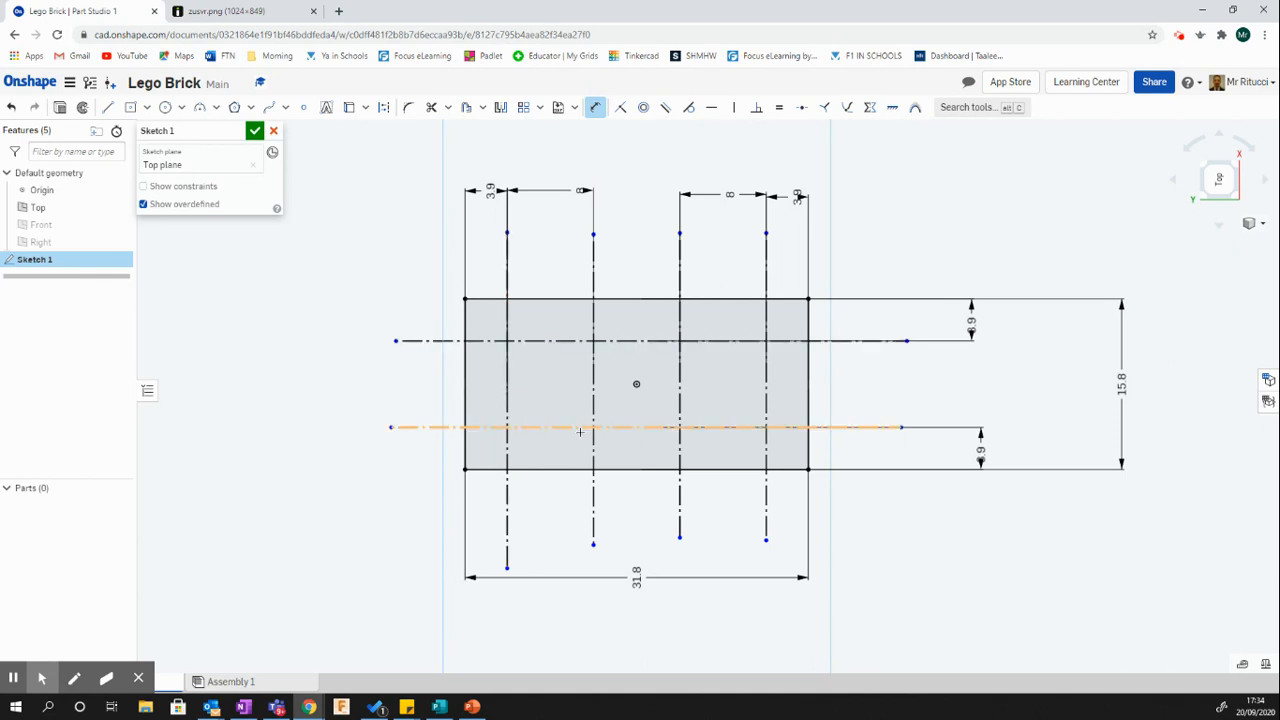
- Check the studs in the reference drawing and draw a circle about 4 mm in diameter at the upper-left construction line intersection
left_click(241, 14)
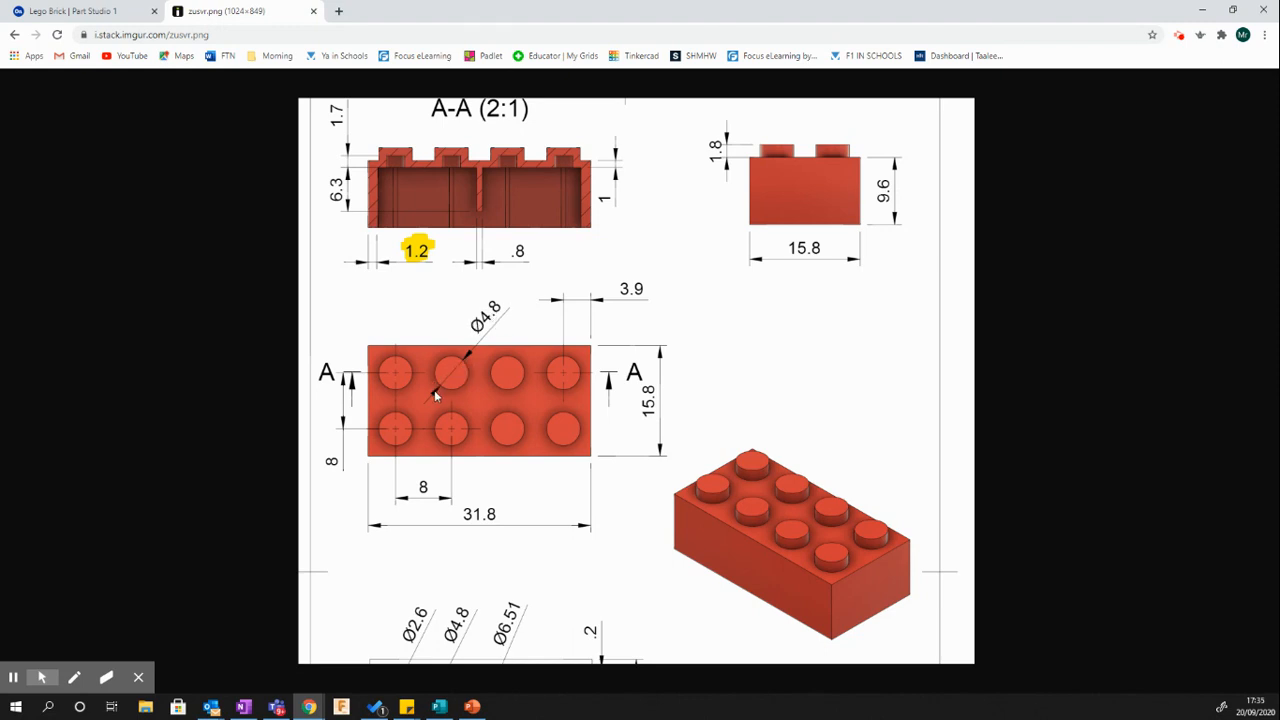
left_click(80, 11)
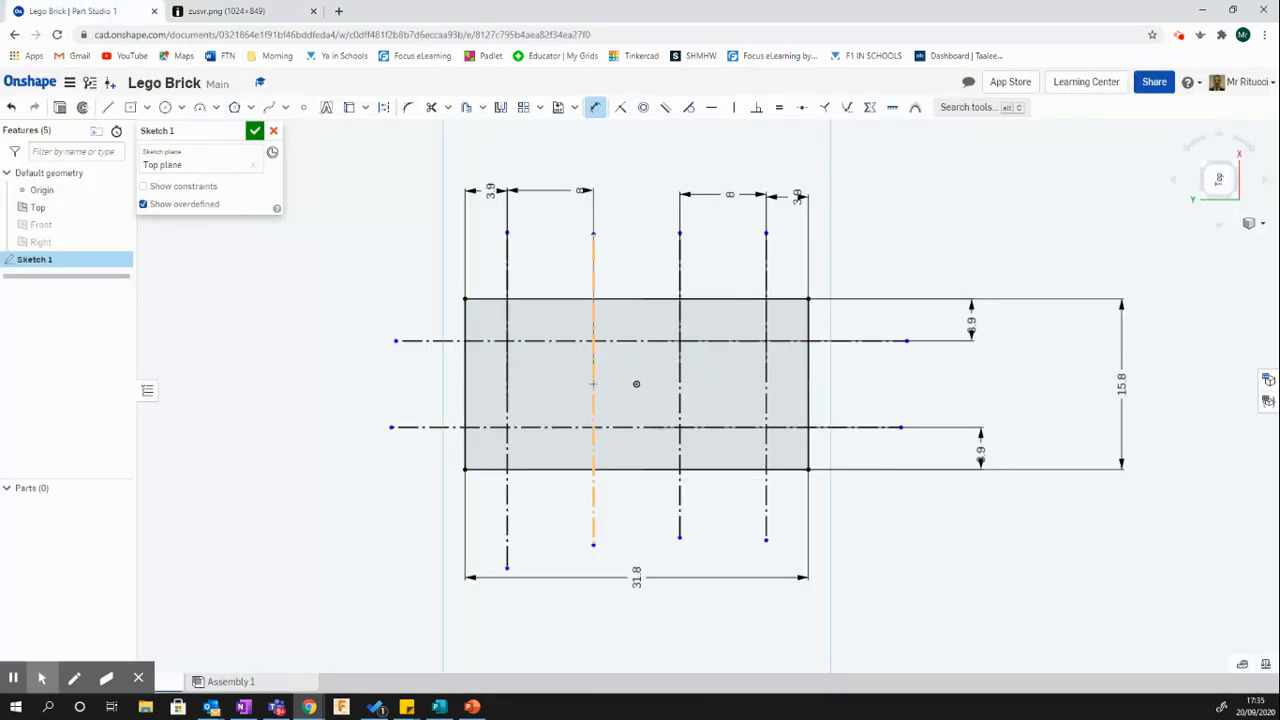
scroll(593, 384, "down", 1)
scroll(590, 385, "up", 2)
scroll(587, 386, "up", 1)
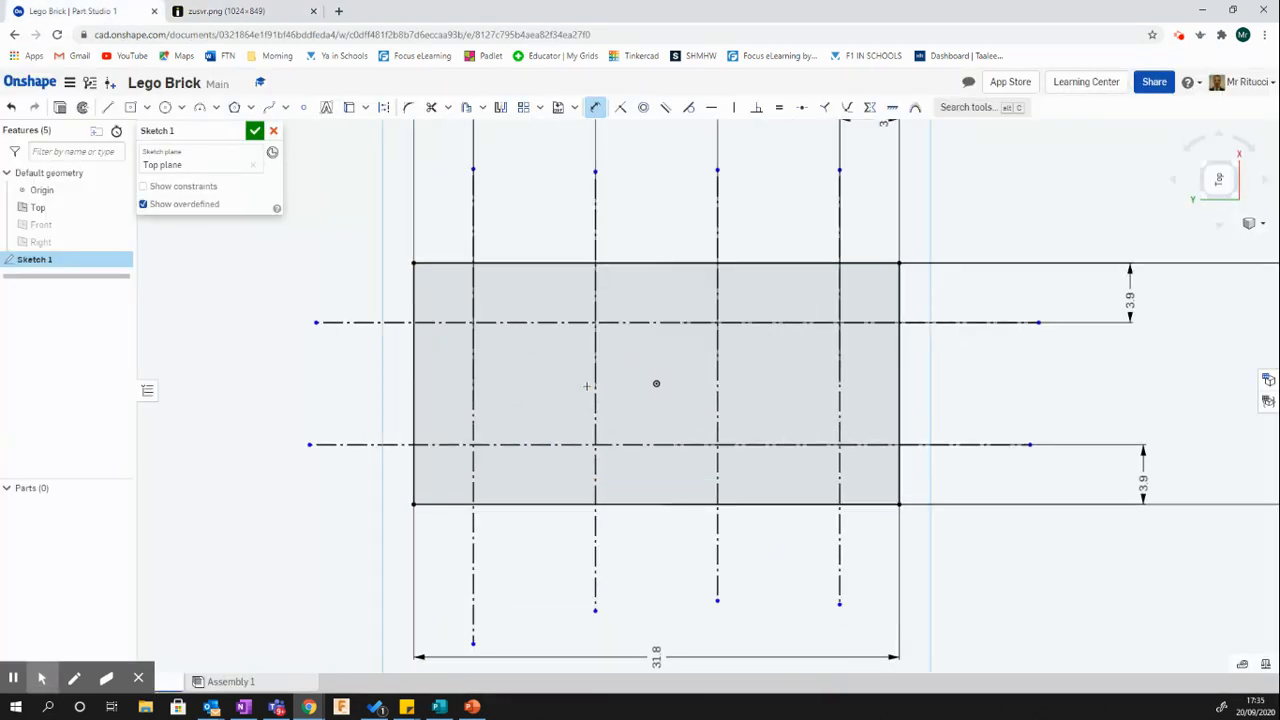
left_click(166, 107)
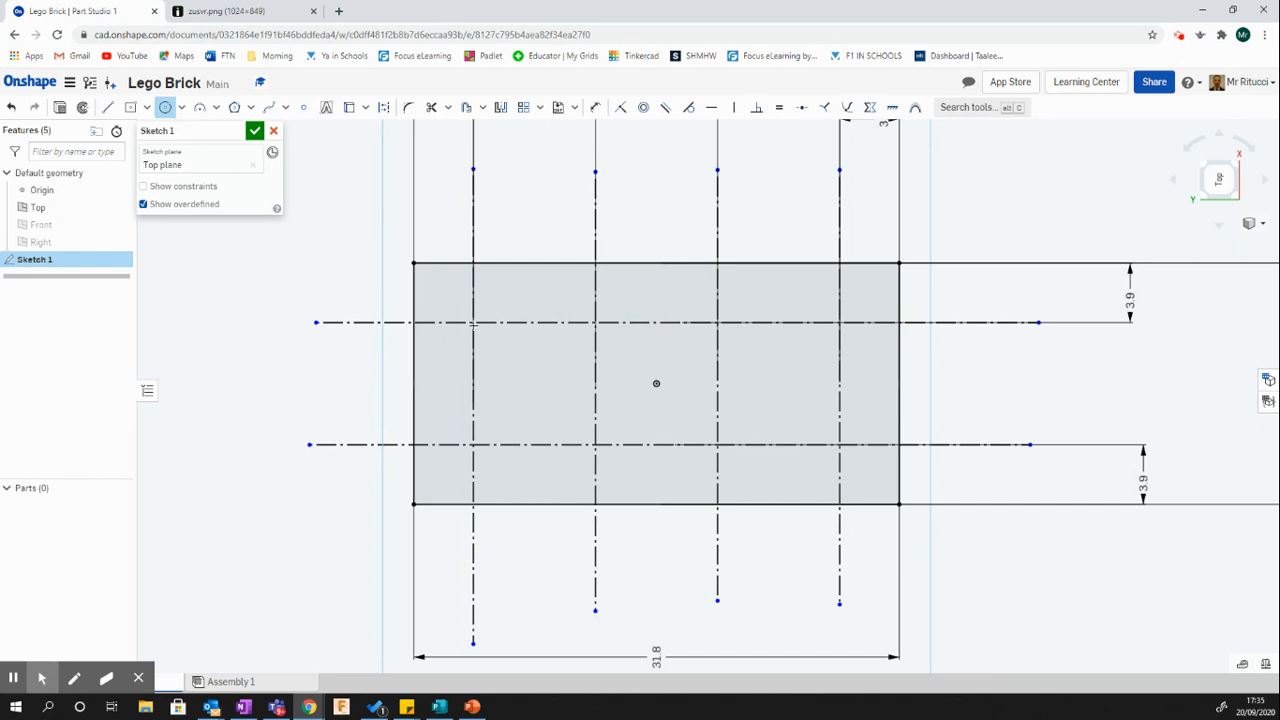
scroll(473, 322, "up", 2)
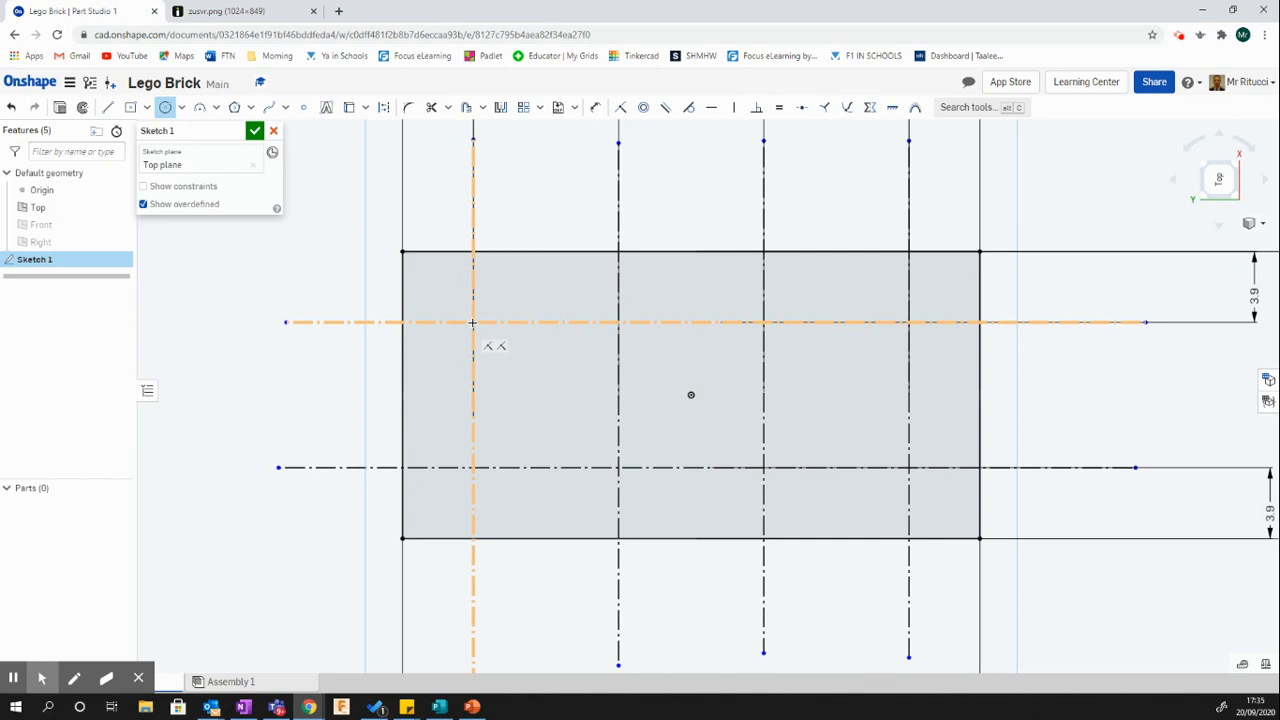
left_click(473, 322)
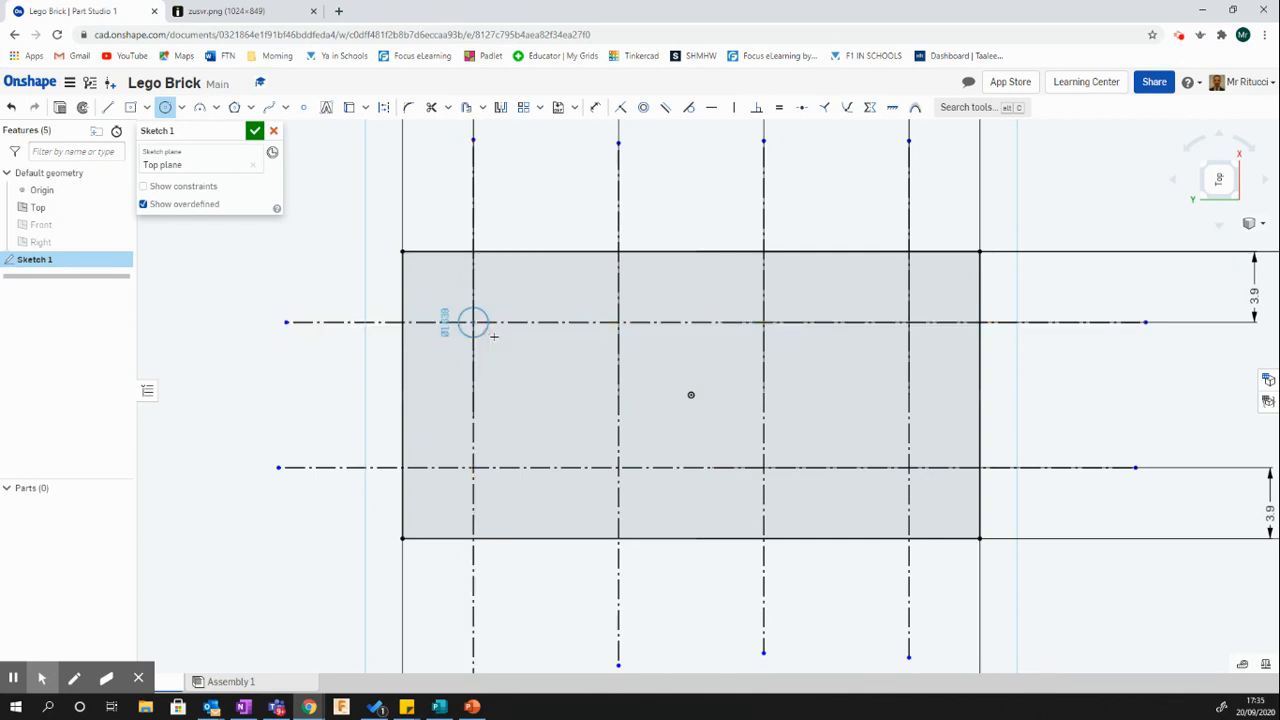
left_click(502, 343)
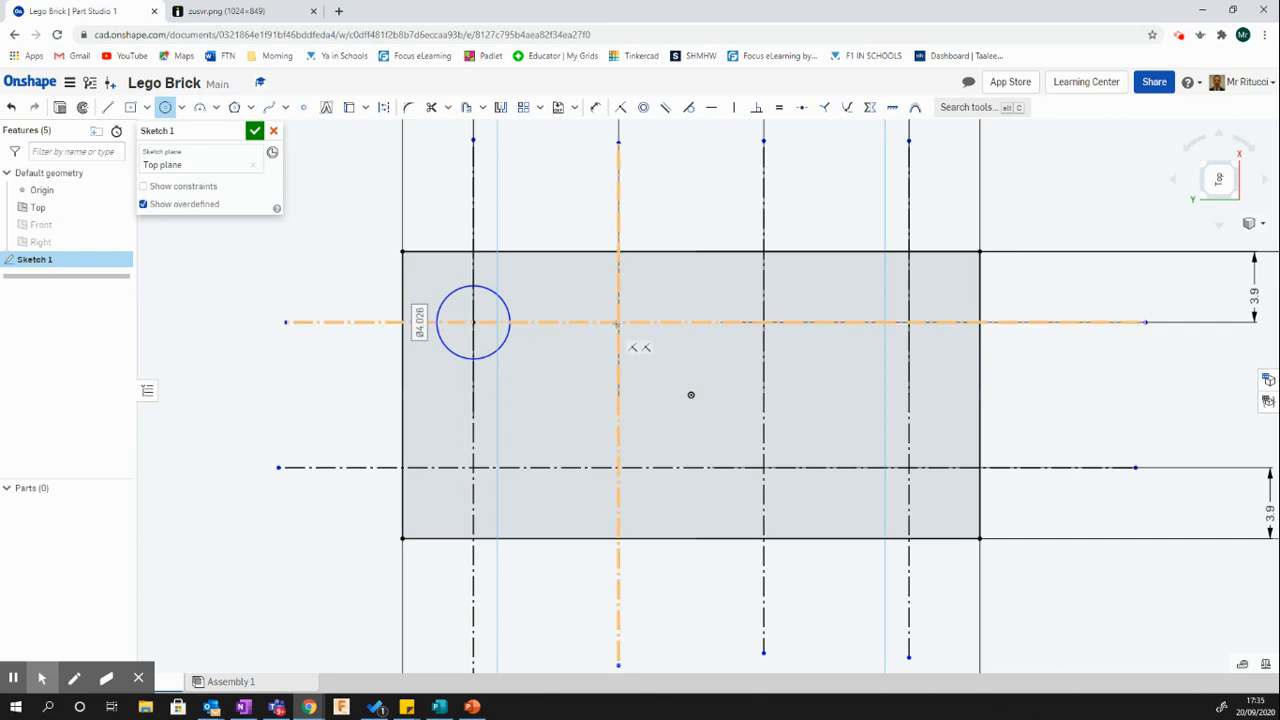
- Draw circles about 3.8, 3.4 and 3.8 mm in diameter on the remaining three intersections of the upper horizontal construction line
left_click(618, 322)
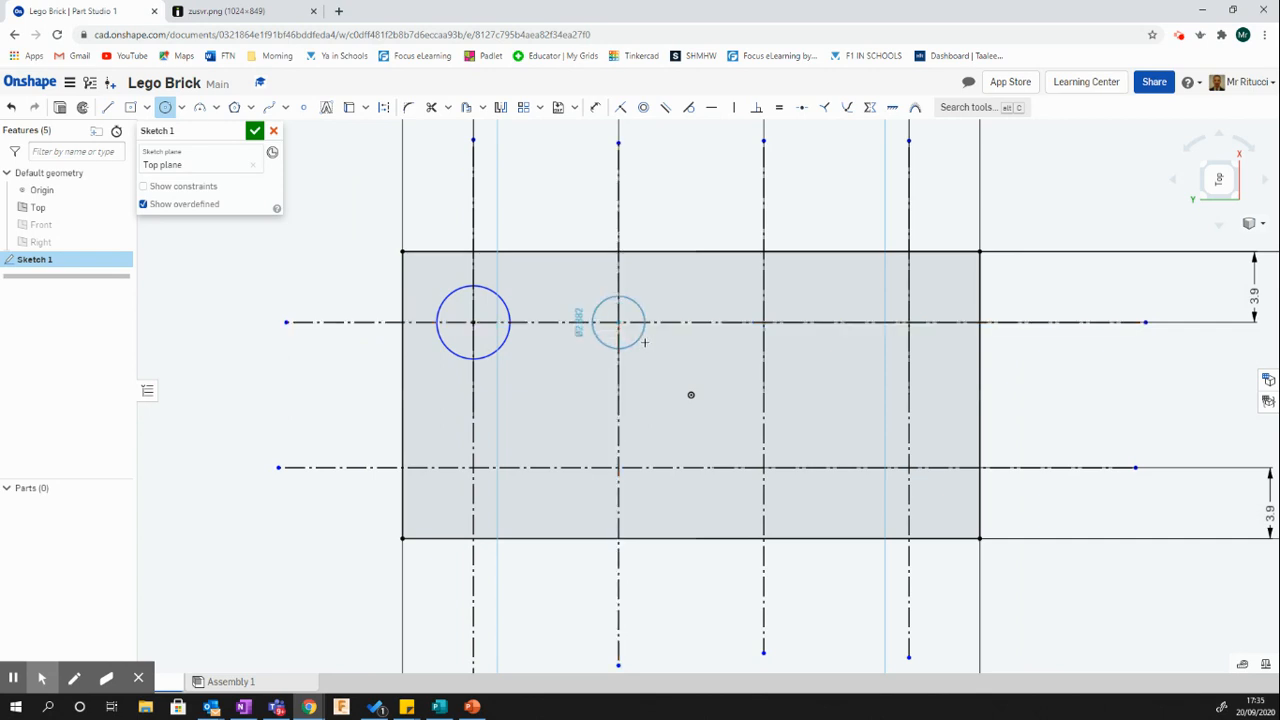
left_click(646, 343)
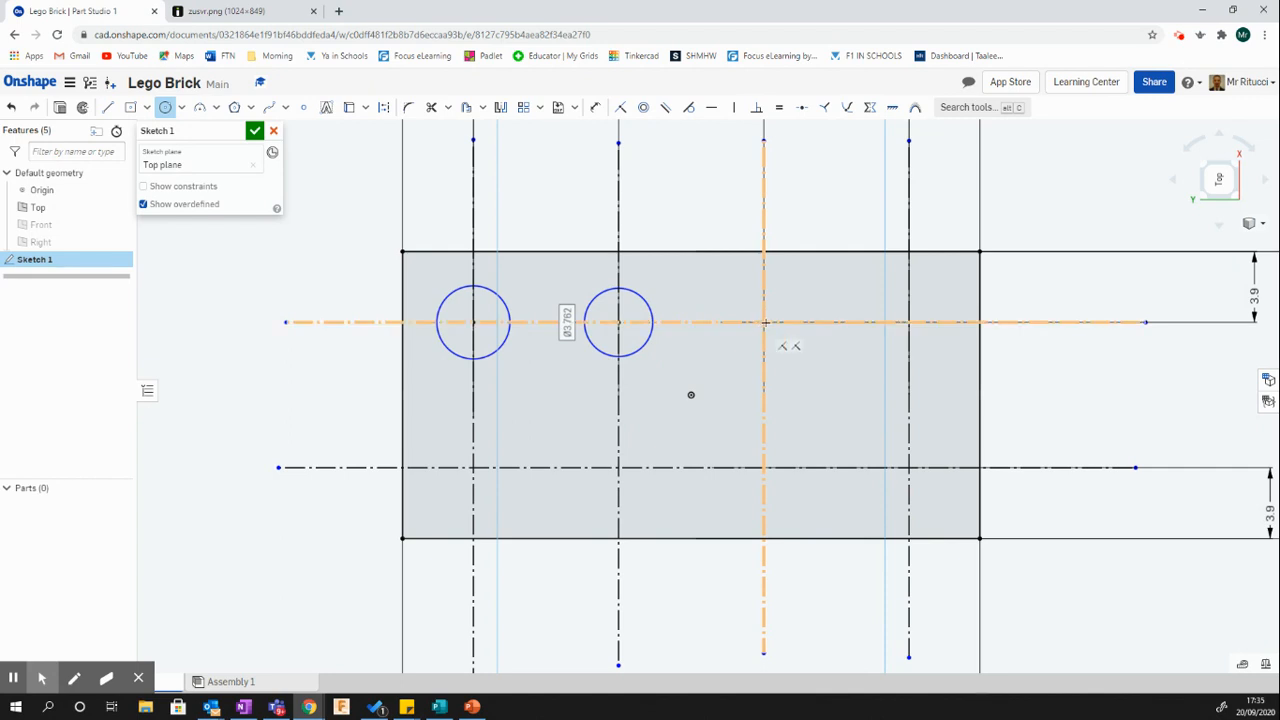
left_click(764, 322)
left_click(786, 343)
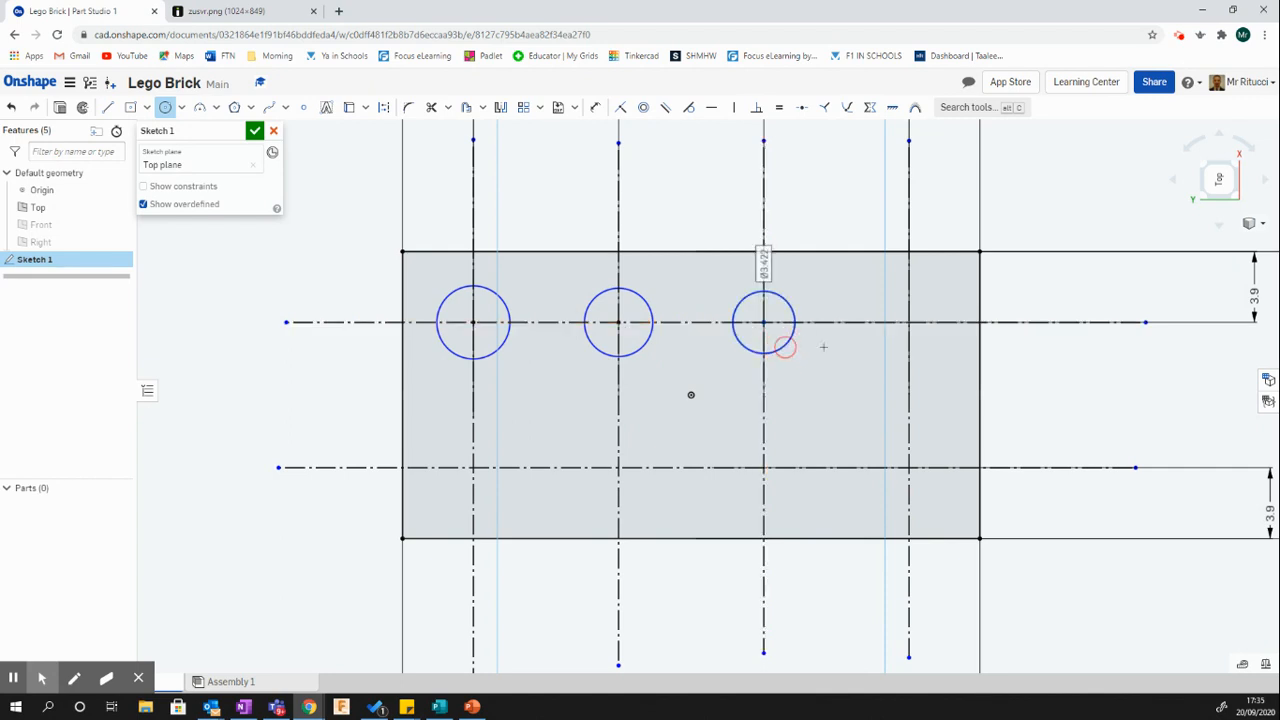
left_click(909, 322)
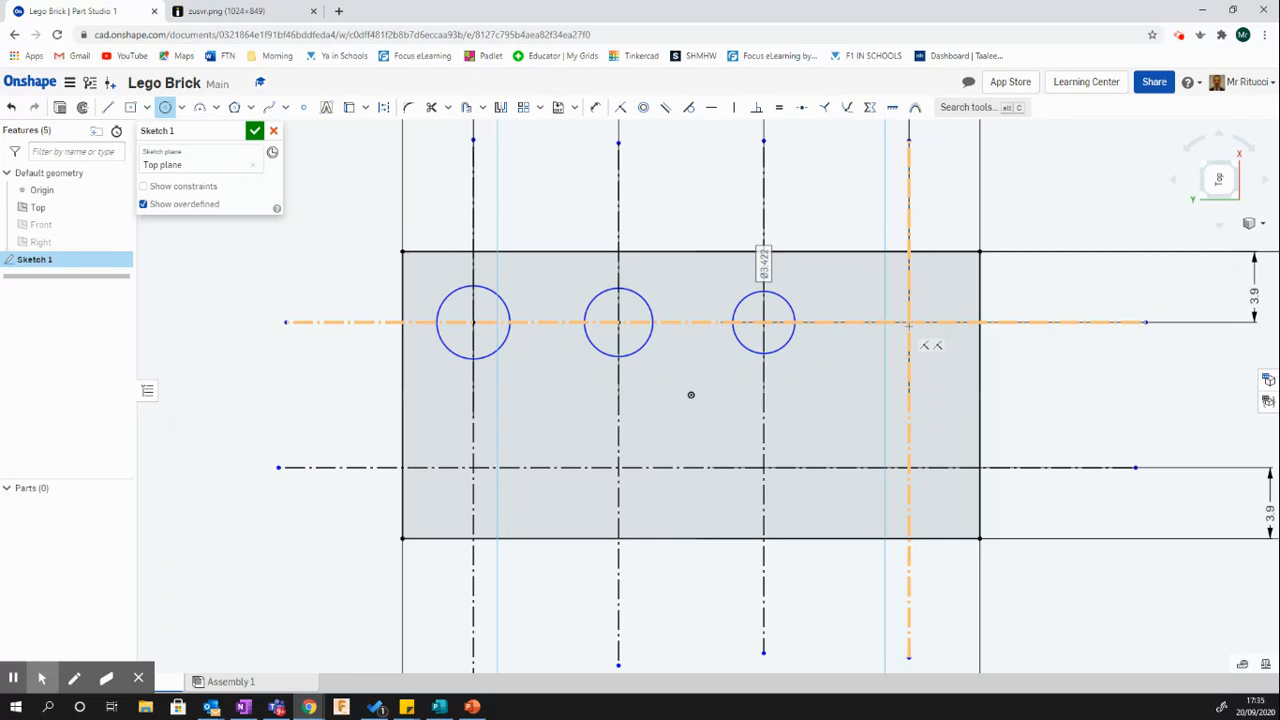
left_click(934, 345)
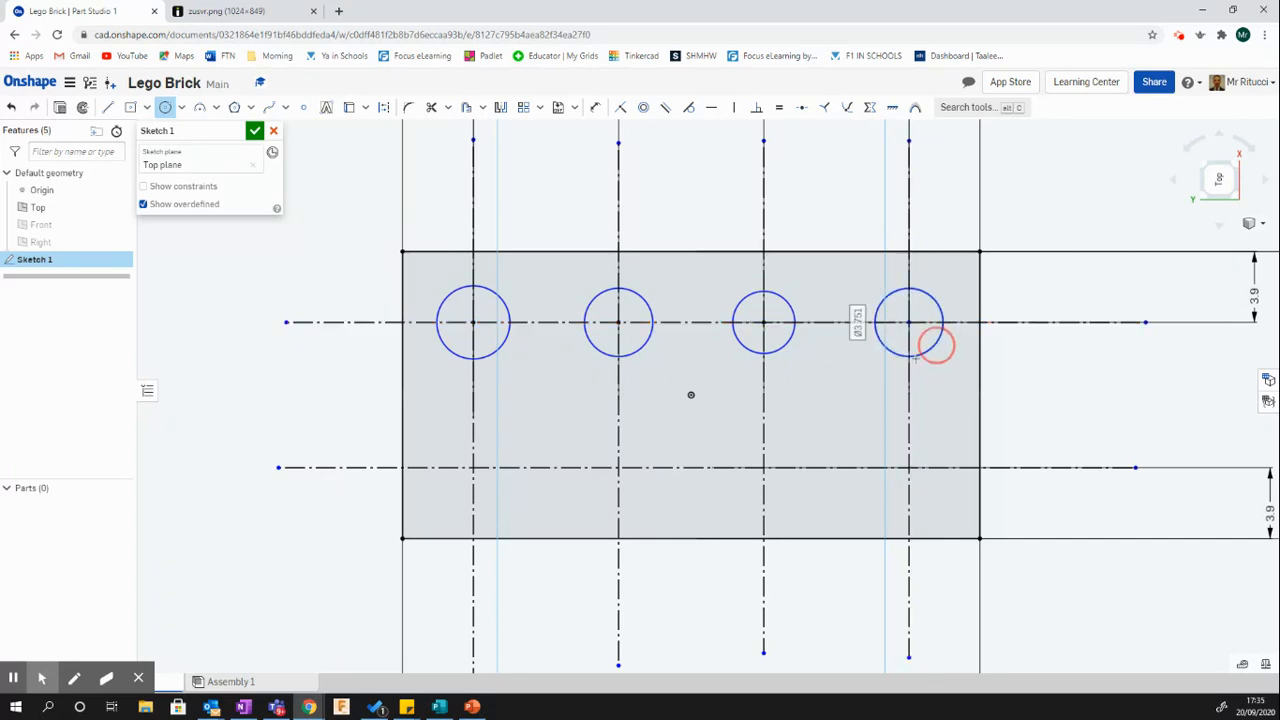
- Draw four circles about 3.4 to 3.8 mm in diameter on the intersections along the lower horizontal construction line
left_click(473, 467)
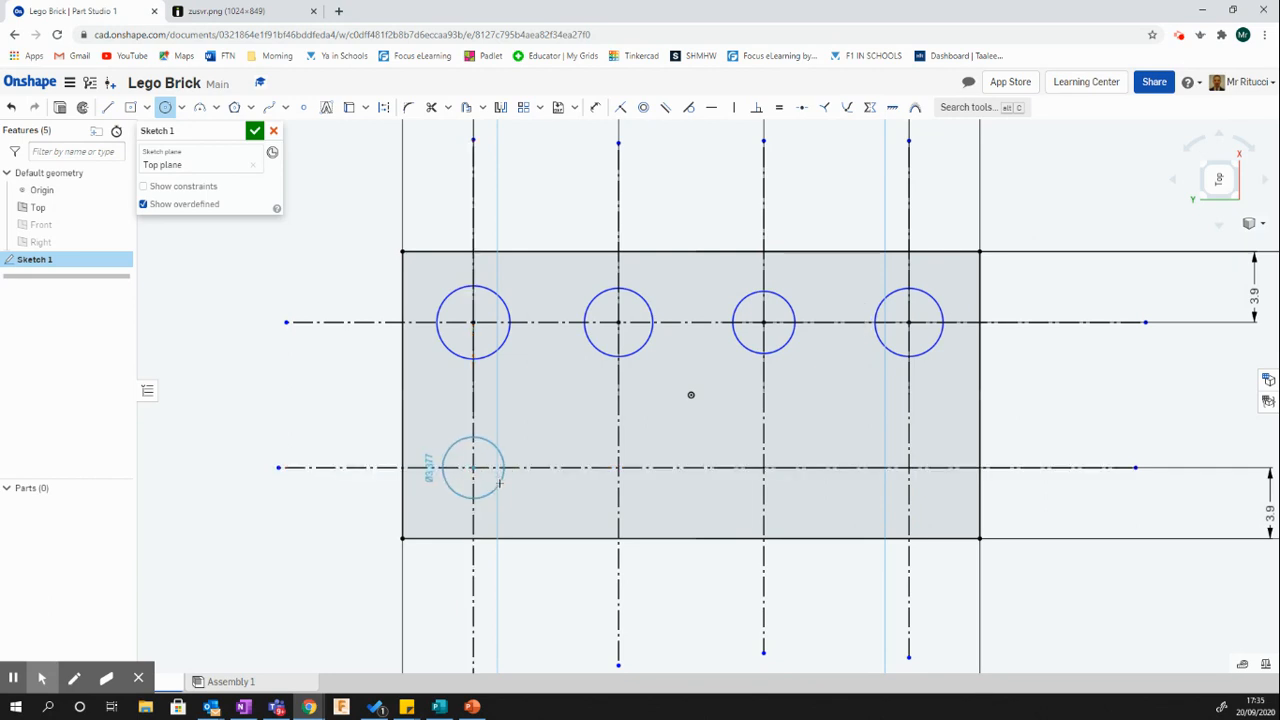
left_click(498, 486)
left_click(618, 468)
key("Escape")
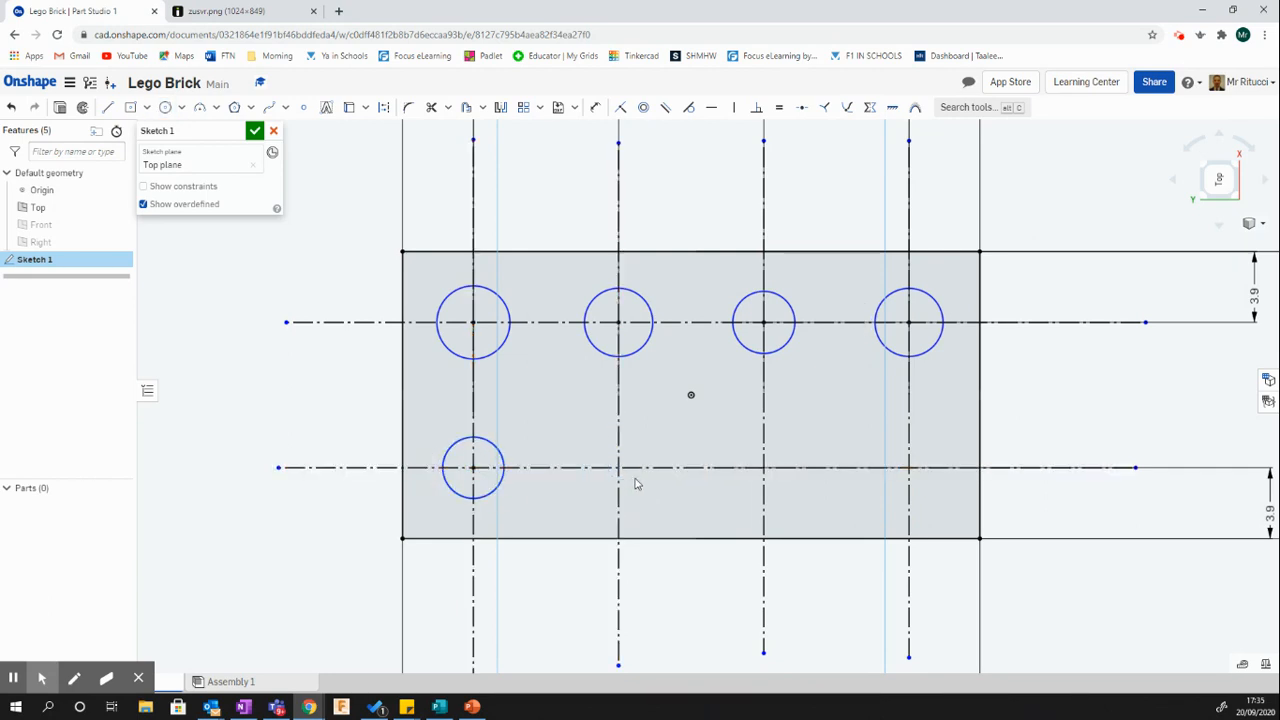
left_click(165, 108)
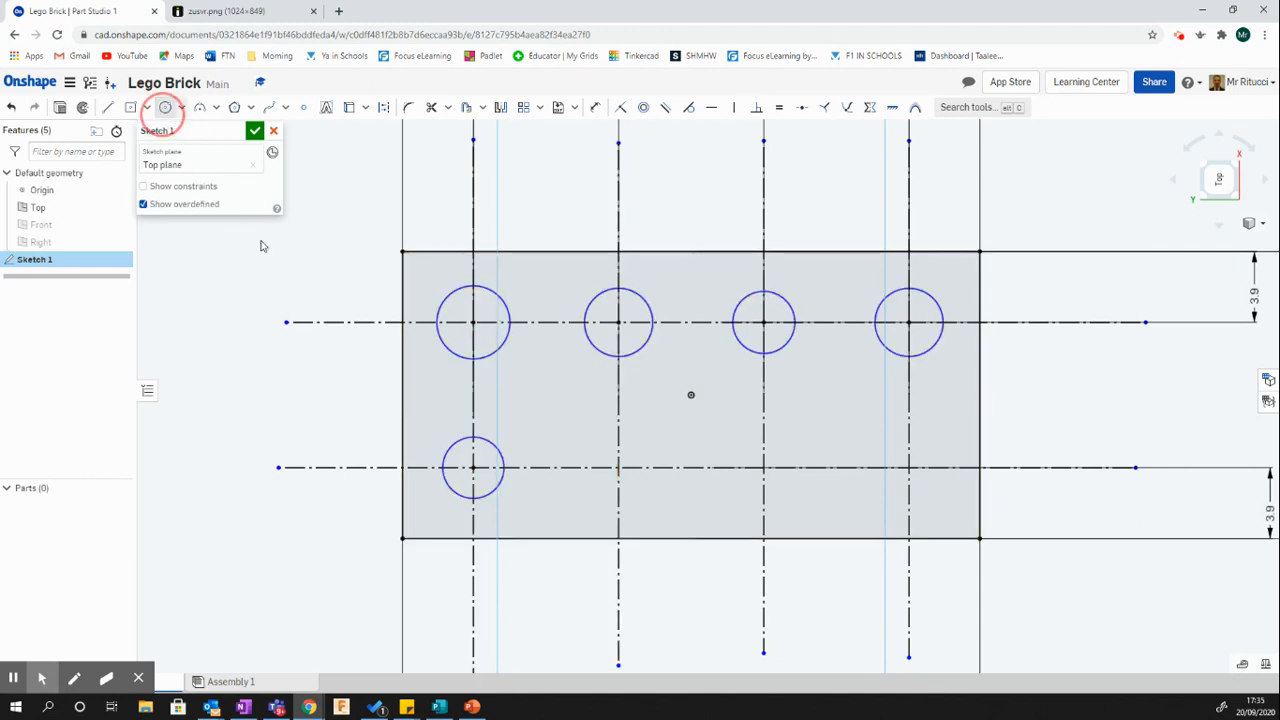
left_click(618, 467)
left_click(646, 487)
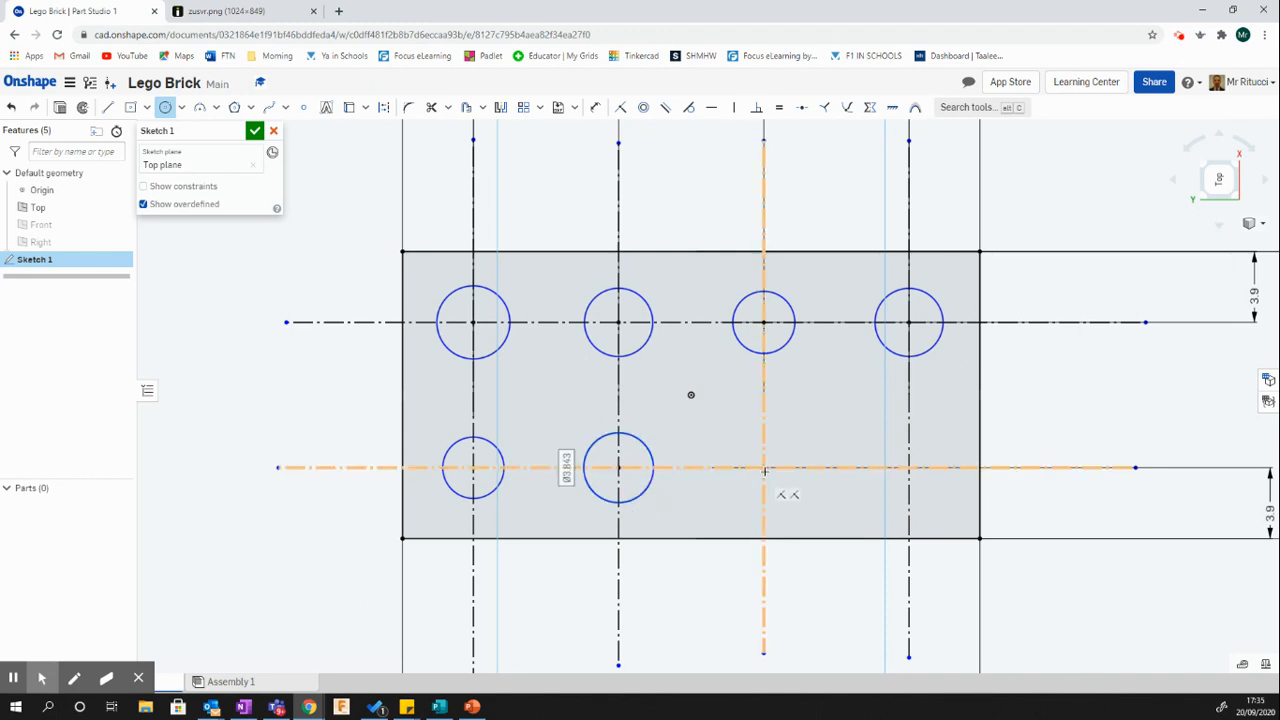
left_click(764, 467)
left_click(790, 486)
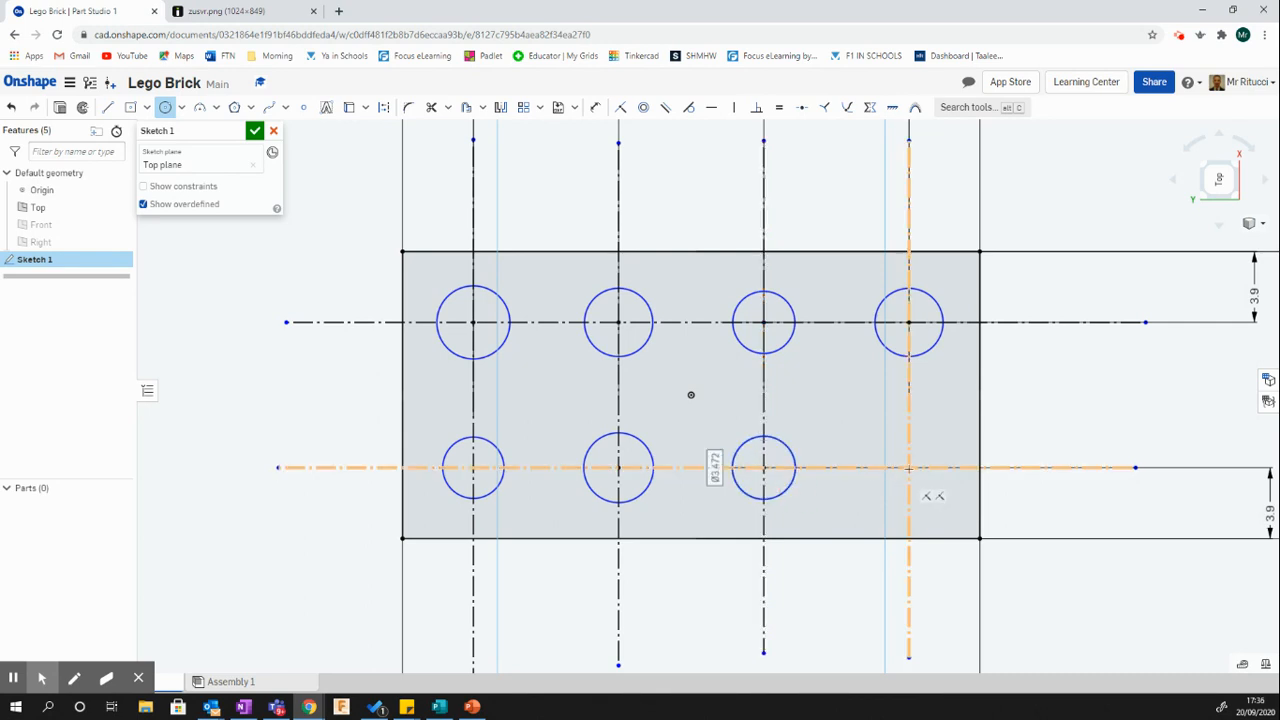
left_click(918, 476)
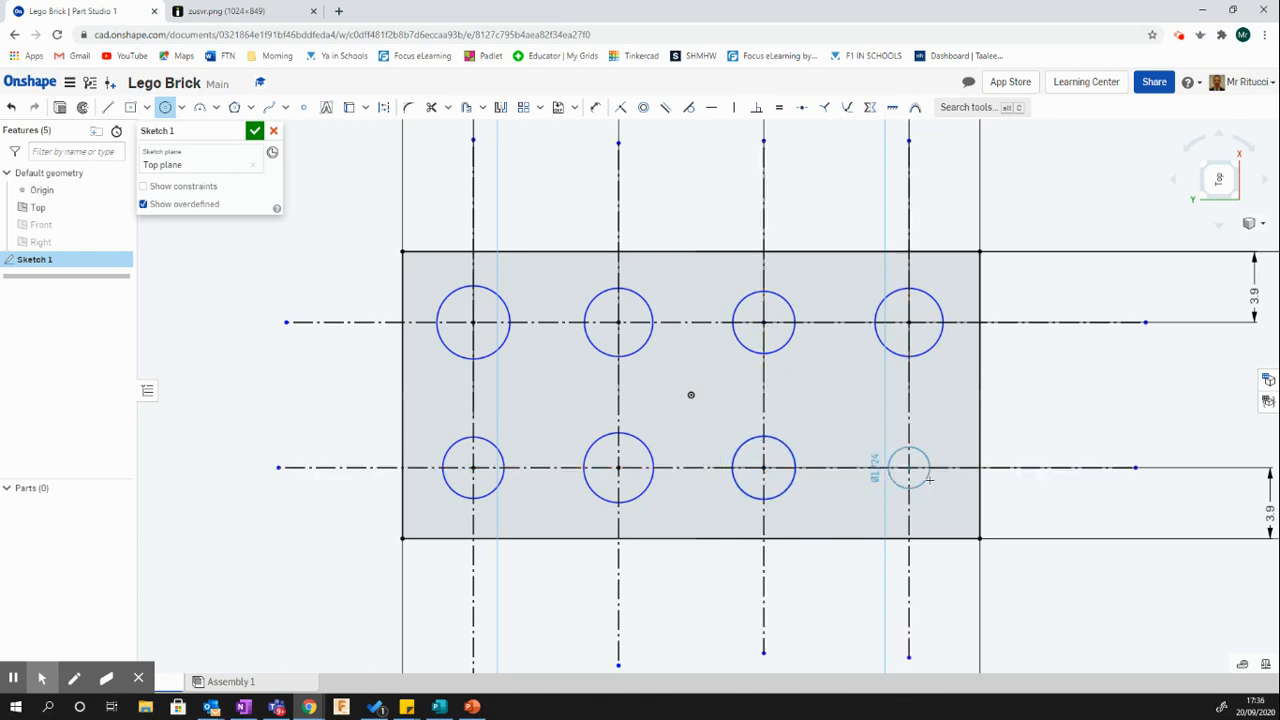
left_click(947, 480)
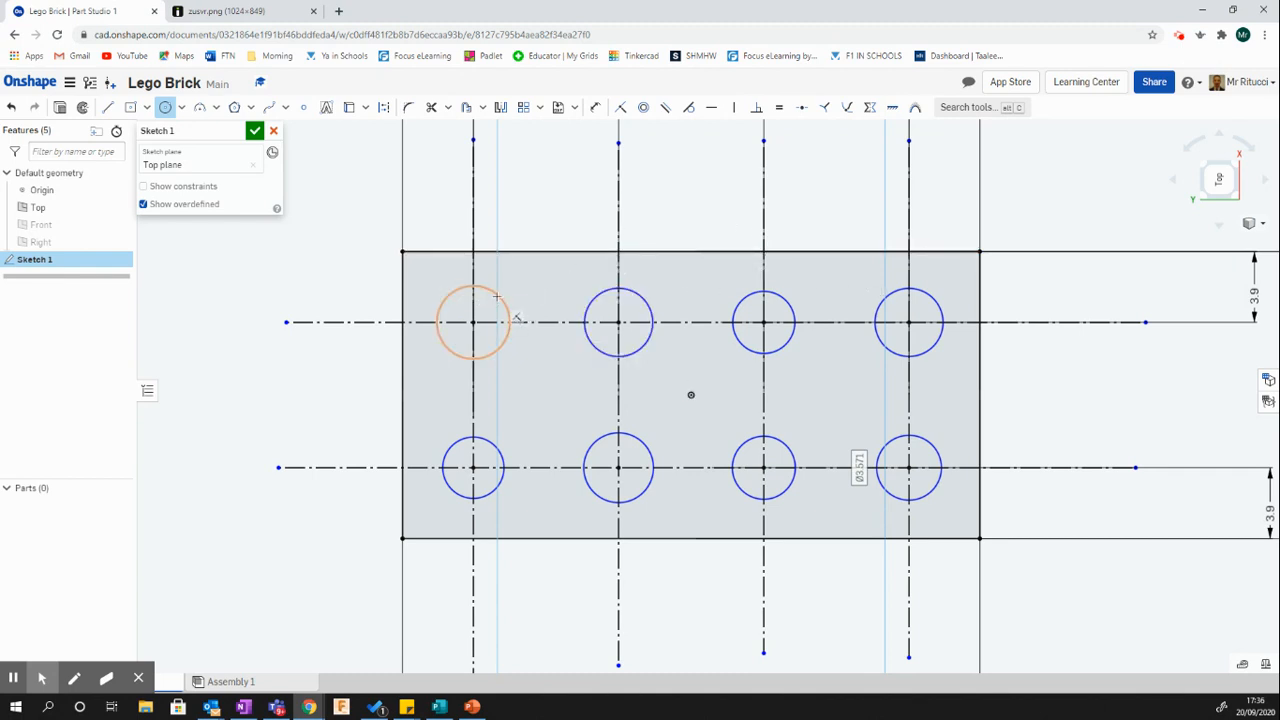
- Dimension the upper-left circle with a diameter of 4.8 mm
left_click(594, 108)
key("d")
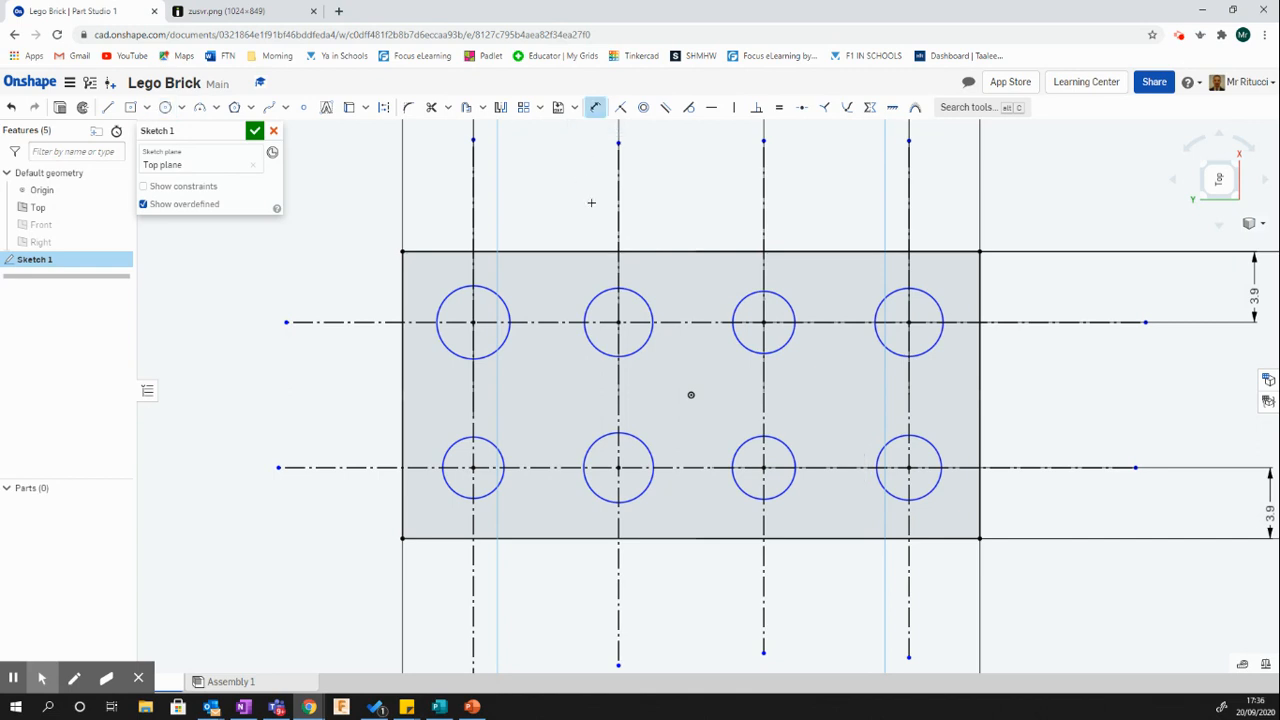
left_click(495, 296)
left_click(539, 200)
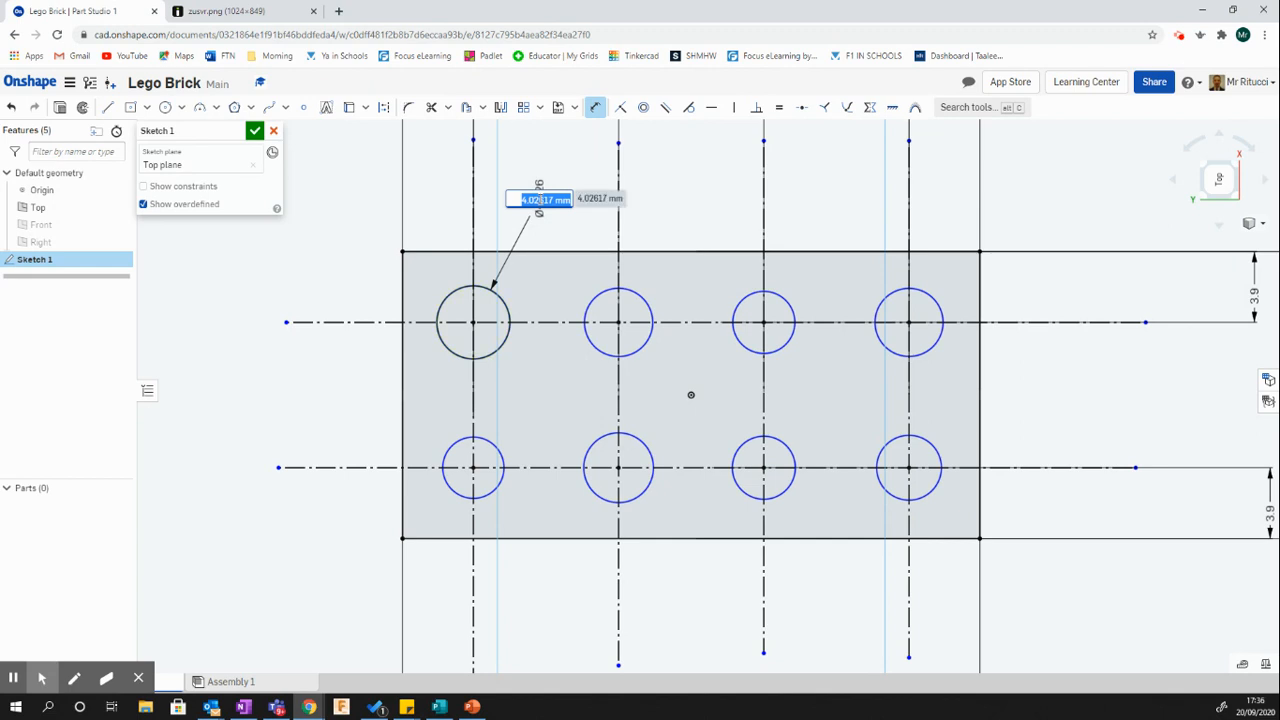
type("4.8")
key("Return")
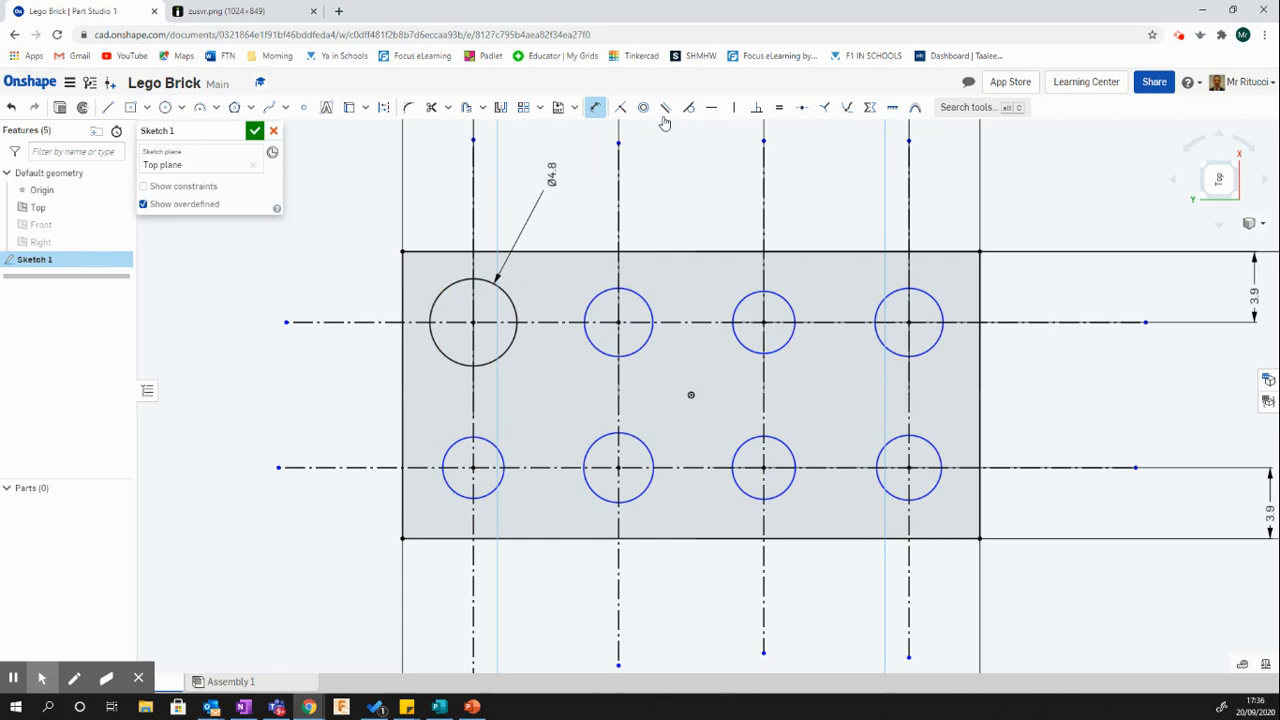
left_click(643, 299)
key("Escape")
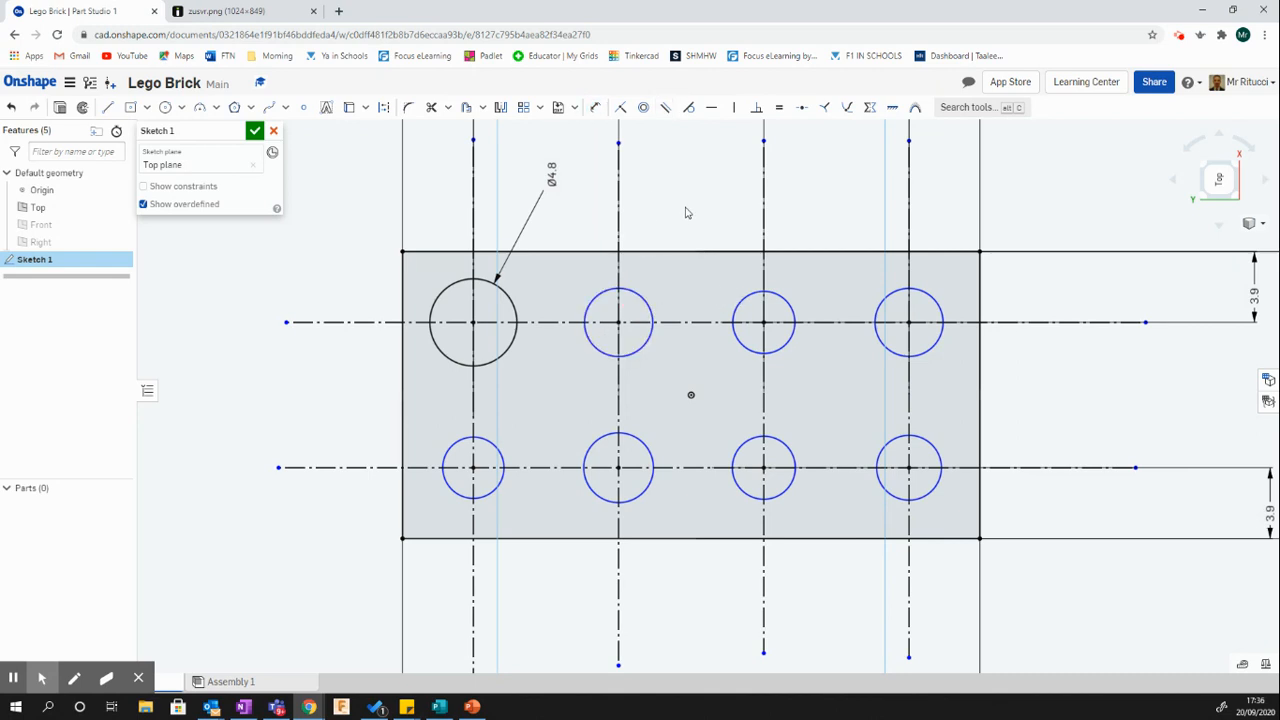
- Try to apply a Parallel constraint to the seven undimensioned stud circles
left_click(641, 298)
left_click(740, 305)
left_click(885, 305)
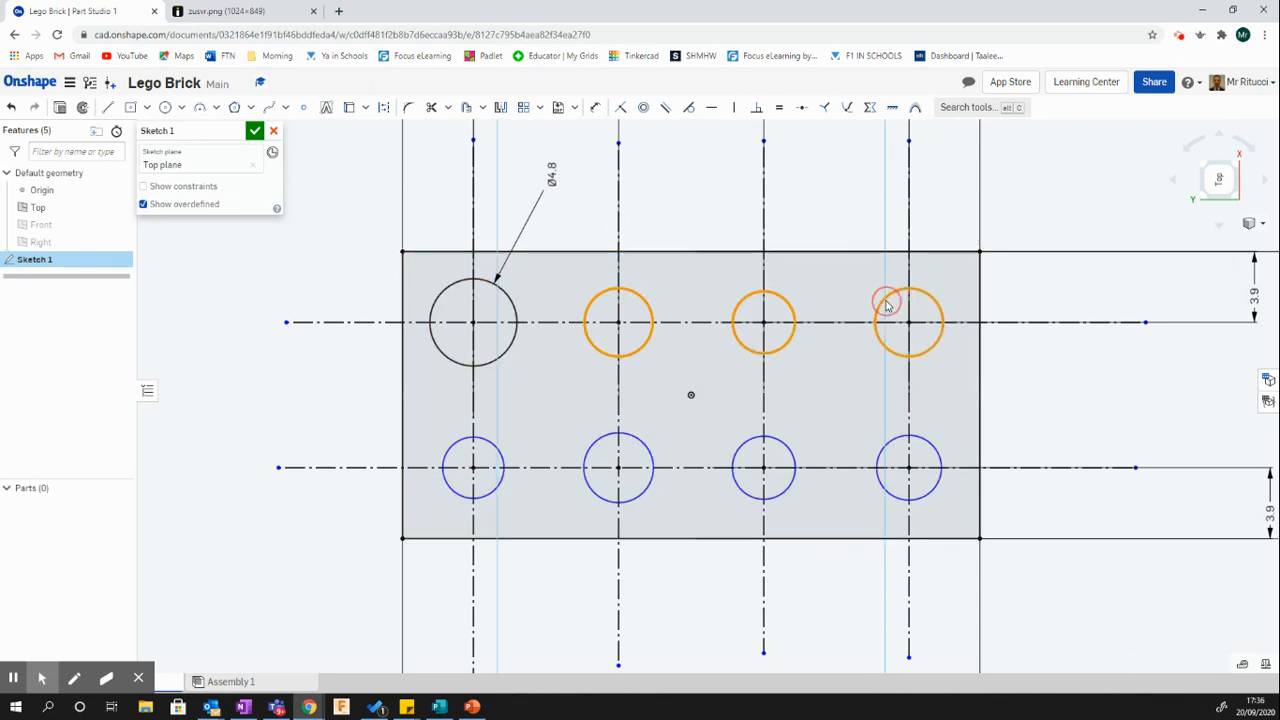
left_click(497, 496)
left_click(594, 492)
left_click(742, 495)
left_click(892, 492)
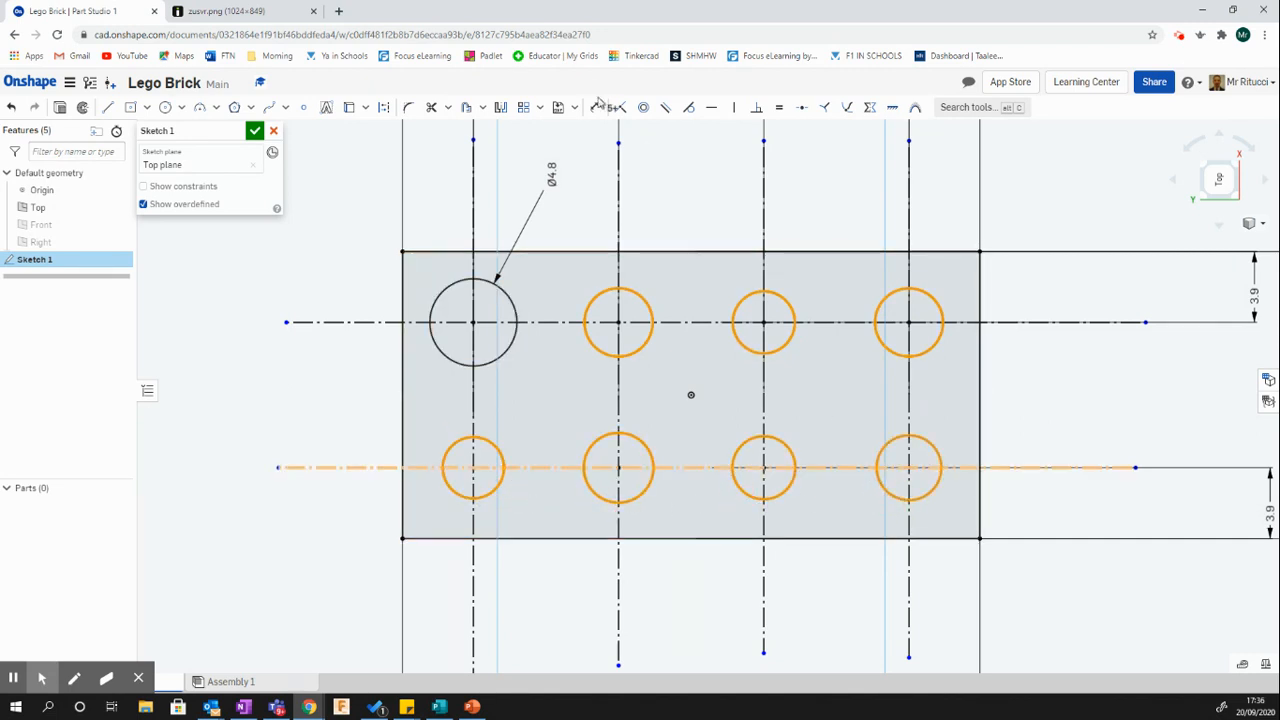
left_click(665, 107)
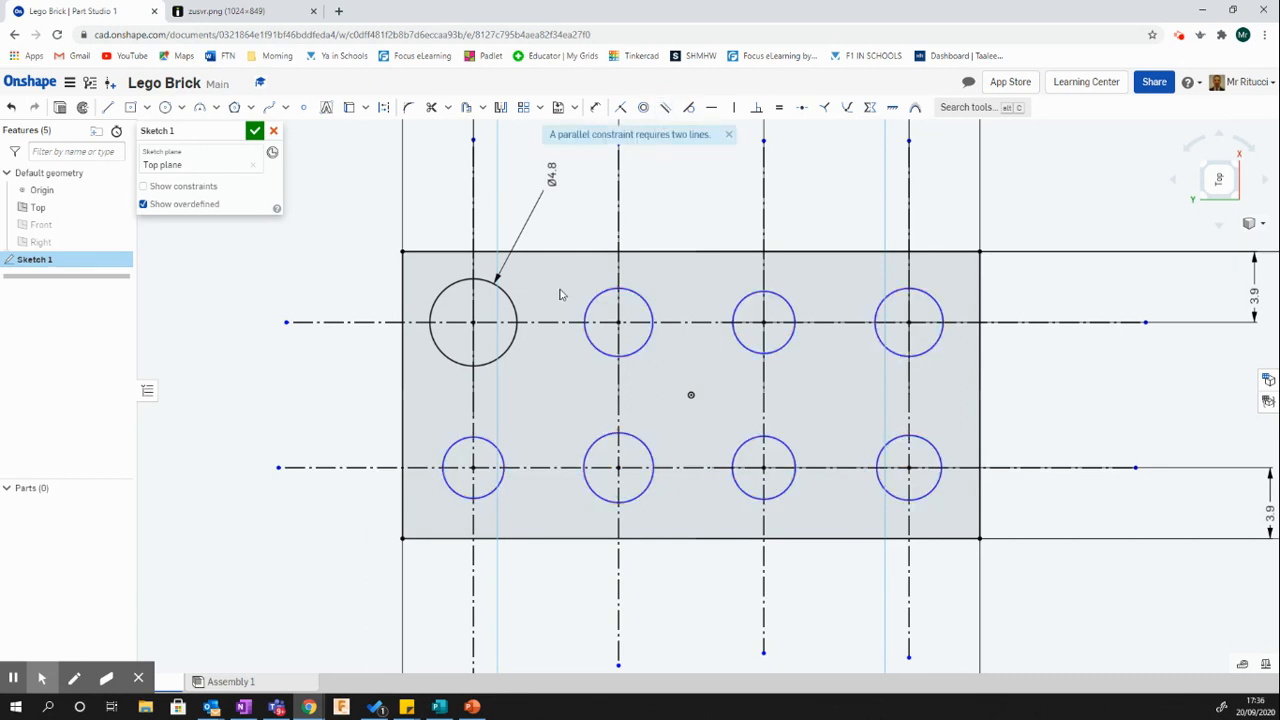
- Undo the diameter dimension on the upper-left circle and clear the selection
left_click(510, 303)
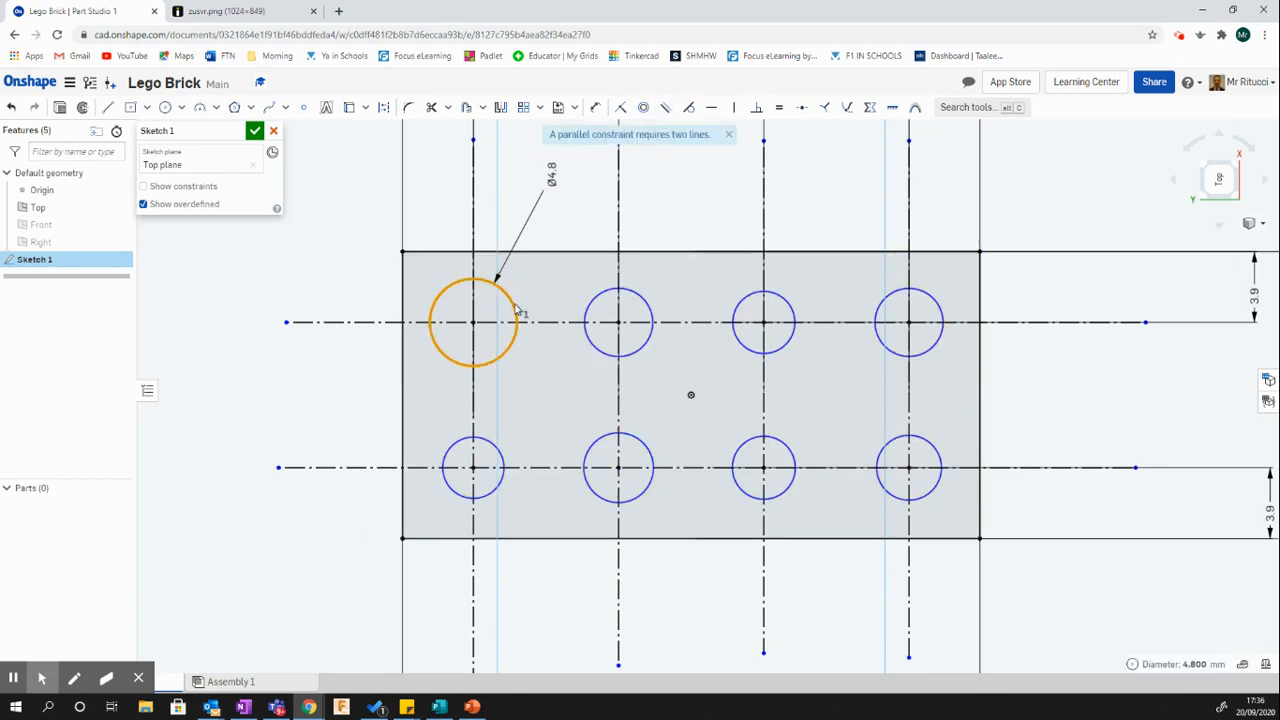
left_click(603, 297)
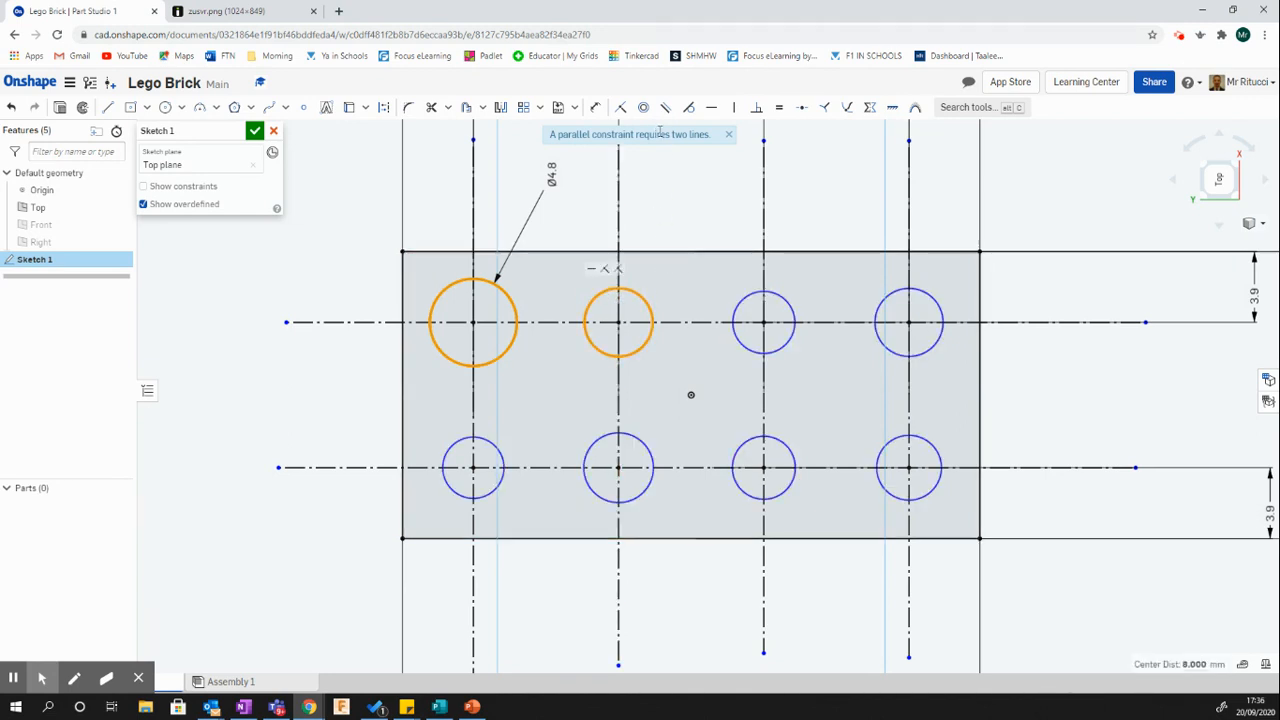
left_click(10, 108)
left_click(10, 108)
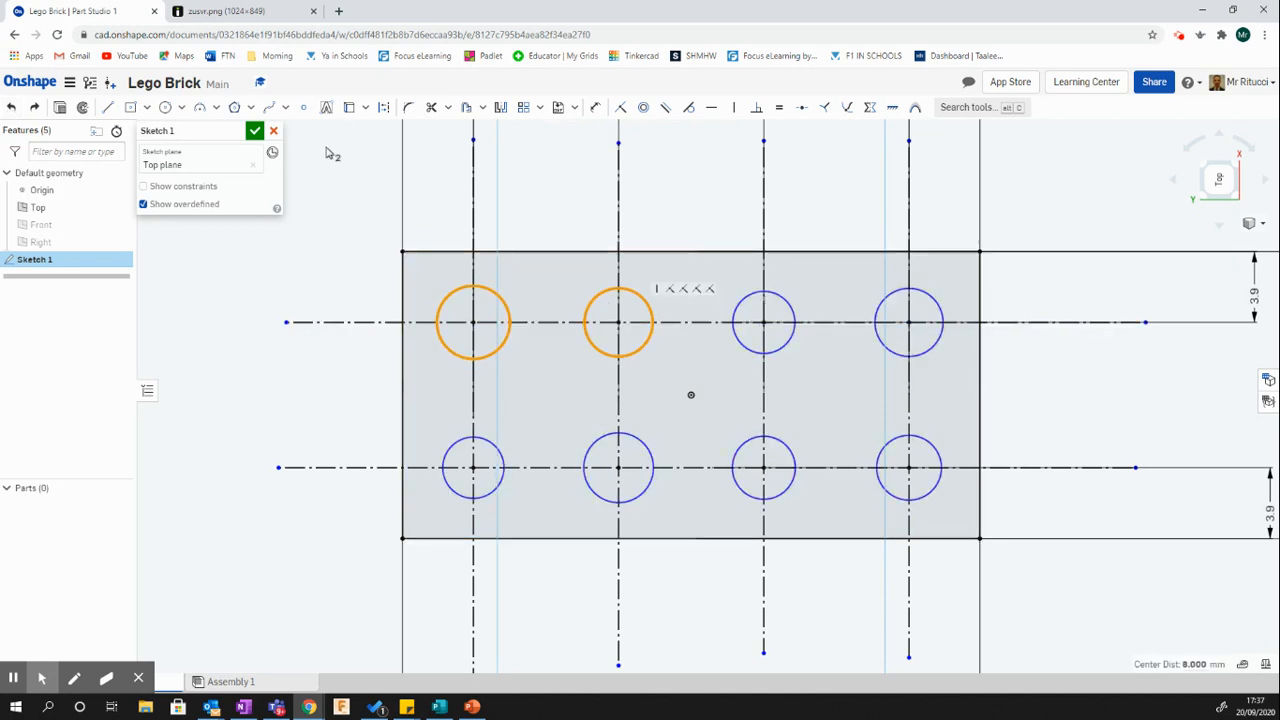
left_click(335, 211)
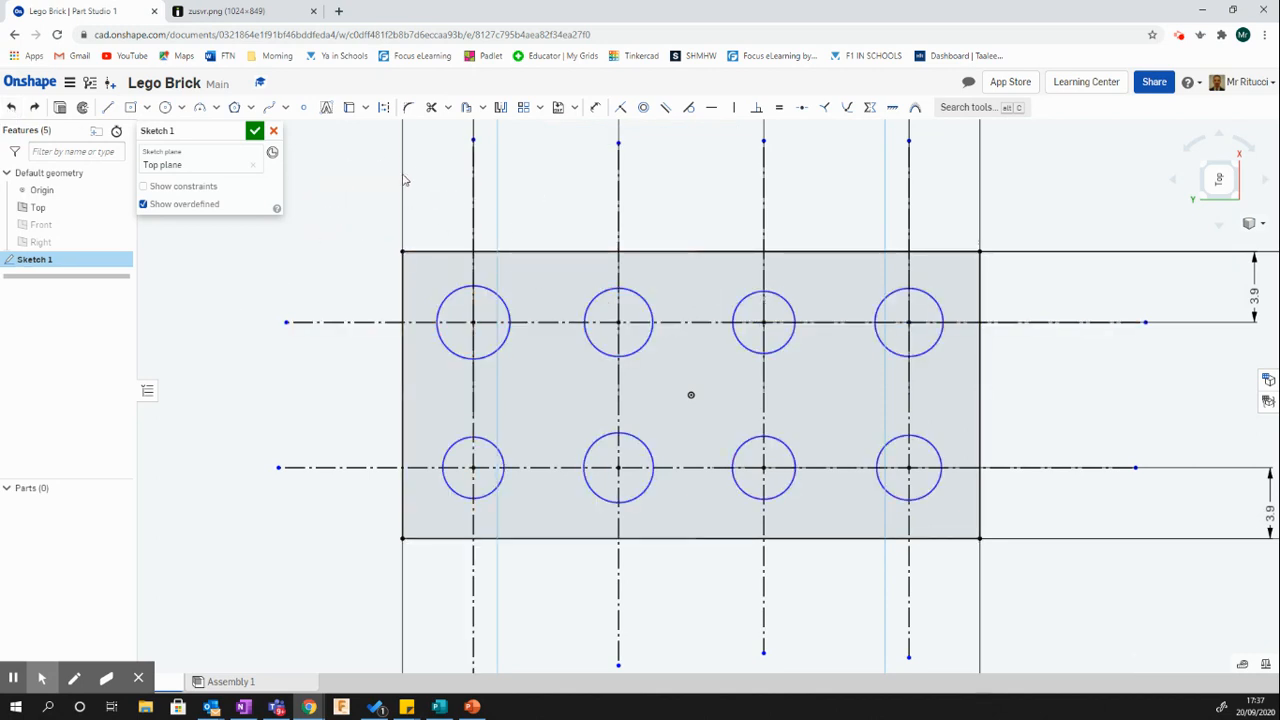
- Dimension the upper-left circle again with a diameter of 4.8 mm
left_click(595, 107)
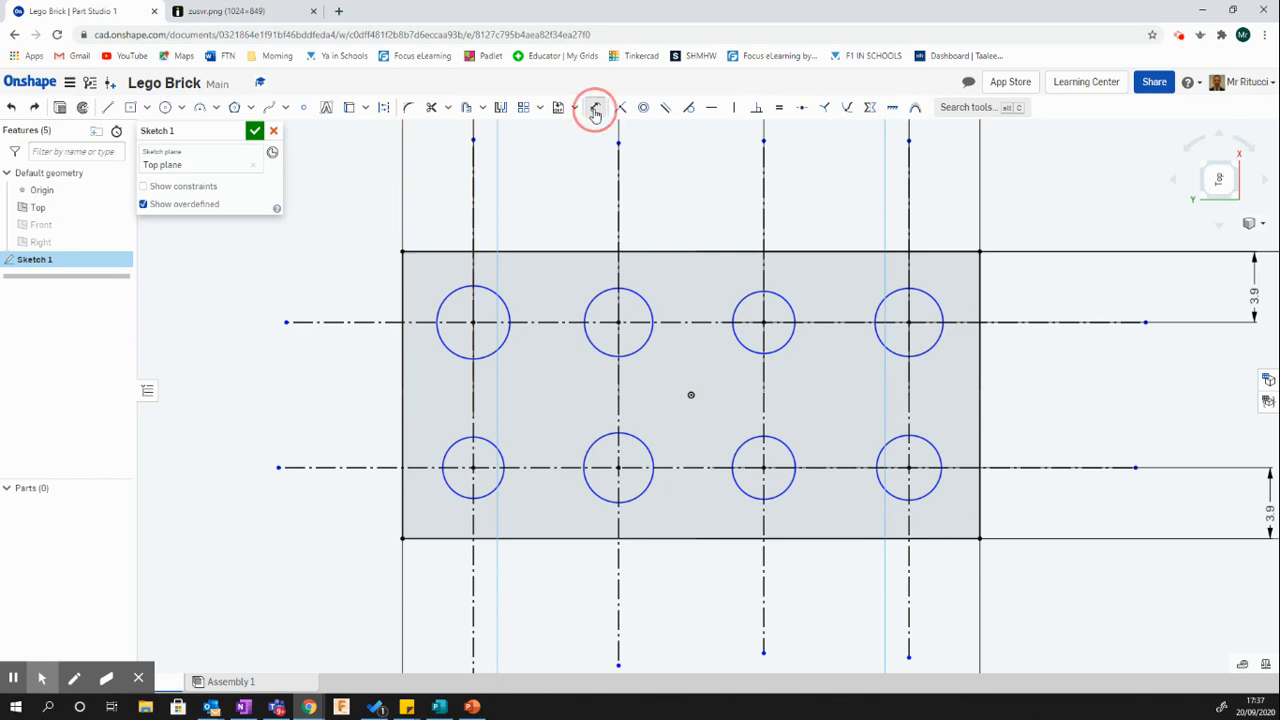
left_click(505, 302)
left_click(562, 209)
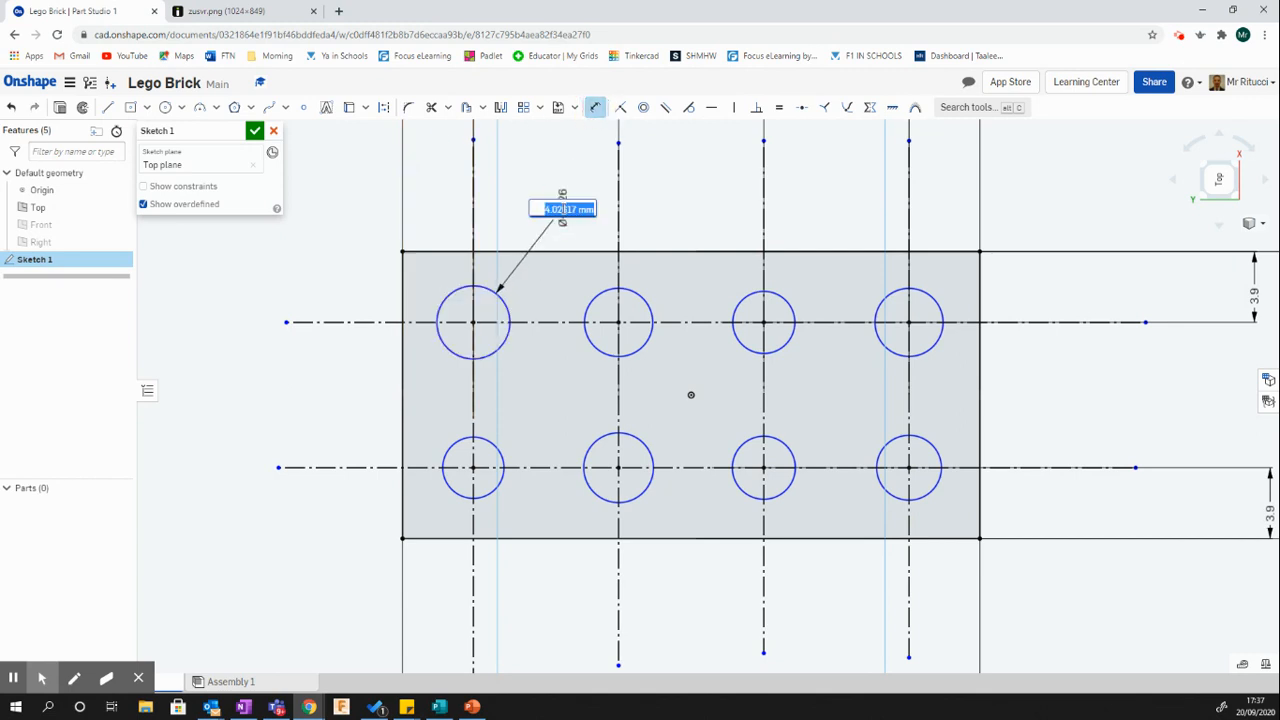
type("4.8")
key("Return")
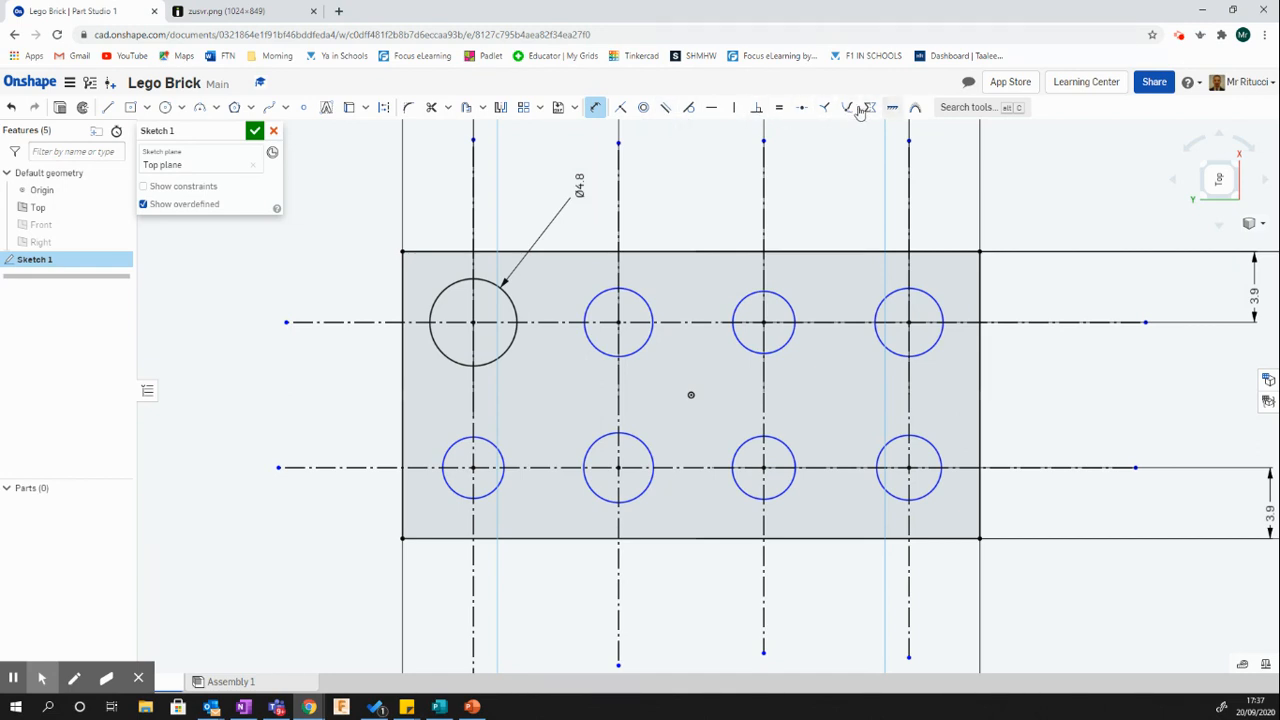
- Look up the Equal constraint and make the second circle in the upper row equal to the dimensioned upper-left circle
left_click(1236, 10)
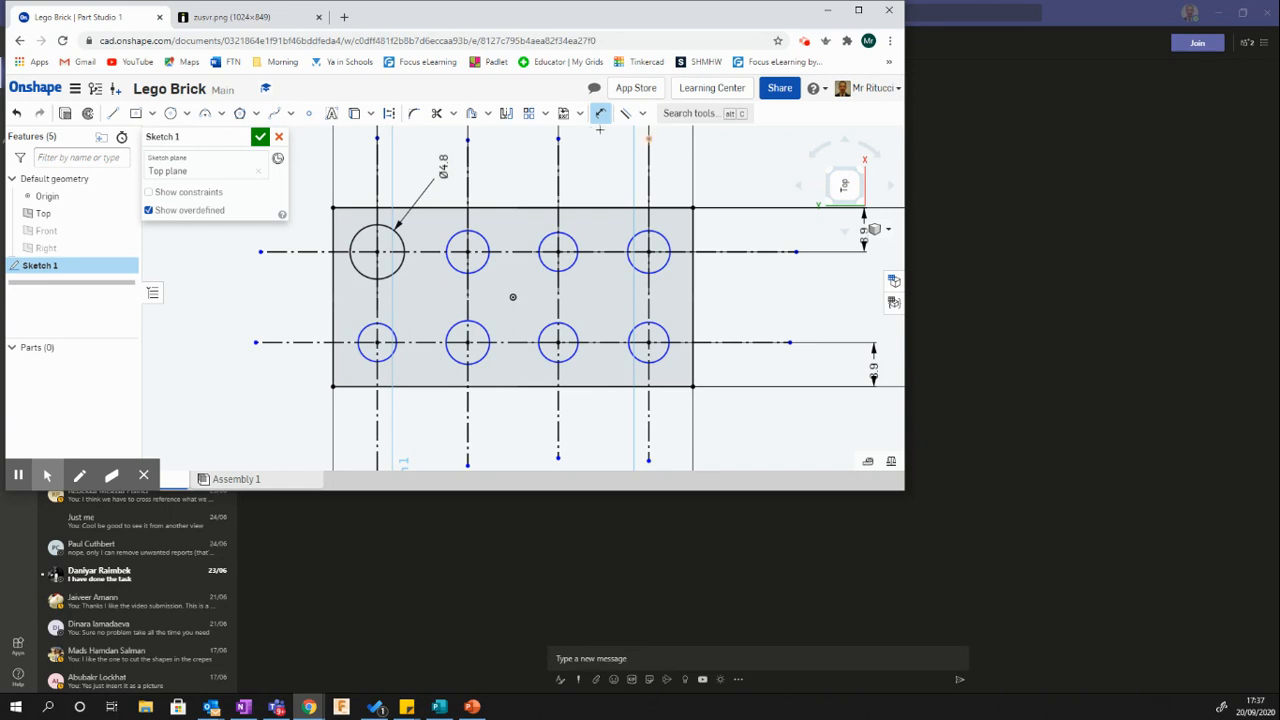
left_click(600, 115)
left_click(642, 113)
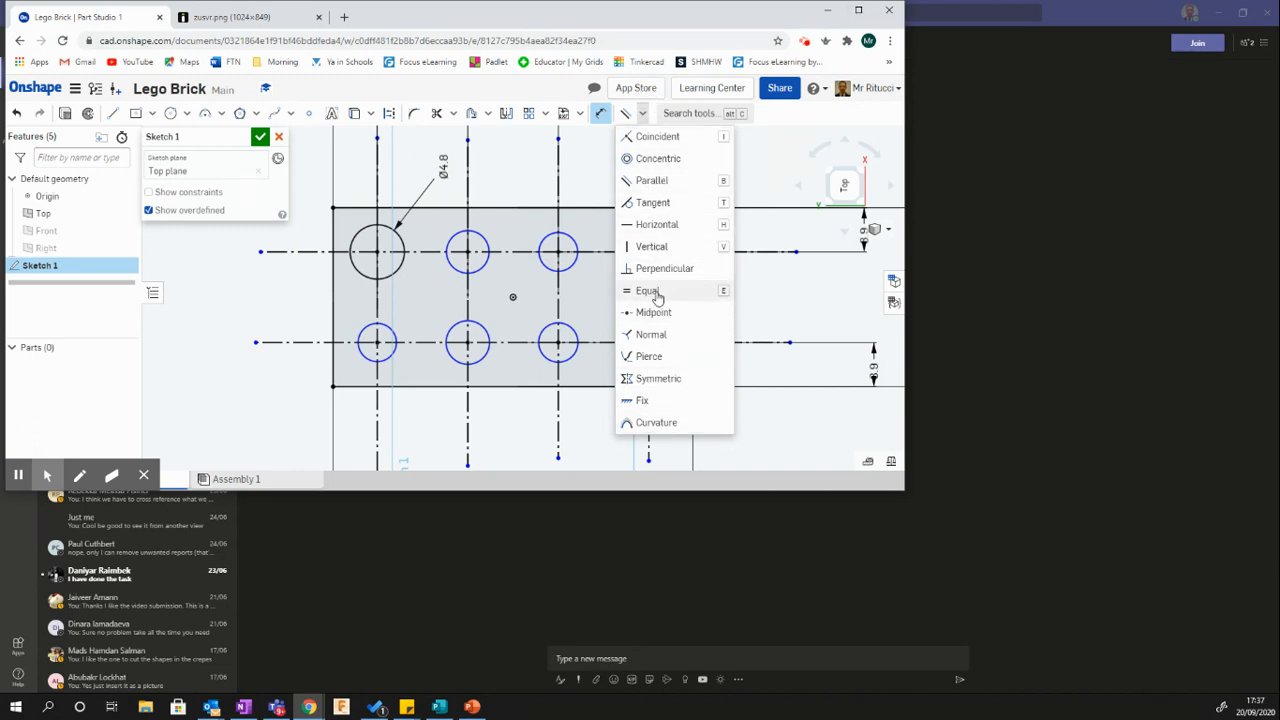
left_click(858, 10)
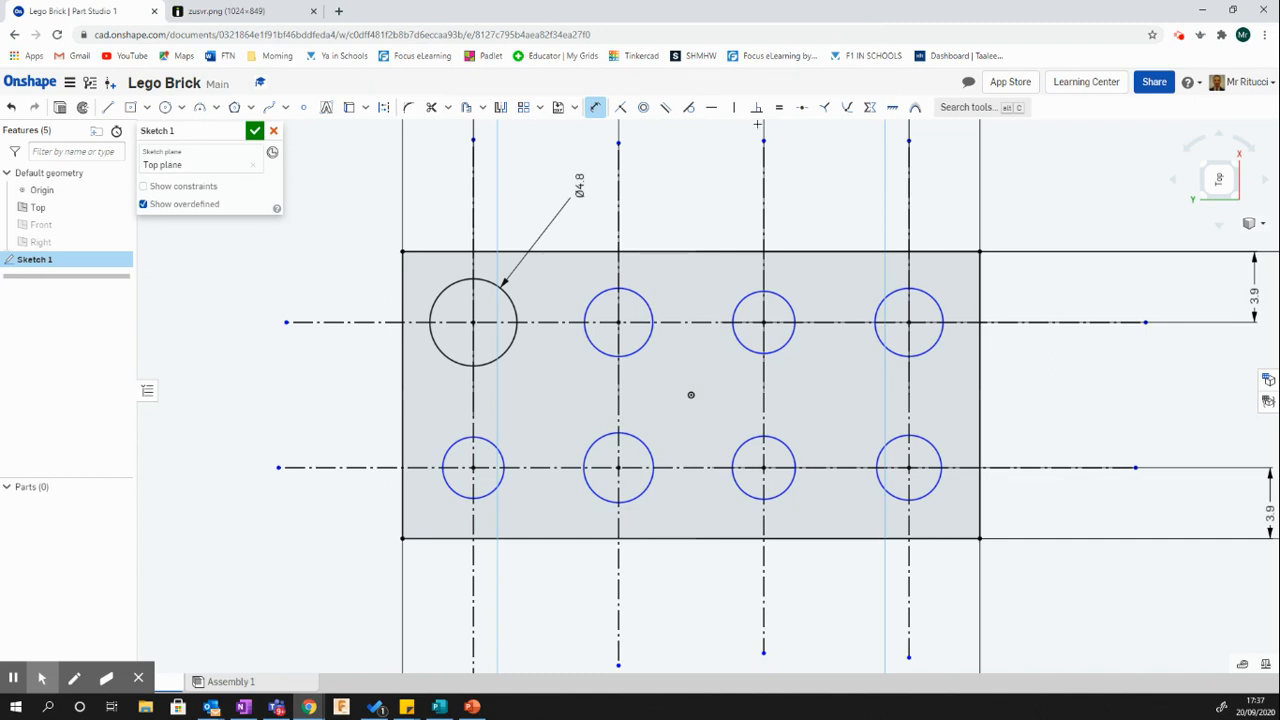
left_click(779, 107)
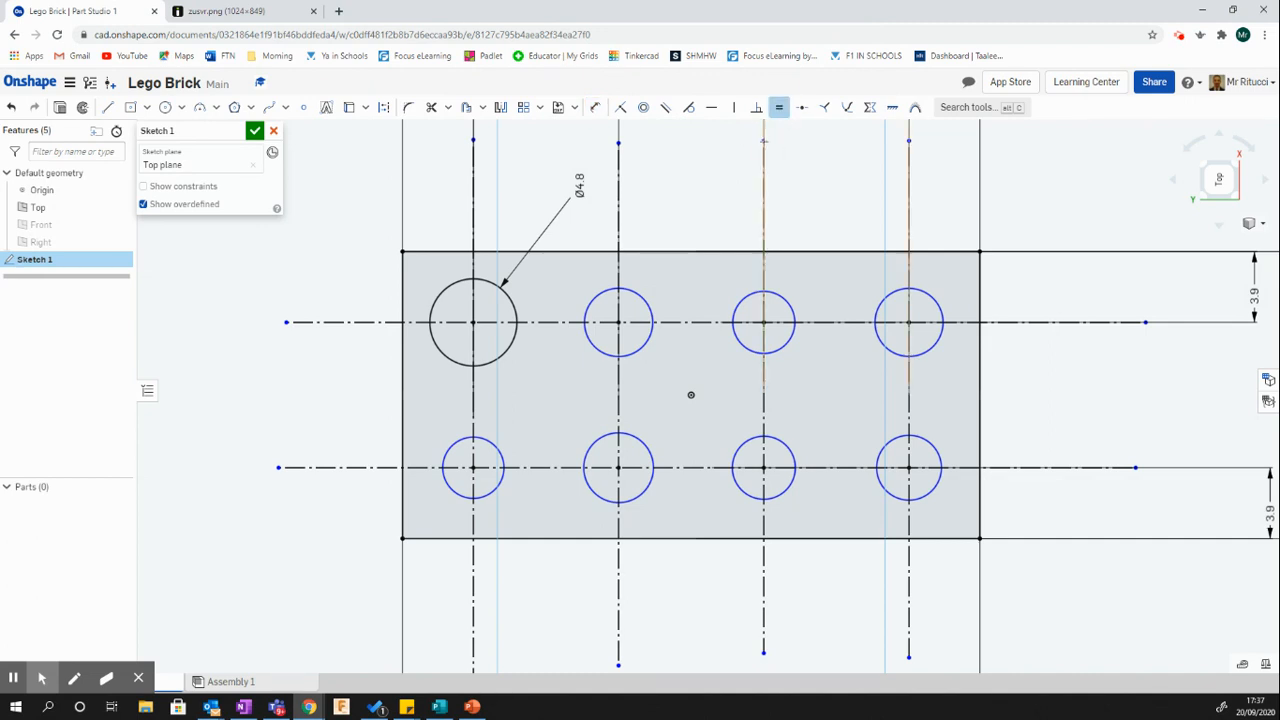
left_click(512, 348)
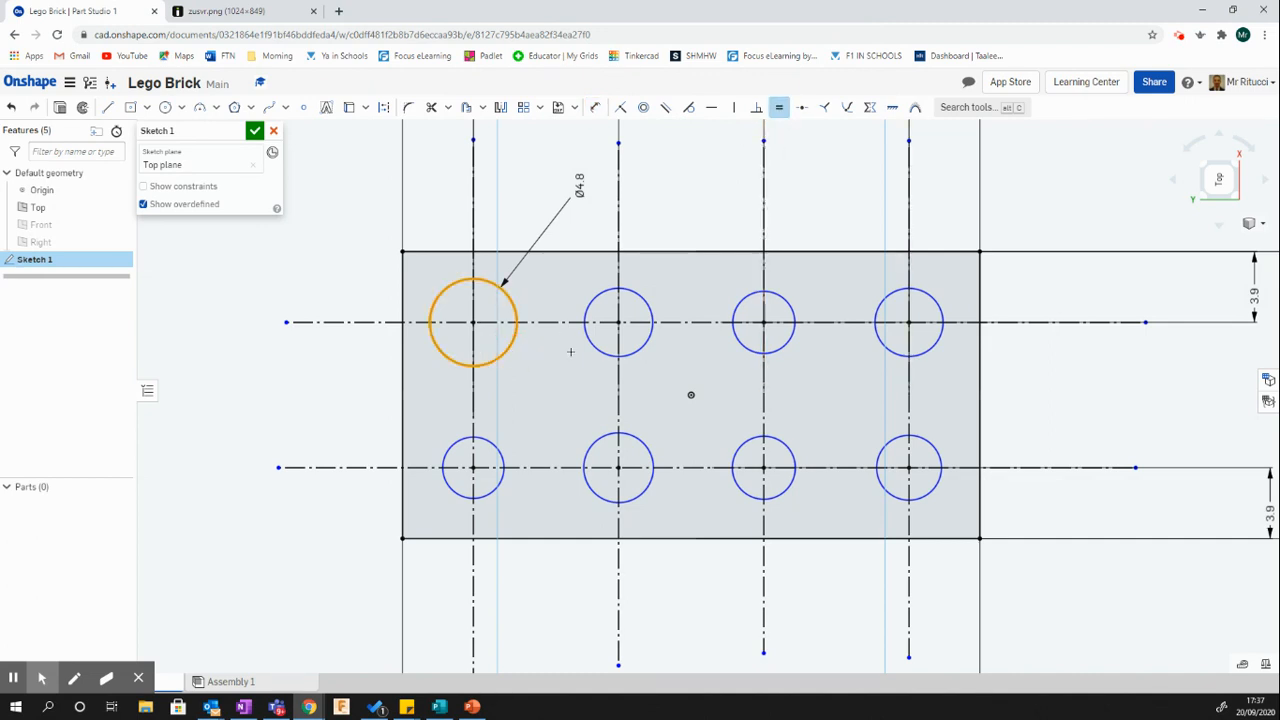
left_click(601, 351)
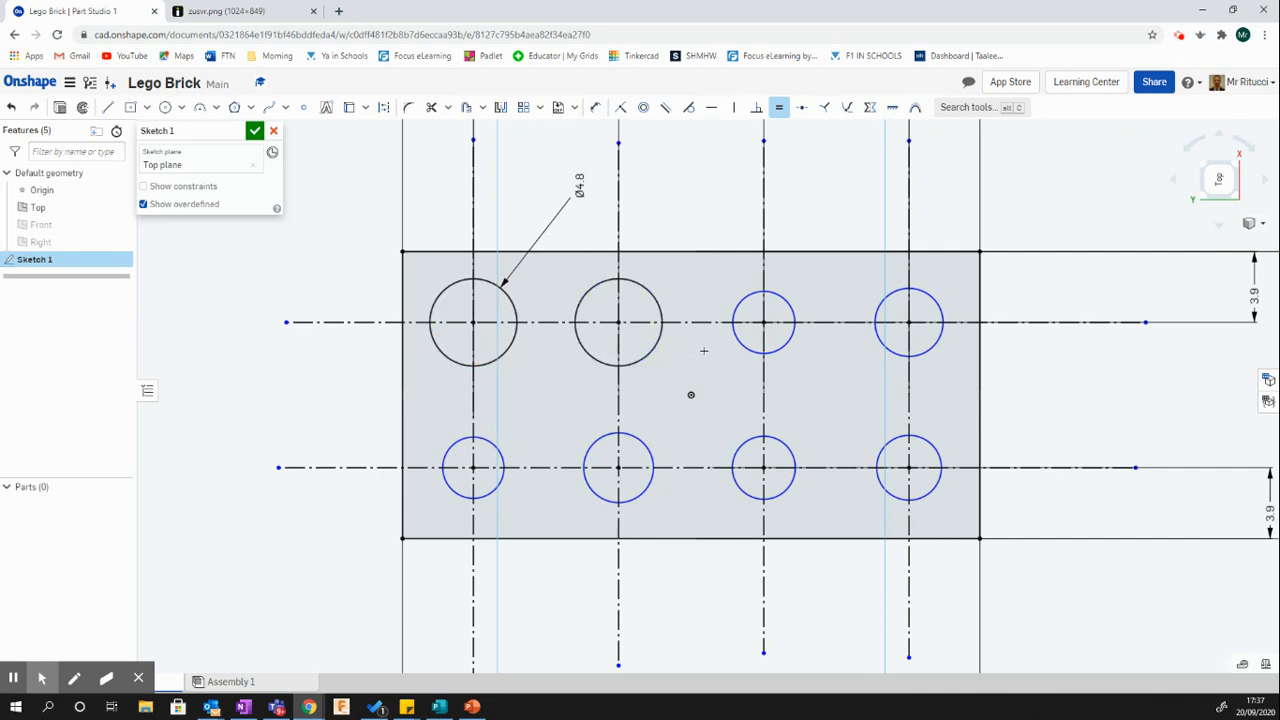
- Apply an Equal constraint to the dimensioned upper-left circle, the last two upper circles and all four lower circles
left_click(784, 112)
left_click(744, 346)
left_click(779, 108)
left_click(779, 107)
left_click(510, 302)
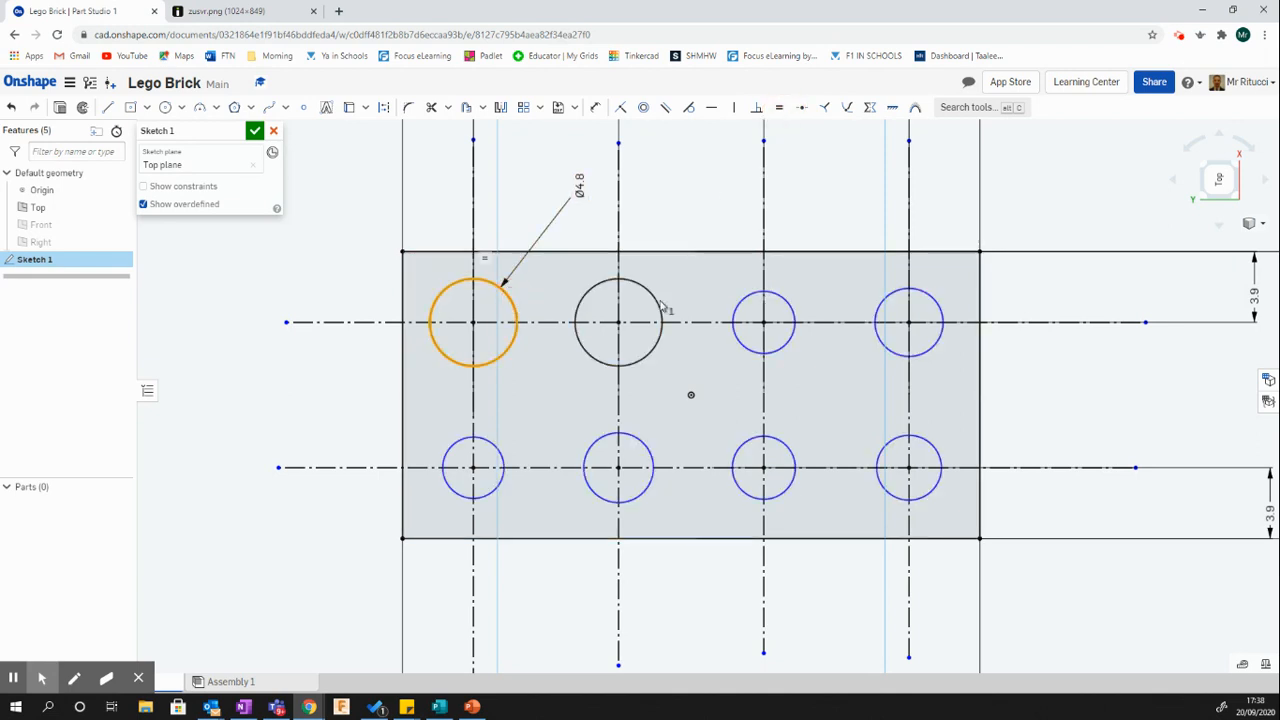
left_click(744, 306)
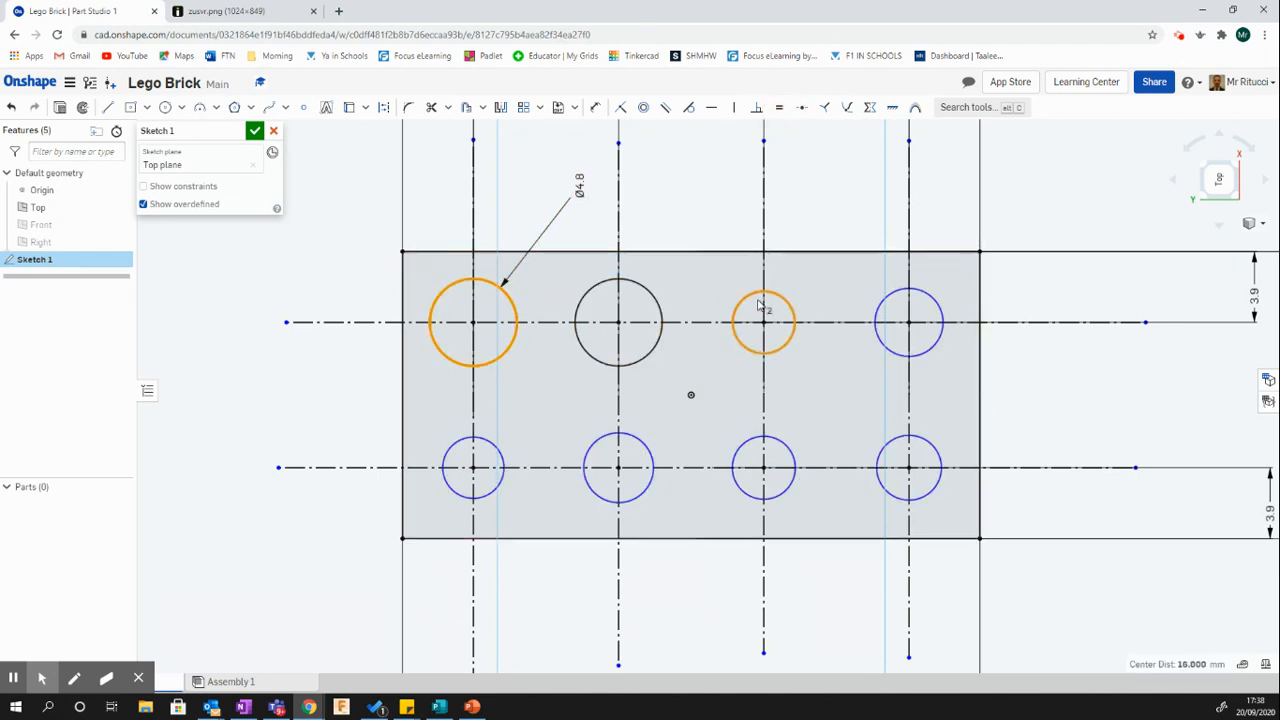
left_click(887, 306)
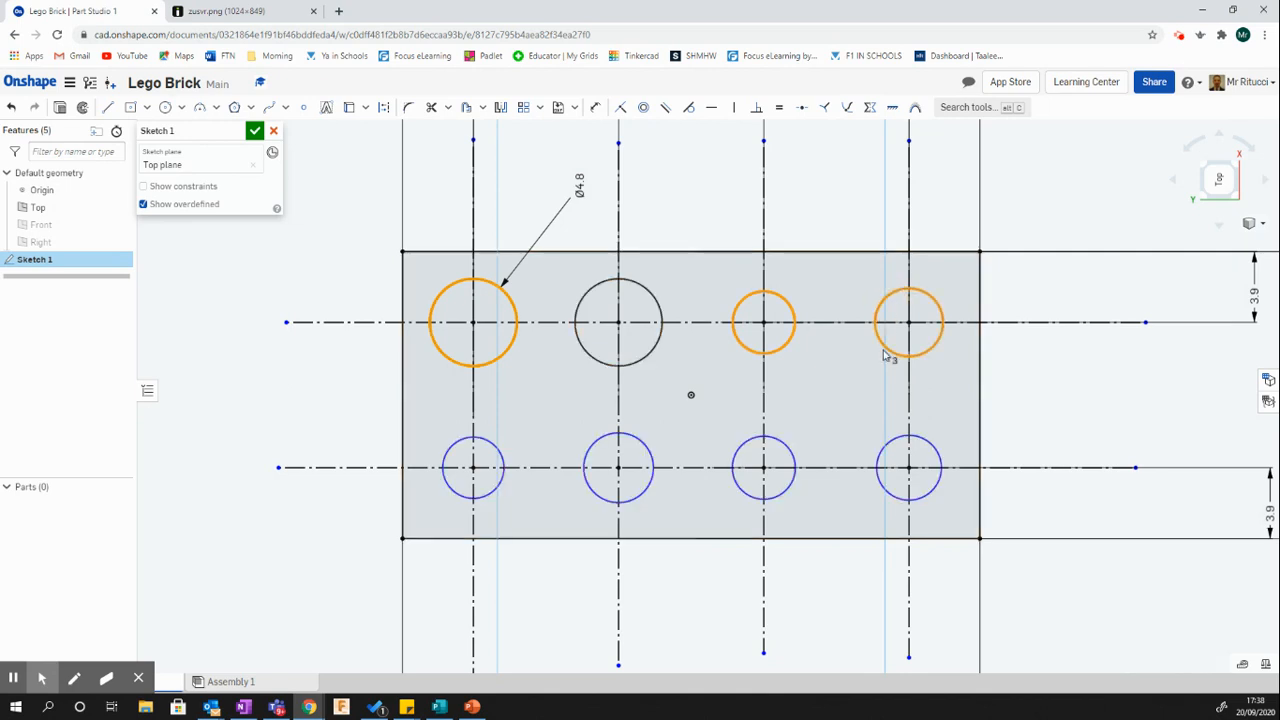
left_click(503, 458)
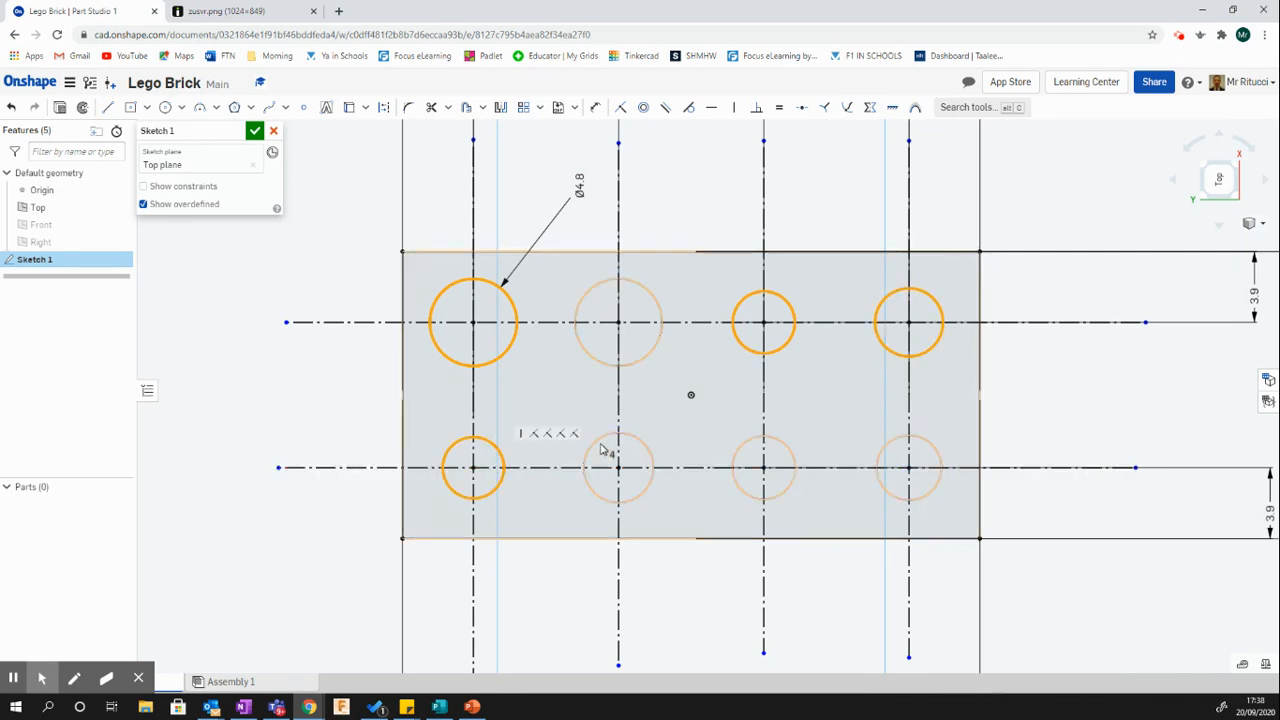
left_click(592, 444)
left_click(782, 442)
left_click(889, 446)
left_click(779, 107)
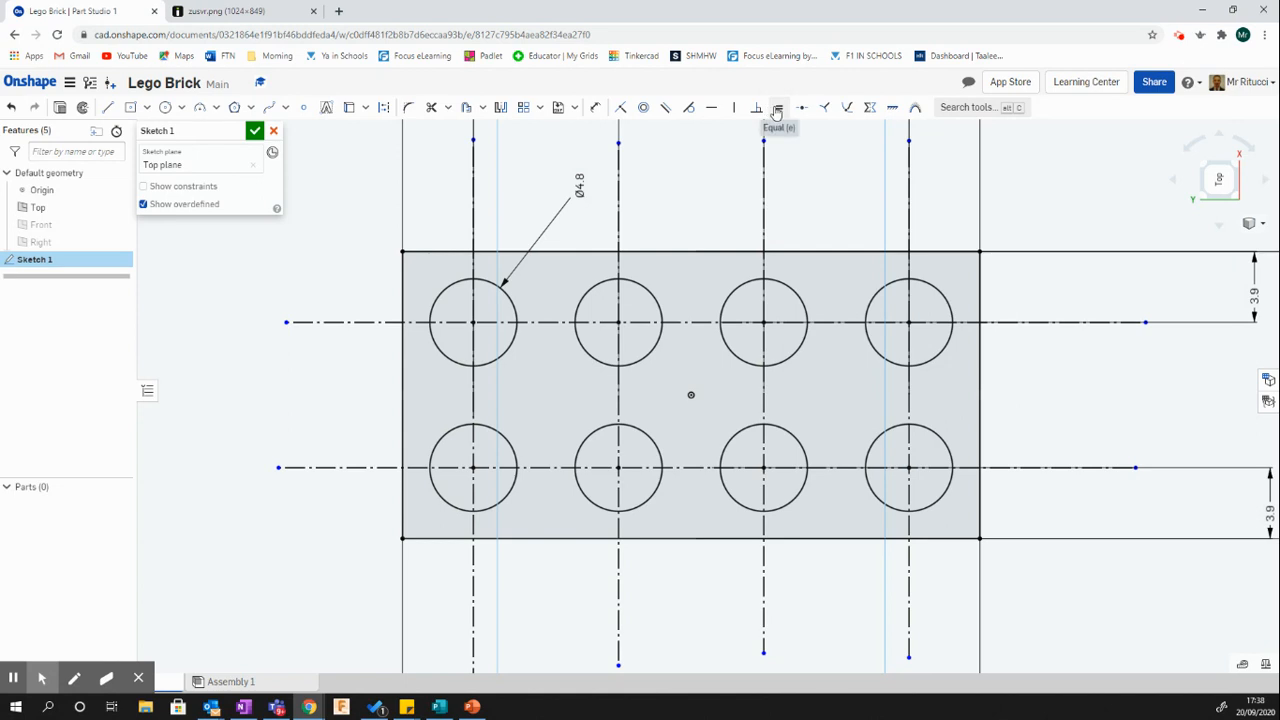
- Test the equal circles by setting the upper-left circle's diameter to 5 mm and back to 4.8 mm
double_click(579, 186)
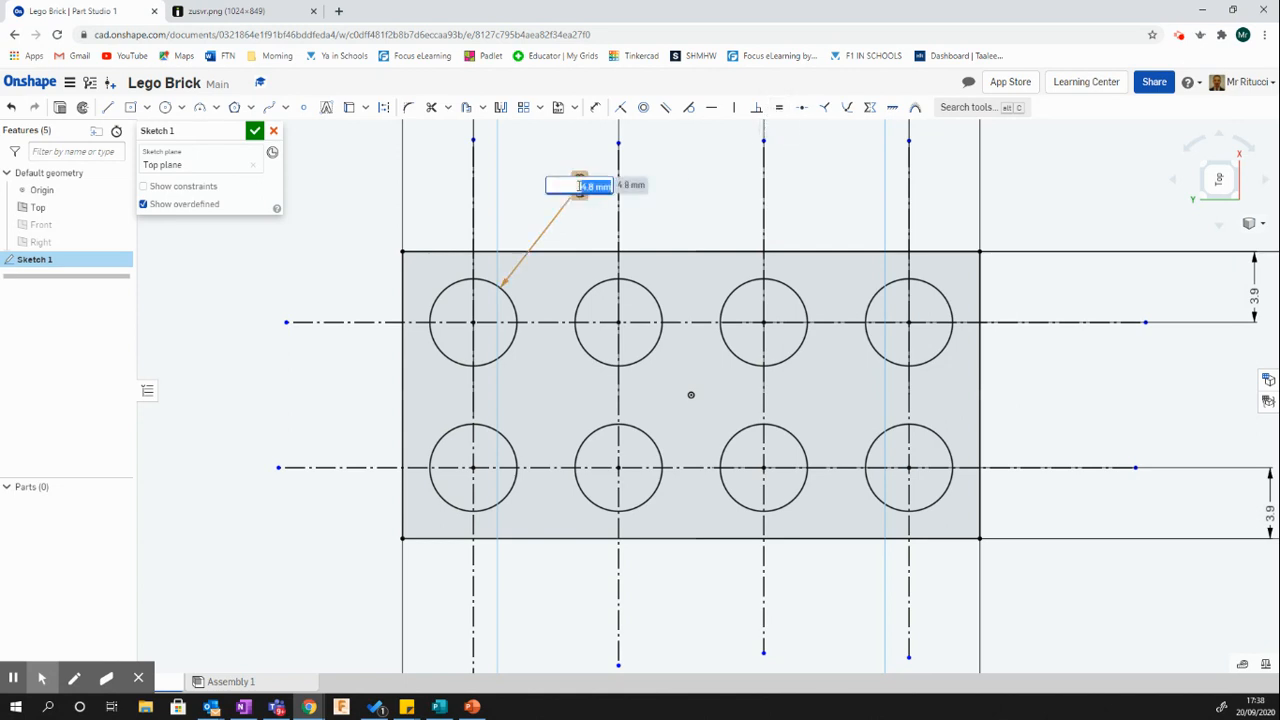
key("Return")
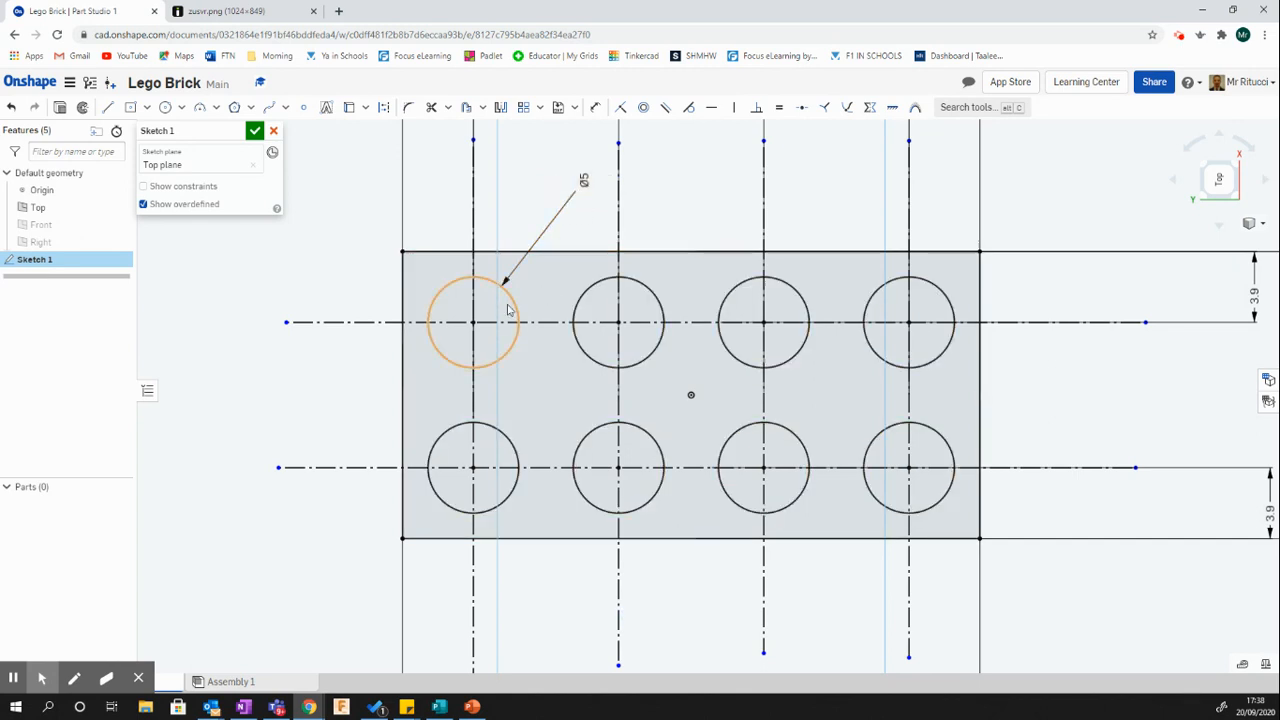
double_click(585, 180)
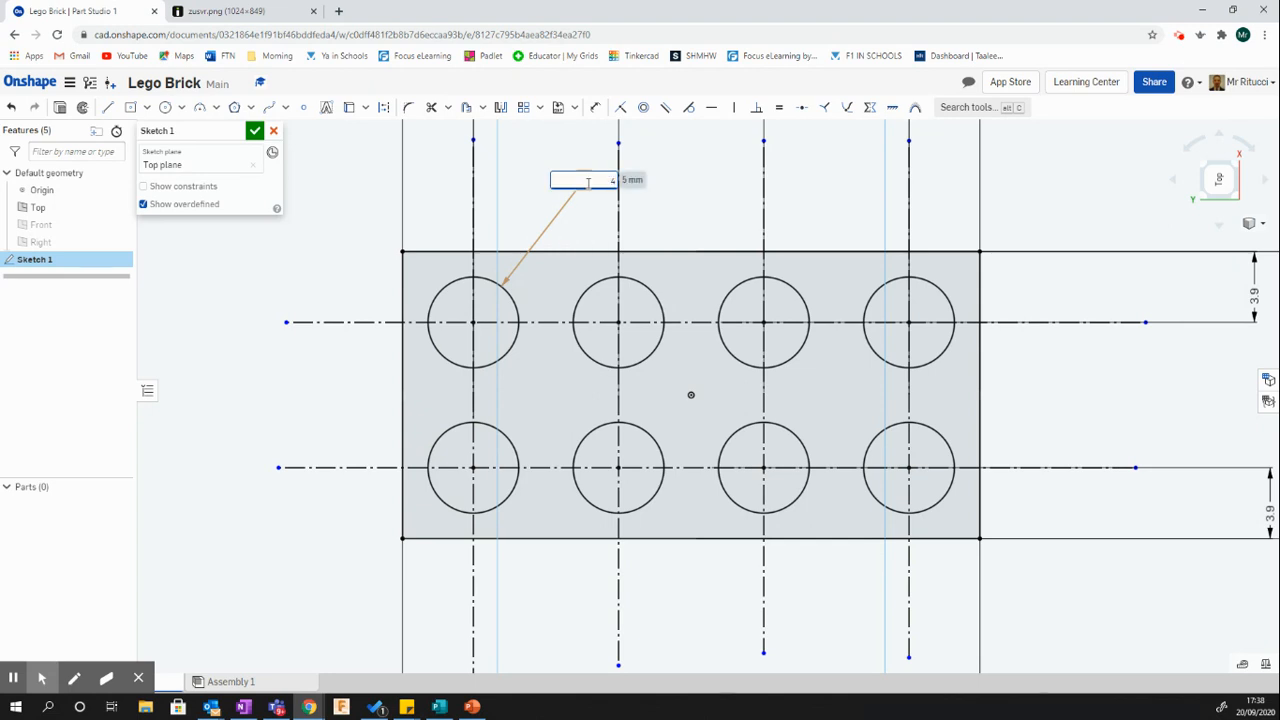
key("Return")
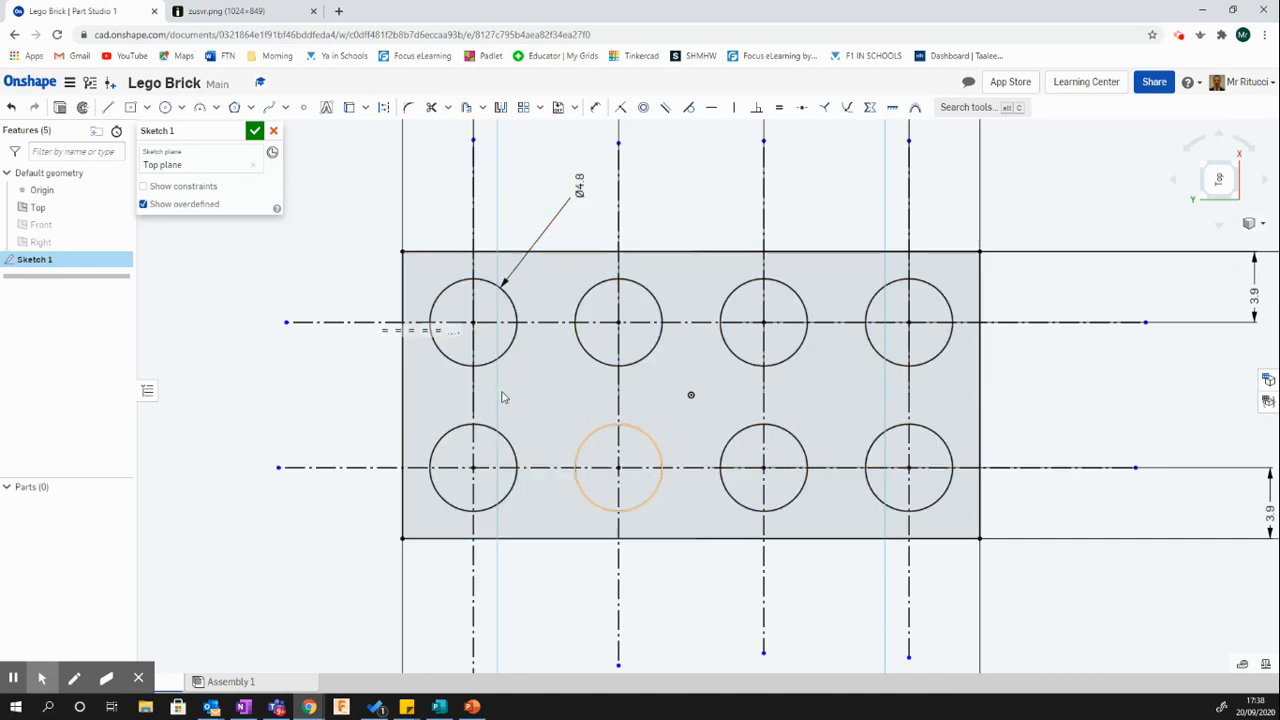
- Examine the eight stud circles, construction lines and dimensions across the whole base sketch
scroll(757, 350, "down", 2)
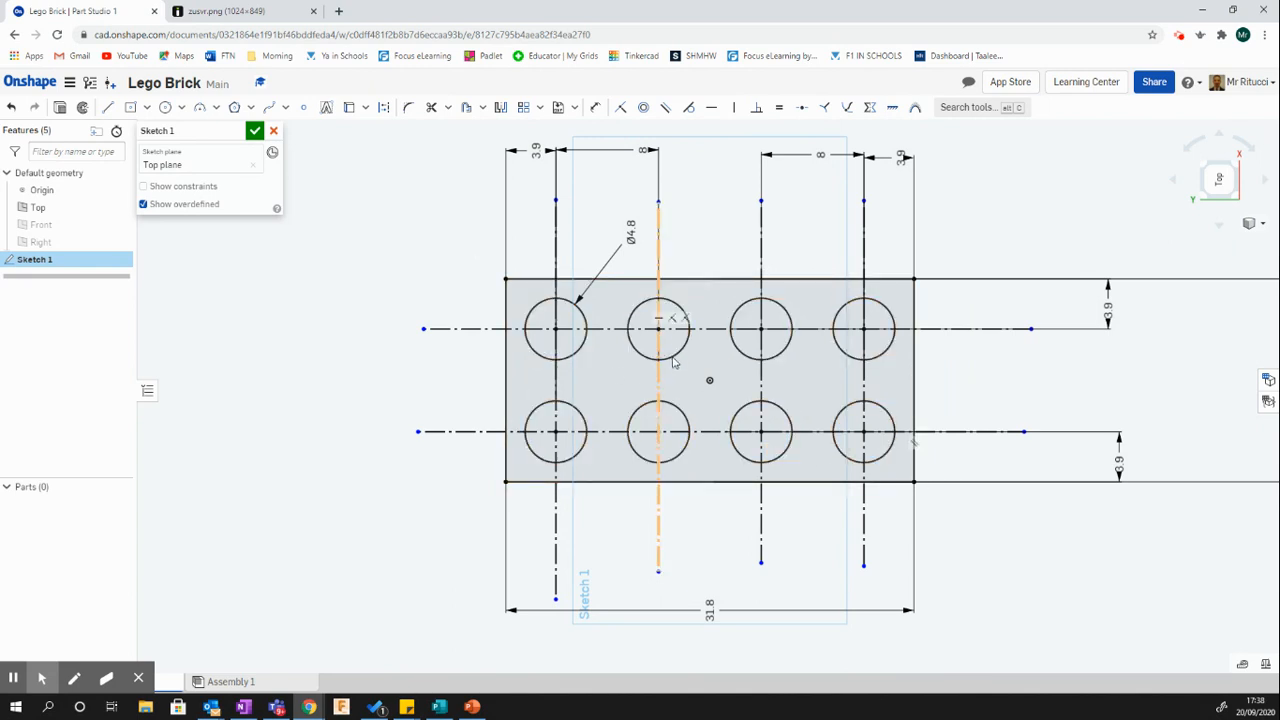
scroll(588, 372, "up", 1)
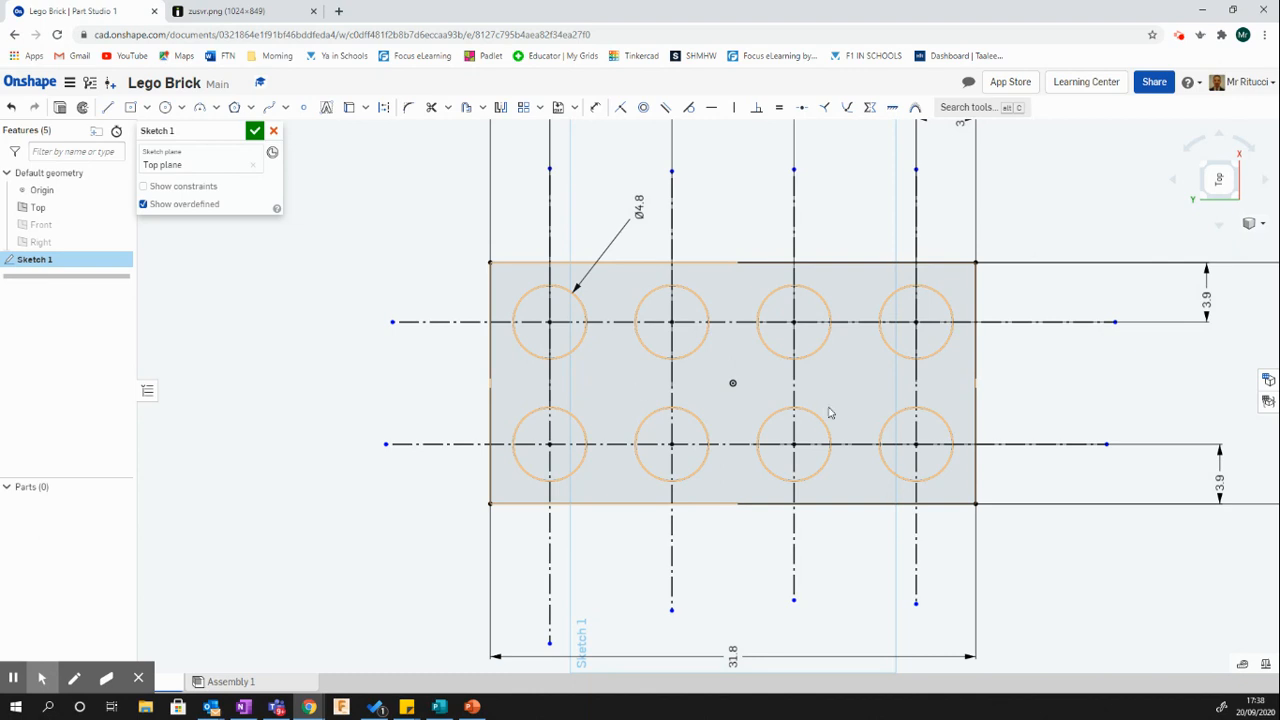
scroll(944, 424, "down", 1)
scroll(944, 424, "down", 1)
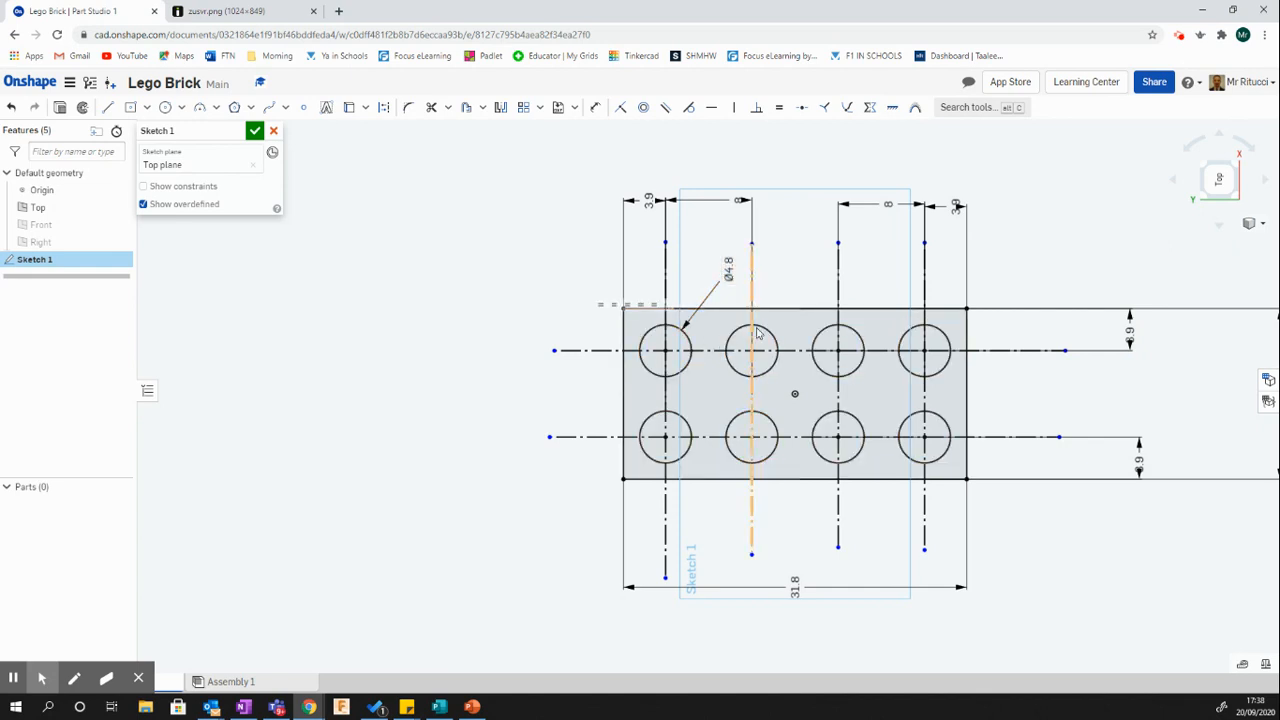
scroll(748, 332, "up", 1)
scroll(768, 330, "up", 1)
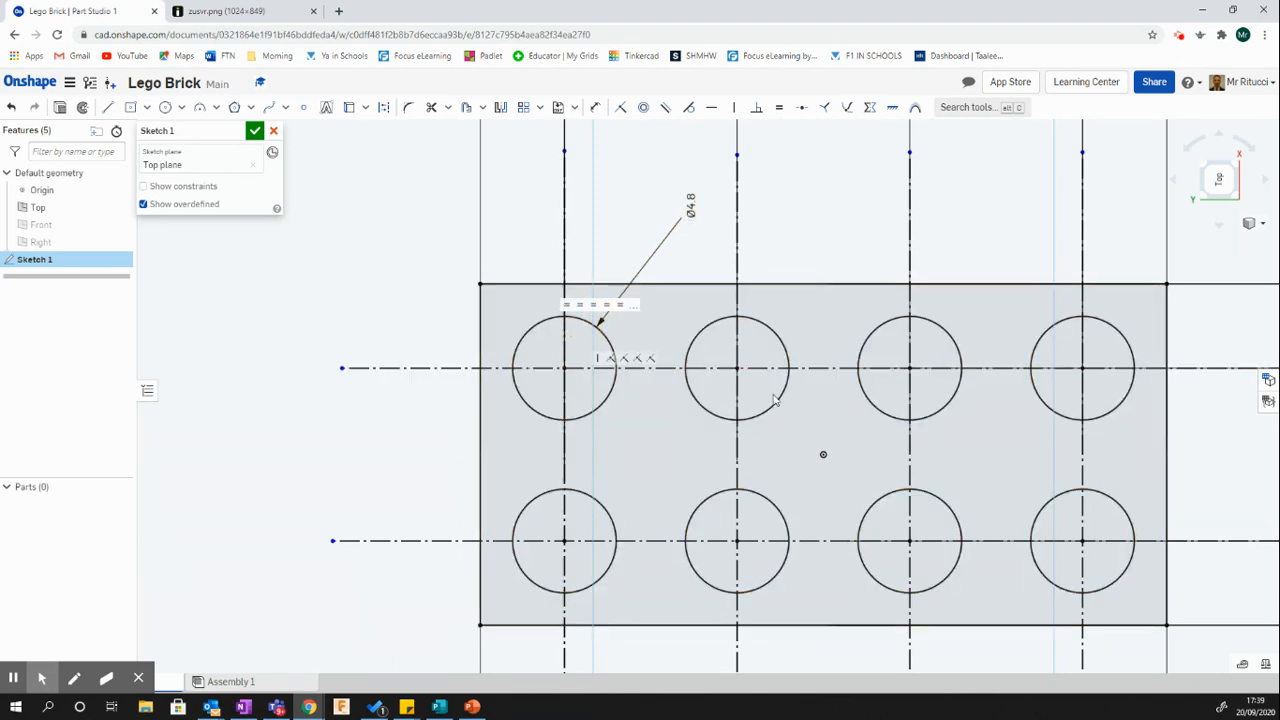
scroll(772, 396, "down", 3)
scroll(772, 400, "down", 2)
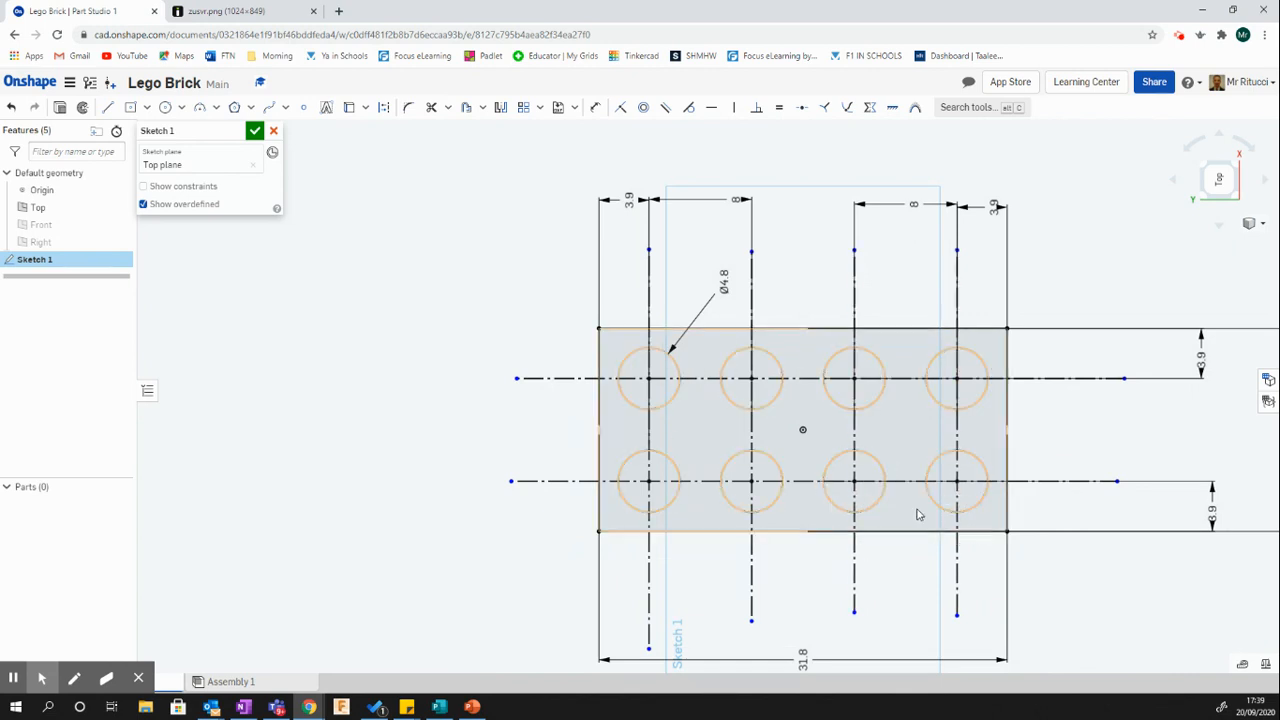
scroll(1040, 521, "down", 3)
scroll(1074, 531, "up", 2)
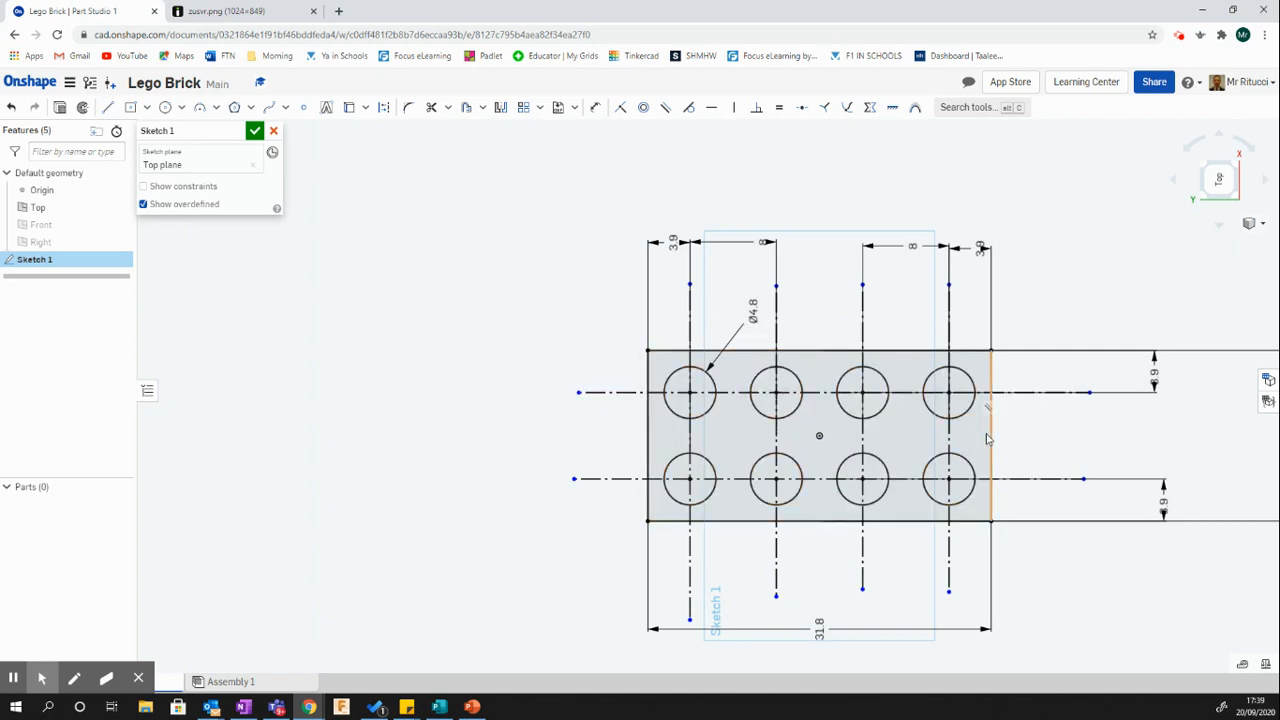
- Finish the base sketch and switch the model to the isometric view
left_click(256, 134)
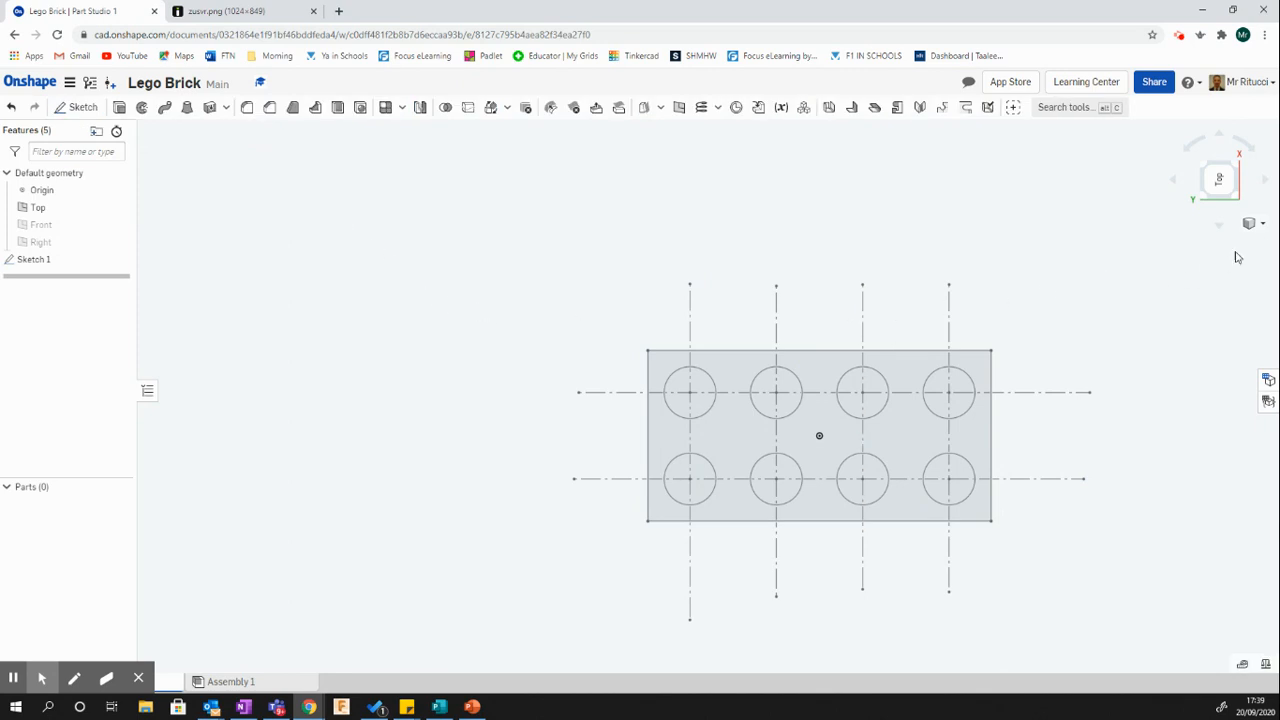
left_click(1250, 222)
left_click(1210, 252)
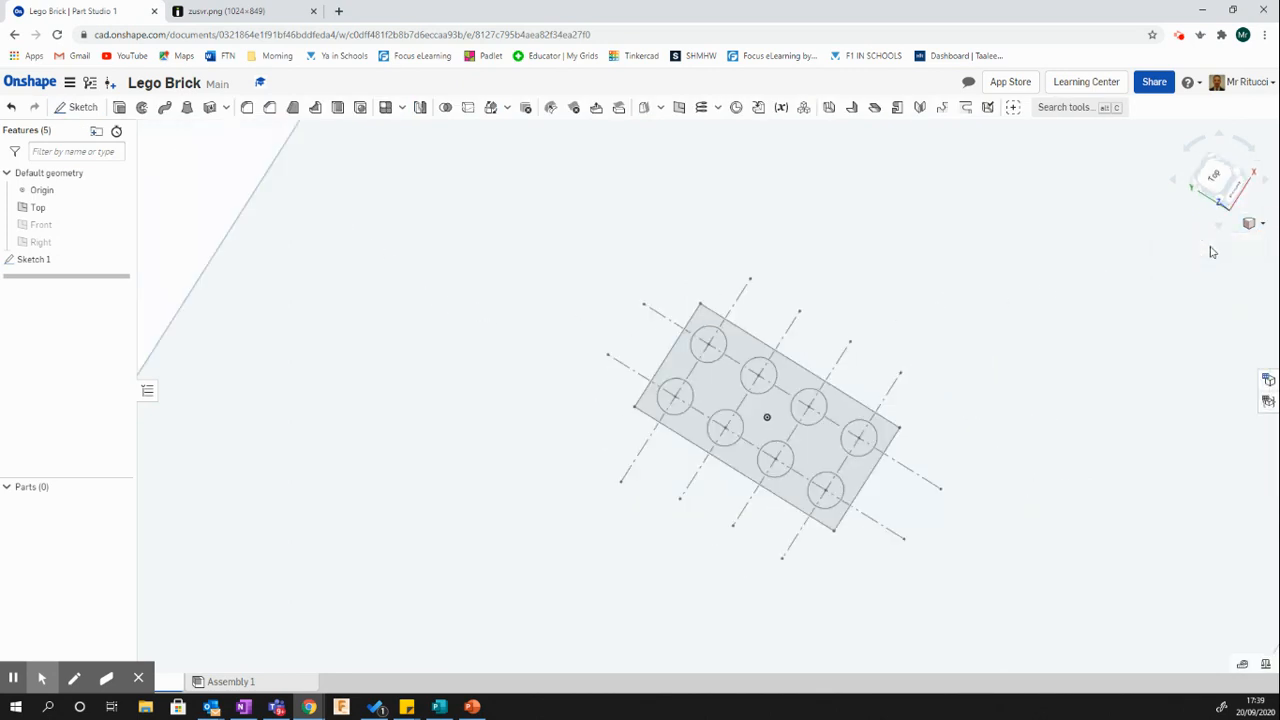
scroll(805, 407, "up", 5)
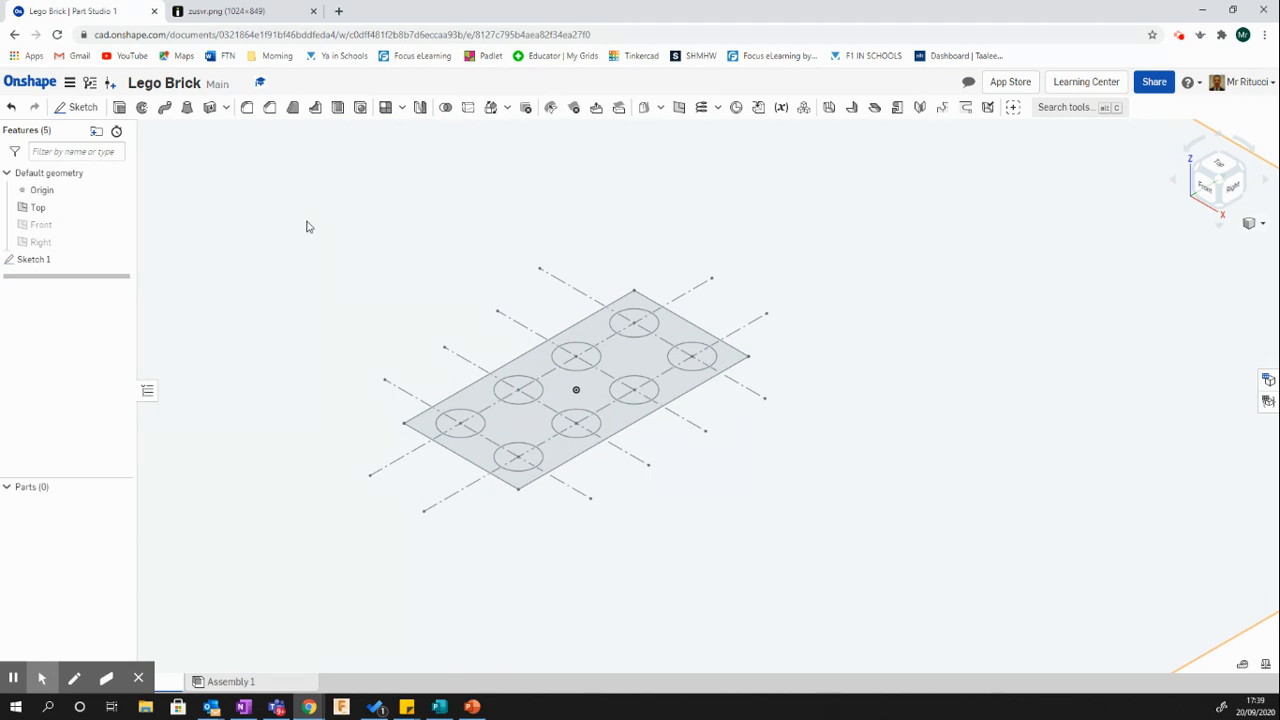
- Start a new solid extrusion of the base sketch's region around the stud circles and reverse its direction to point downward
left_click(120, 110)
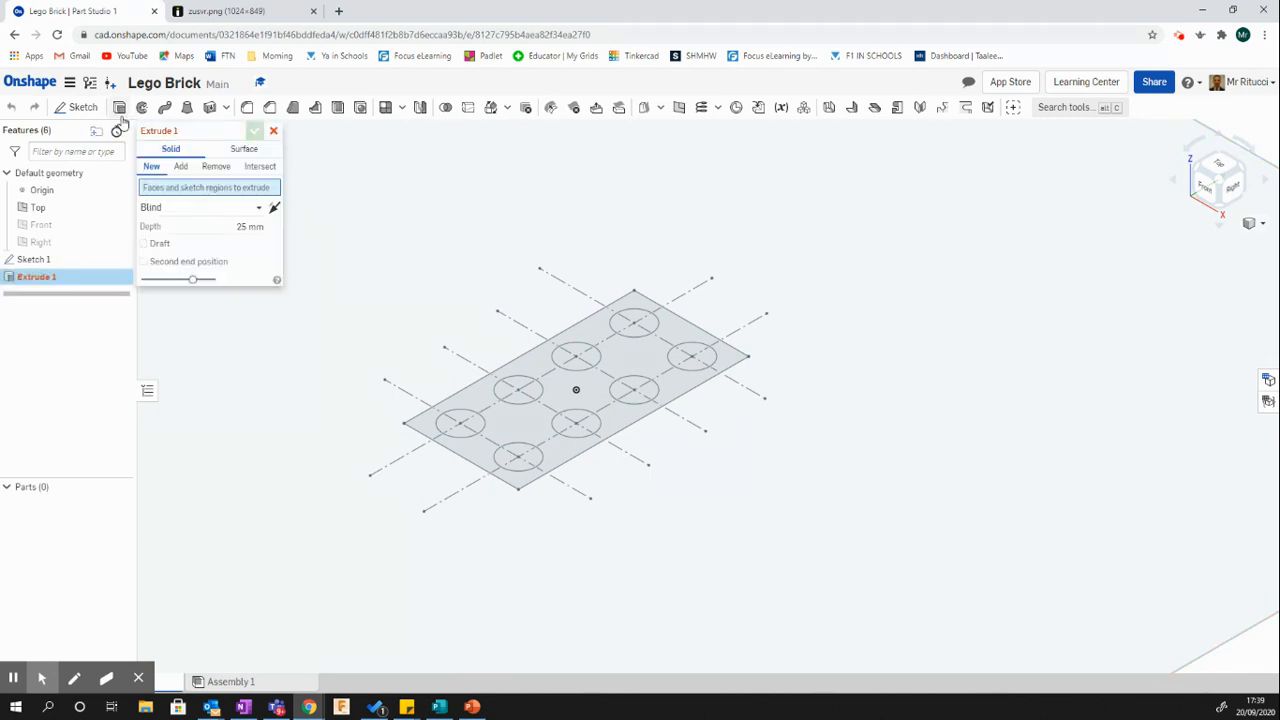
left_click(520, 432)
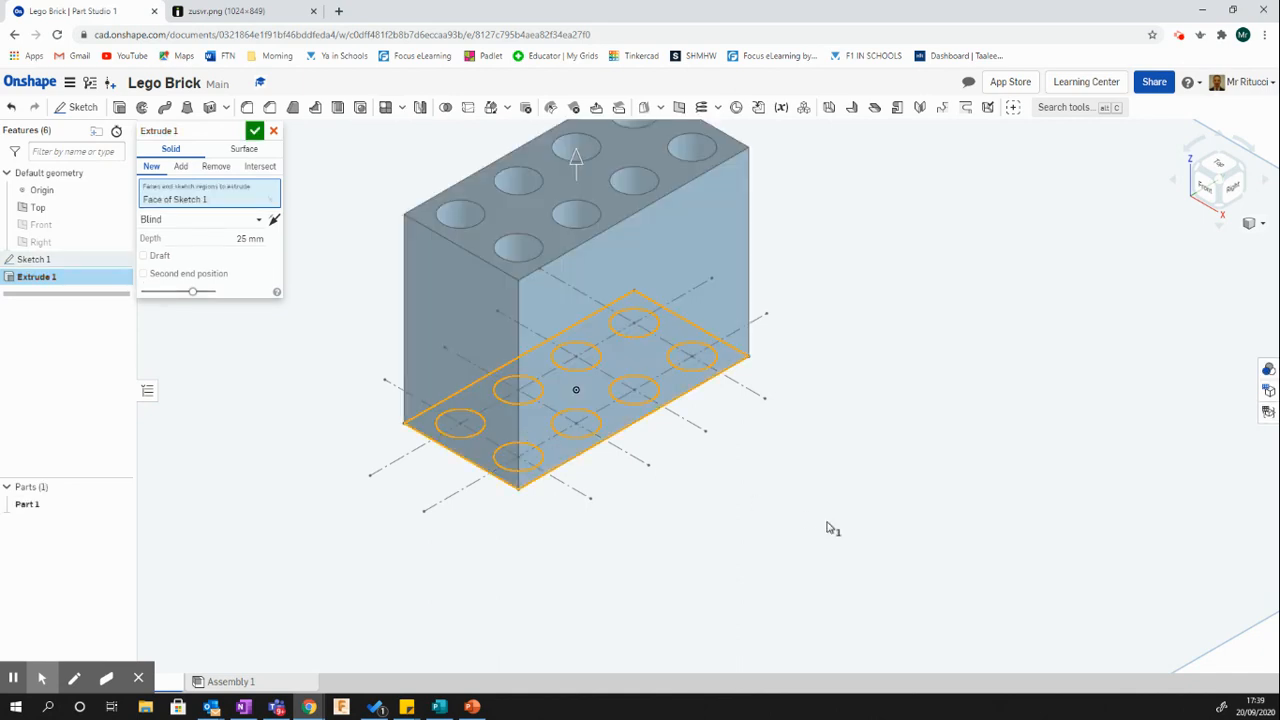
scroll(828, 528, "down", 2)
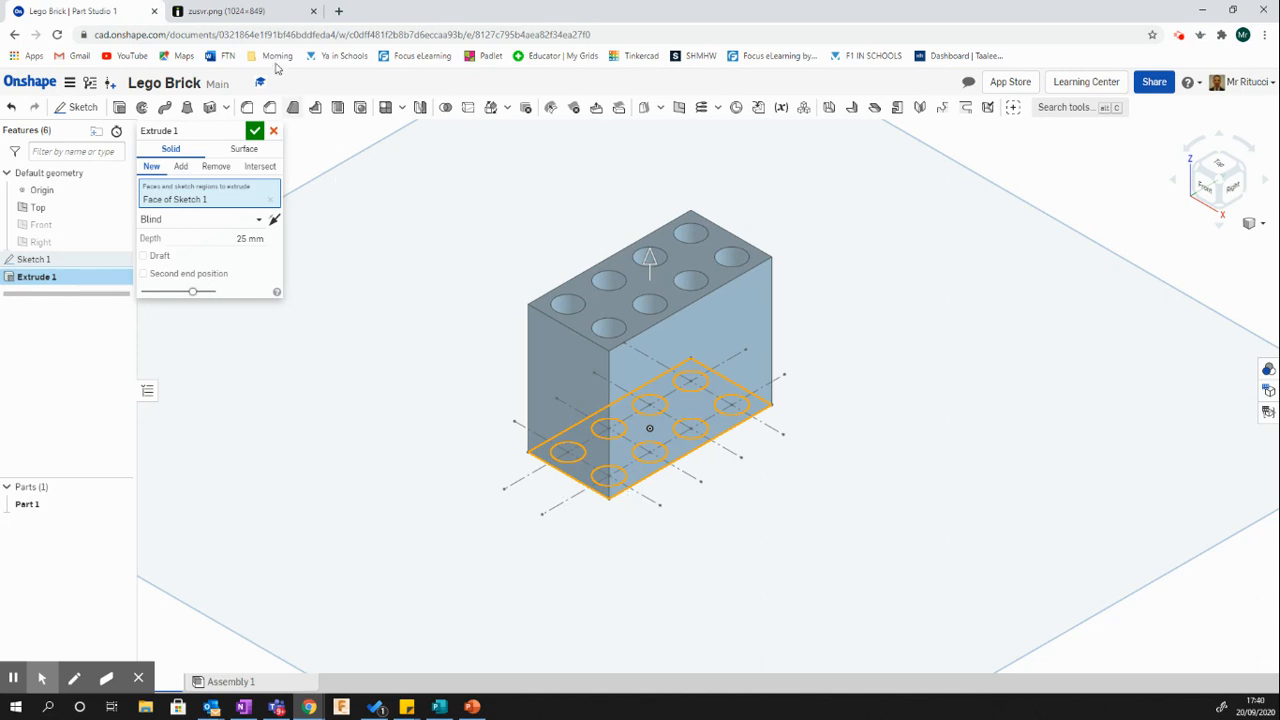
left_click(252, 18)
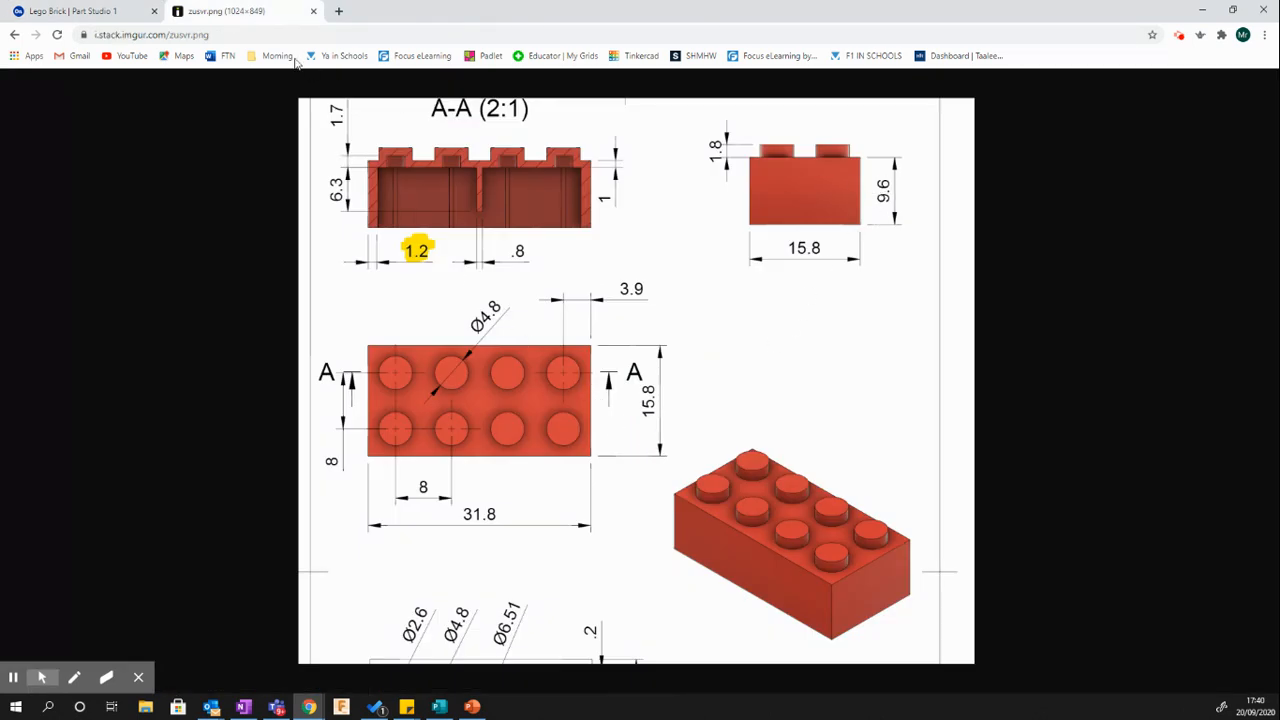
left_click(128, 18)
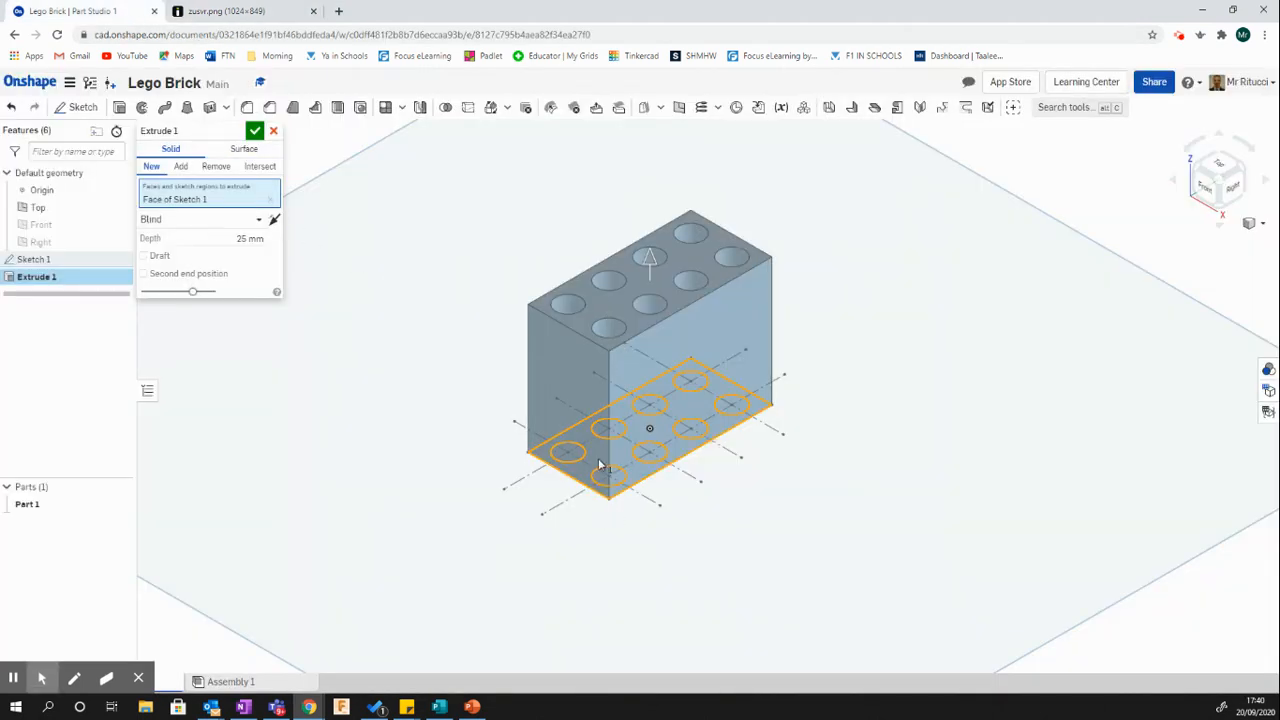
left_click(273, 221)
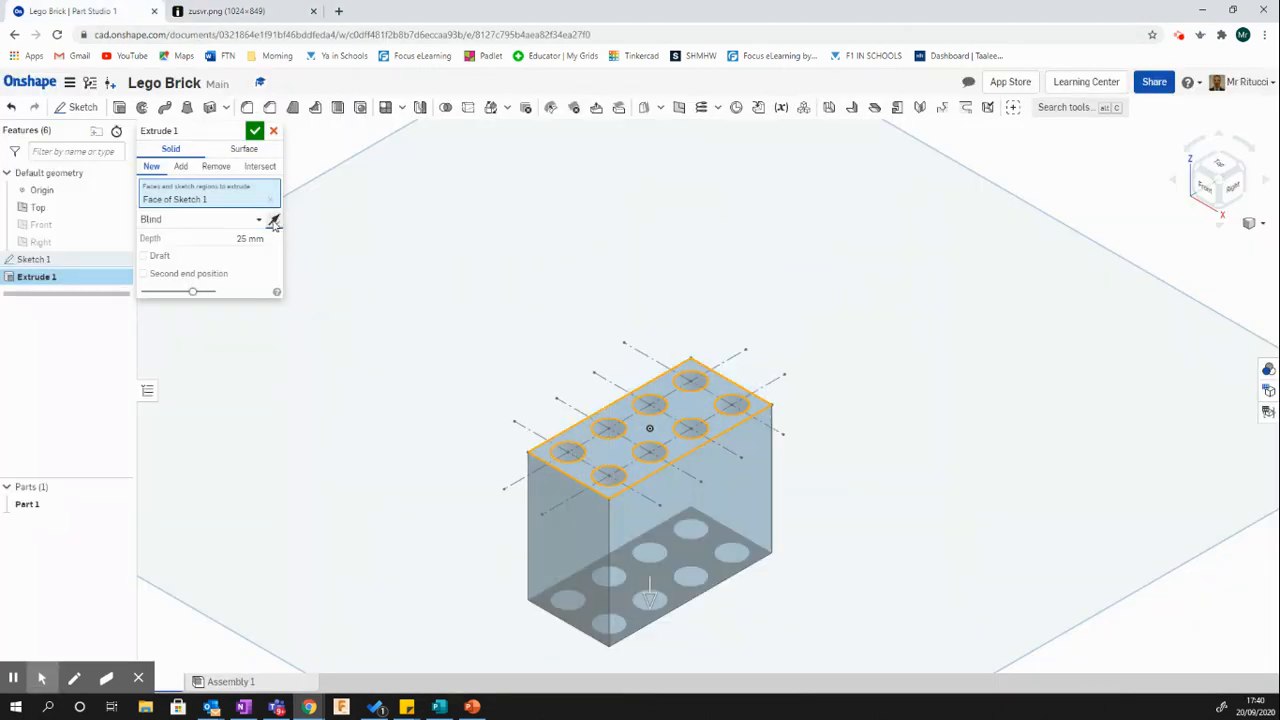
scroll(897, 490, "down", 3)
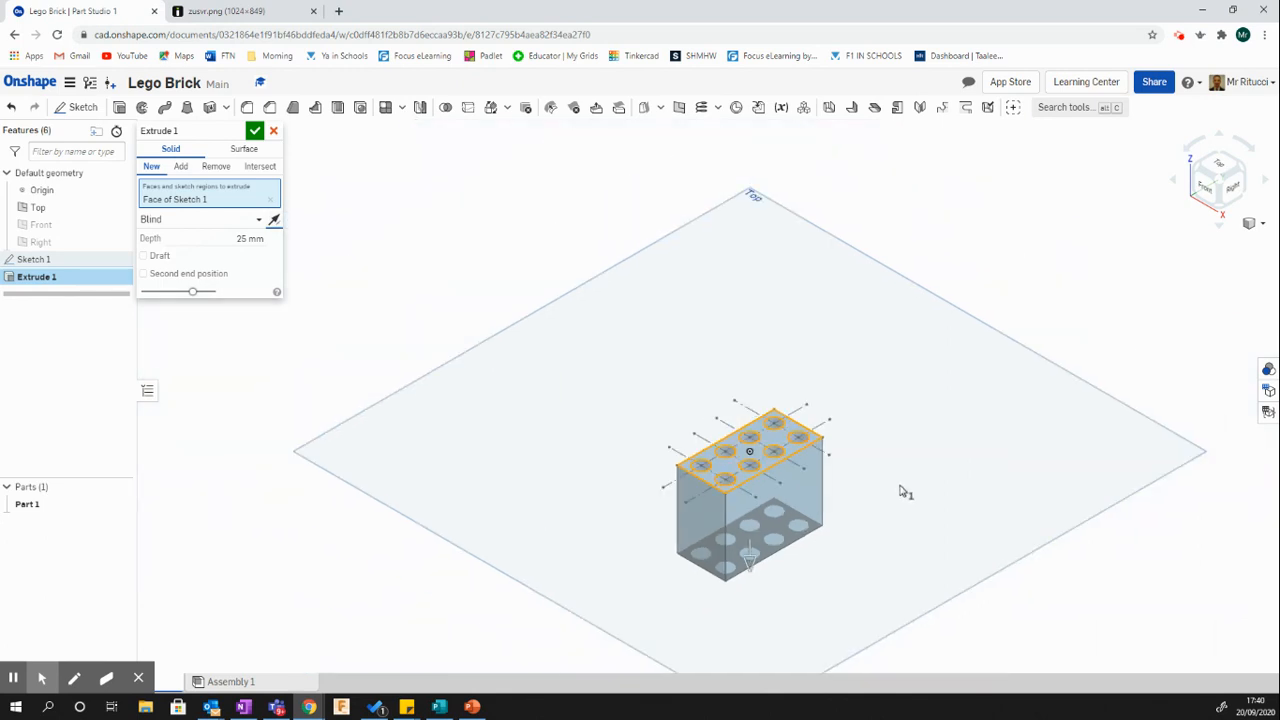
- Compare the upward and downward extrusion directions in the right view, leaving it downward, and return to the isometric view
left_click(1236, 196)
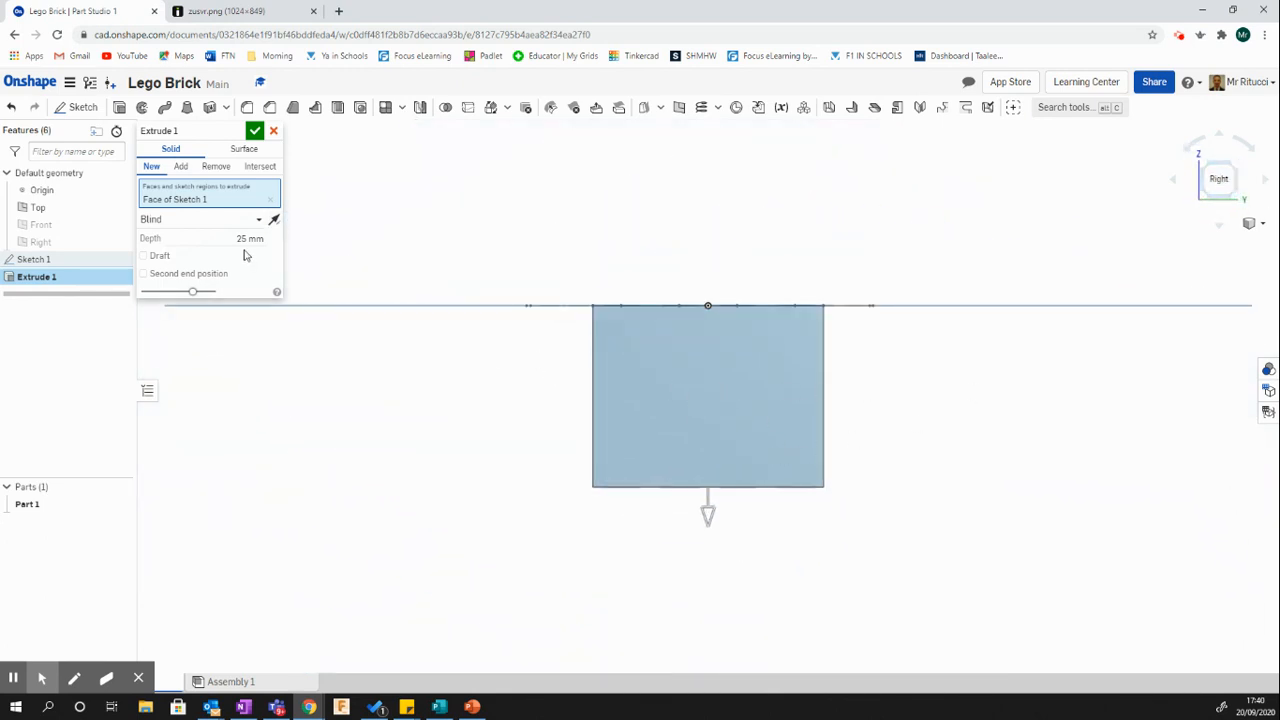
left_click(274, 219)
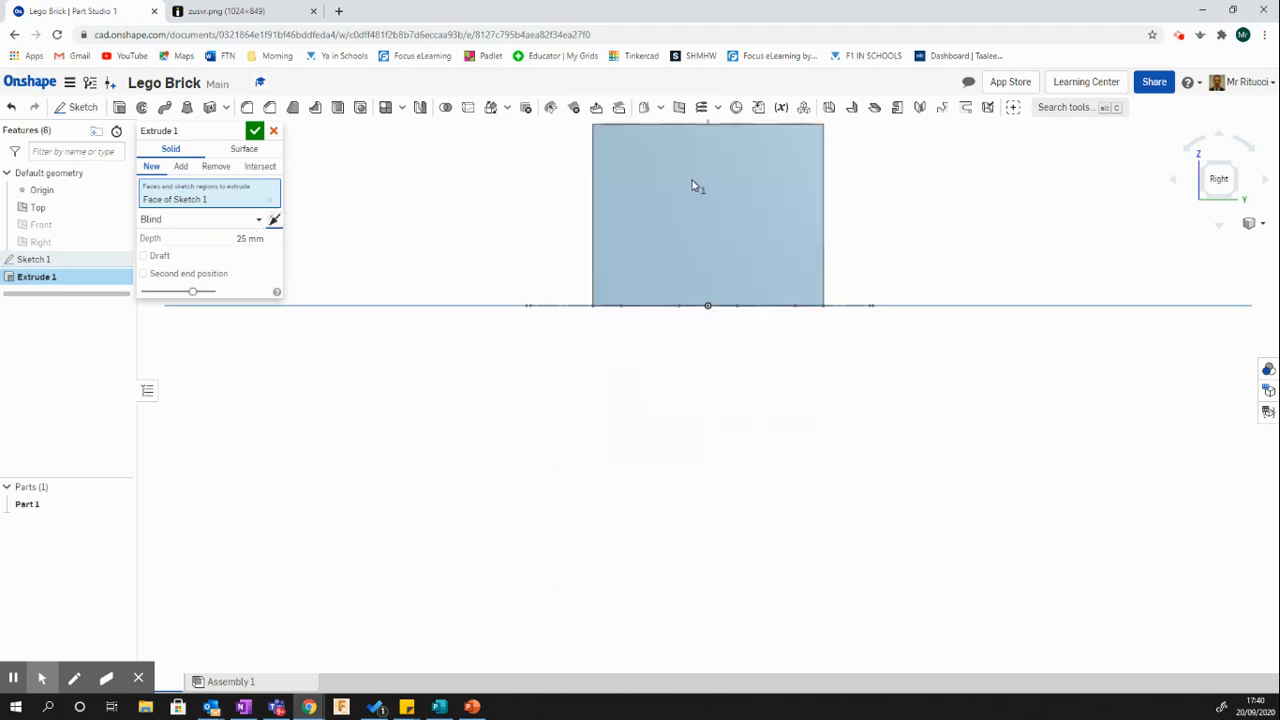
left_click(274, 220)
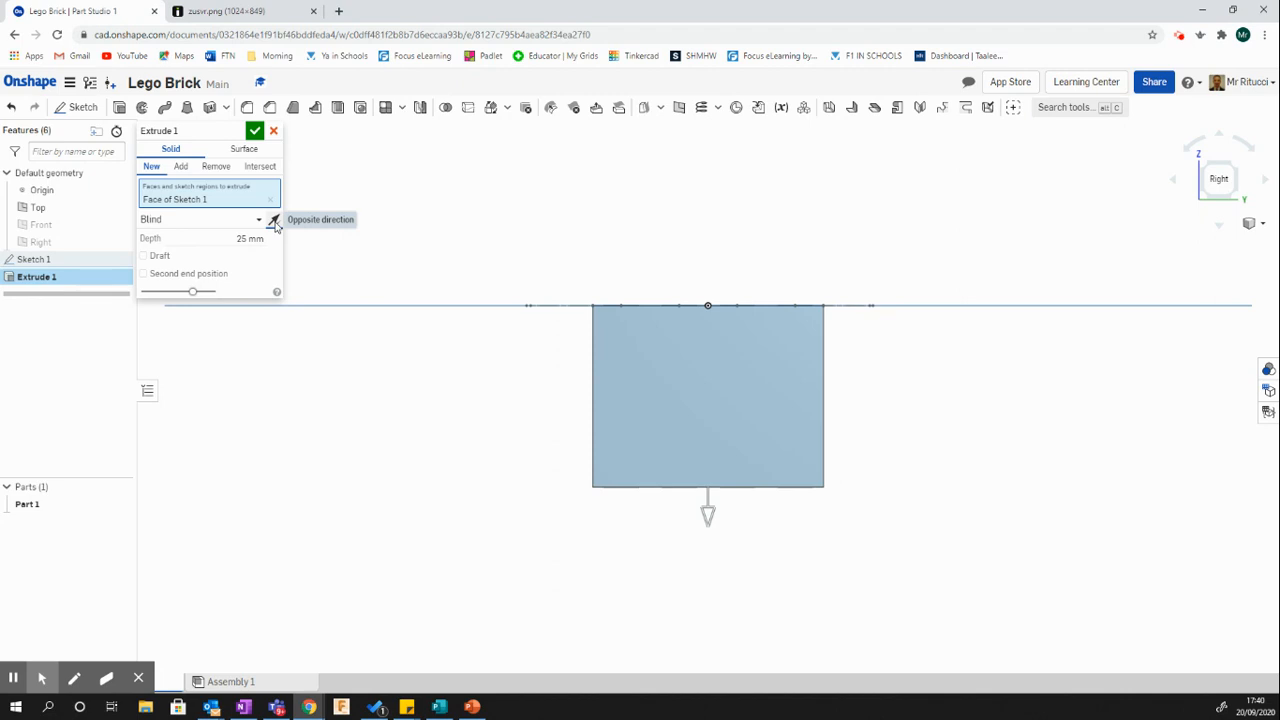
left_click(1263, 224)
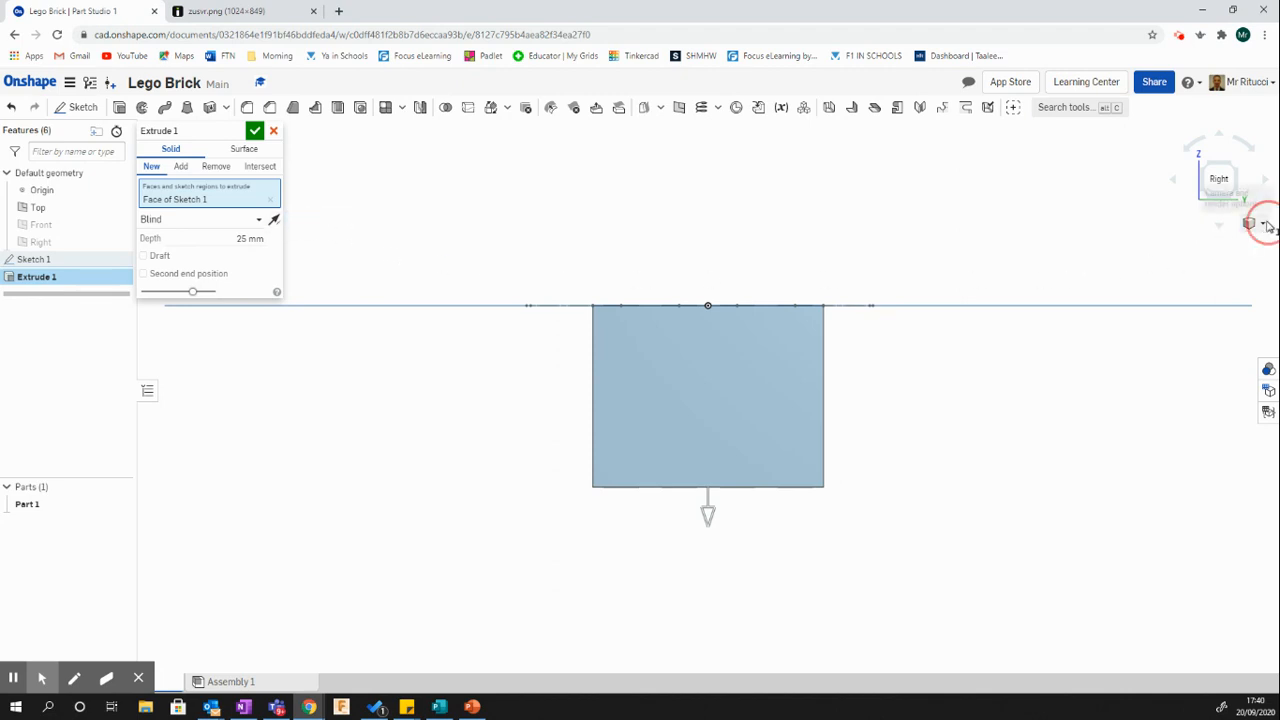
left_click(1190, 245)
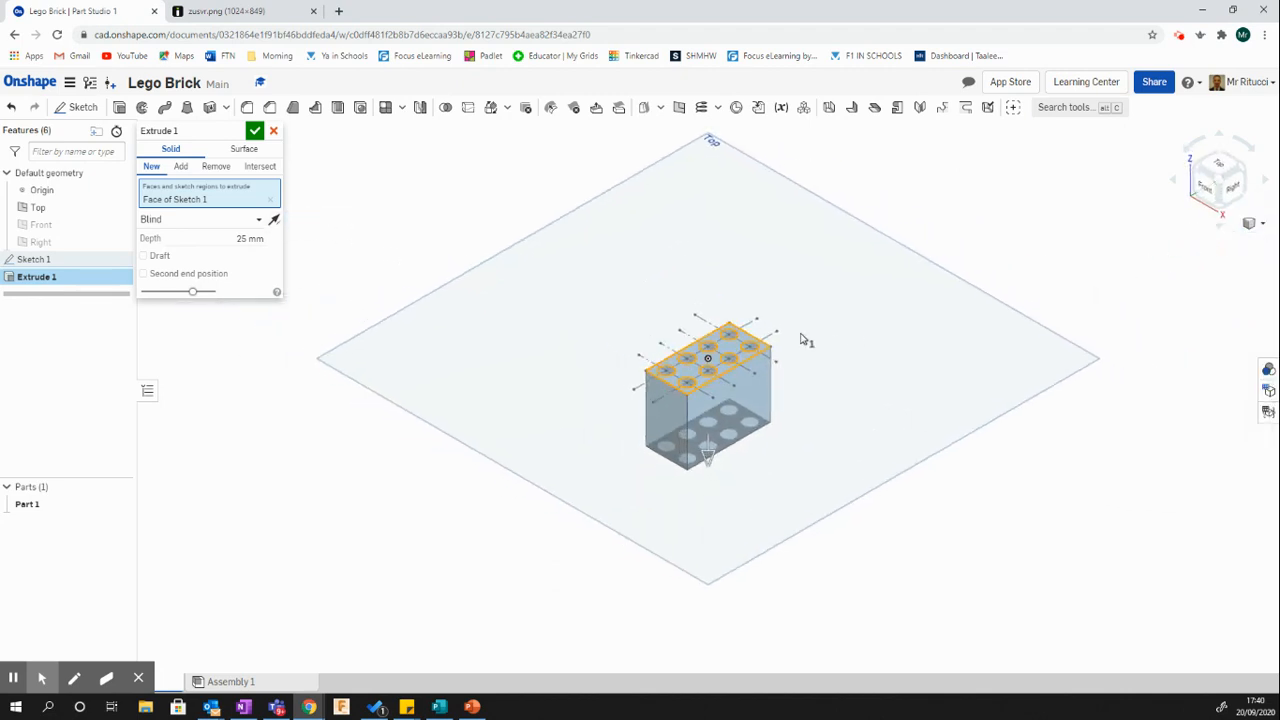
scroll(772, 340, "up", 4)
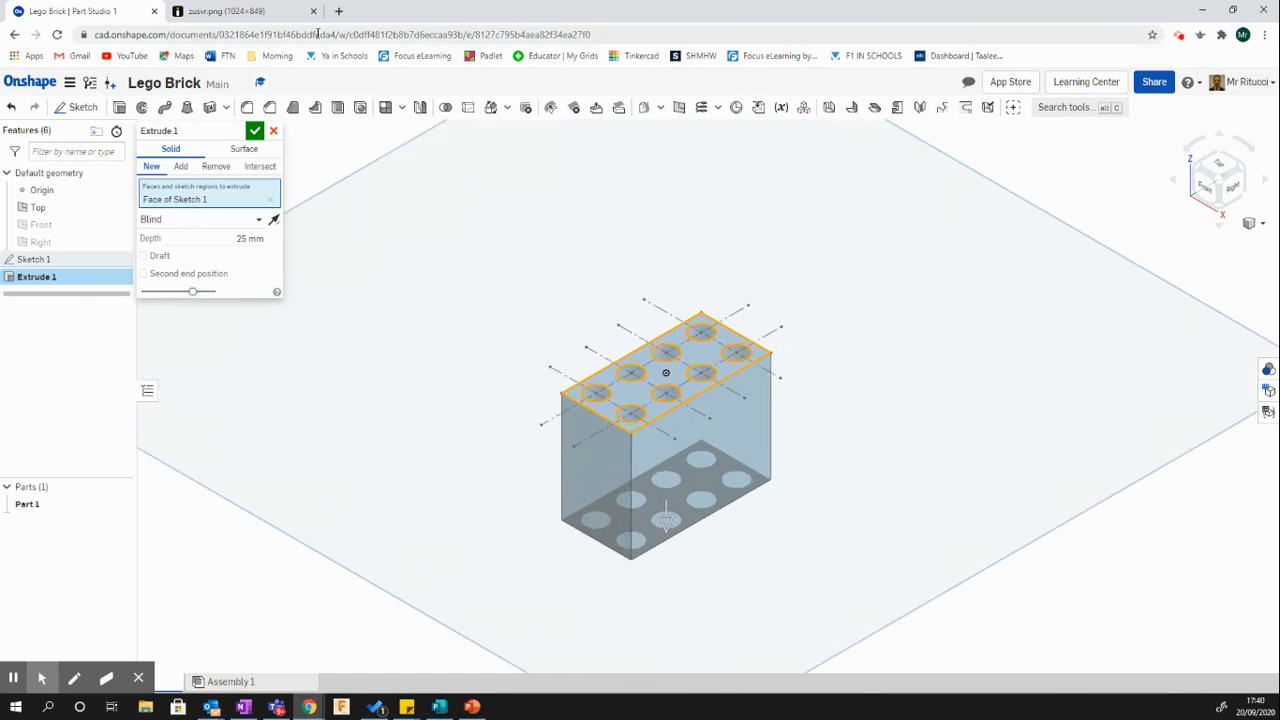
- Check the brick's height in the reference drawing and finish the downward extrusion with a depth of 9.6 mm
left_click(225, 11)
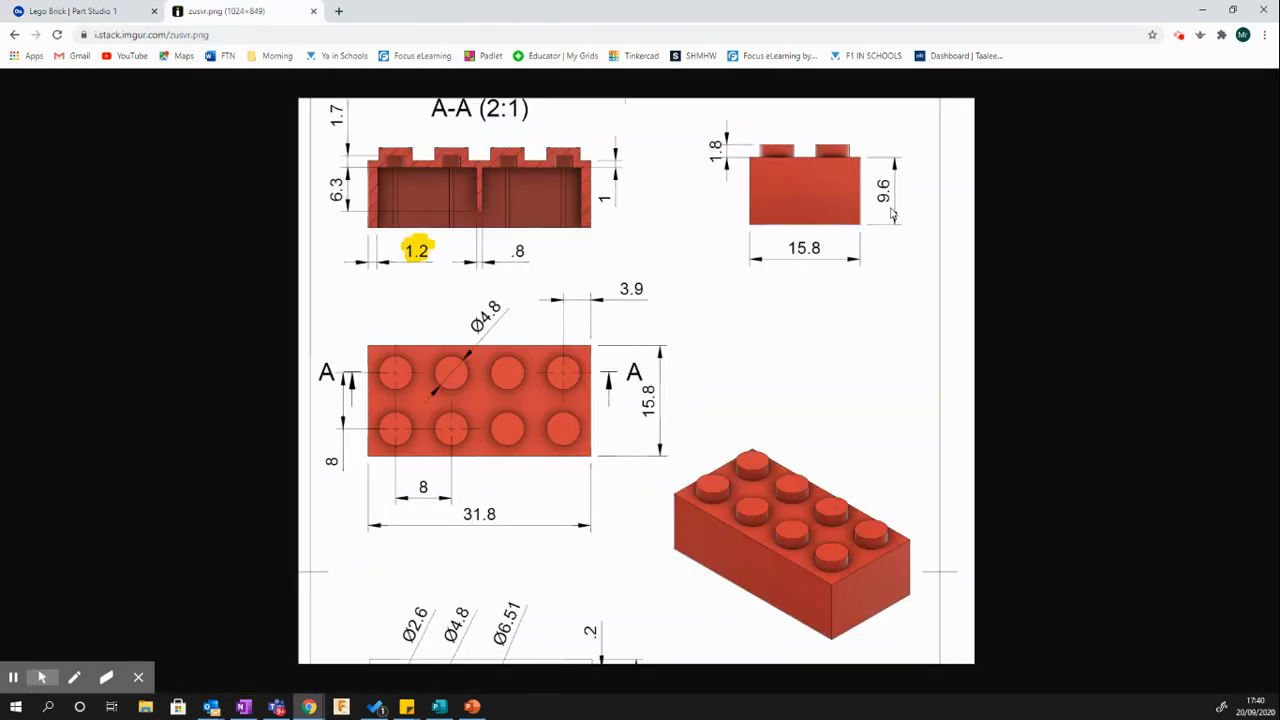
left_click(98, 14)
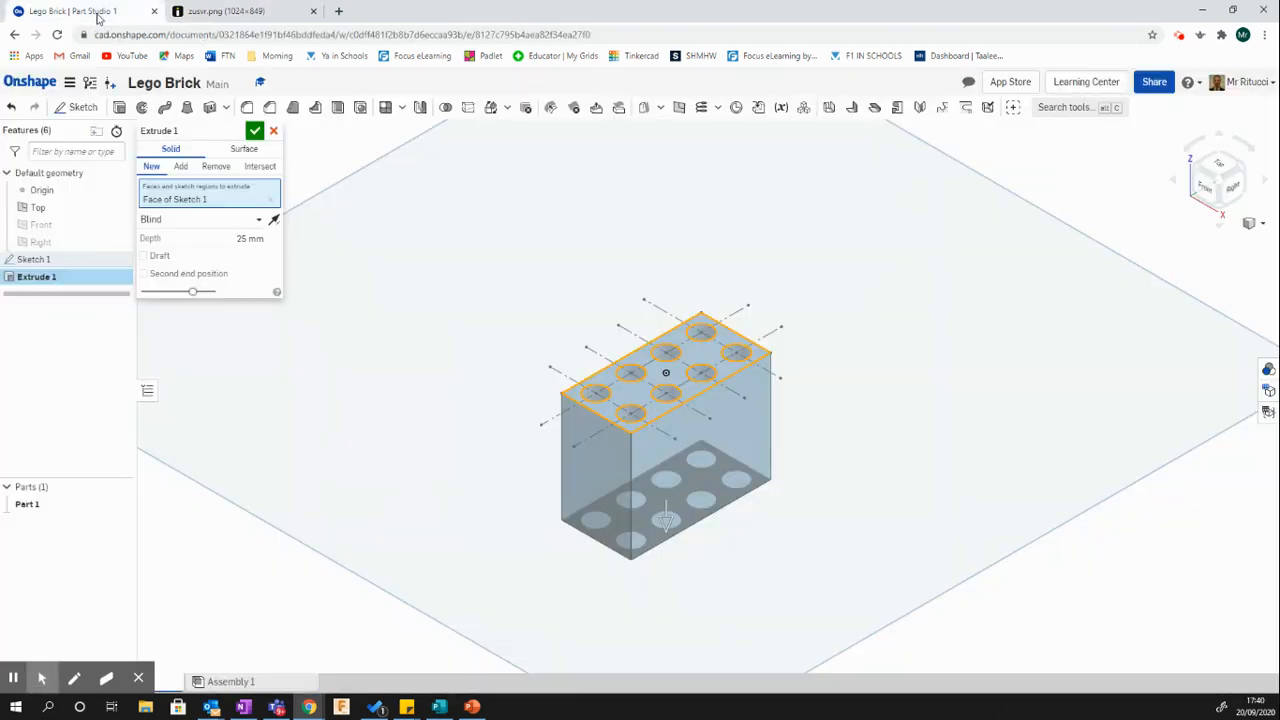
left_click(229, 239)
type("9")
left_click(255, 131)
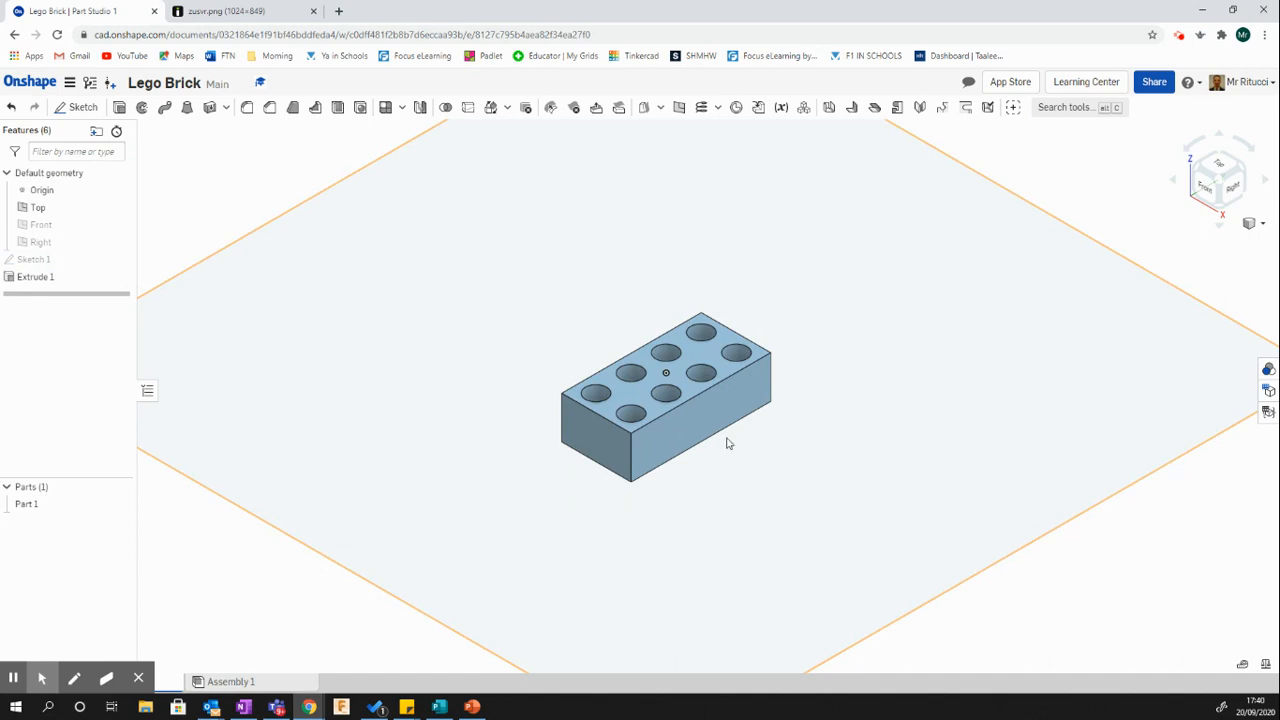
- Edit the brick extrusion to include all eight stud circle regions so that the block is solid, and accept it
right_click(45, 278)
left_click(68, 303)
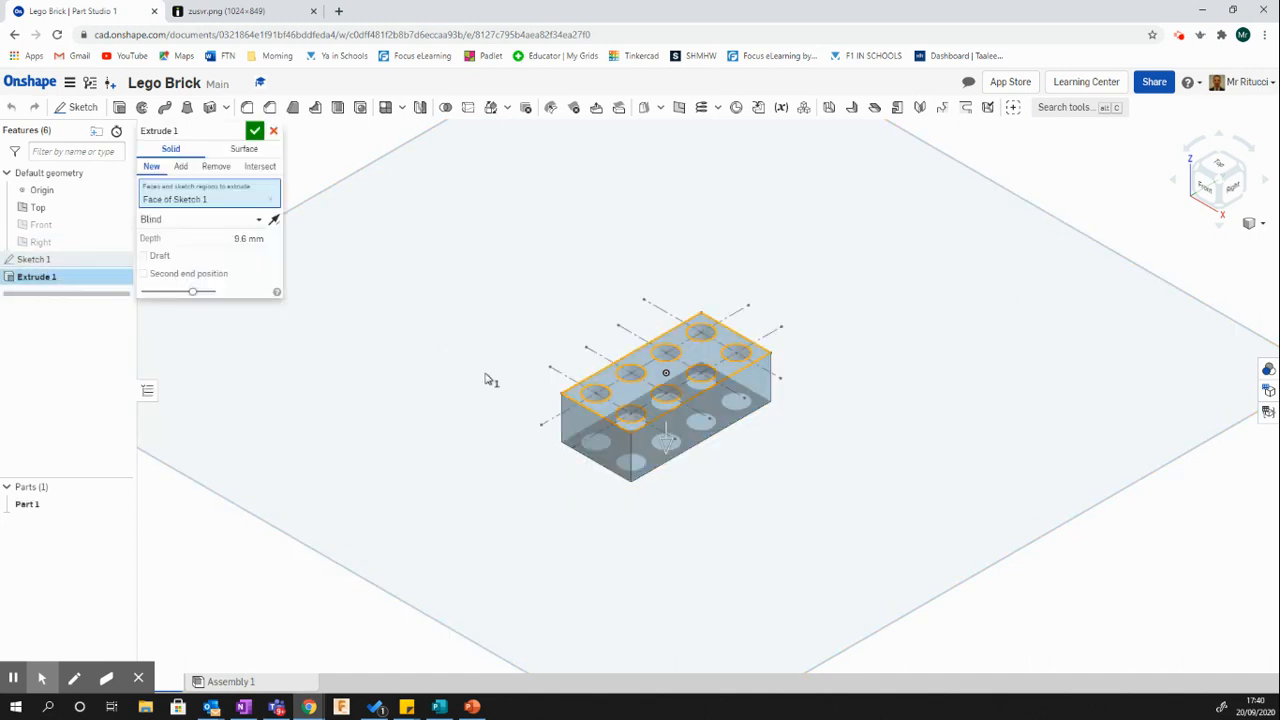
scroll(646, 277, "up", 4)
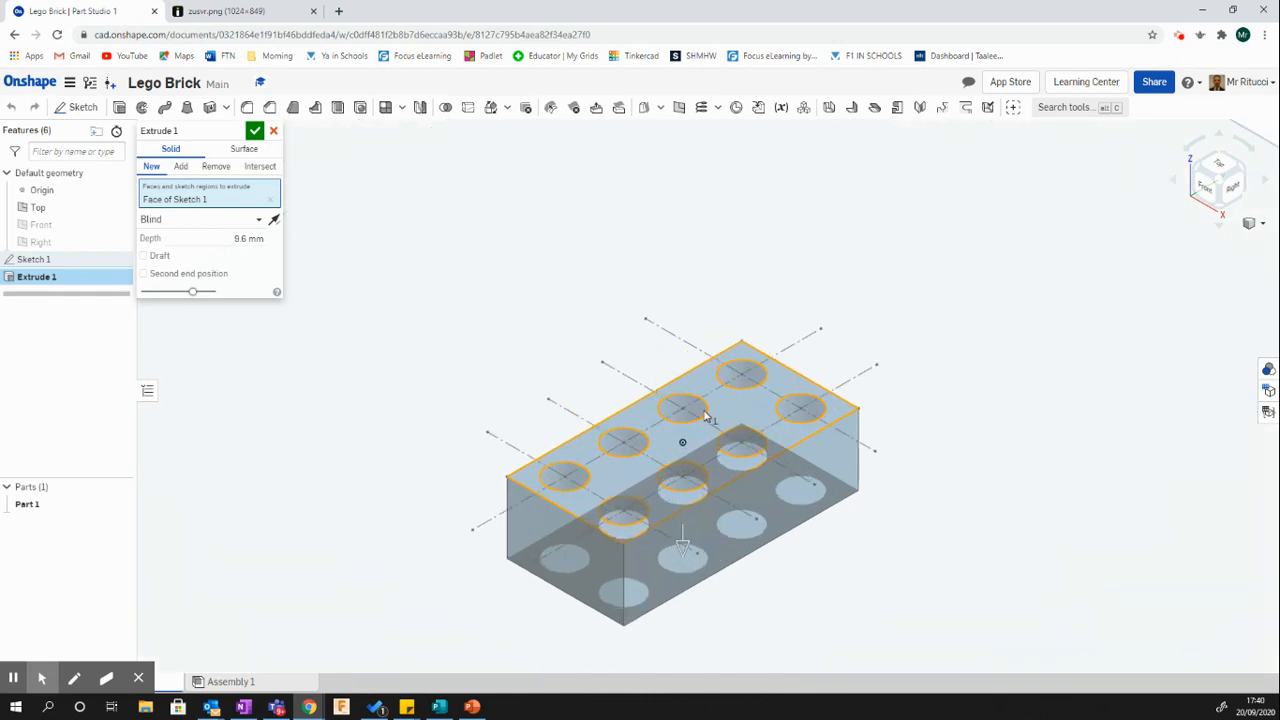
left_click(567, 481)
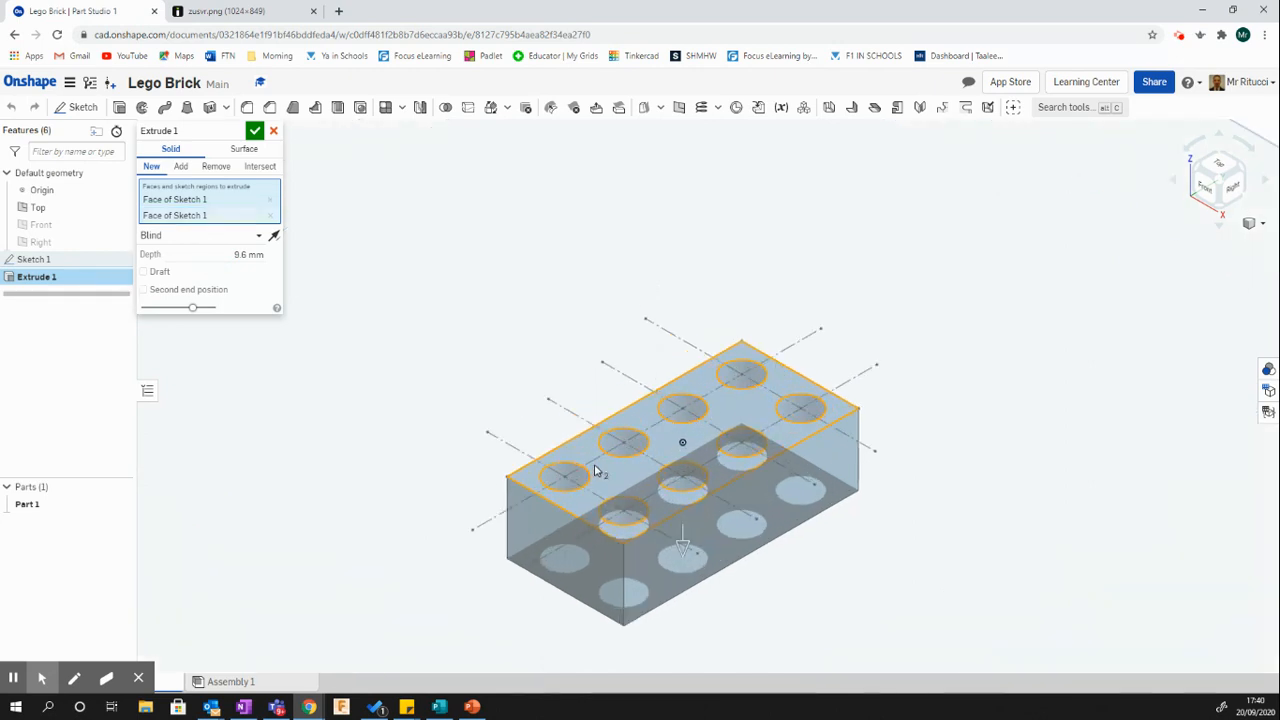
left_click(624, 443)
left_click(684, 410)
left_click(742, 383)
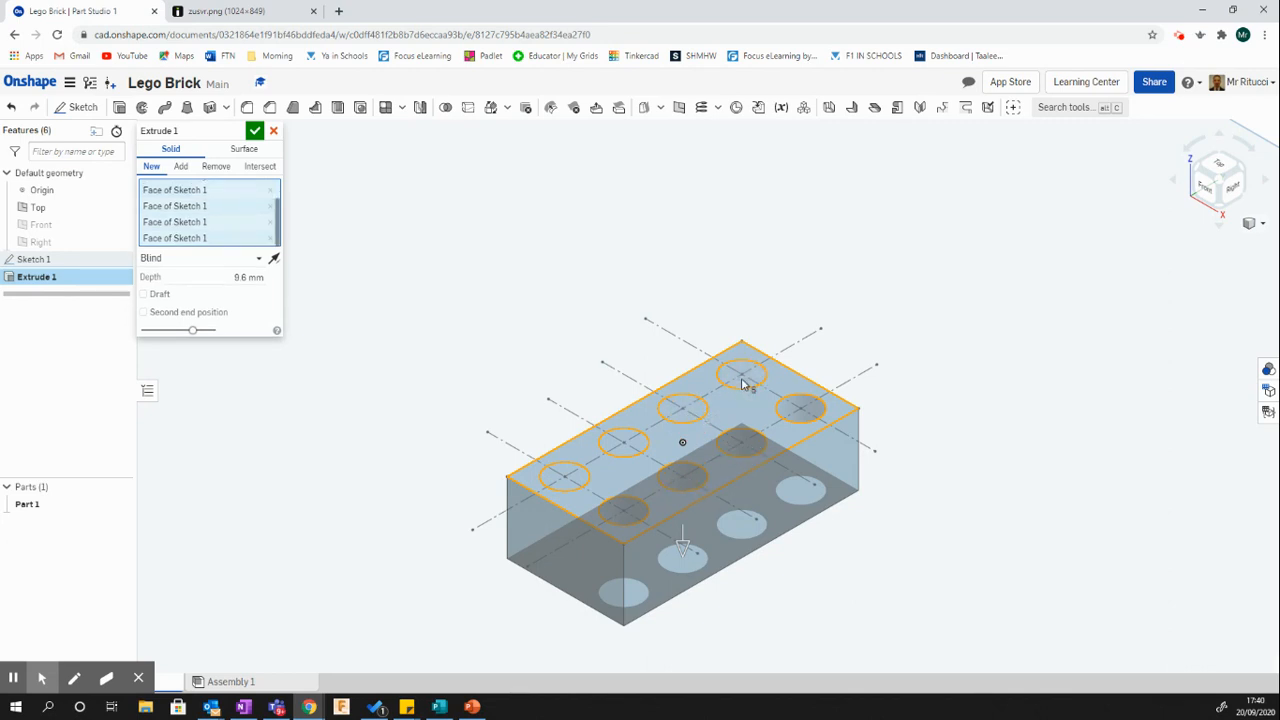
left_click(812, 418)
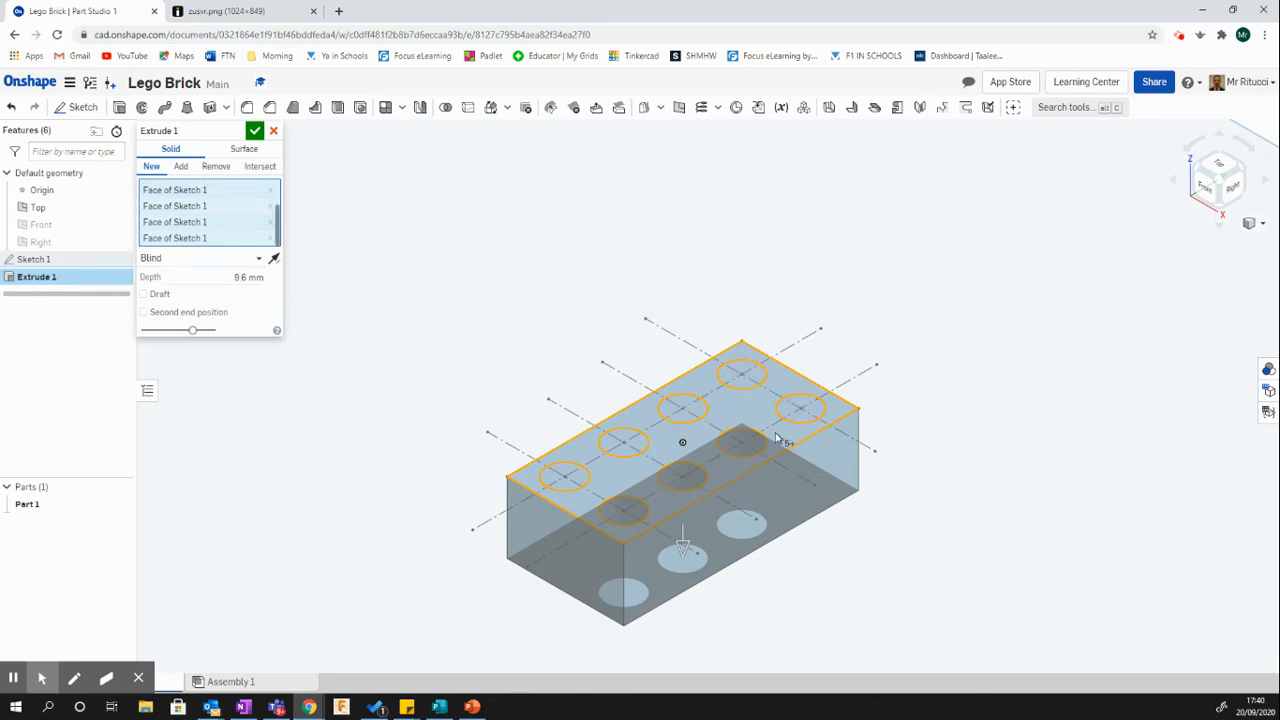
left_click(731, 452)
left_click(684, 489)
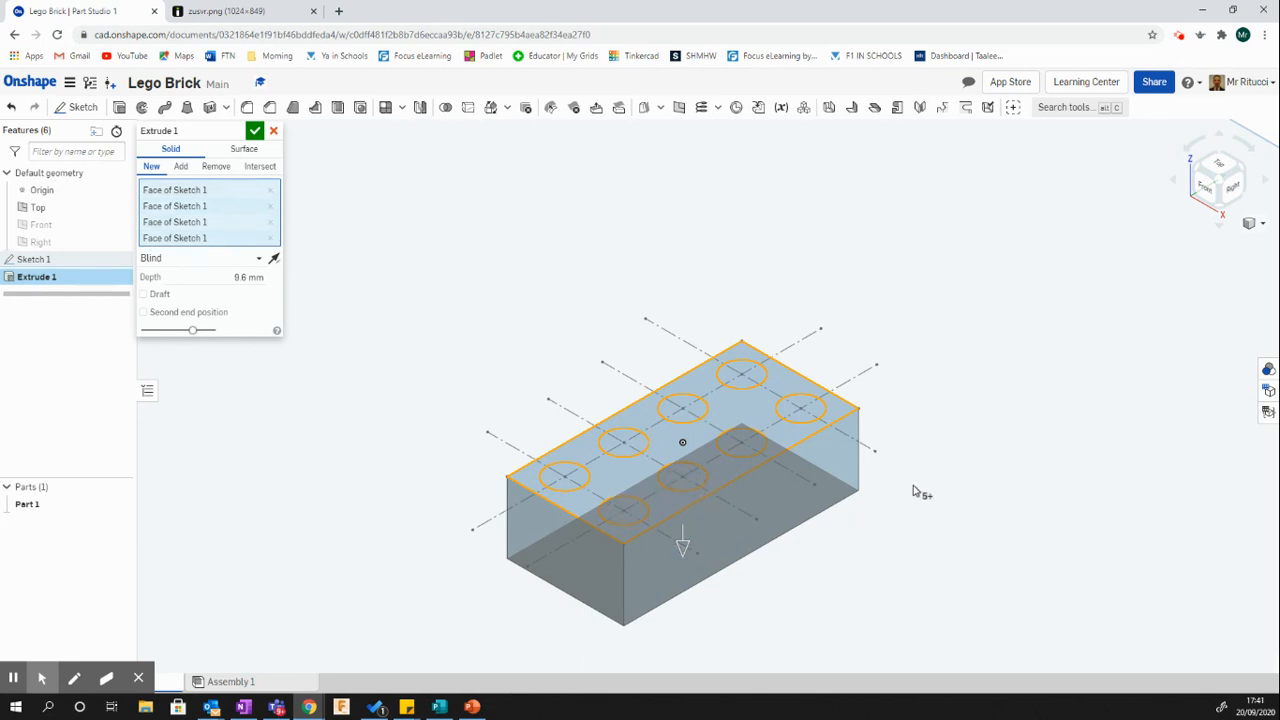
scroll(912, 490, "down", 2)
scroll(858, 536, "up", 1)
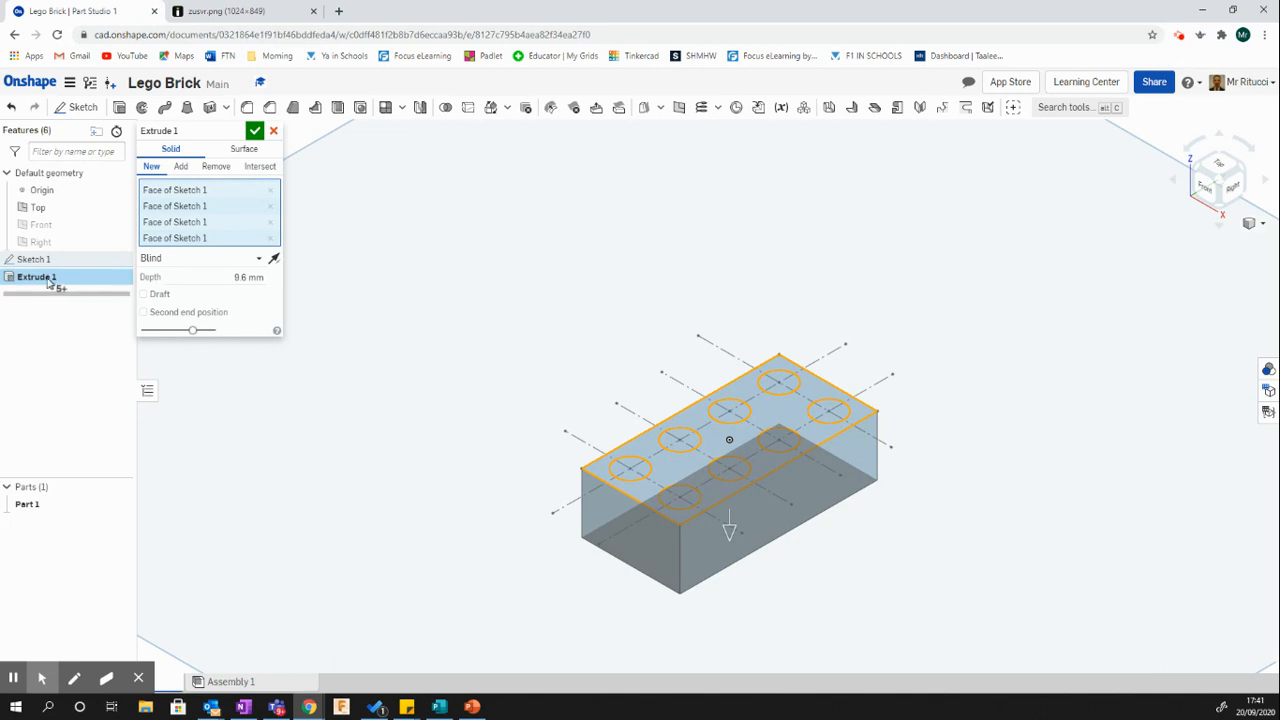
left_click(255, 131)
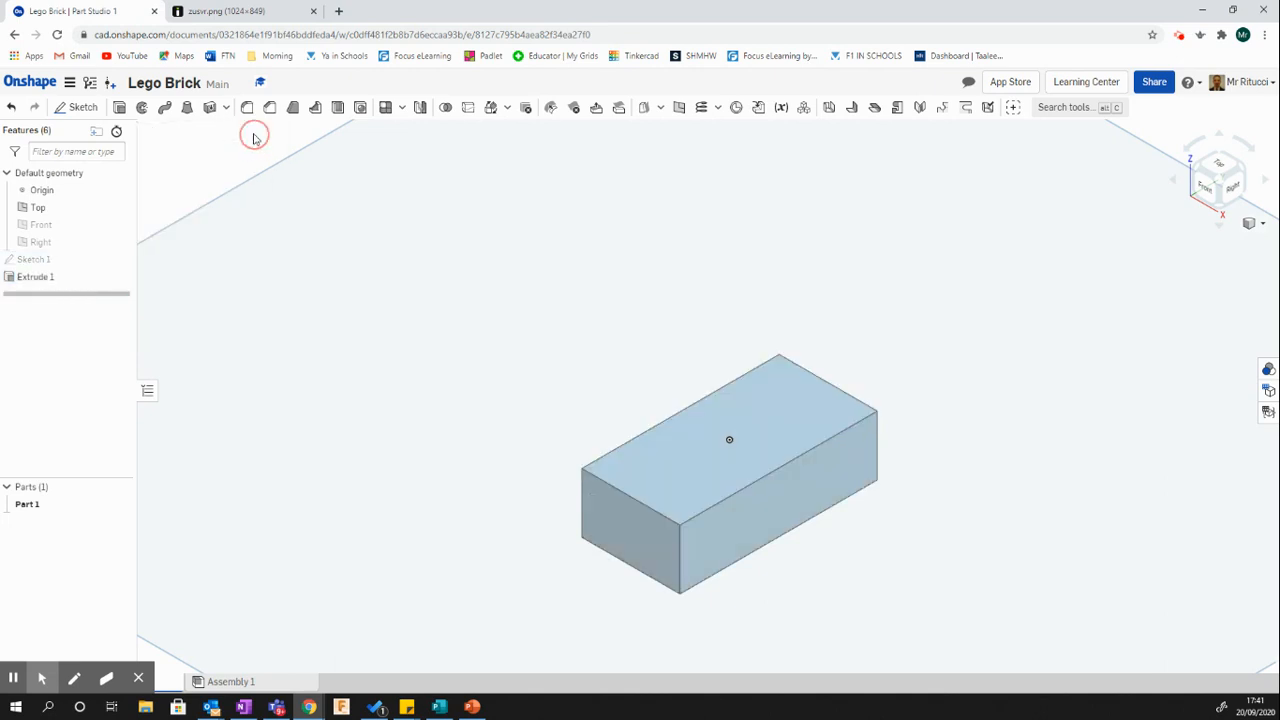
- Show the hidden base sketch on the solid block's upper face
scroll(561, 318, "down", 2)
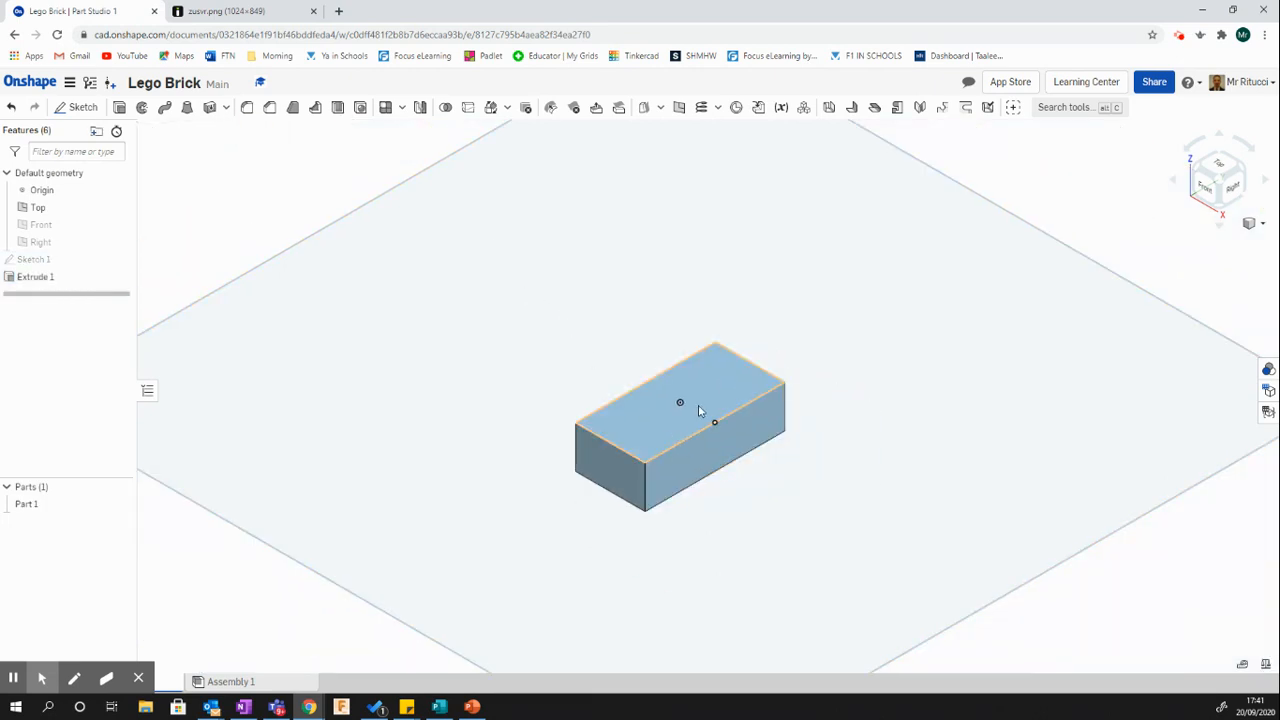
scroll(683, 480, "up", 2)
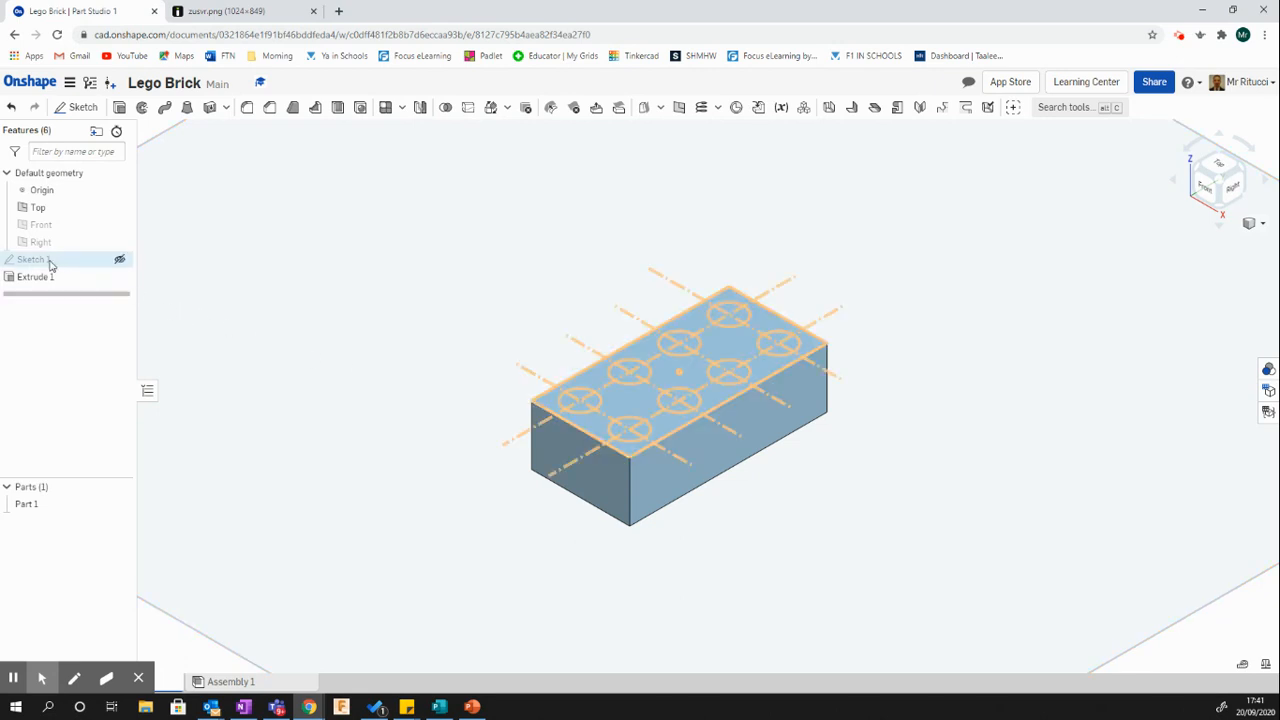
left_click(120, 260)
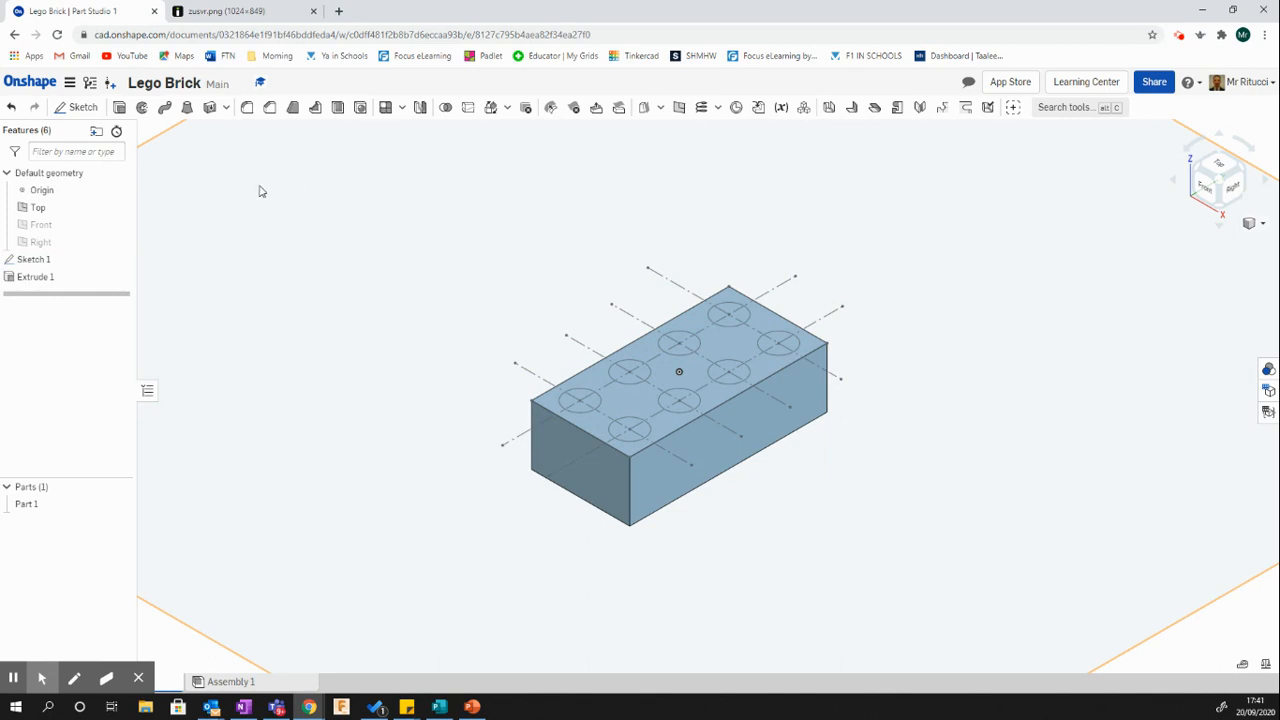
- Start an Extrude that adds to the brick and select all eight stud circle regions of the base sketch
left_click(119, 107)
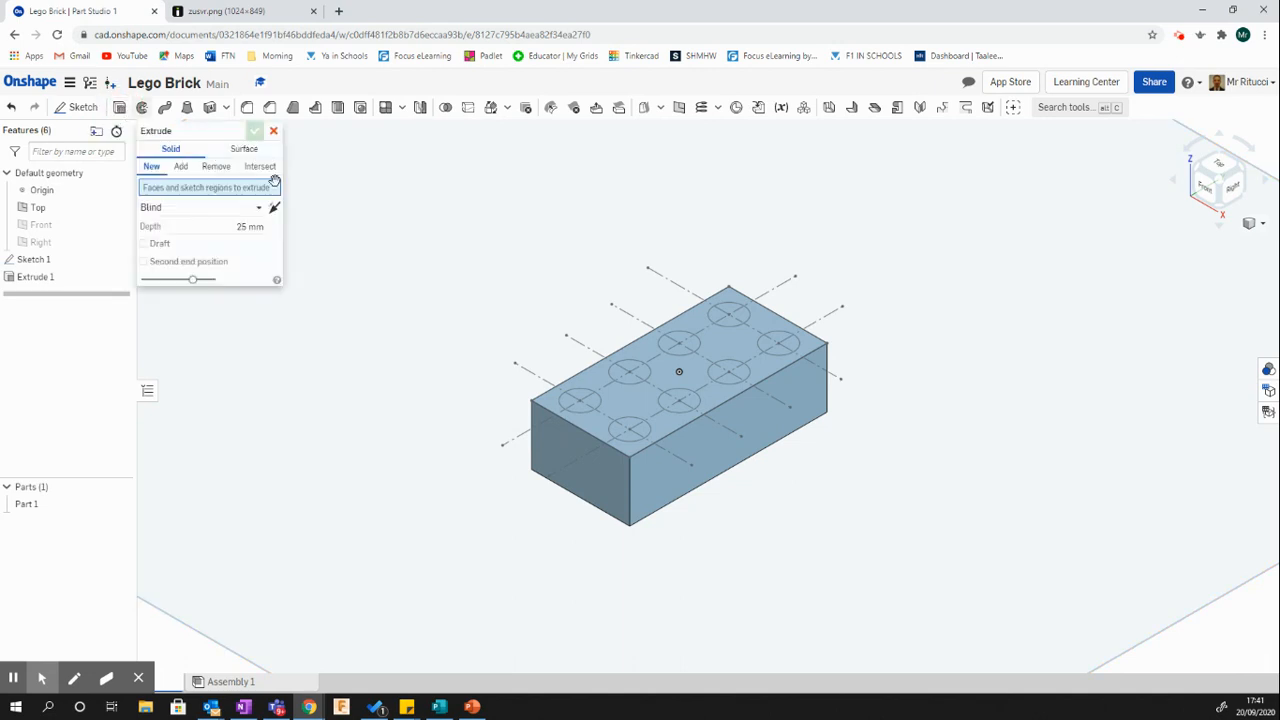
scroll(505, 305, "up", 2)
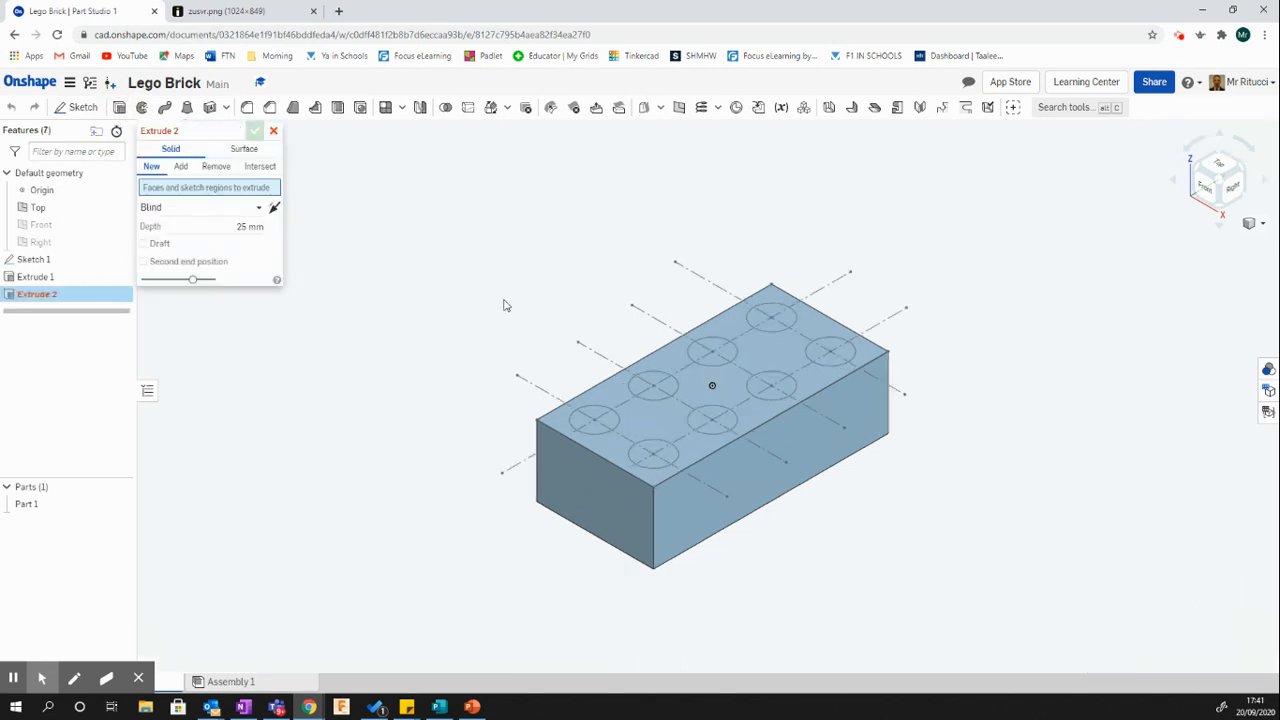
left_click(596, 430)
left_click(657, 394)
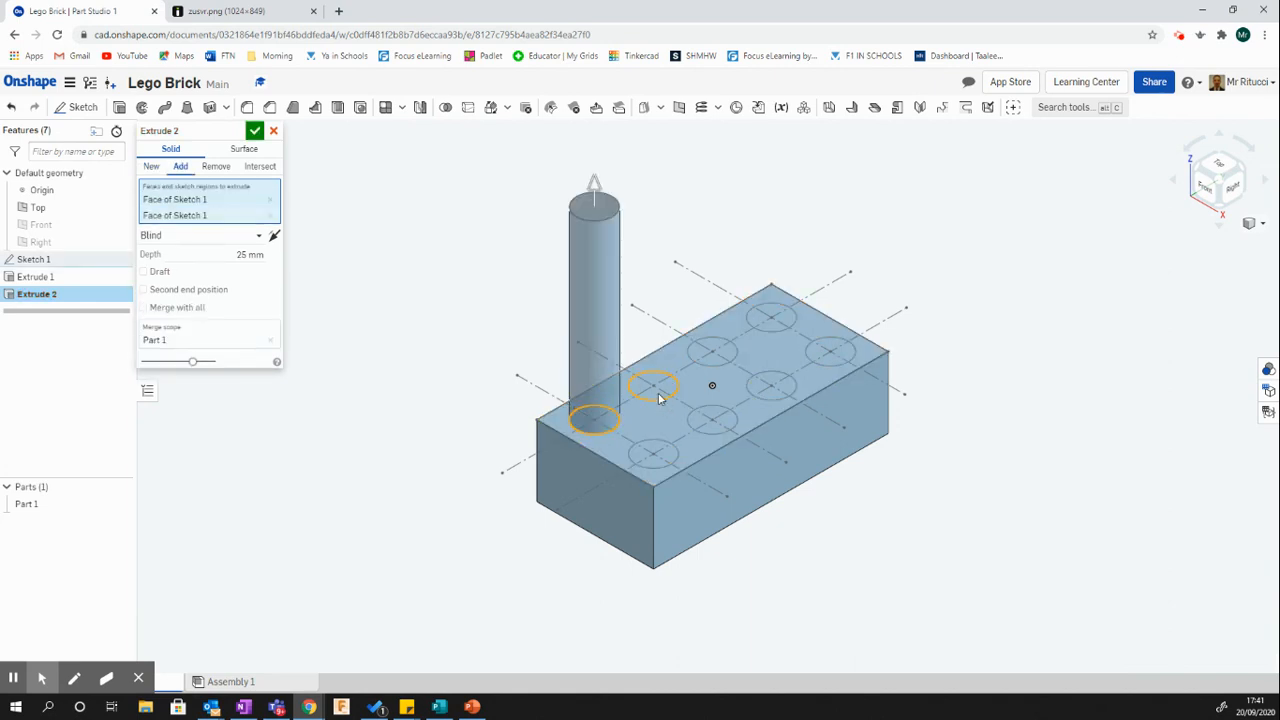
left_click(735, 351)
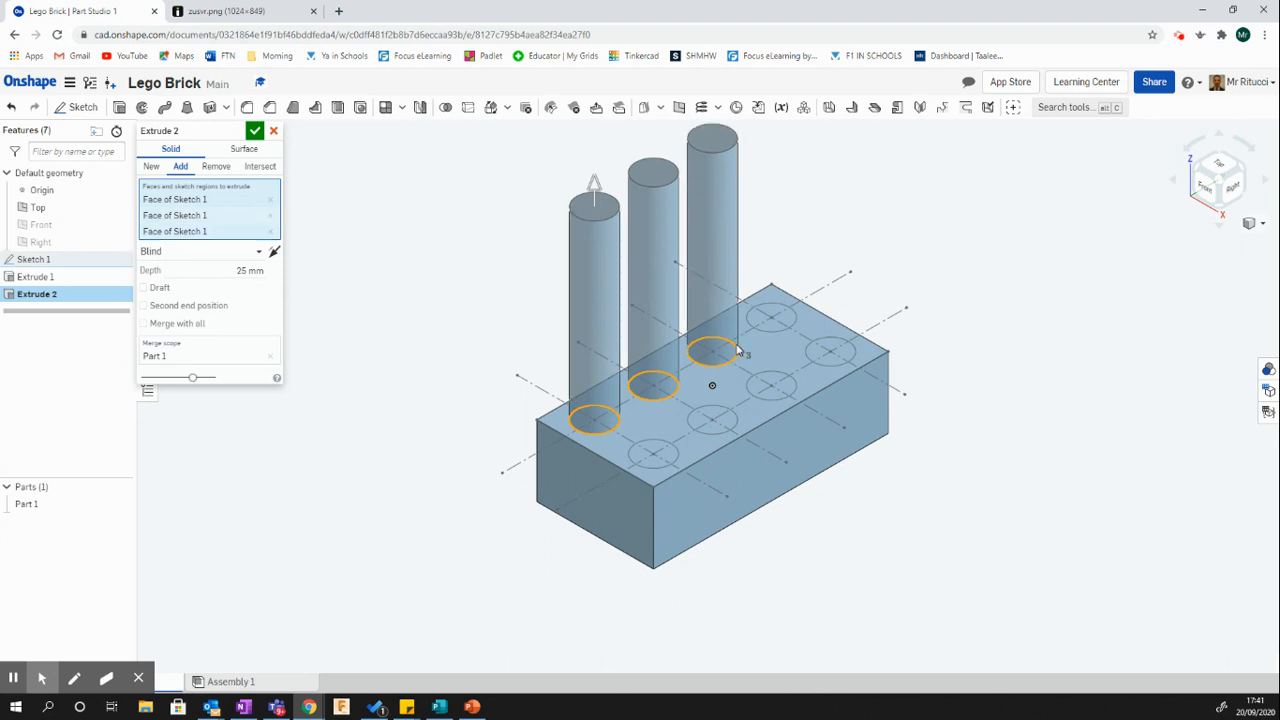
left_click(775, 322)
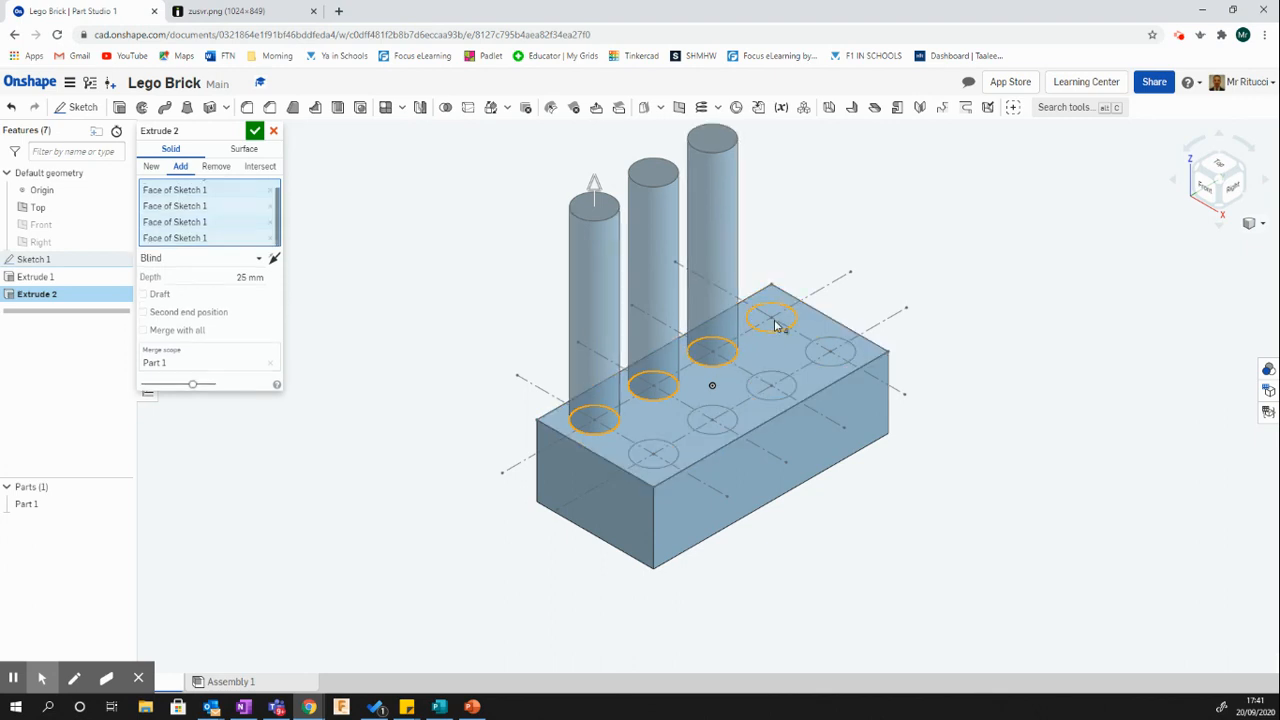
left_click(845, 352)
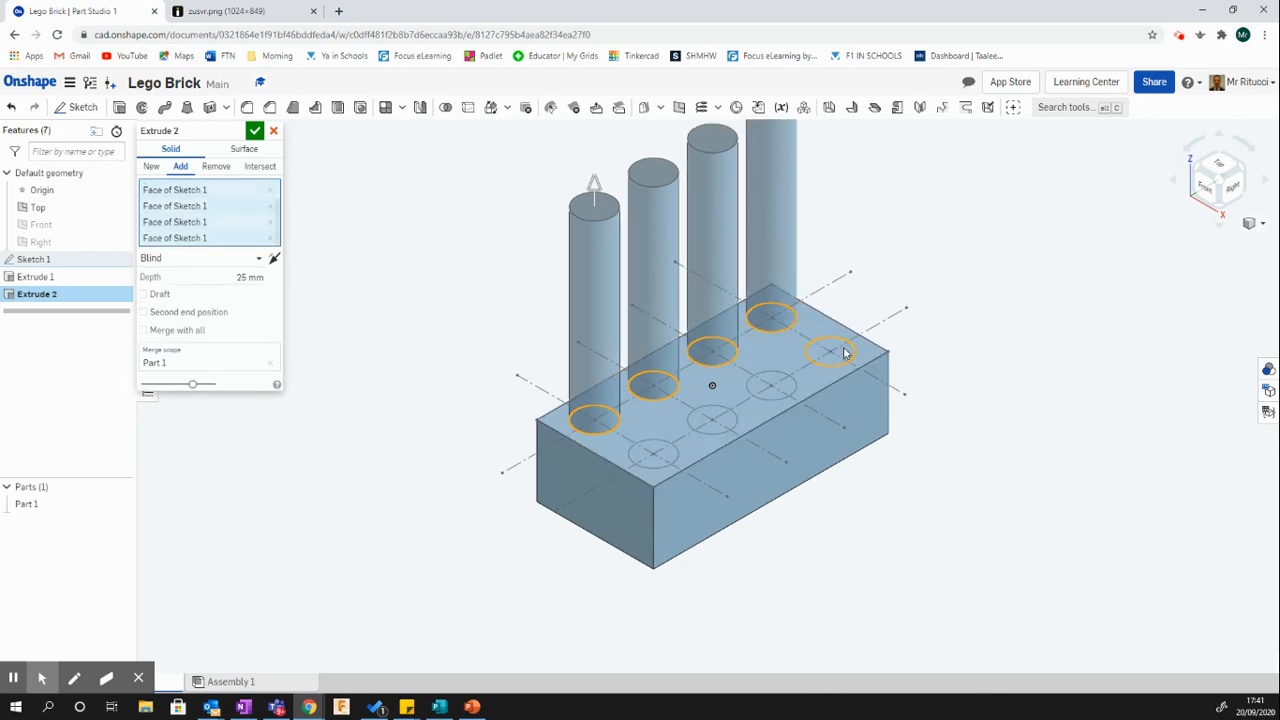
left_click(775, 384)
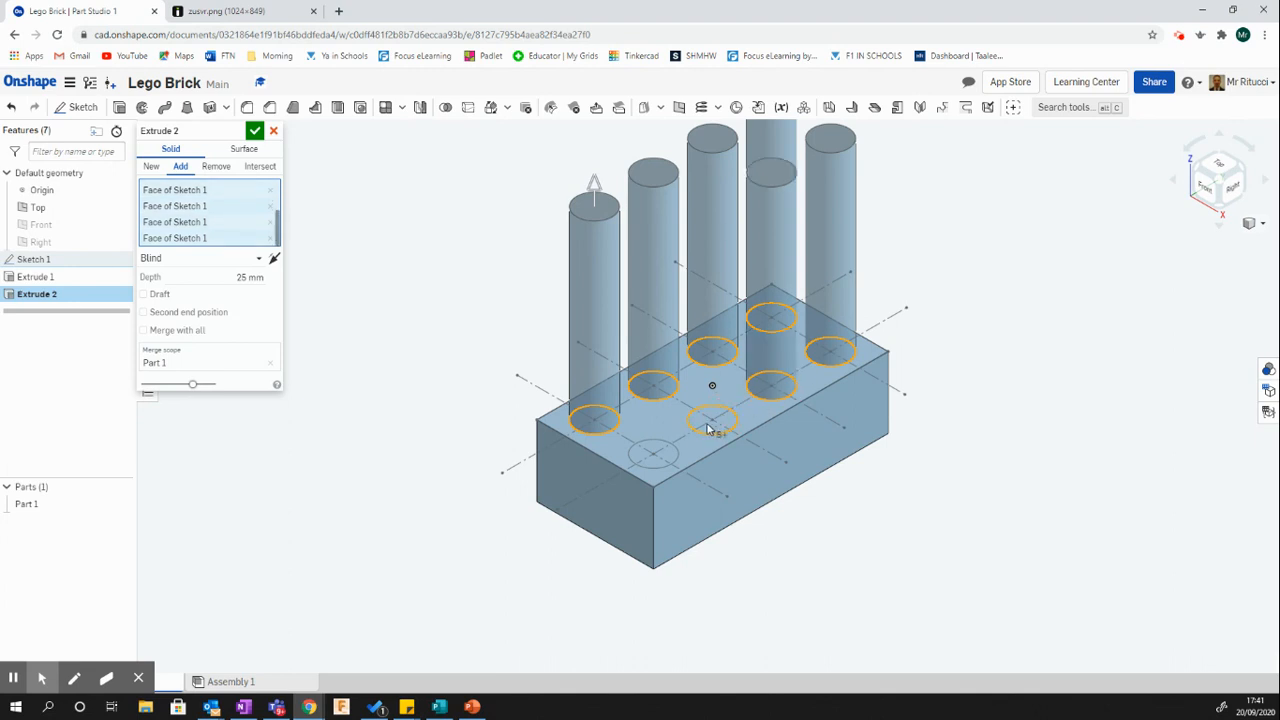
left_click(715, 420)
left_click(667, 452)
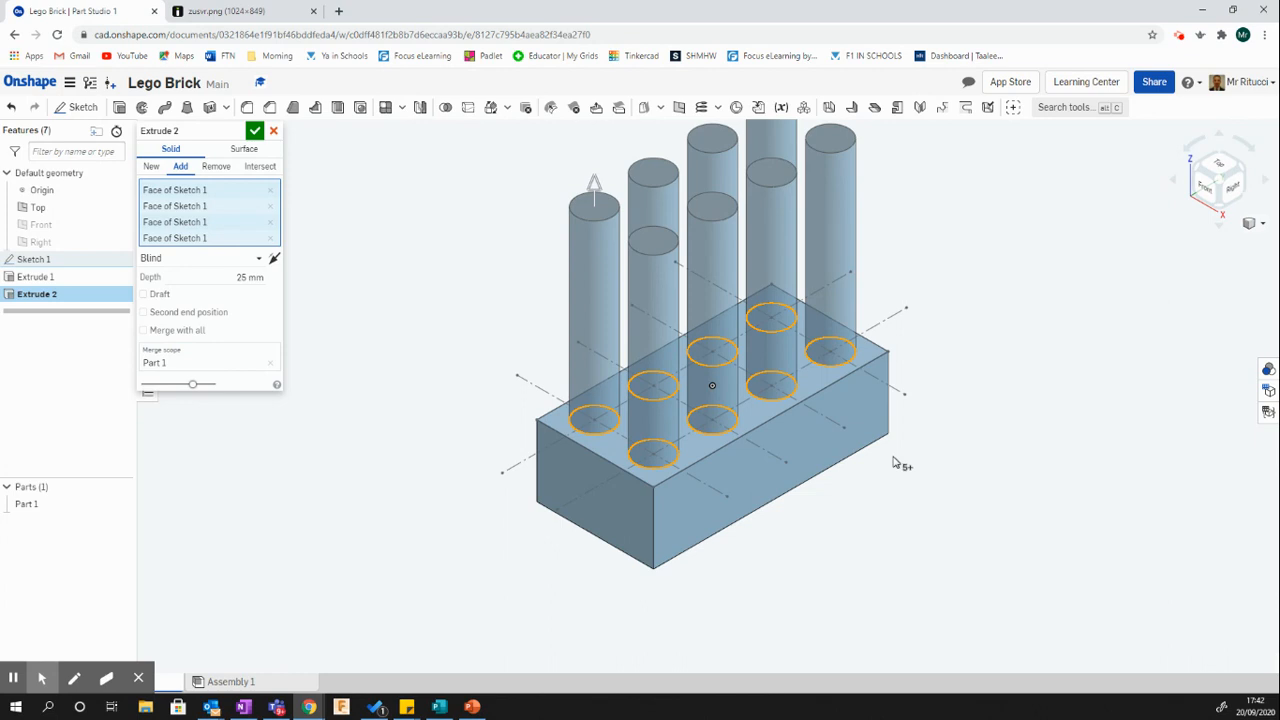
- Check the stud height in the reference drawing and finish the stud extrusion with a depth of 1.8 mm
left_click(252, 12)
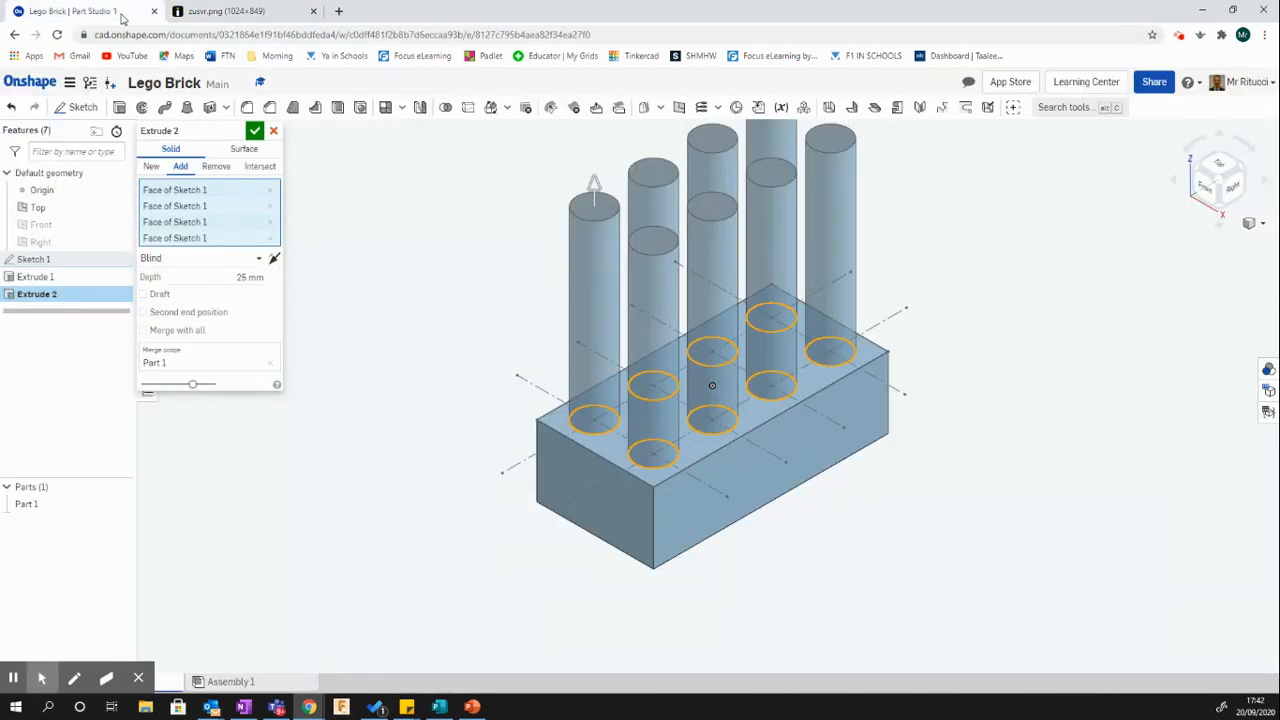
left_click(80, 11)
left_click(228, 277)
type("1")
type(".8")
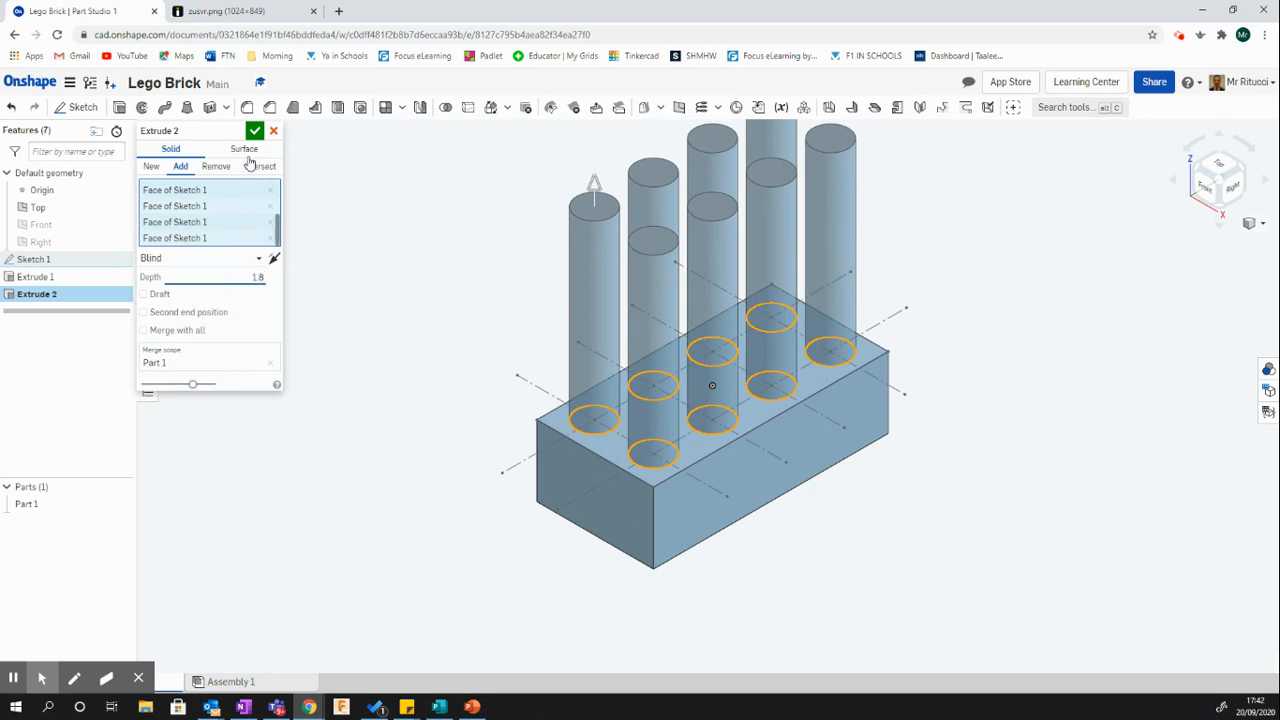
left_click(255, 130)
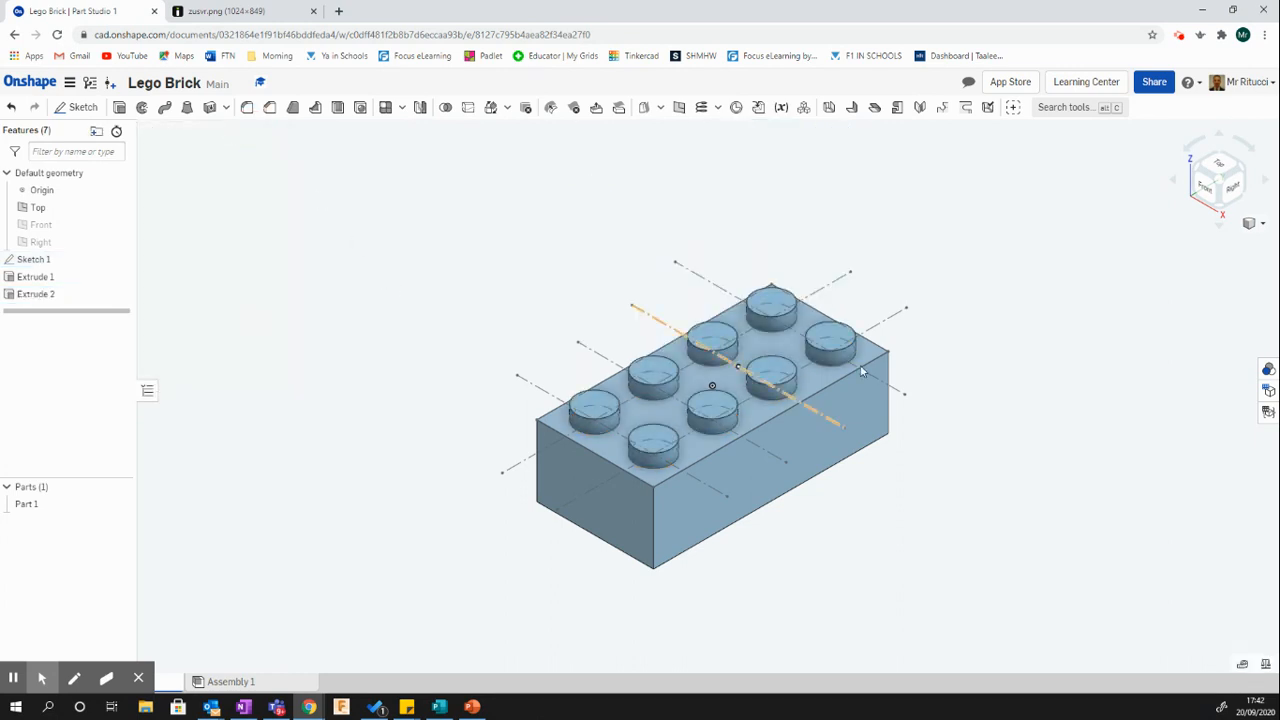
- Hide the base sketch so that only the solid brick and its studs are displayed
scroll(863, 449, "up", 2)
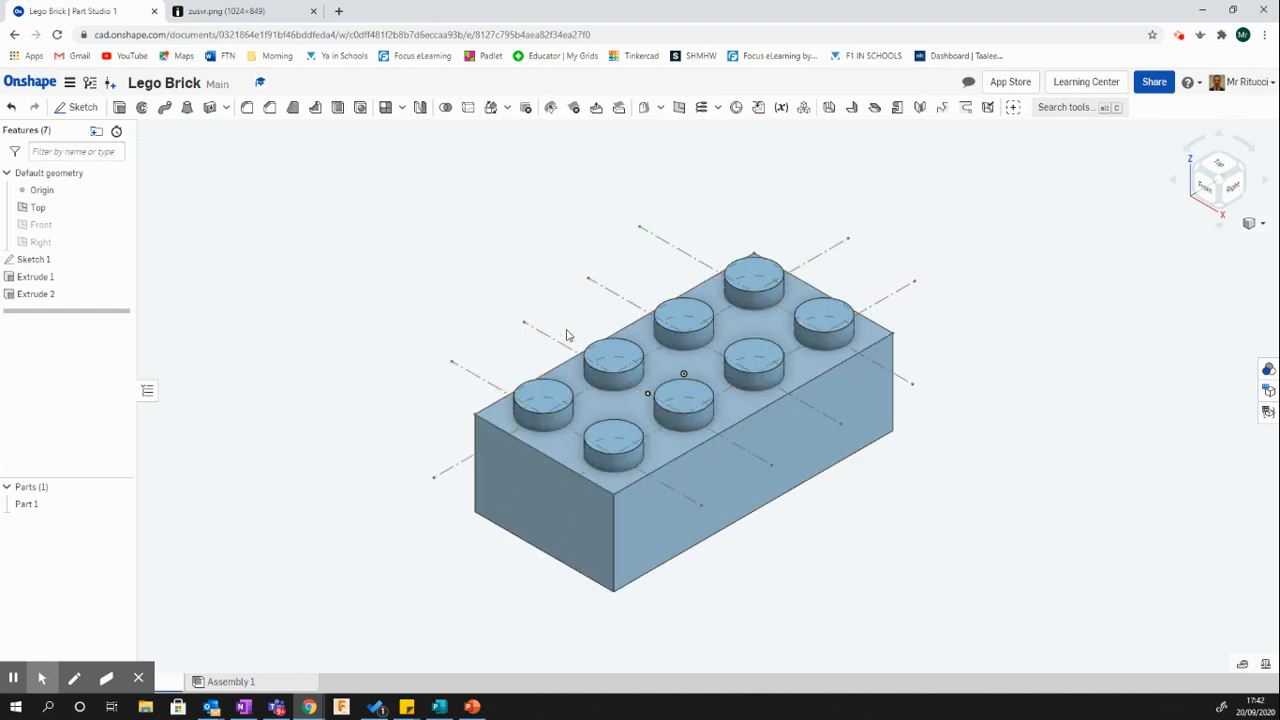
left_click(122, 259)
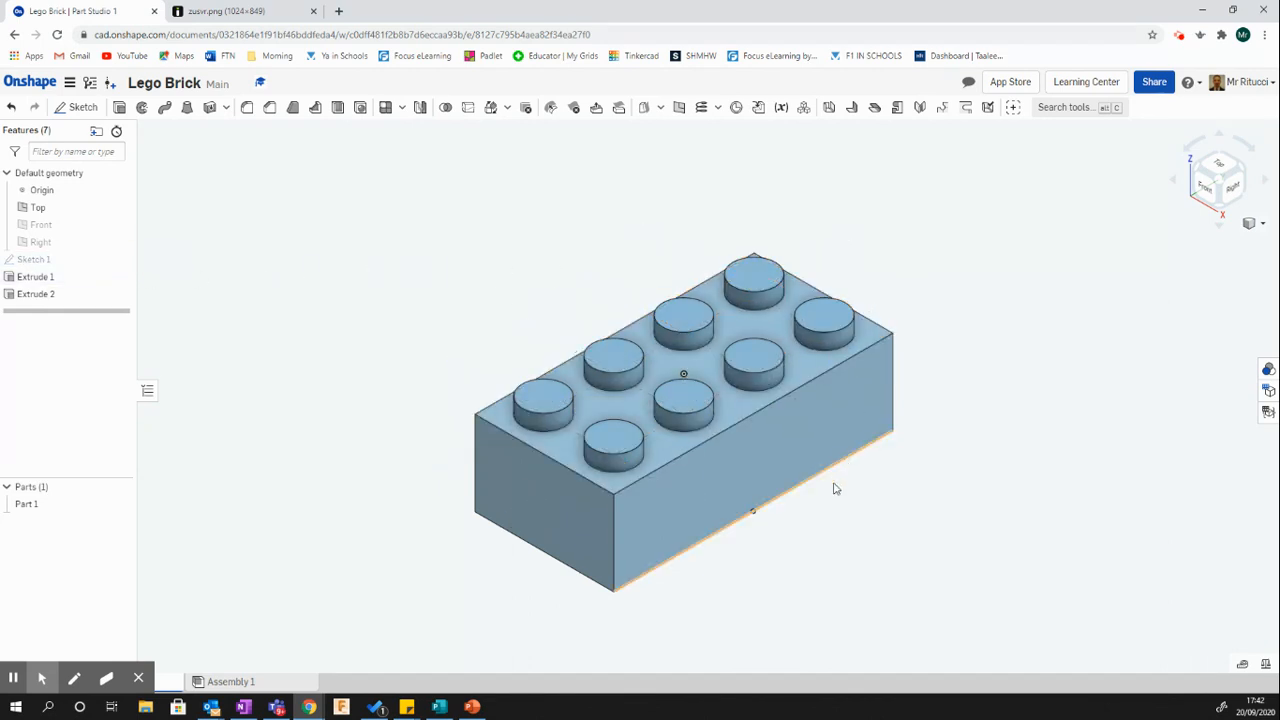
scroll(863, 514, "up", 3)
scroll(865, 513, "down", 5)
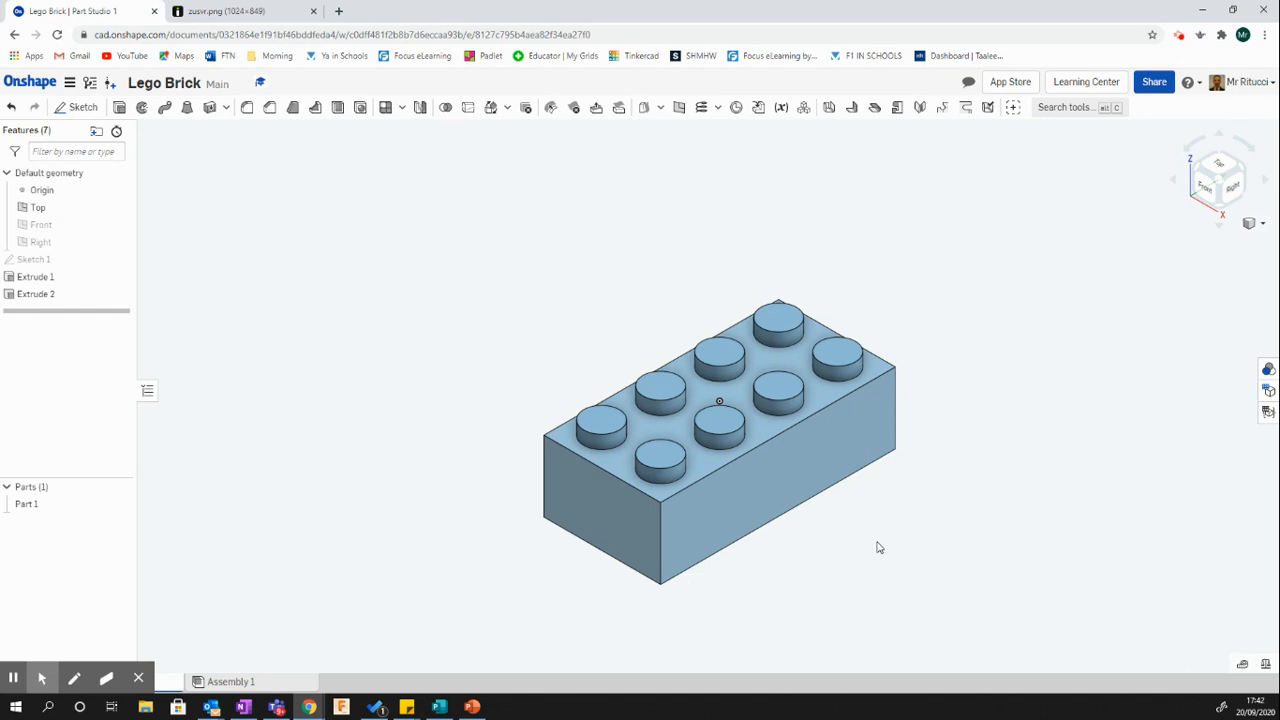
scroll(879, 547, "up", 1)
scroll(879, 547, "up", 1)
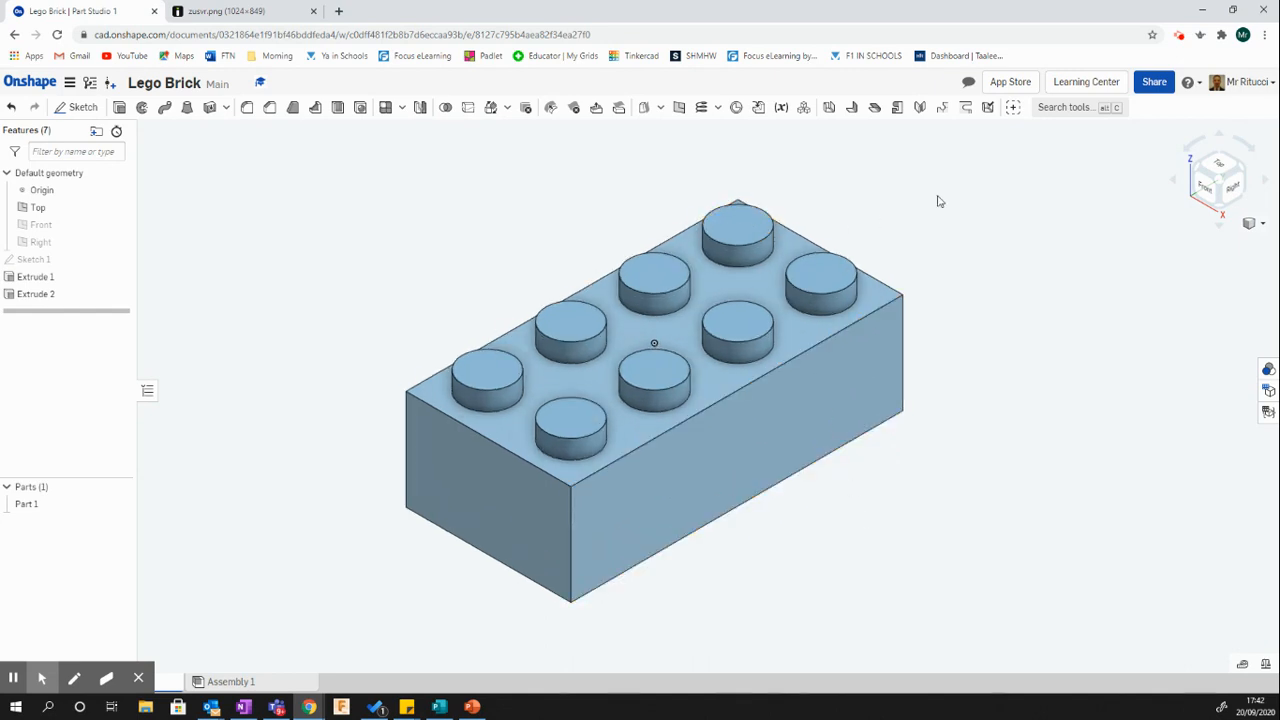
scroll(391, 193, "up", 1)
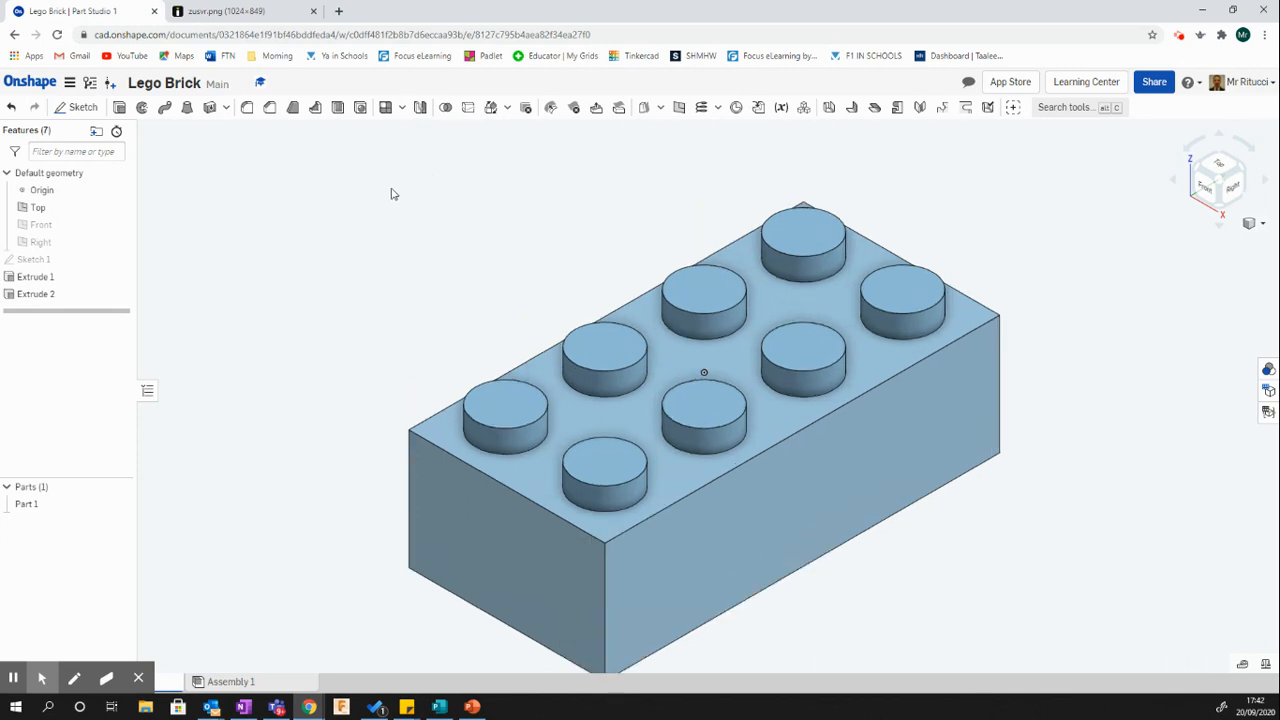
- Select the top circular edges of all eight studs and start an equal-distance Chamfer on them
left_click(524, 426)
left_click(627, 374)
left_click(728, 314)
left_click(802, 255)
left_click(621, 486)
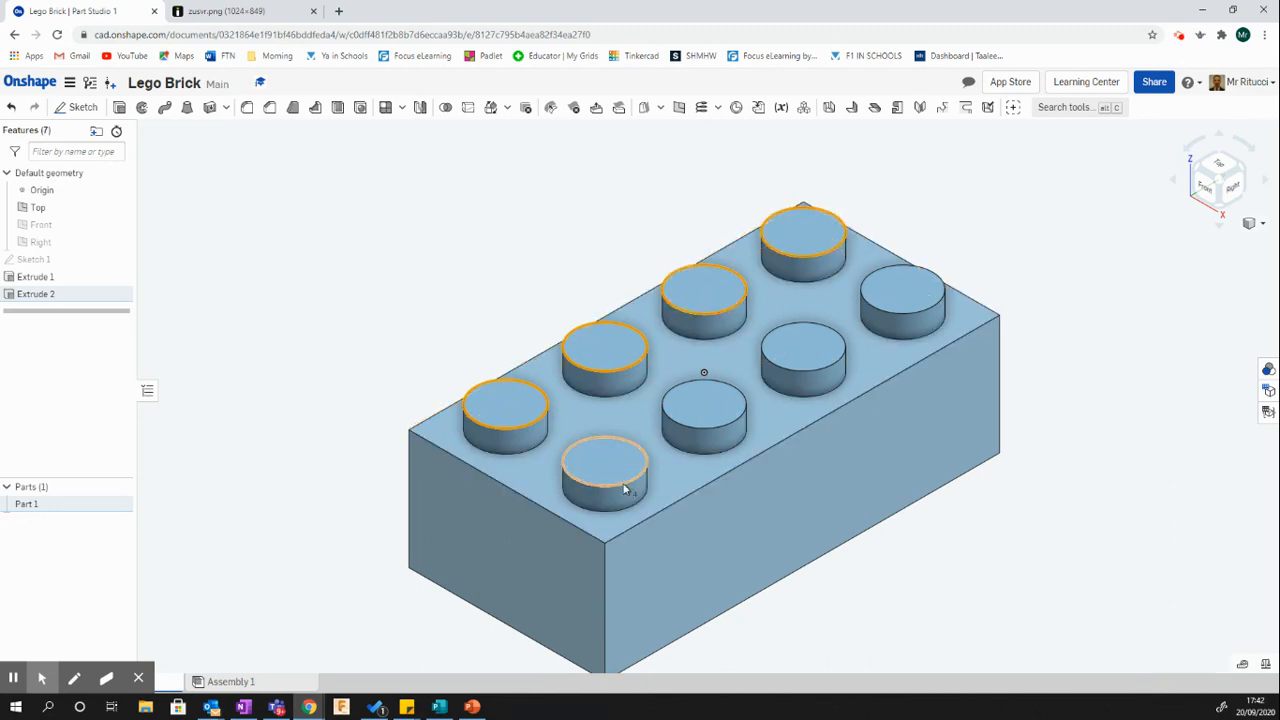
left_click(709, 426)
left_click(819, 374)
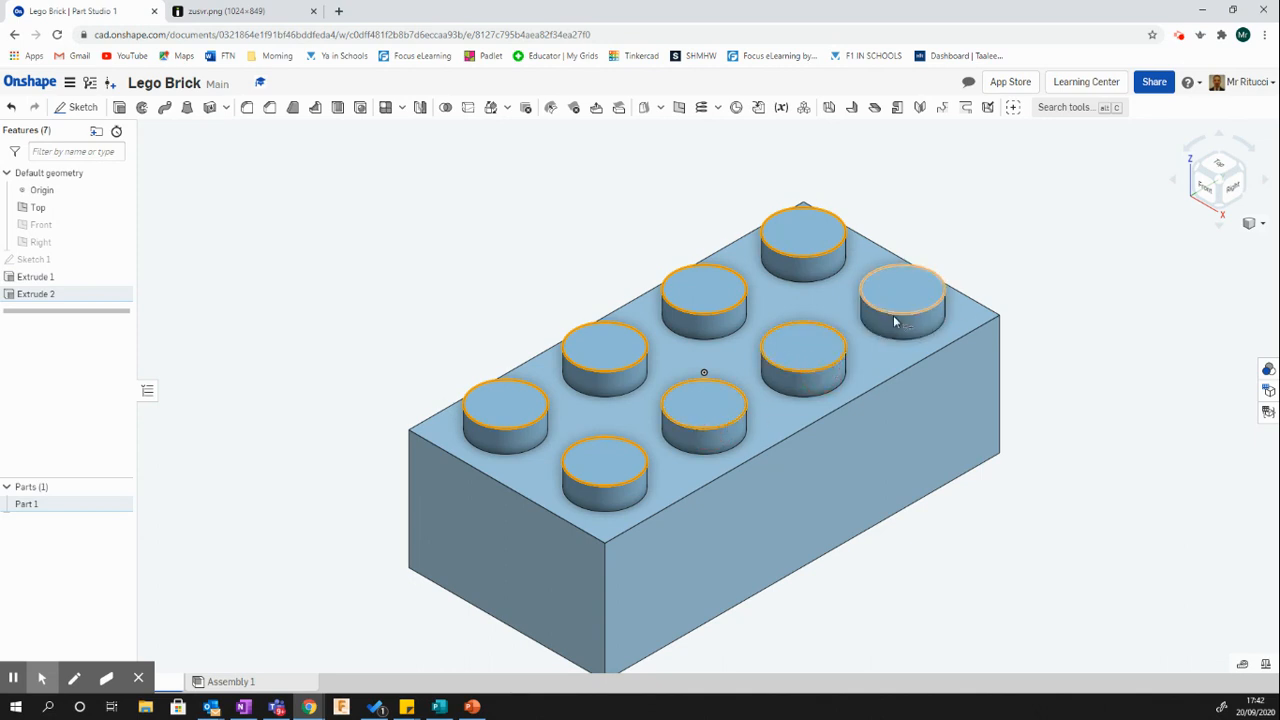
left_click(893, 318)
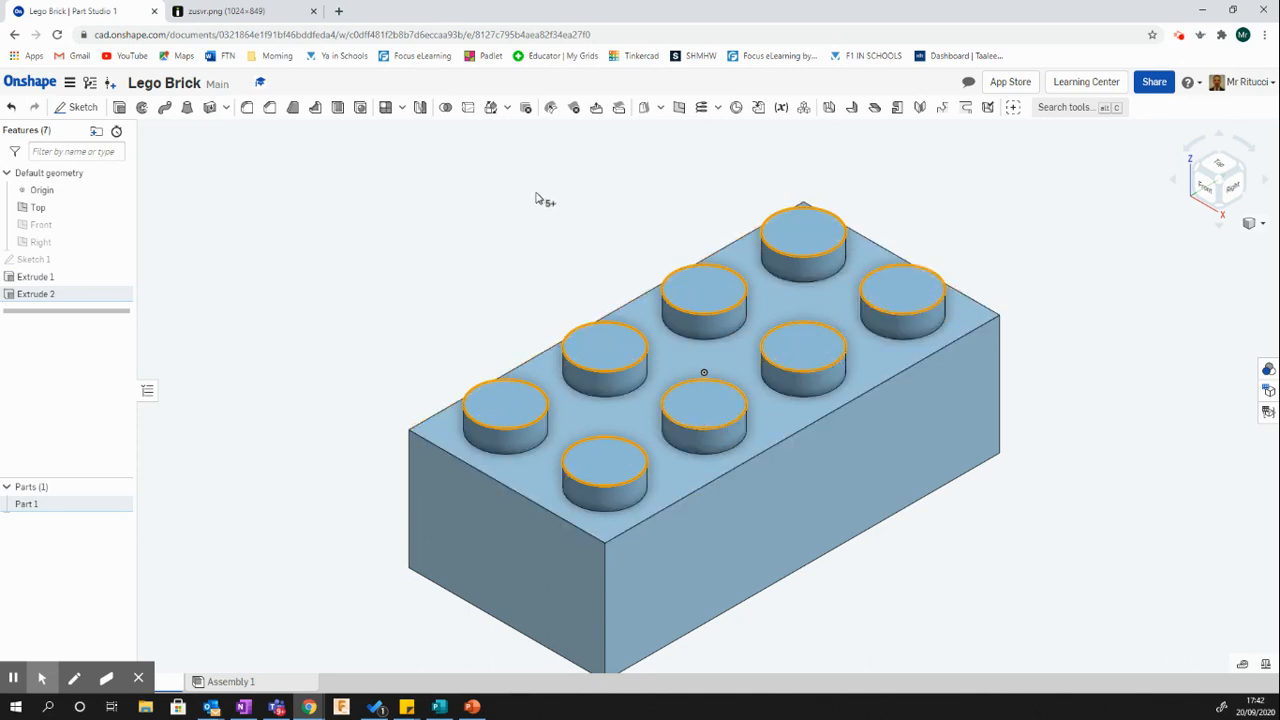
left_click(270, 108)
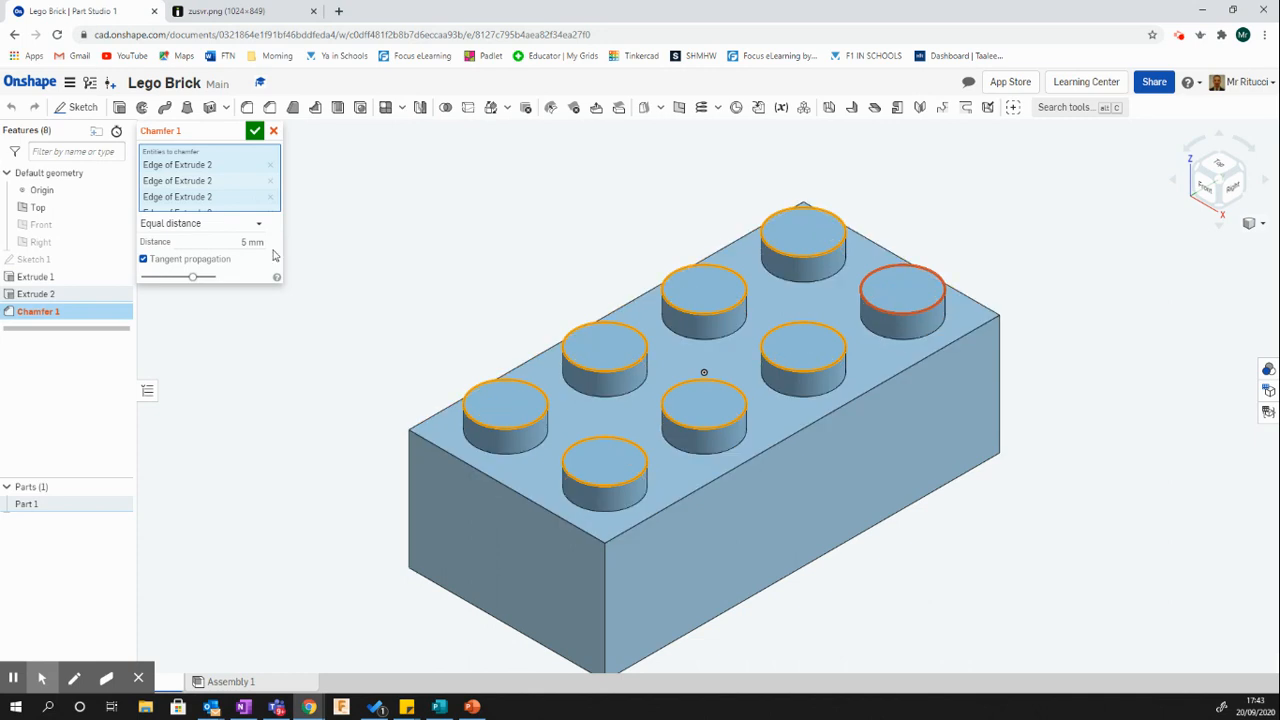
- Try a chamfer distance of 2 mm on the stud edges
left_click(235, 241)
type("1")
key("Return")
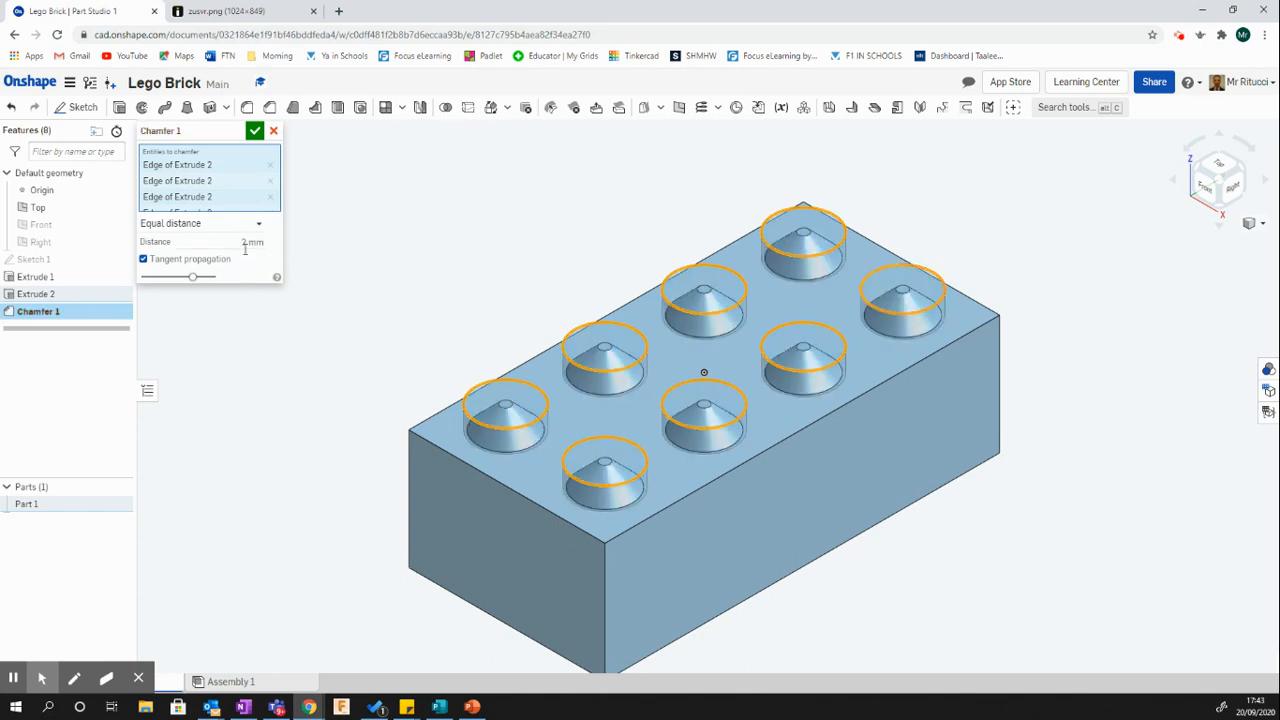
- Set the chamfer distance on the stud edges to 0.2 mm and accept the chamfer
left_click(238, 242)
type("0.2")
key("Return")
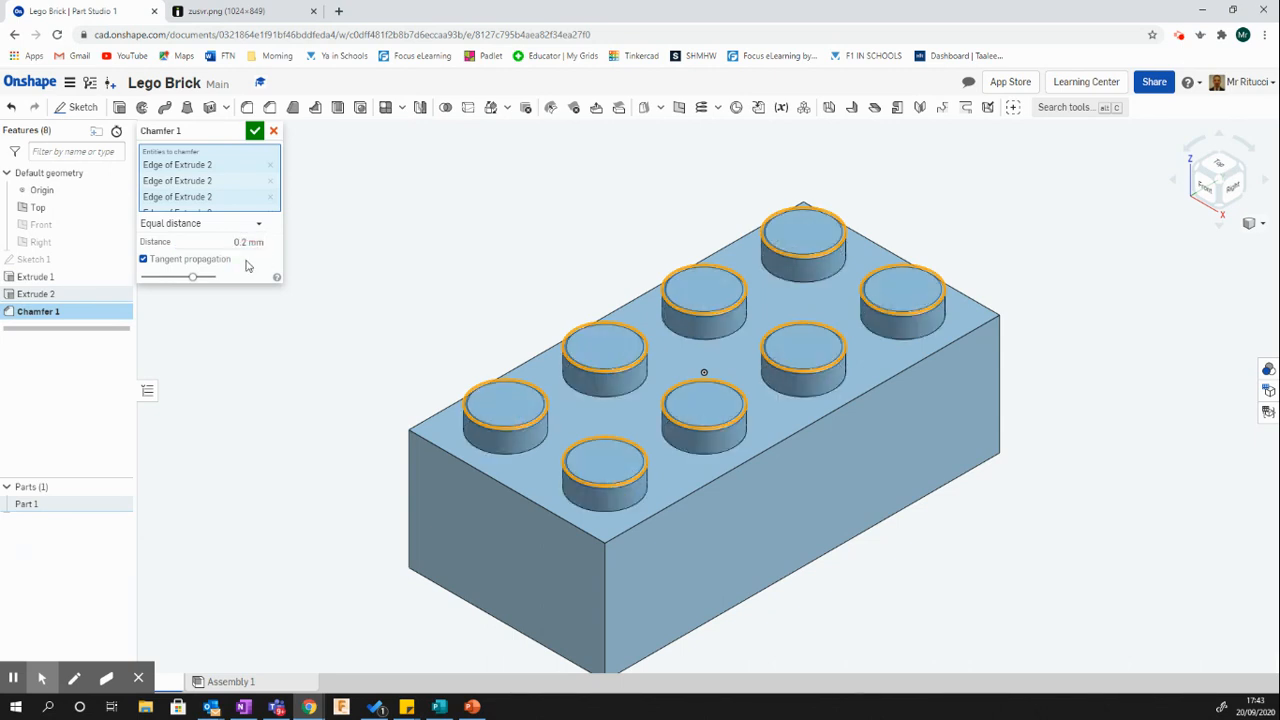
left_click(255, 131)
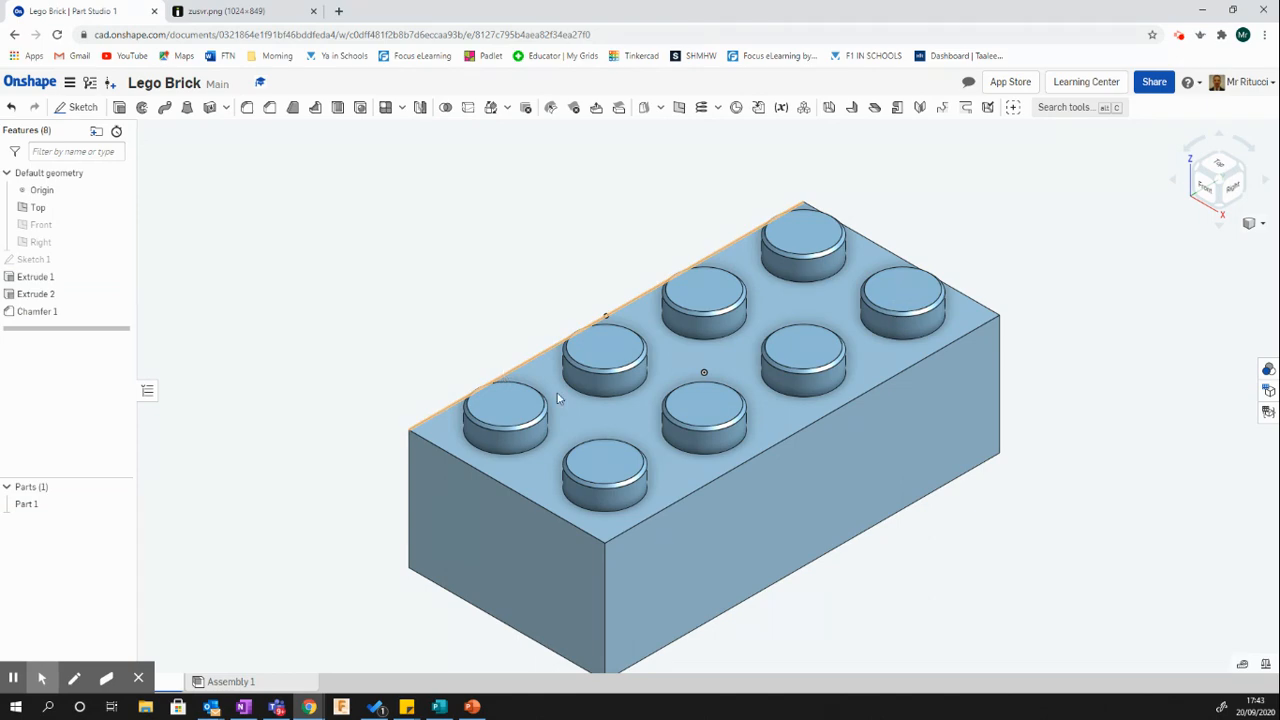
- Examine the chamfered stud edges up close and the whole brick from another angle
scroll(760, 455, "up", 3)
scroll(705, 405, "up", 3)
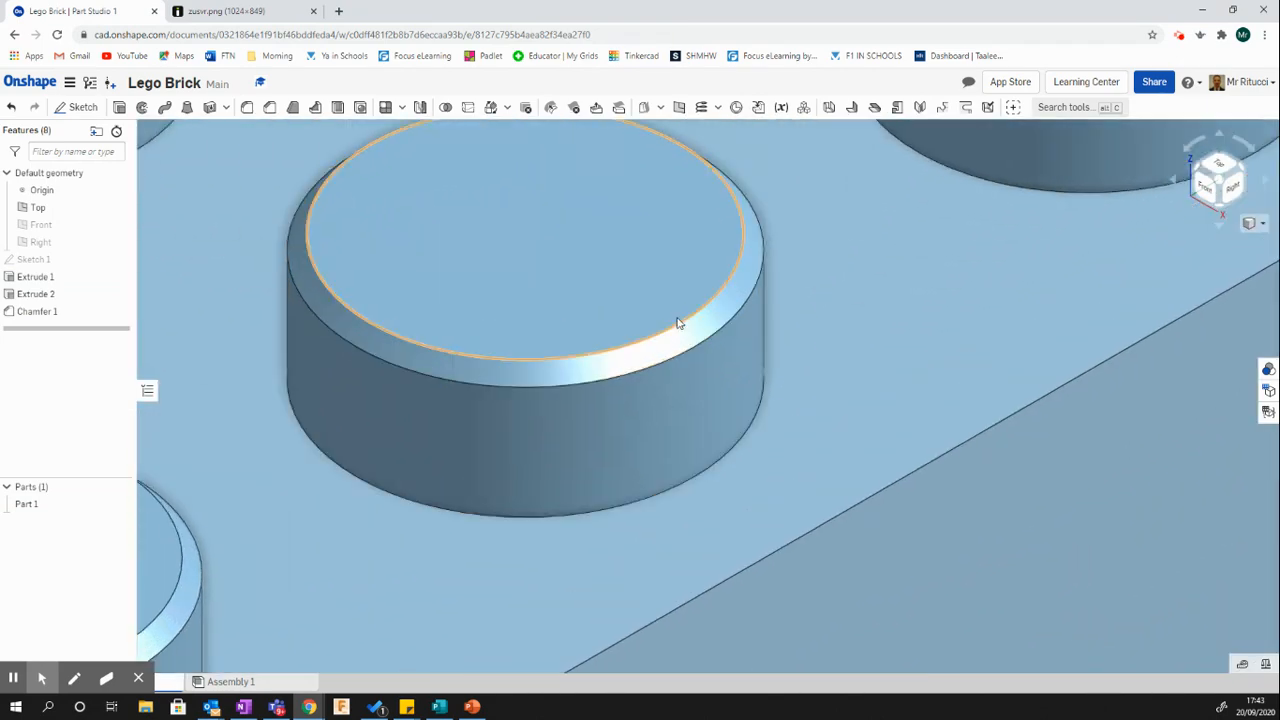
scroll(700, 355, "down", 10)
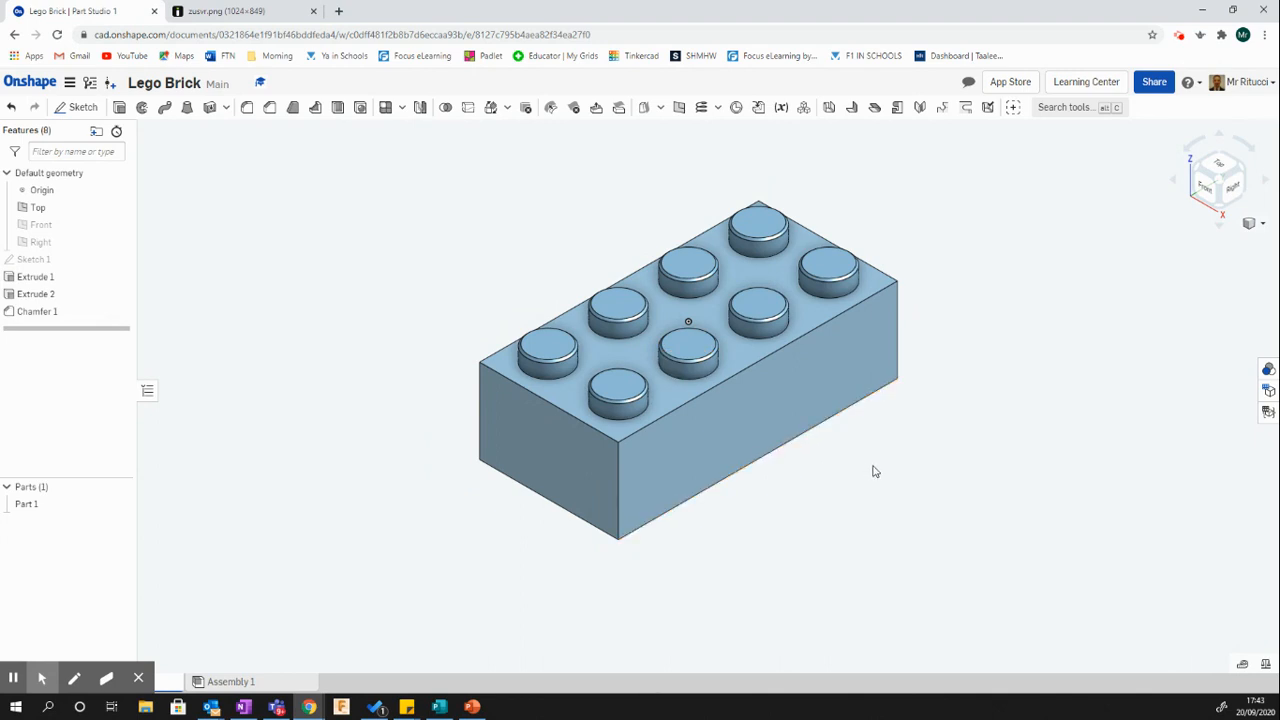
mouse_move(868, 490)
right_mouse_down()
mouse_move(854, 423)
mouse_move(882, 400)
mouse_move(883, 374)
mouse_move(863, 369)
mouse_move(837, 389)
mouse_move(885, 490)
mouse_move(816, 492)
mouse_move(849, 509)
mouse_move(840, 488)
mouse_move(865, 487)
right_mouse_up()
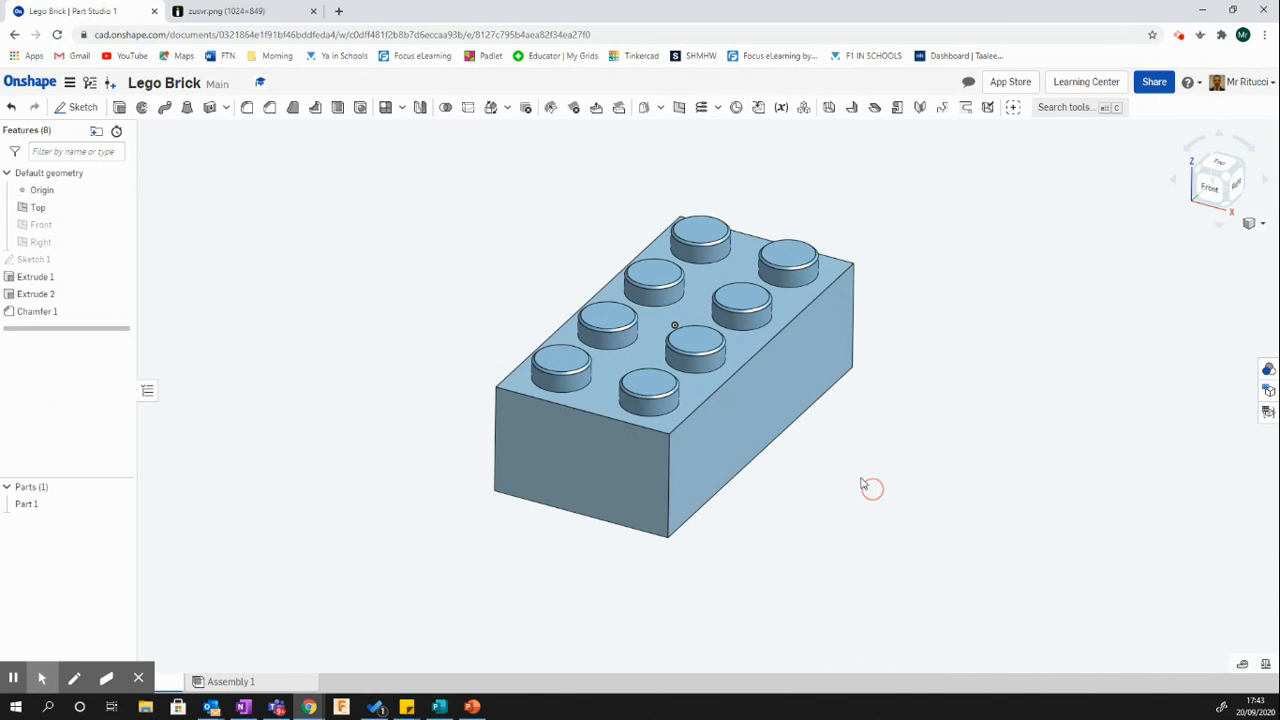
scroll(838, 461, "down", 3)
scroll(838, 461, "up", 3)
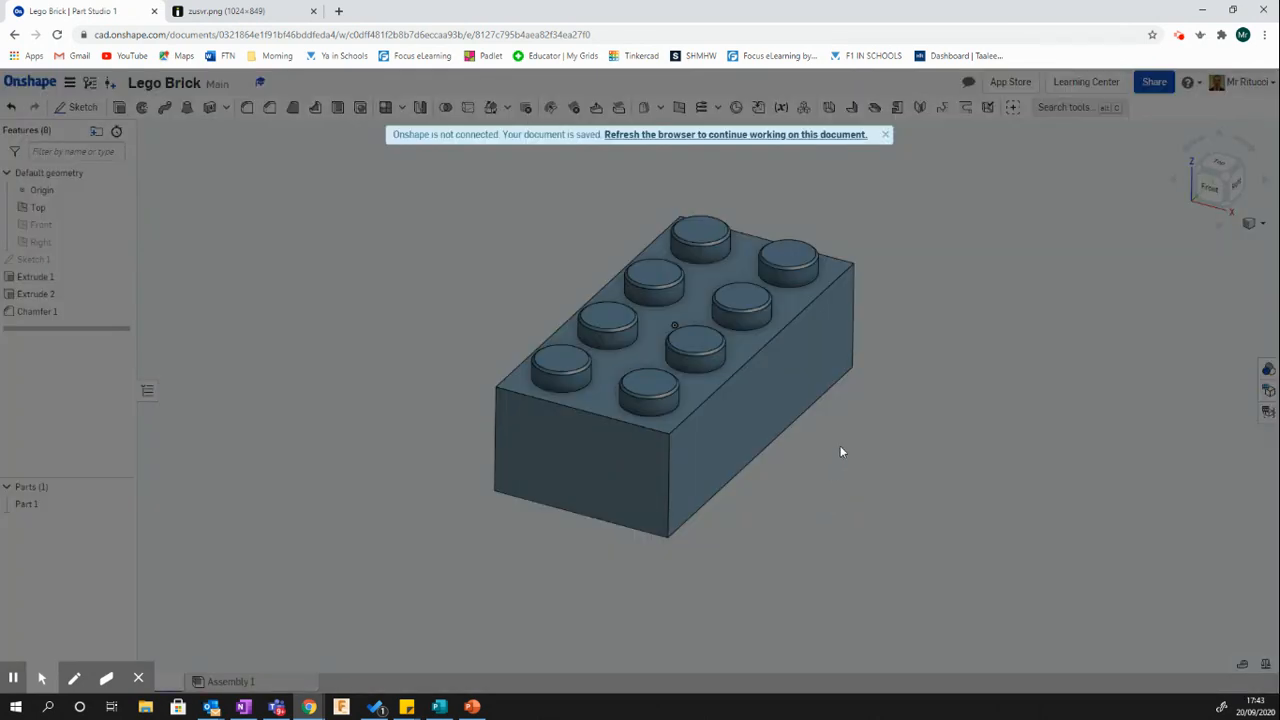
- Reload the disconnected brick document to continue working on it, leaving nothing selected
left_click(763, 136)
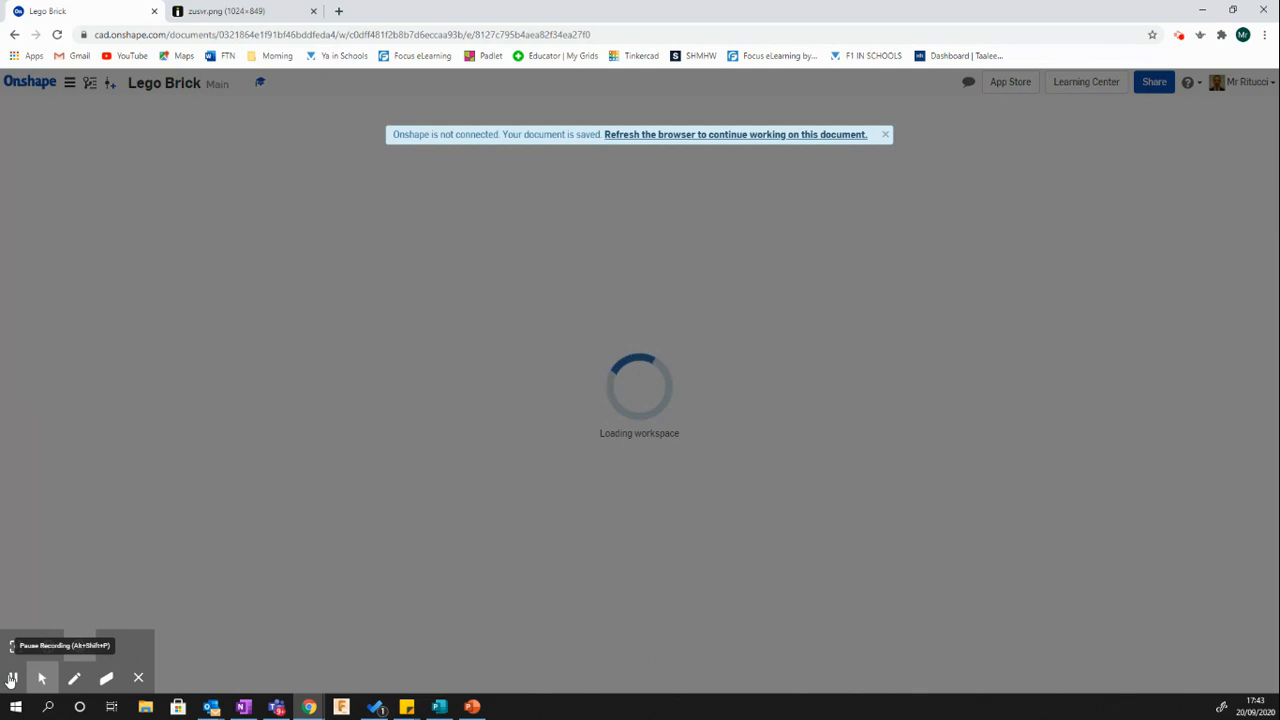
left_click(12, 679)
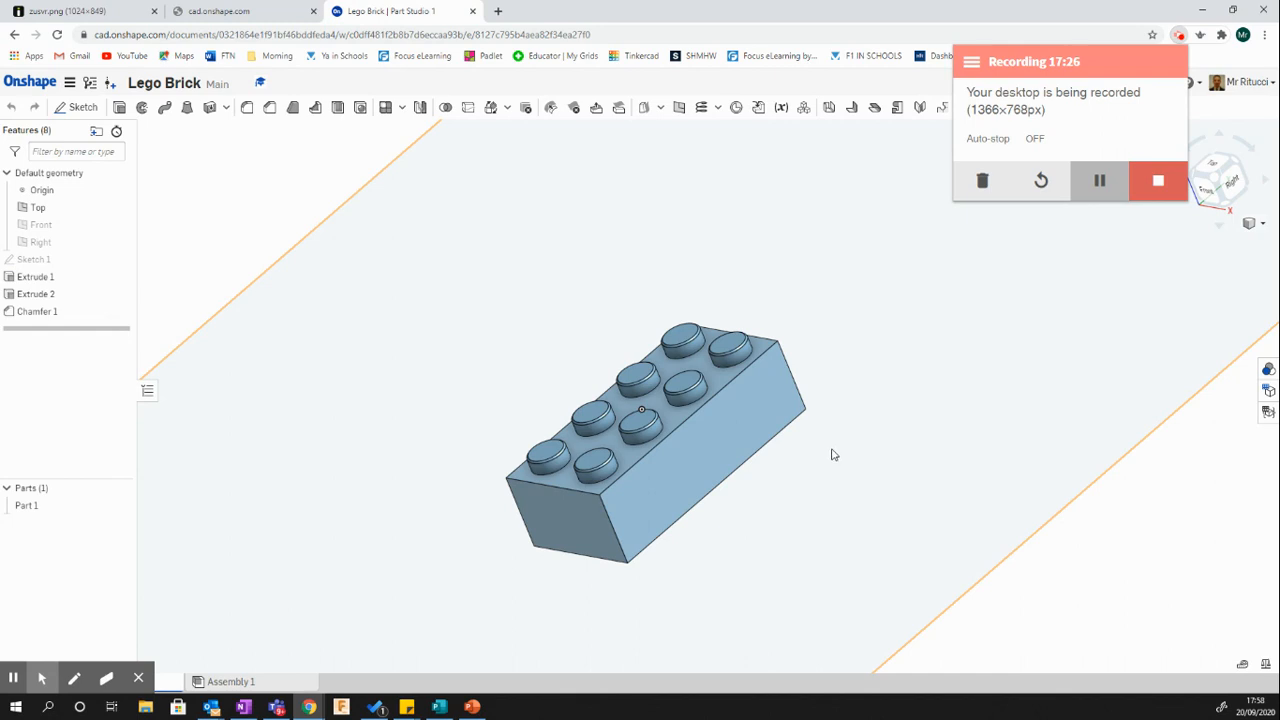
left_click(886, 406)
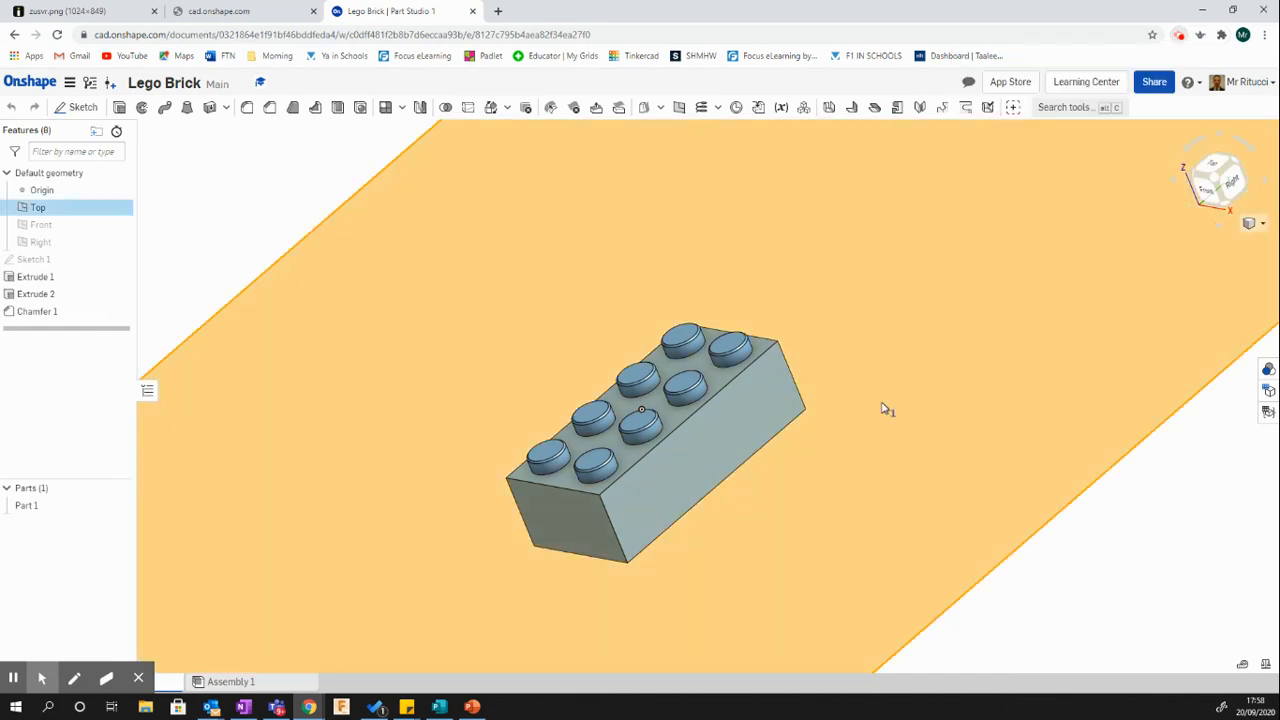
left_click(1128, 578)
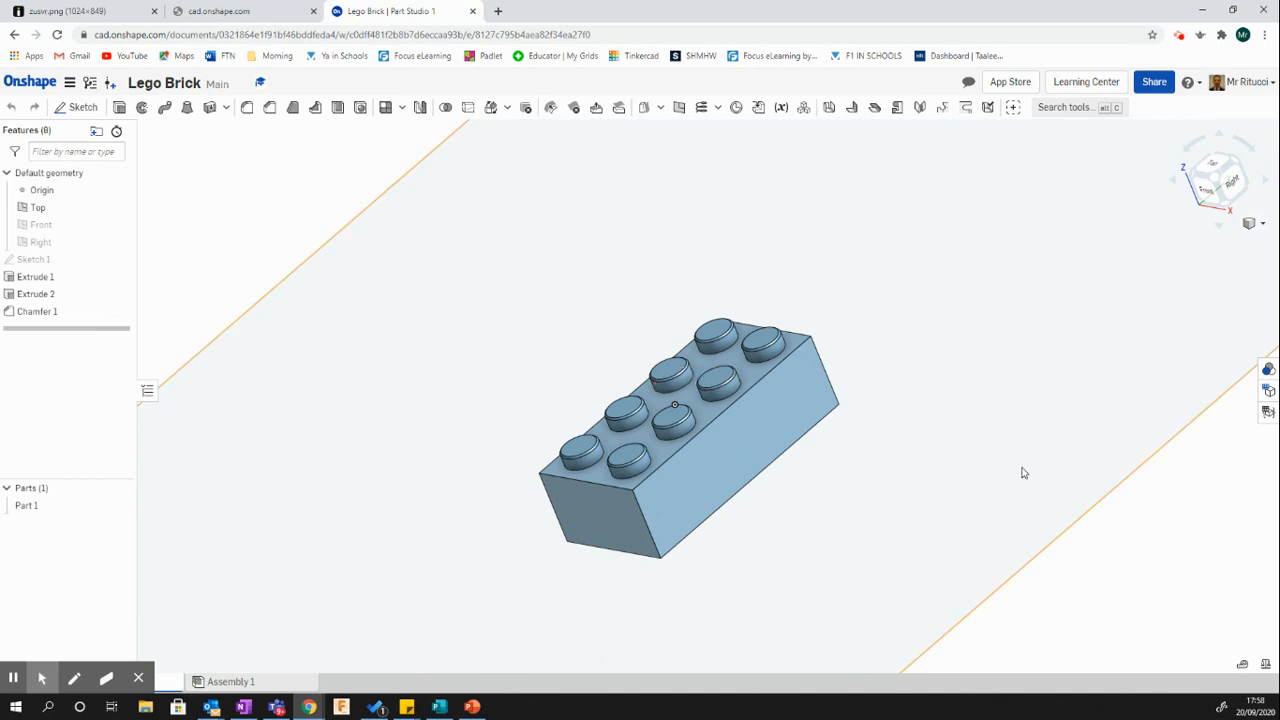
- Start a new sketch on the flat underside face of the brick and view it face-on
scroll(659, 369, "down", 2)
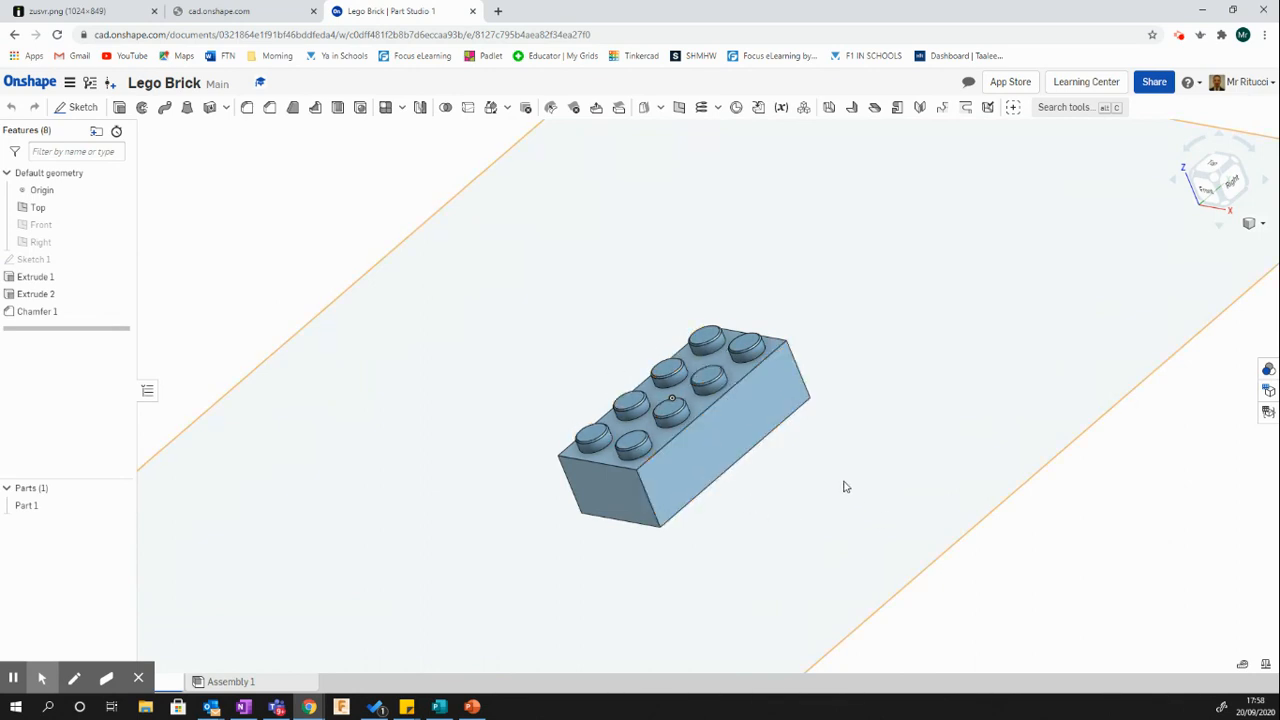
right_click_drag(784, 494, 716, 357)
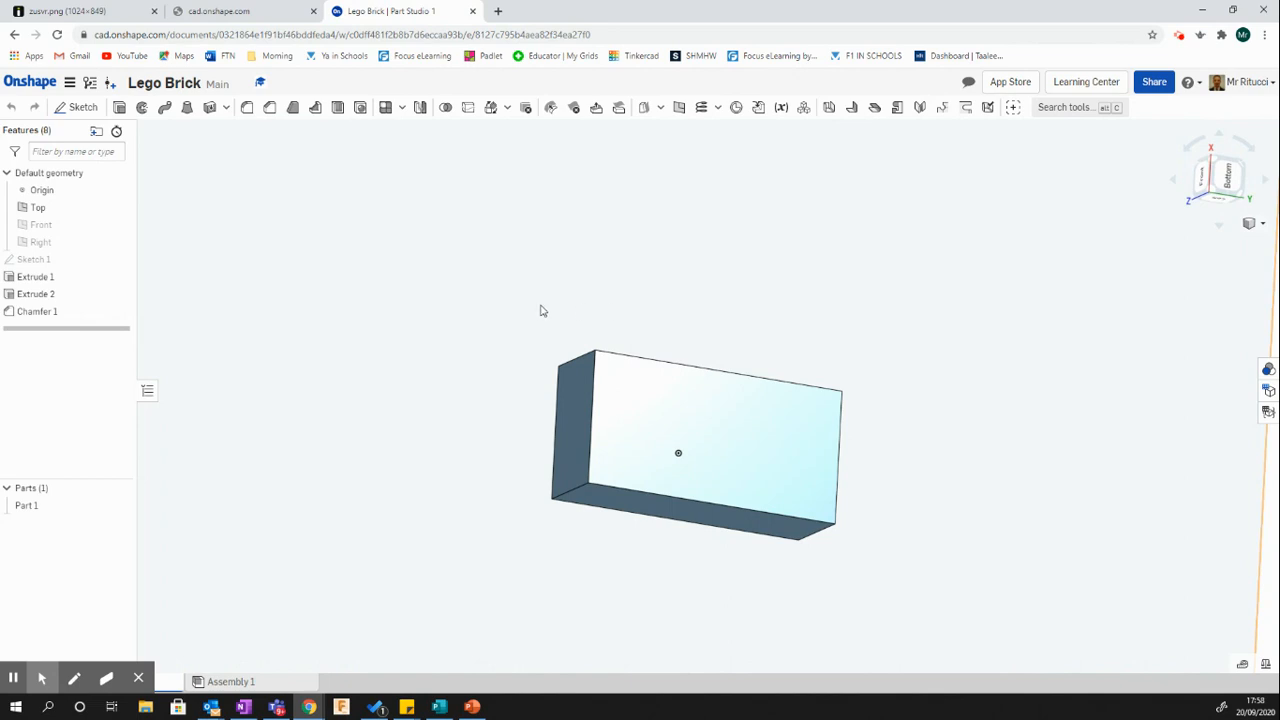
left_click(78, 107)
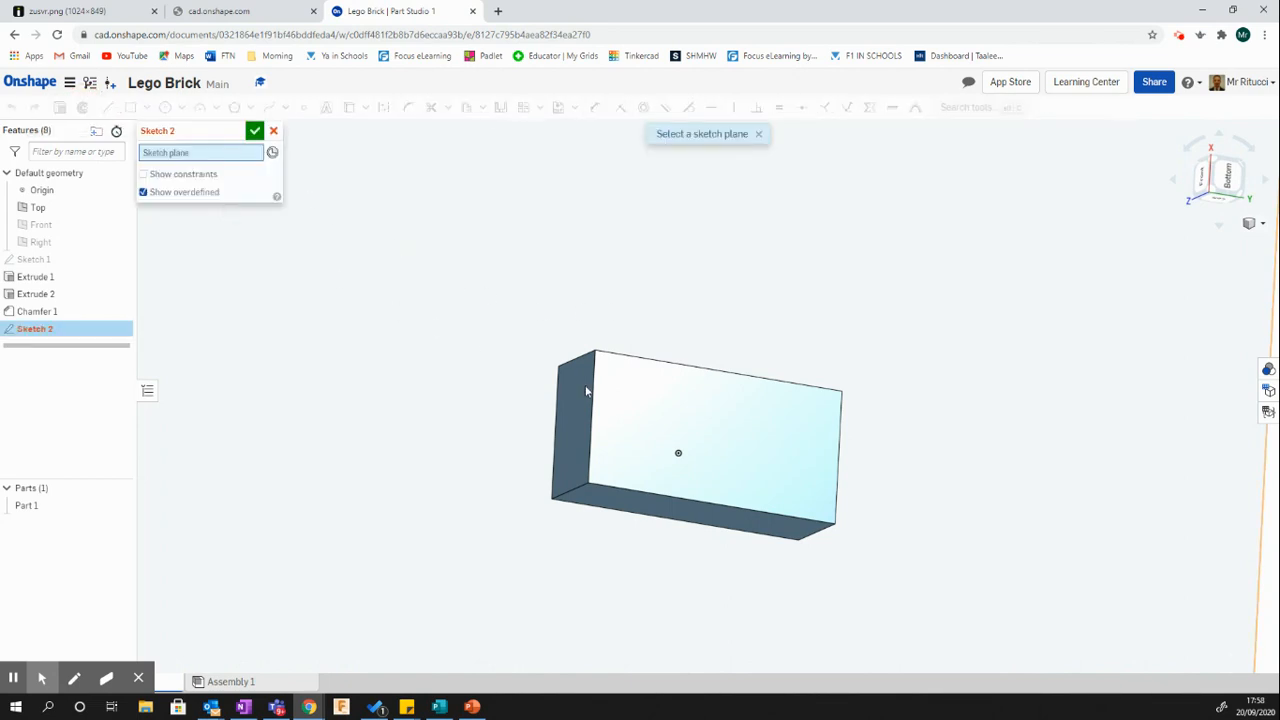
scroll(617, 395, "up", 4)
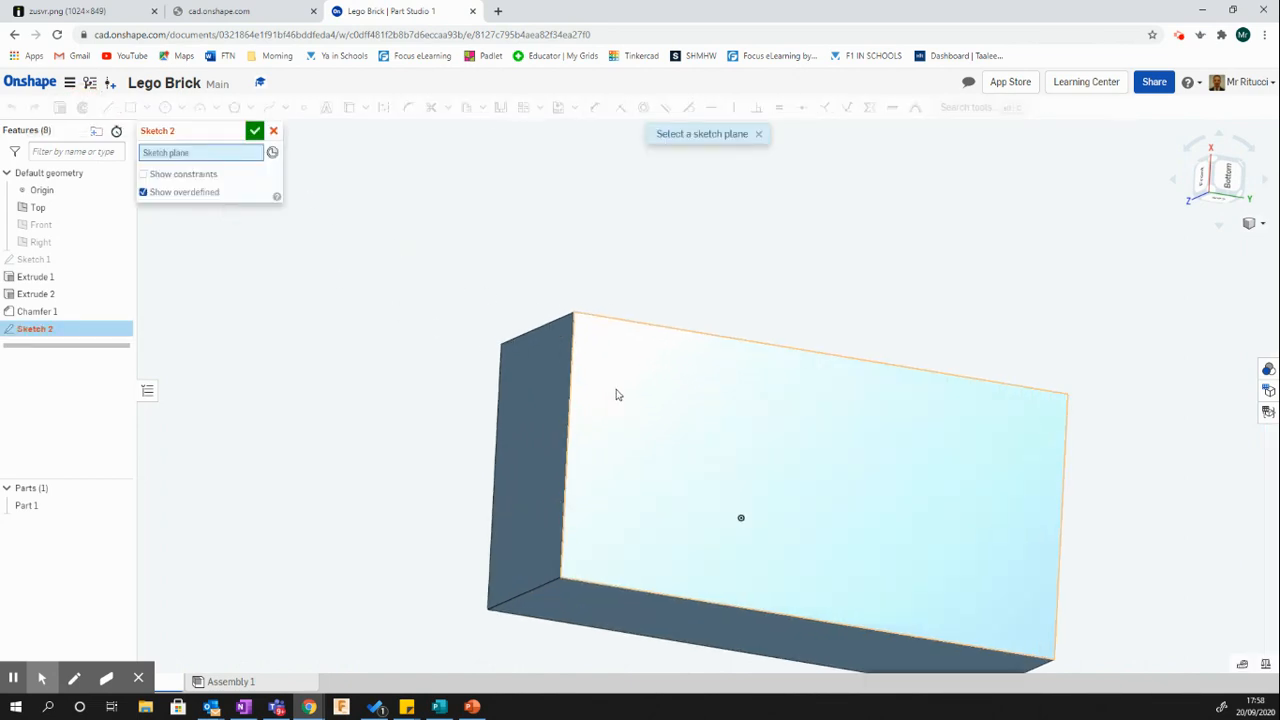
left_click(617, 395)
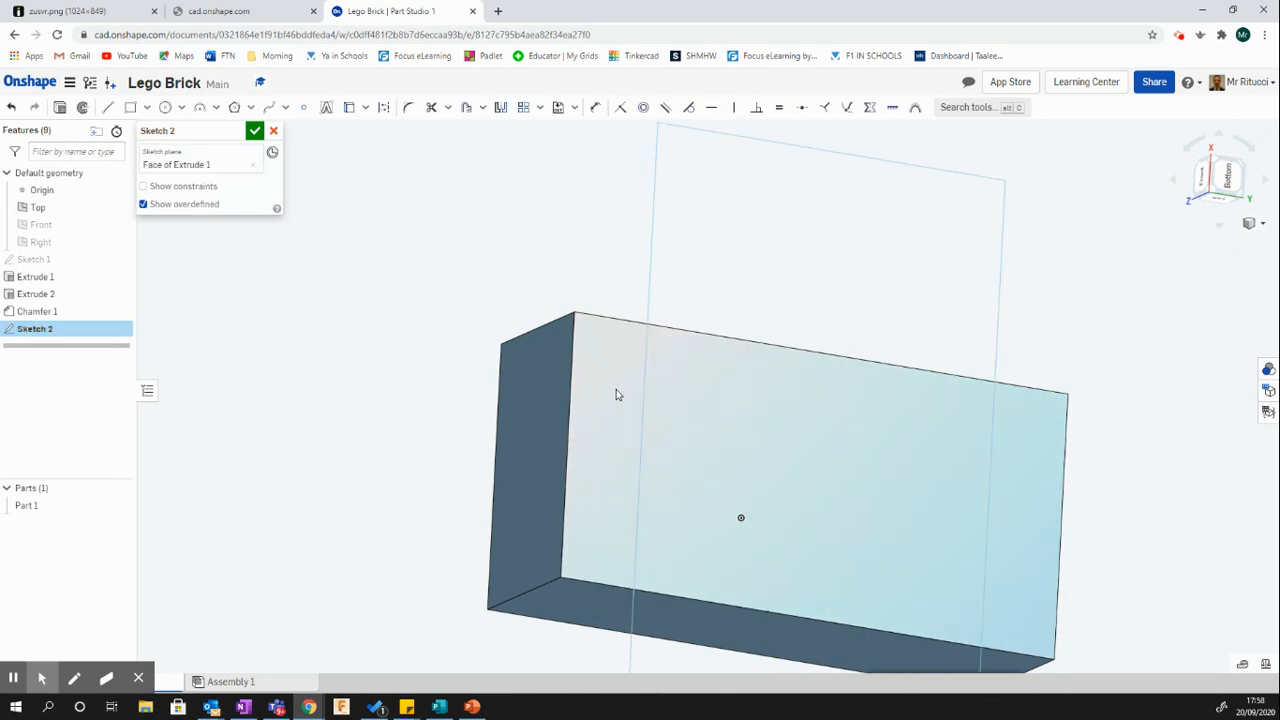
key("n")
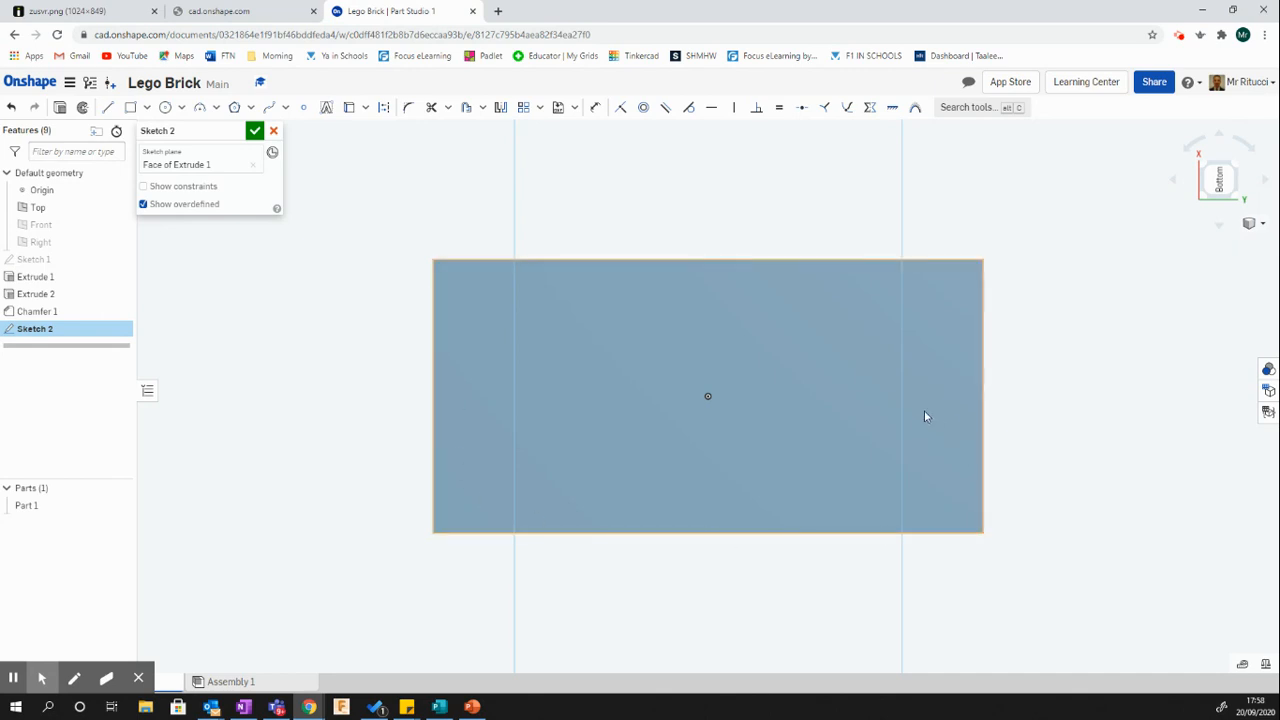
- Draw a center point rectangle about 29.4 mm long from the origin, slightly inside the underside's outline
left_click(148, 108)
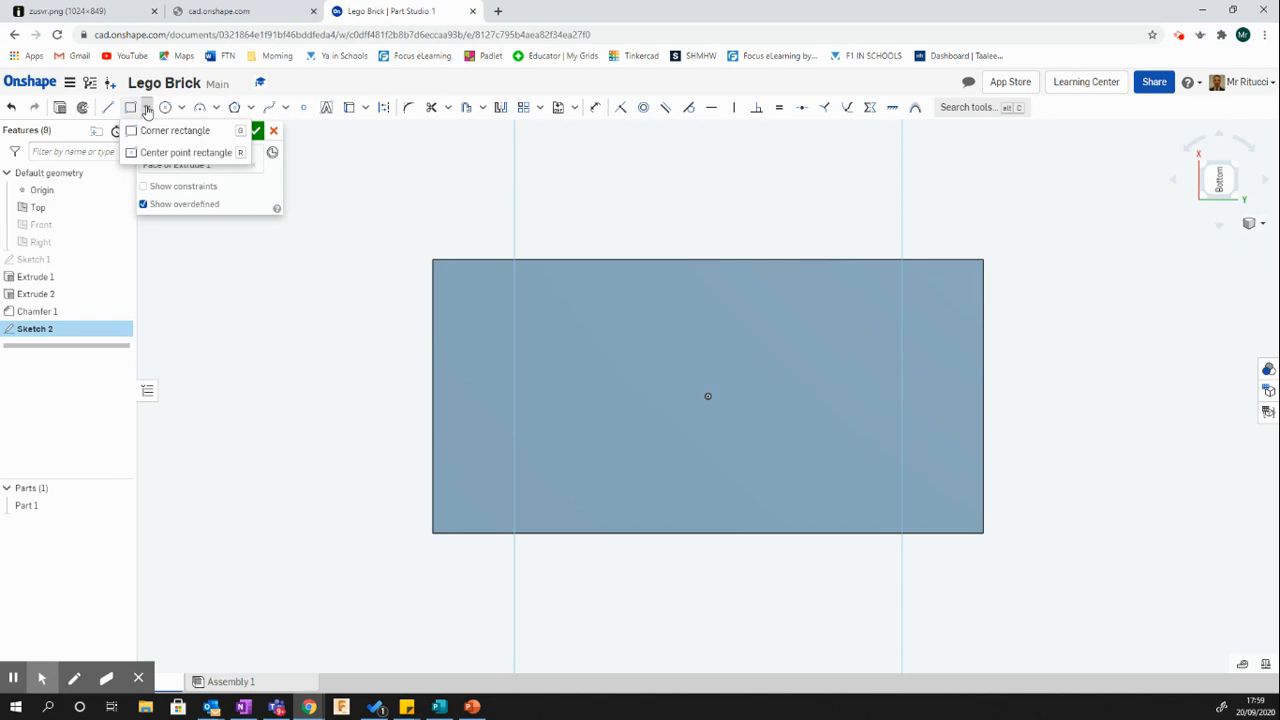
left_click(164, 155)
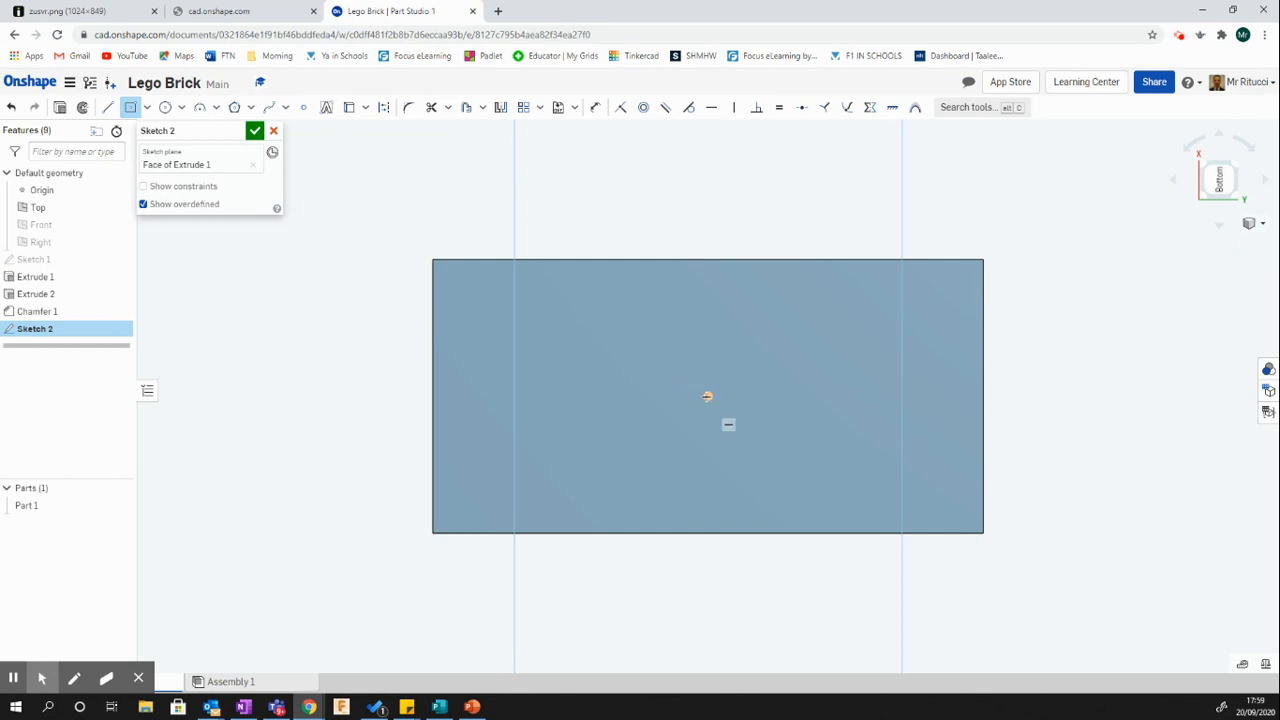
left_click(707, 396)
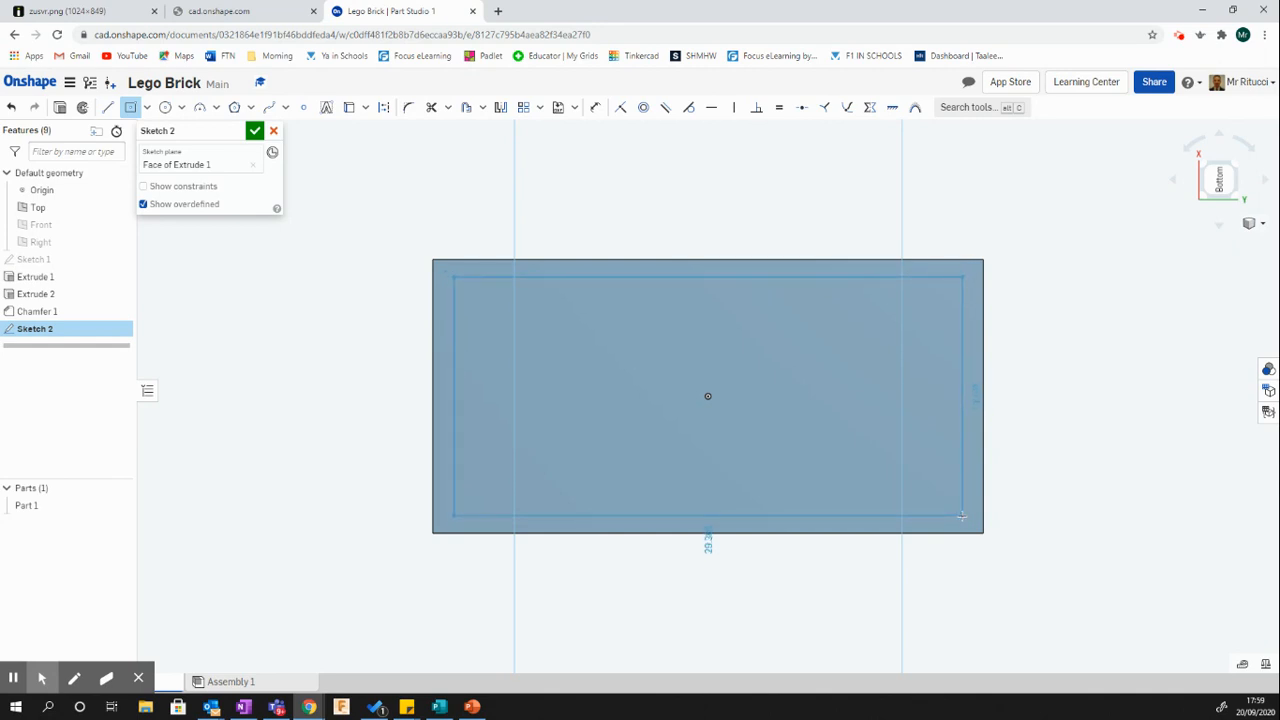
left_click(962, 516)
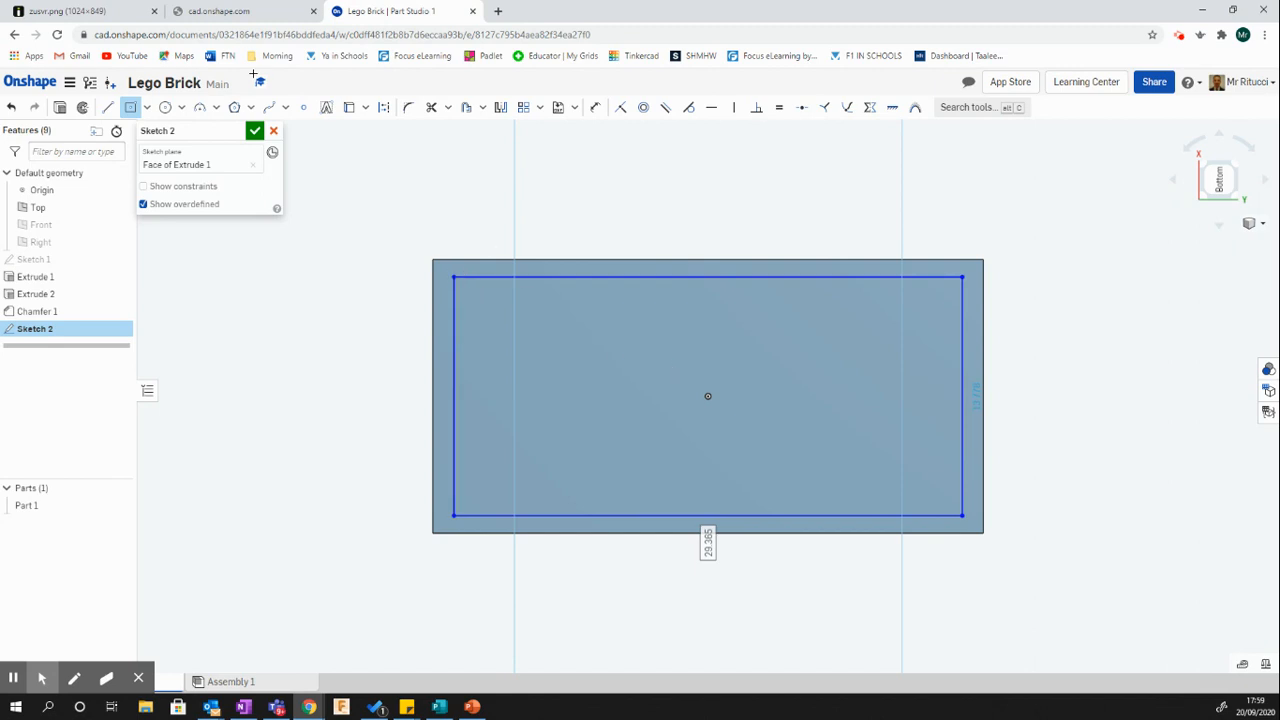
- Check the wall thickness on the reference drawing and dimension the gap between the rectangle's and brick's short edges as 1.2 mm
left_click(88, 12)
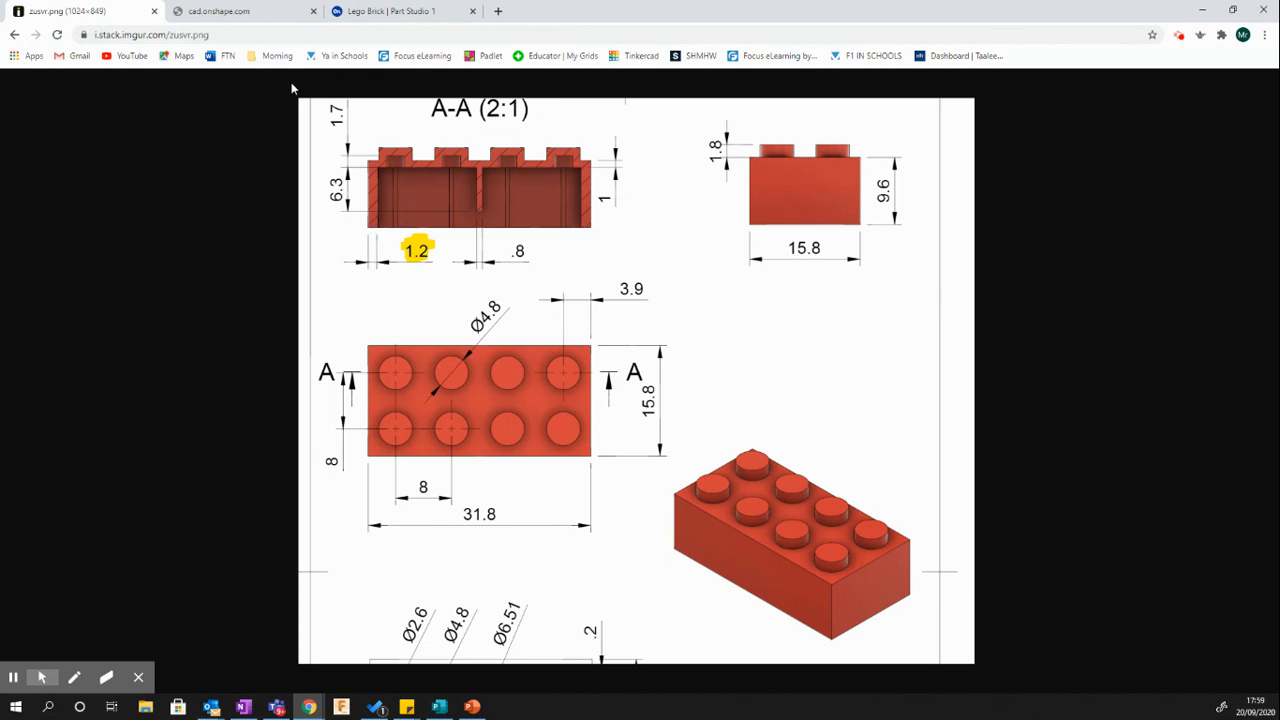
left_click(383, 13)
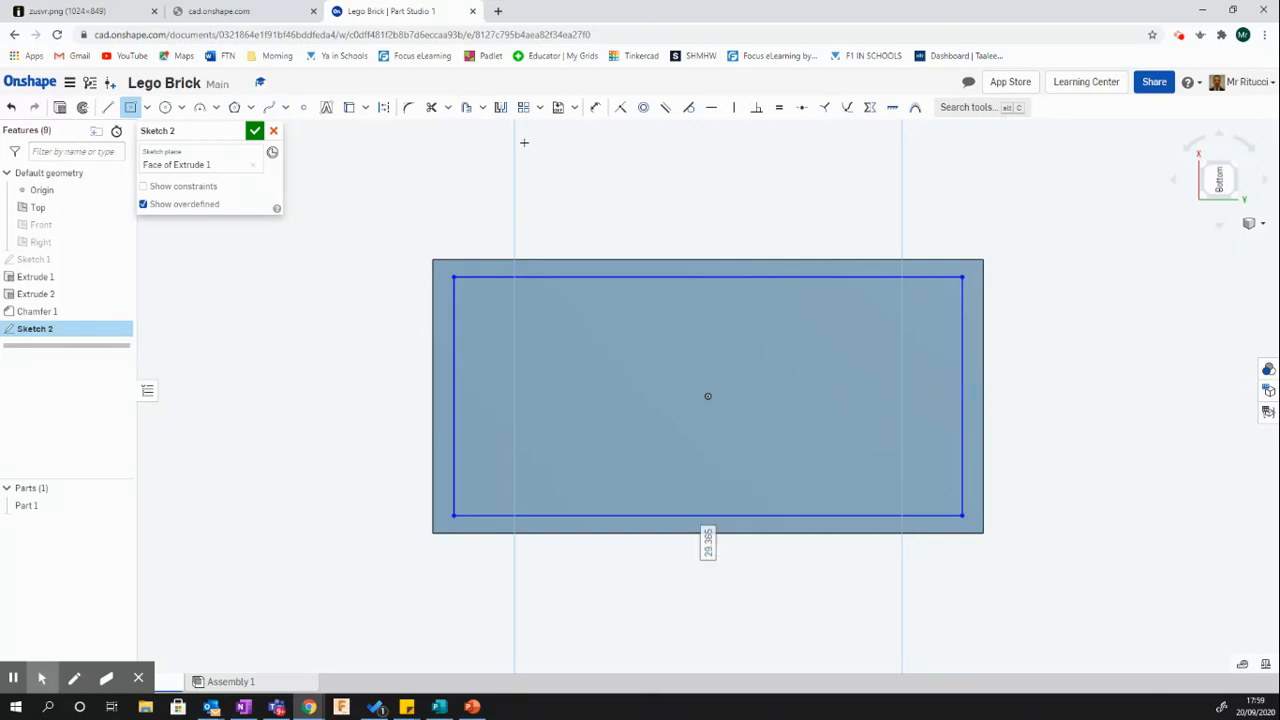
left_click(595, 108)
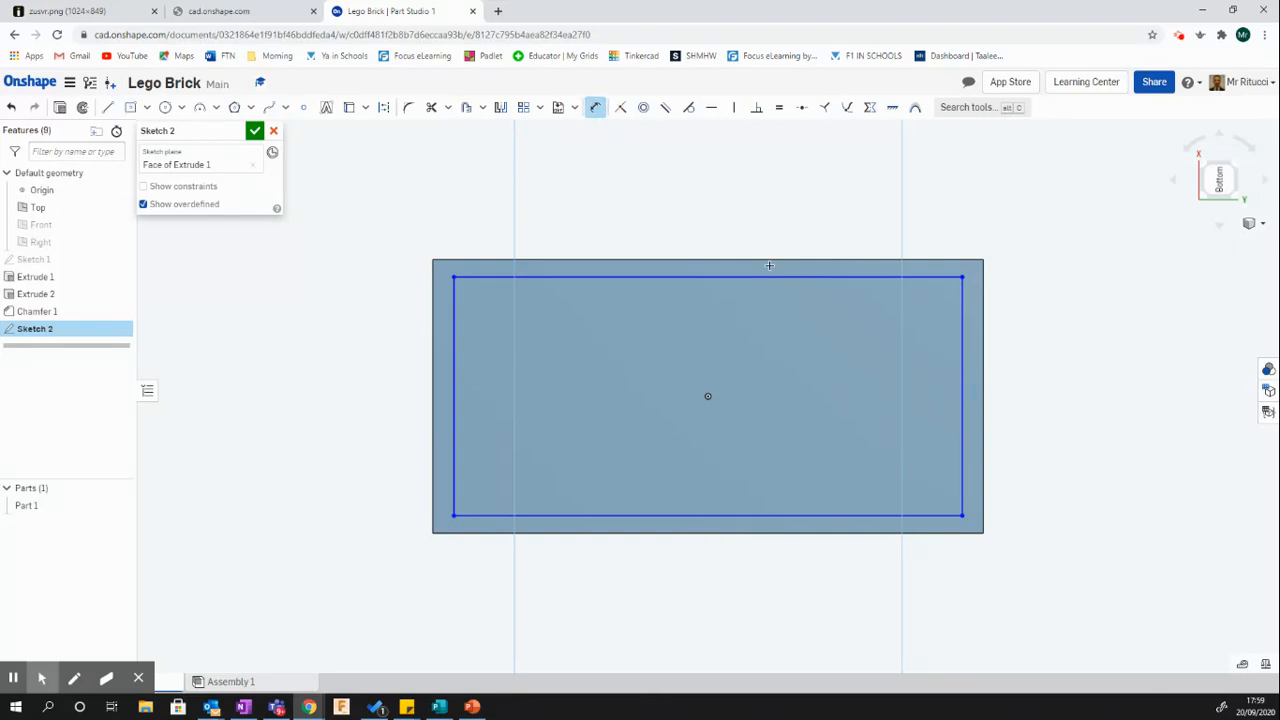
left_click(984, 345)
left_click(1050, 330)
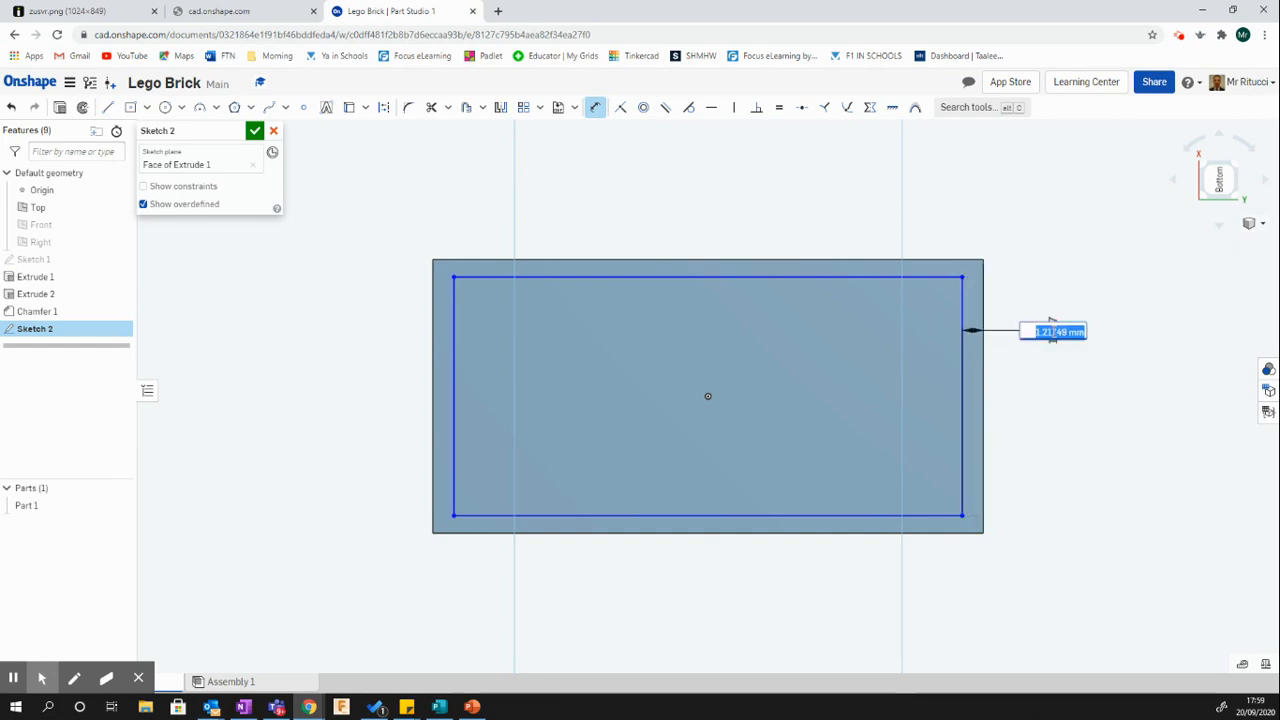
key("BackSpace")
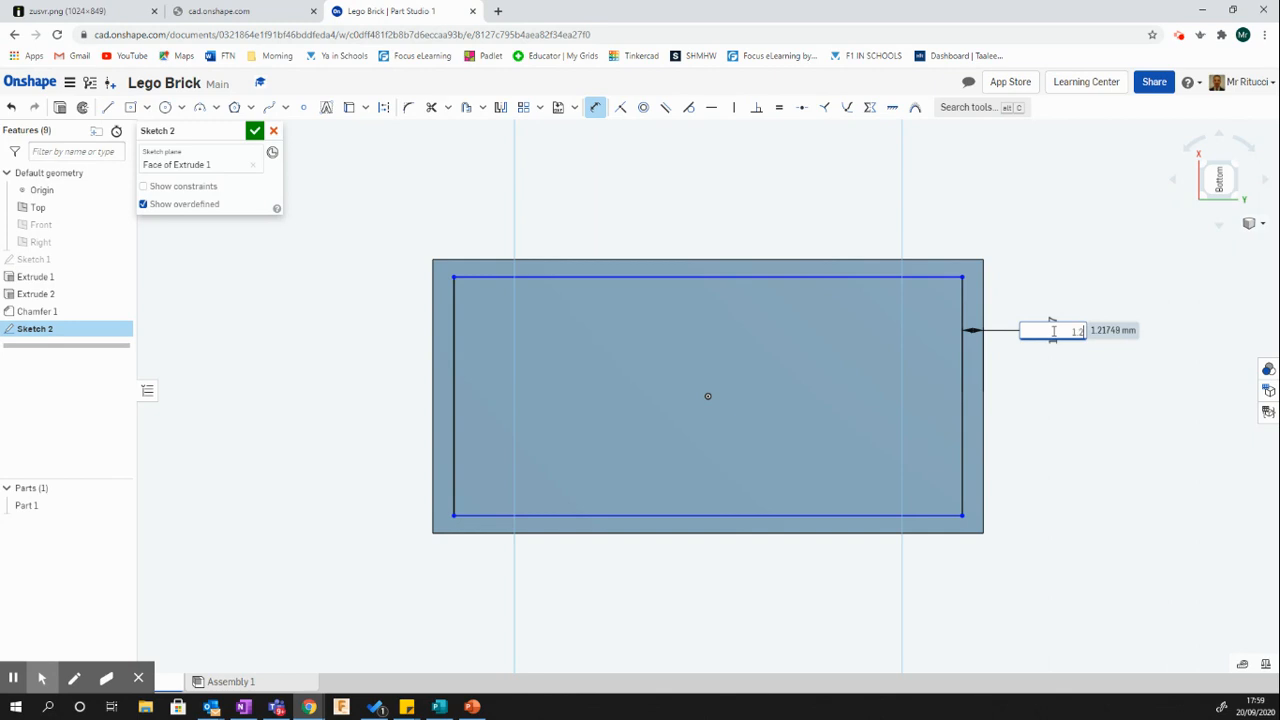
key("Return")
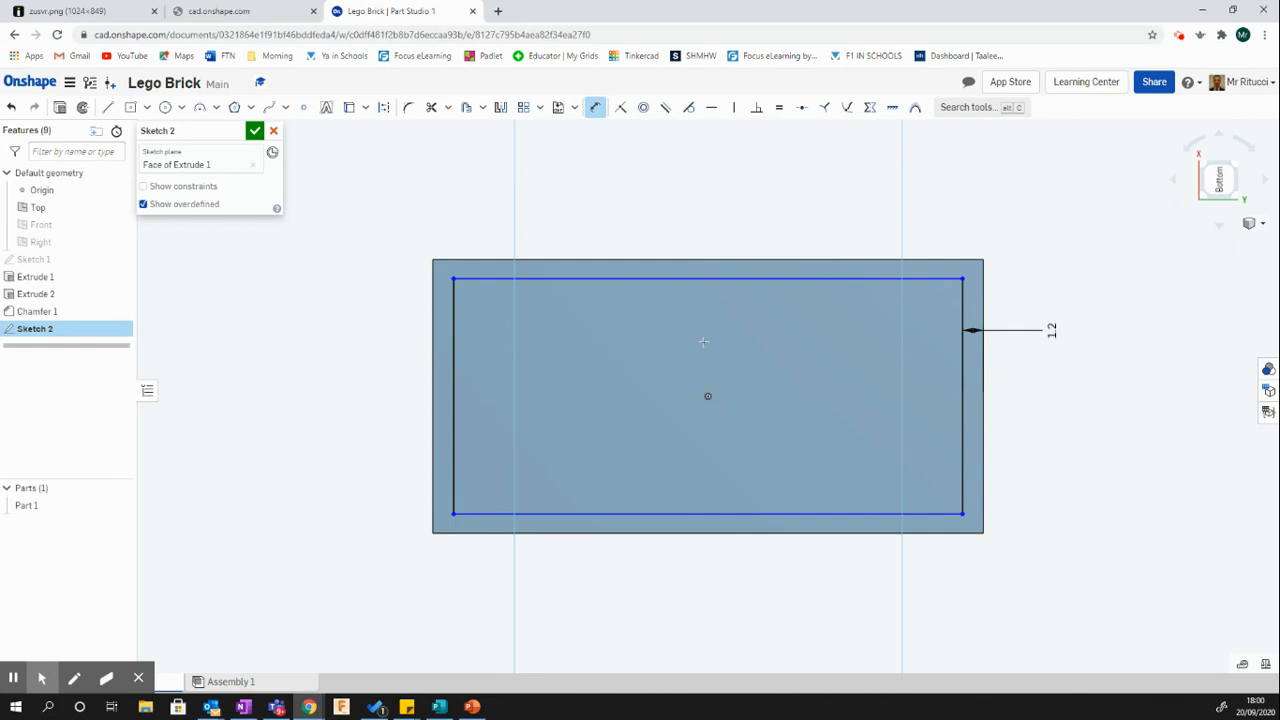
- Dimension the gap between the rectangle's and brick's long edges as 1.2 mm and accept the sketch
left_click(671, 278)
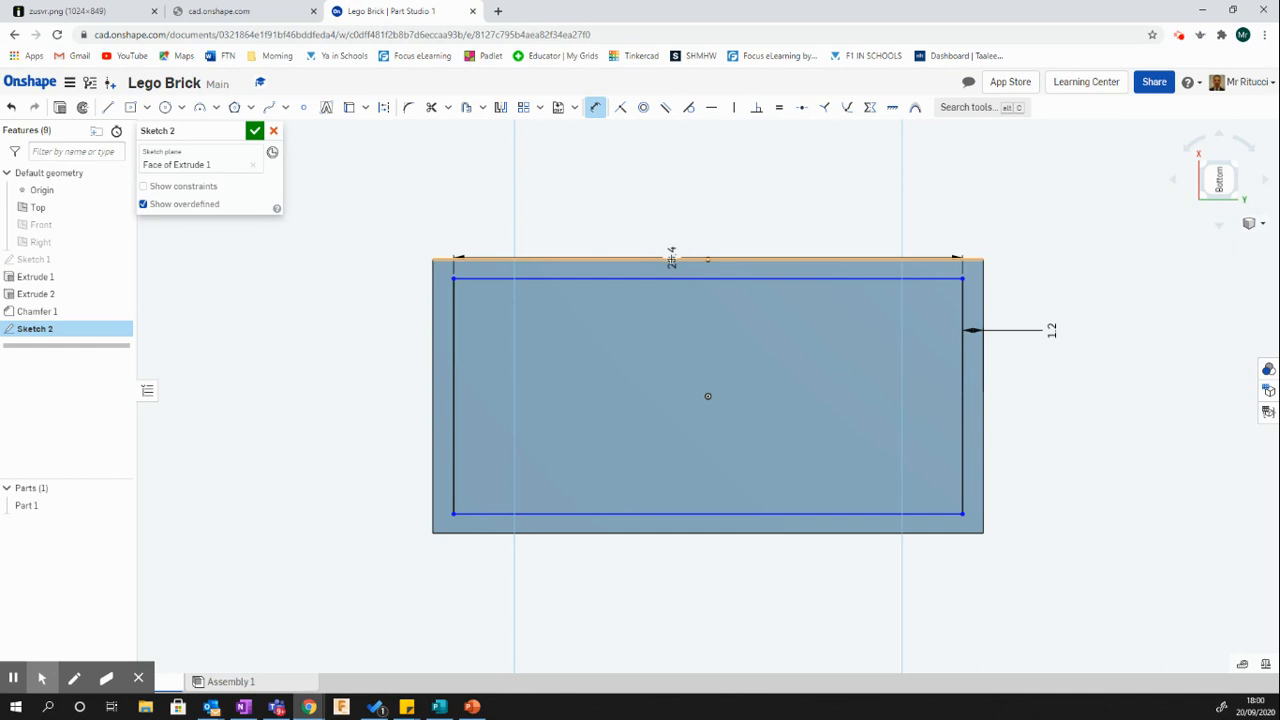
left_click(671, 259)
left_click(723, 218)
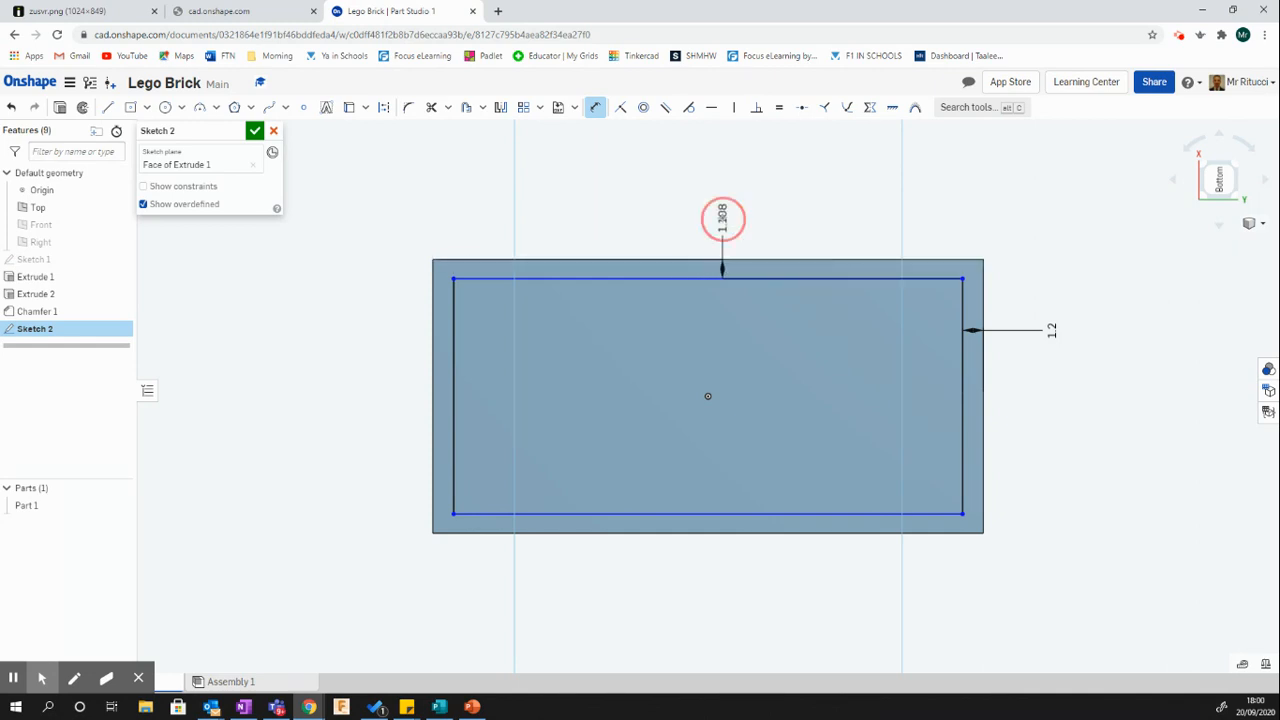
type("1")
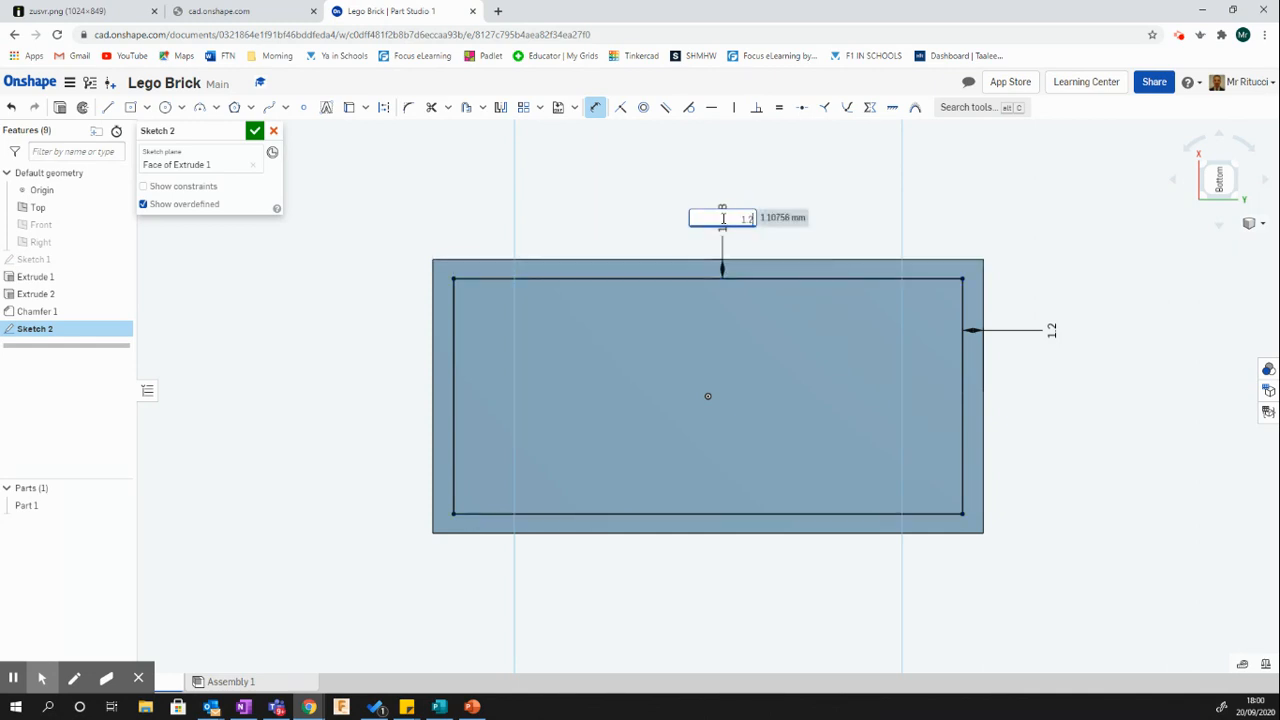
type(".2")
key("Return")
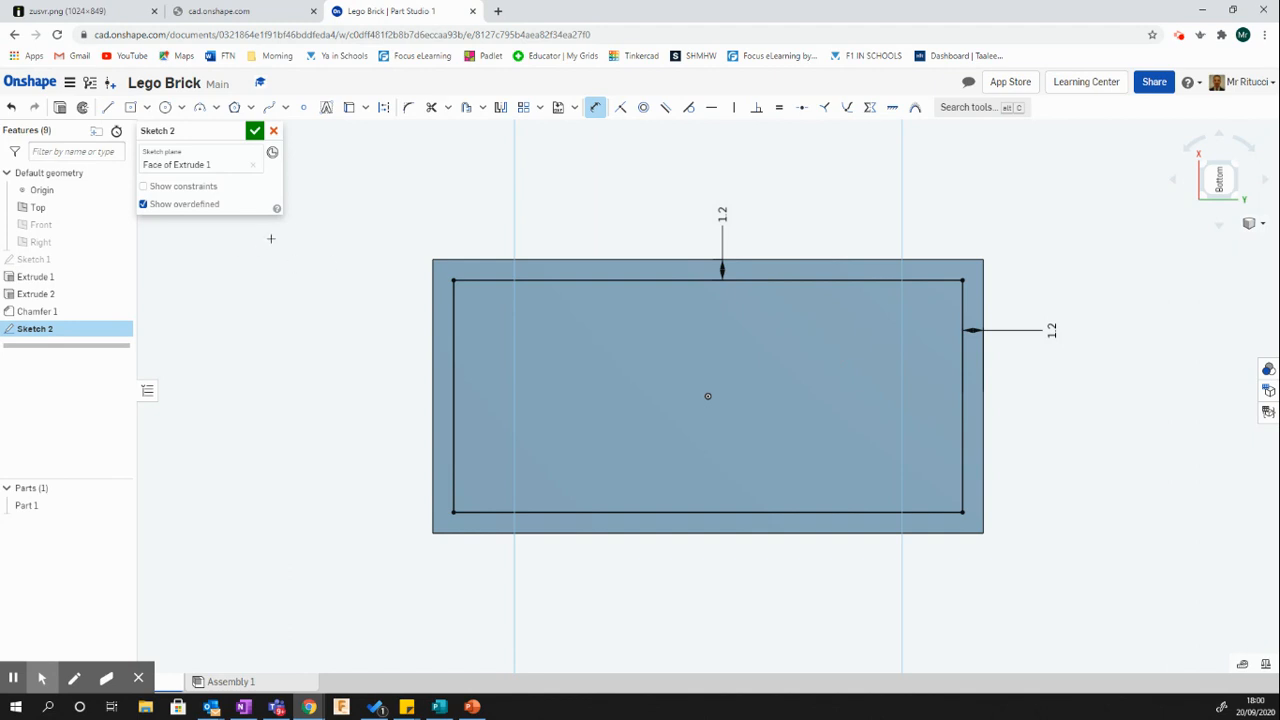
left_click(255, 132)
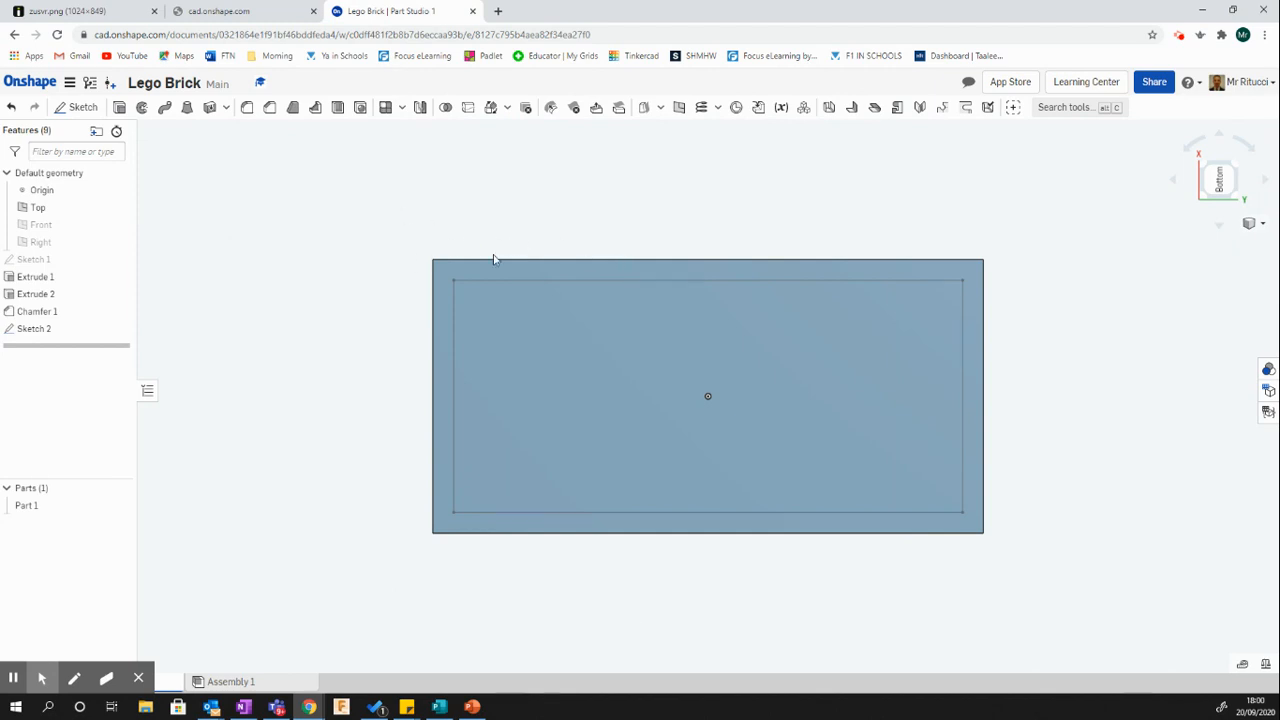
- Extrude the inner rectangle into the brick's underside with the Remove option, to a depth of about 8.3 mm
left_click(1252, 223)
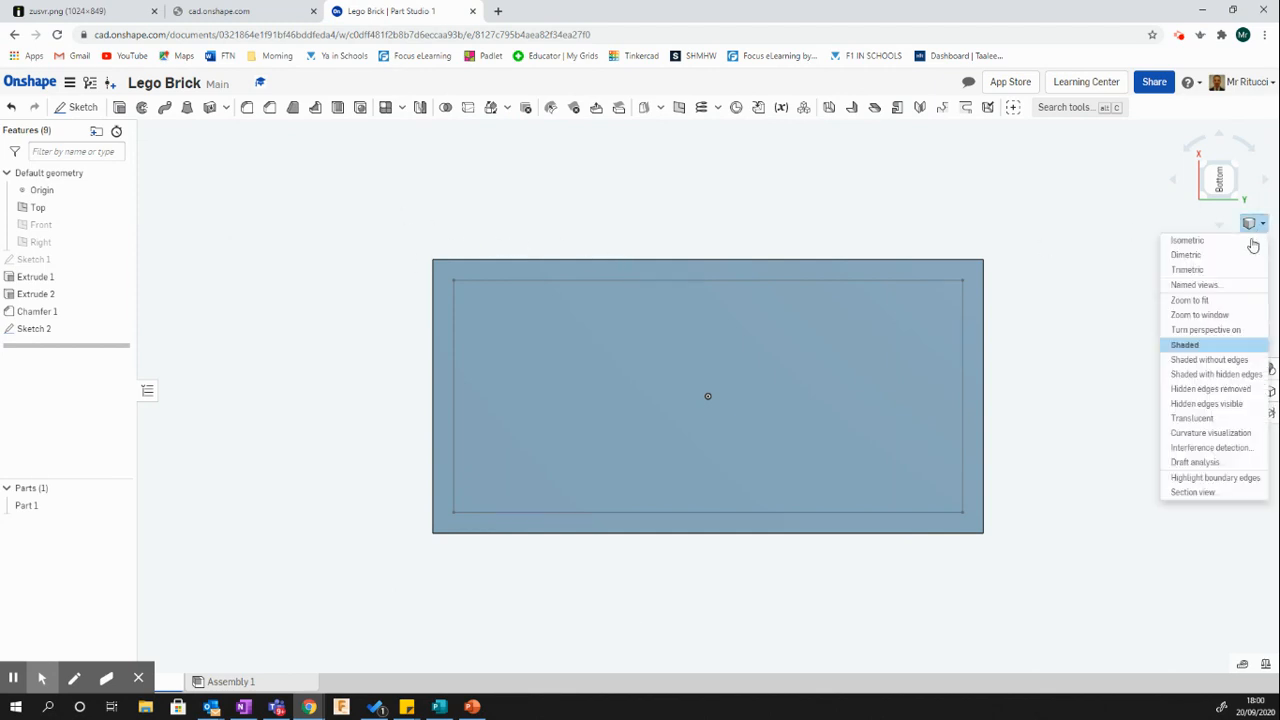
left_click(1200, 241)
right_click_drag(929, 403, 986, 244)
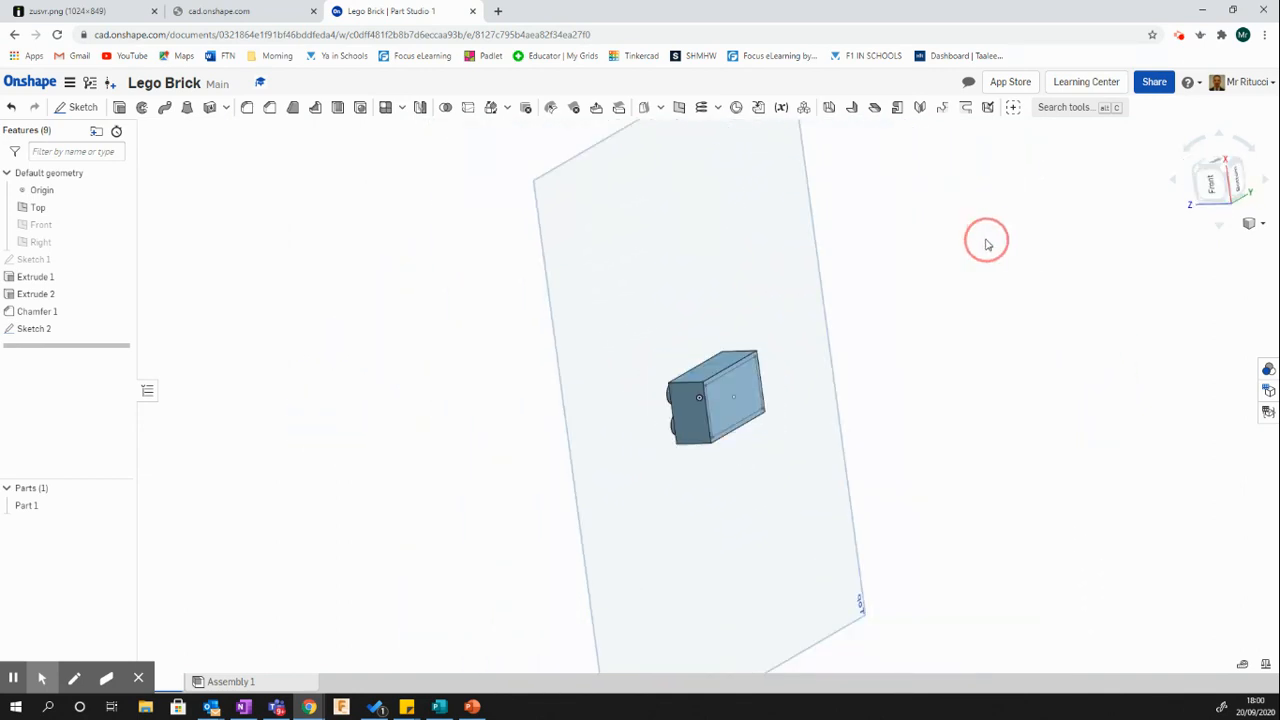
scroll(766, 394, "up", 5)
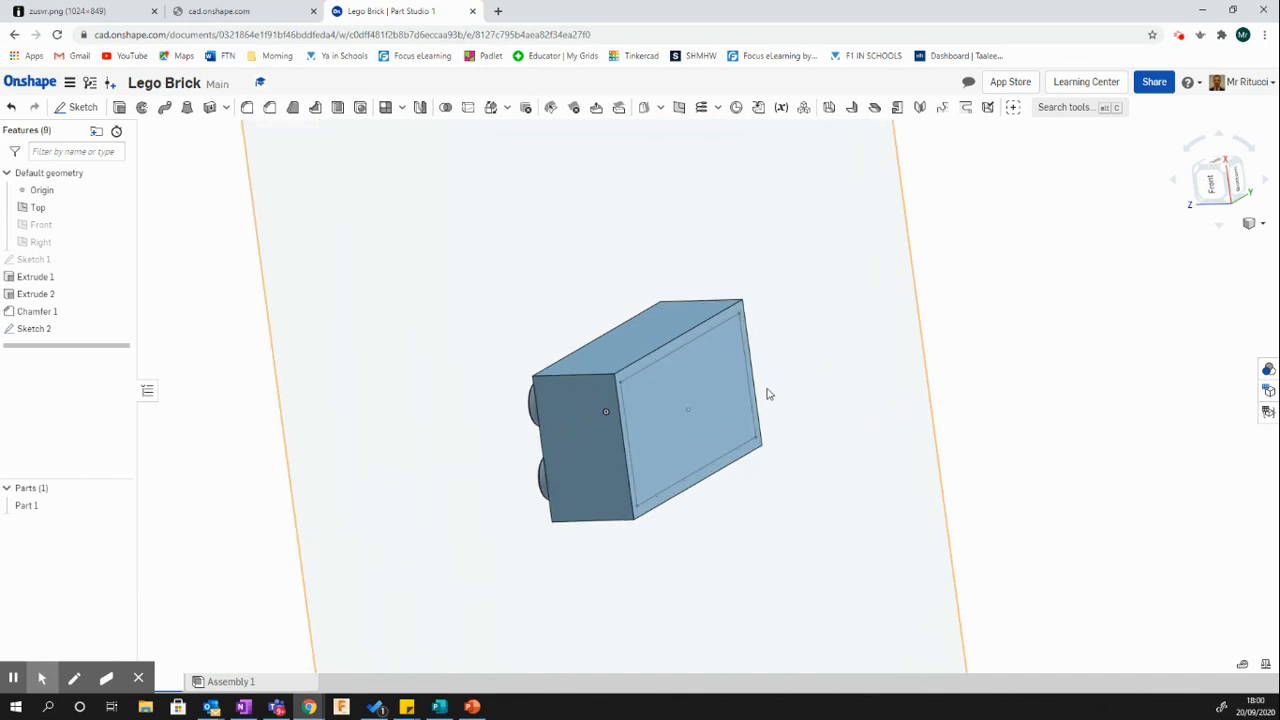
left_click(119, 107)
left_click(703, 415)
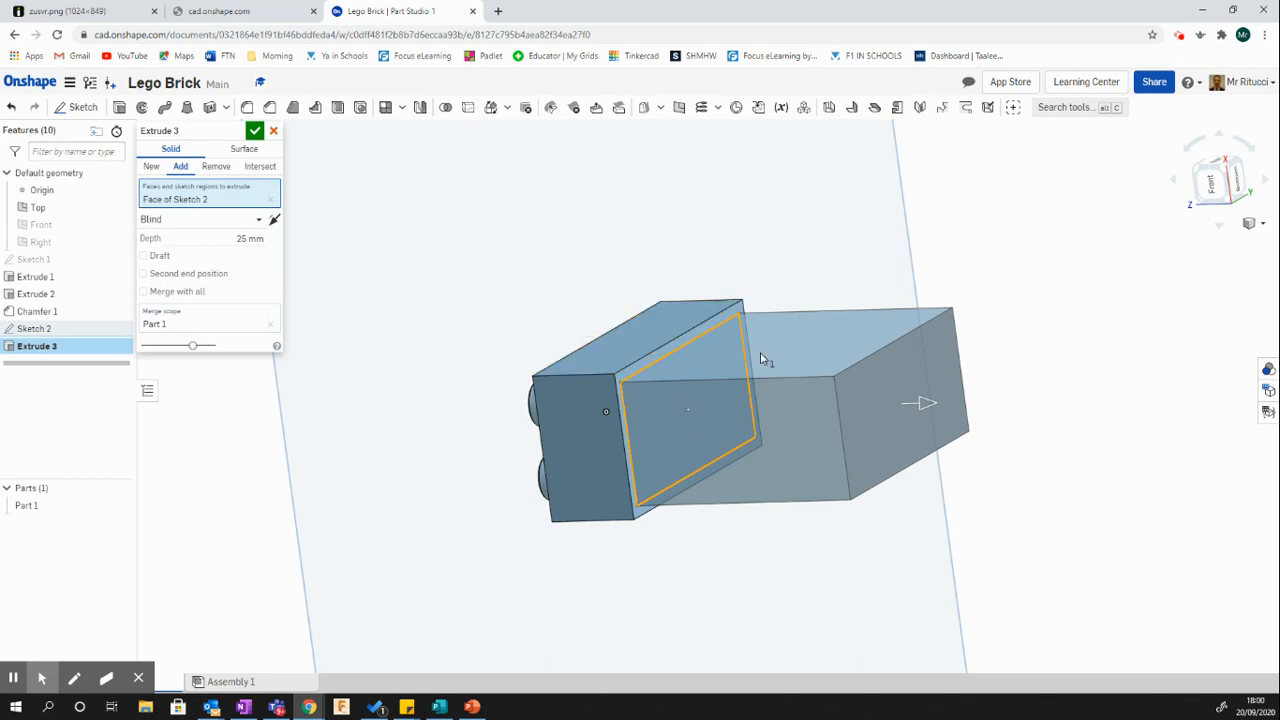
left_click(215, 167)
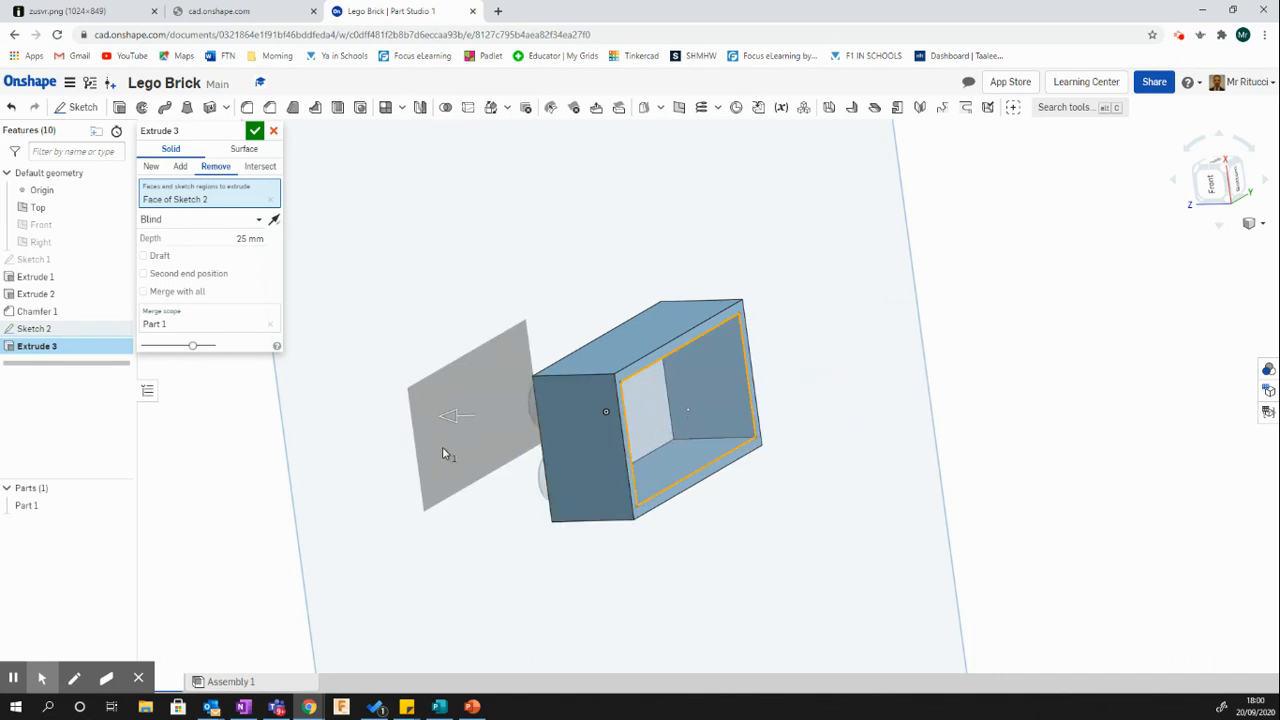
left_click(452, 418)
left_click_drag(457, 421, 597, 442)
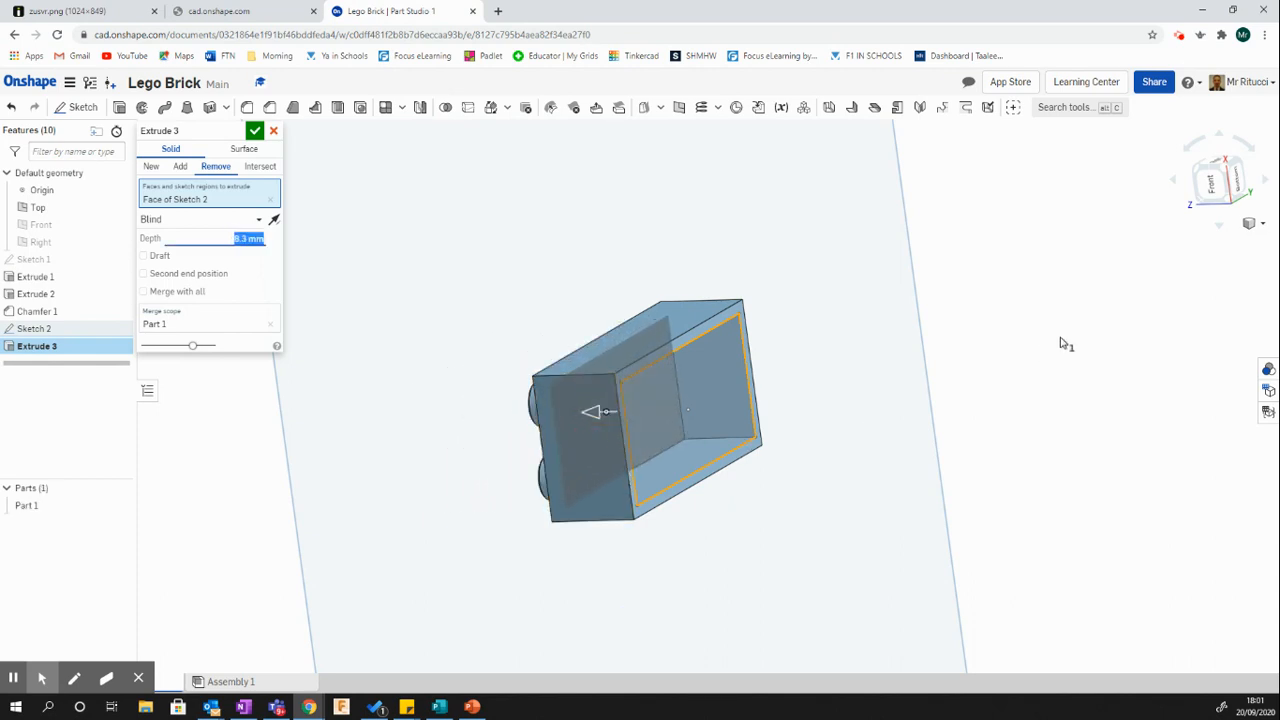
- Inspect the cavity preview from the front and from below, and adjust its depth to about 8.4 mm
left_click(1214, 193)
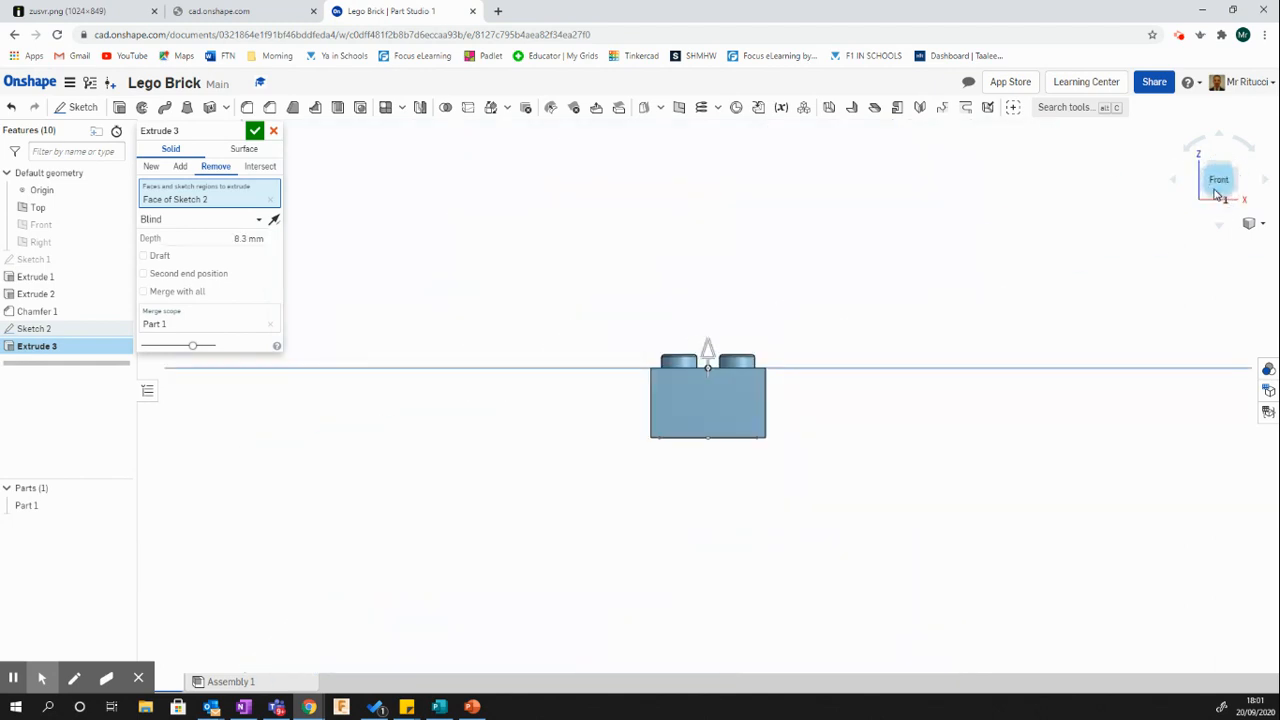
left_click(1253, 223)
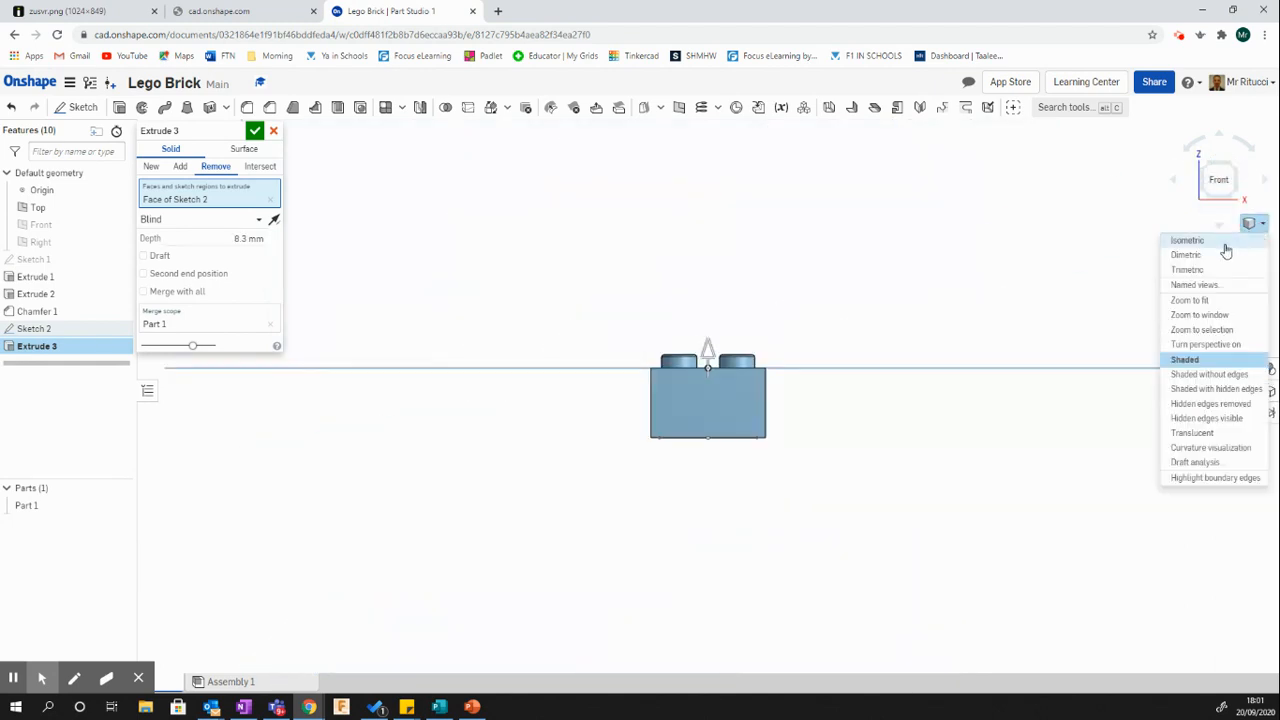
left_click(1215, 245)
right_click_drag(912, 400, 990, 310)
scroll(700, 375, "up", 5)
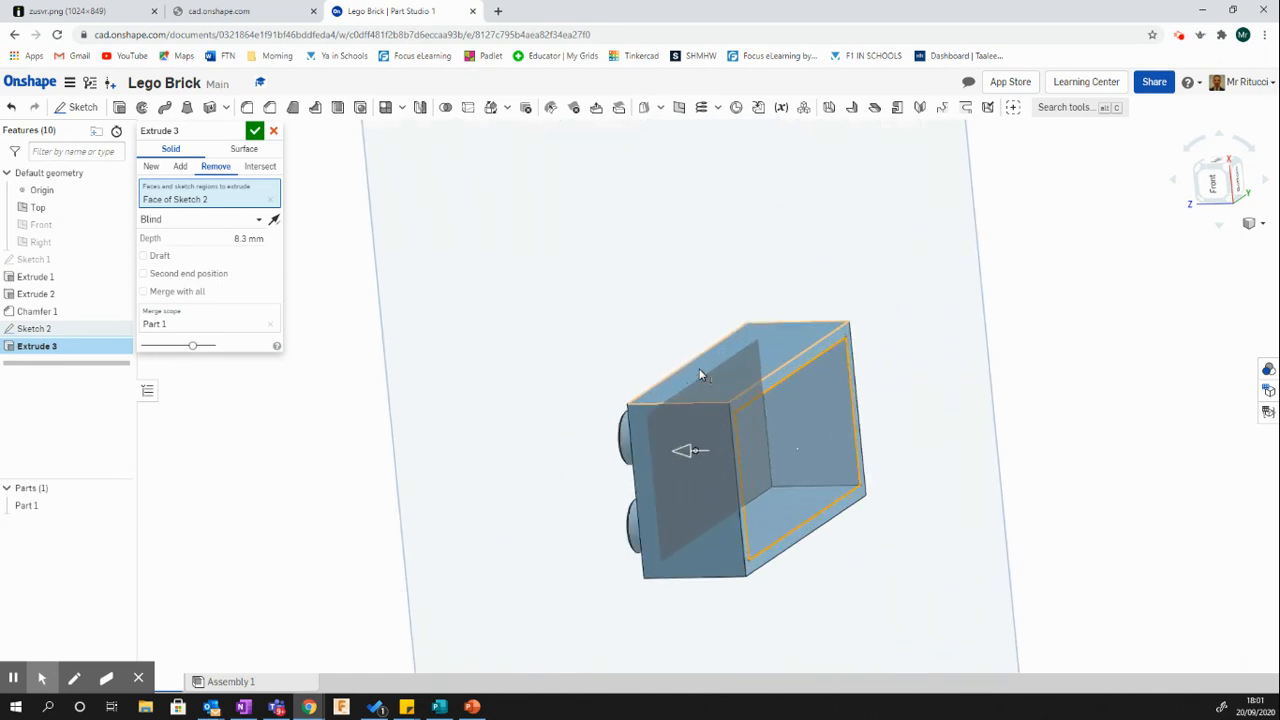
scroll(700, 375, "down", 3)
mouse_move(680, 441)
left_mouse_down()
mouse_move(706, 441)
mouse_move(680, 440)
left_mouse_up()
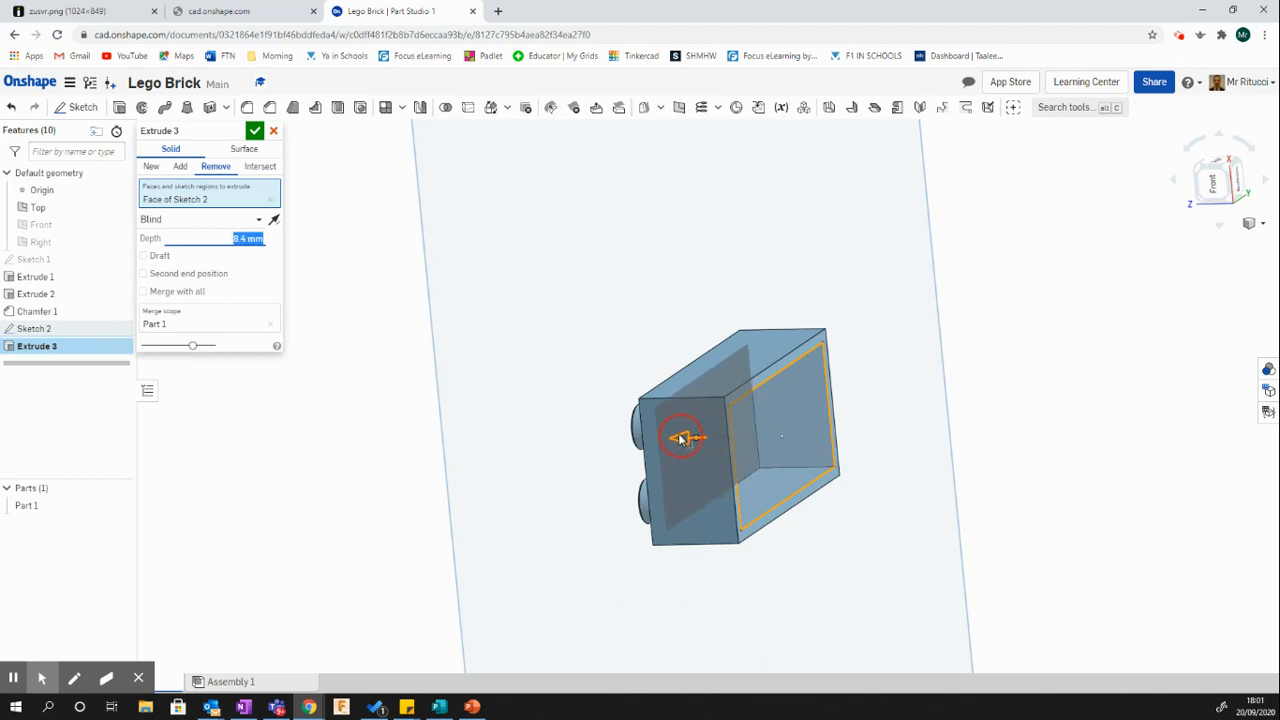
- Set the cavity's removal depth to 8 mm and accept the extrude
left_click(250, 240)
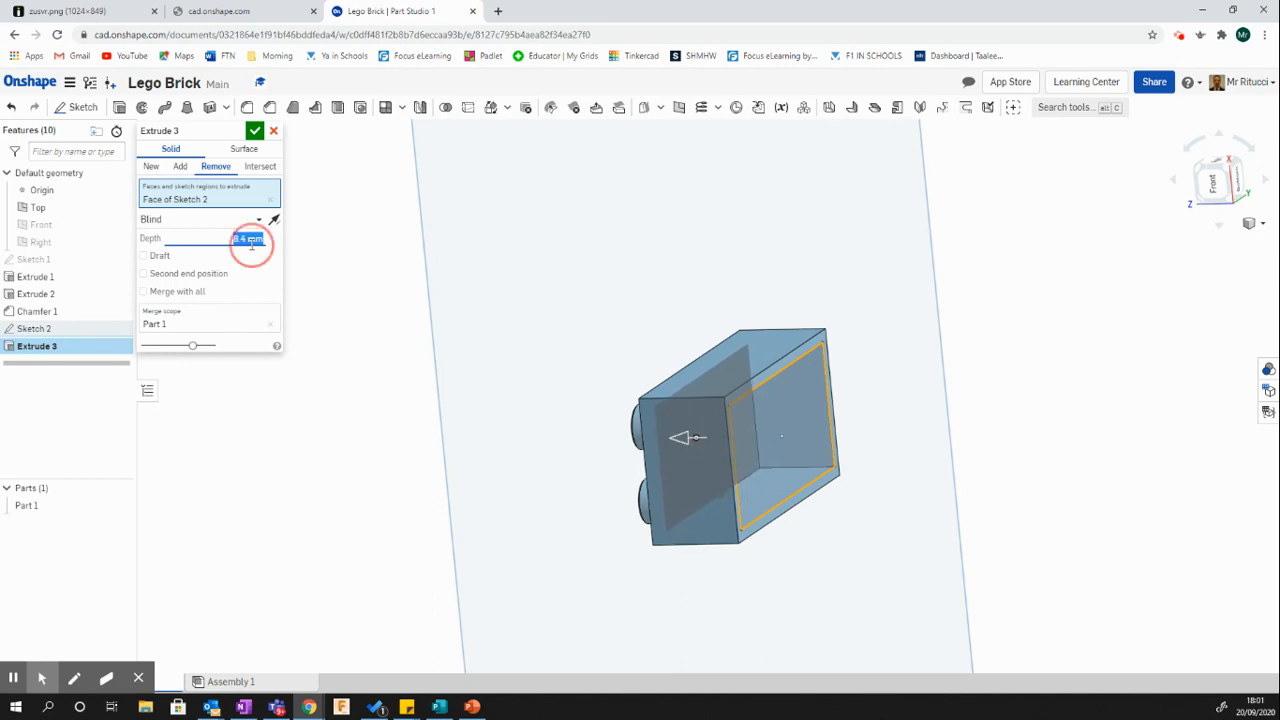
left_click_drag(247, 238, 231, 239)
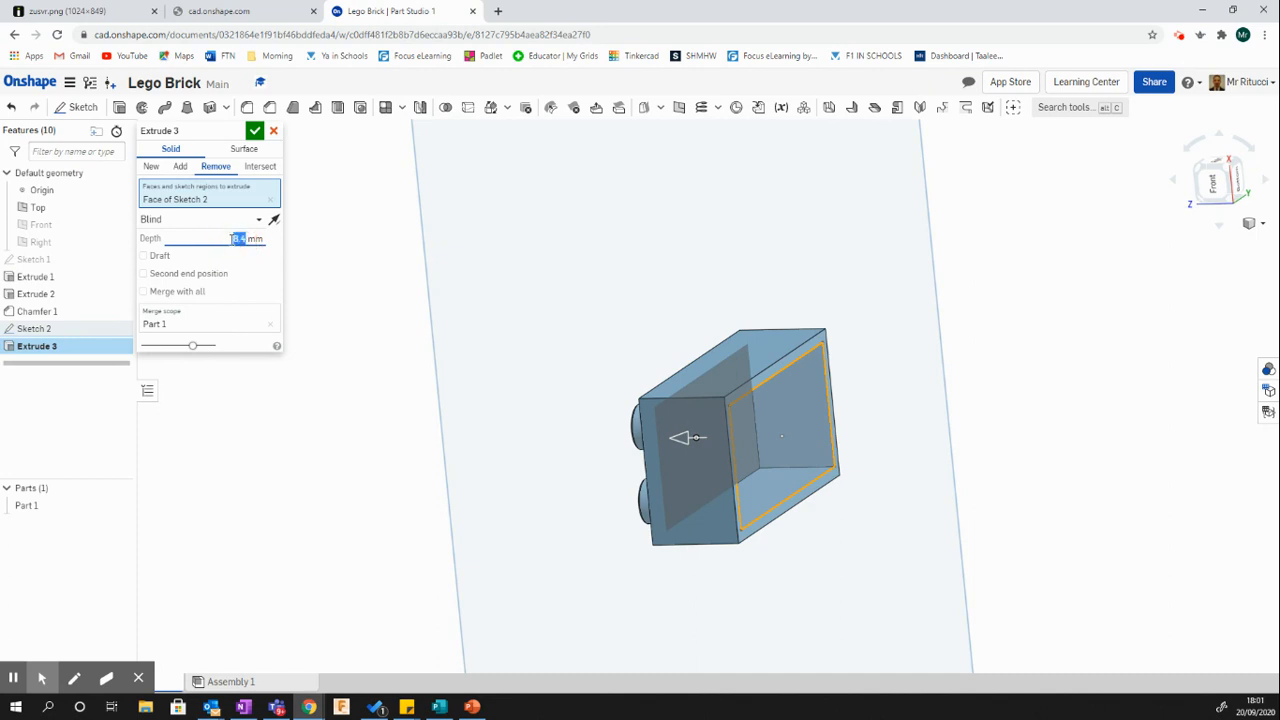
type("8")
left_click(255, 131)
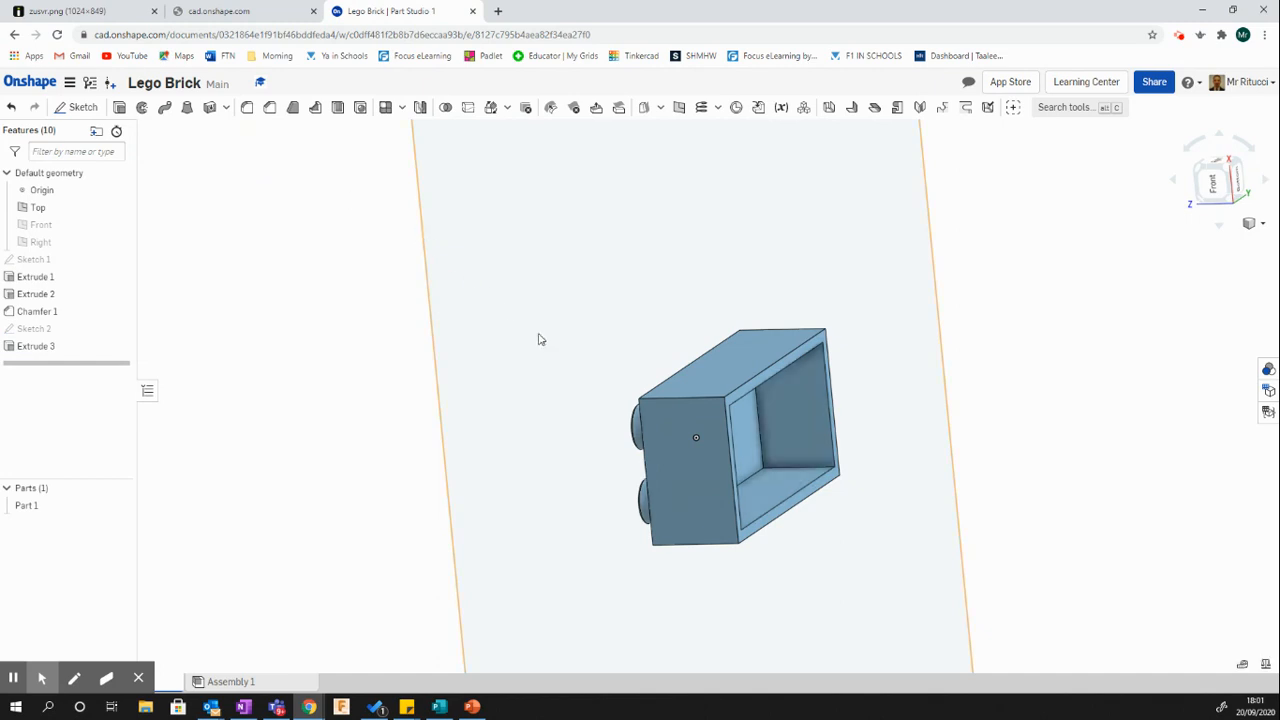
- Inspect the brick from the isometric view and from below, and check the cavity against the dimensioned reference drawing
left_click(1253, 223)
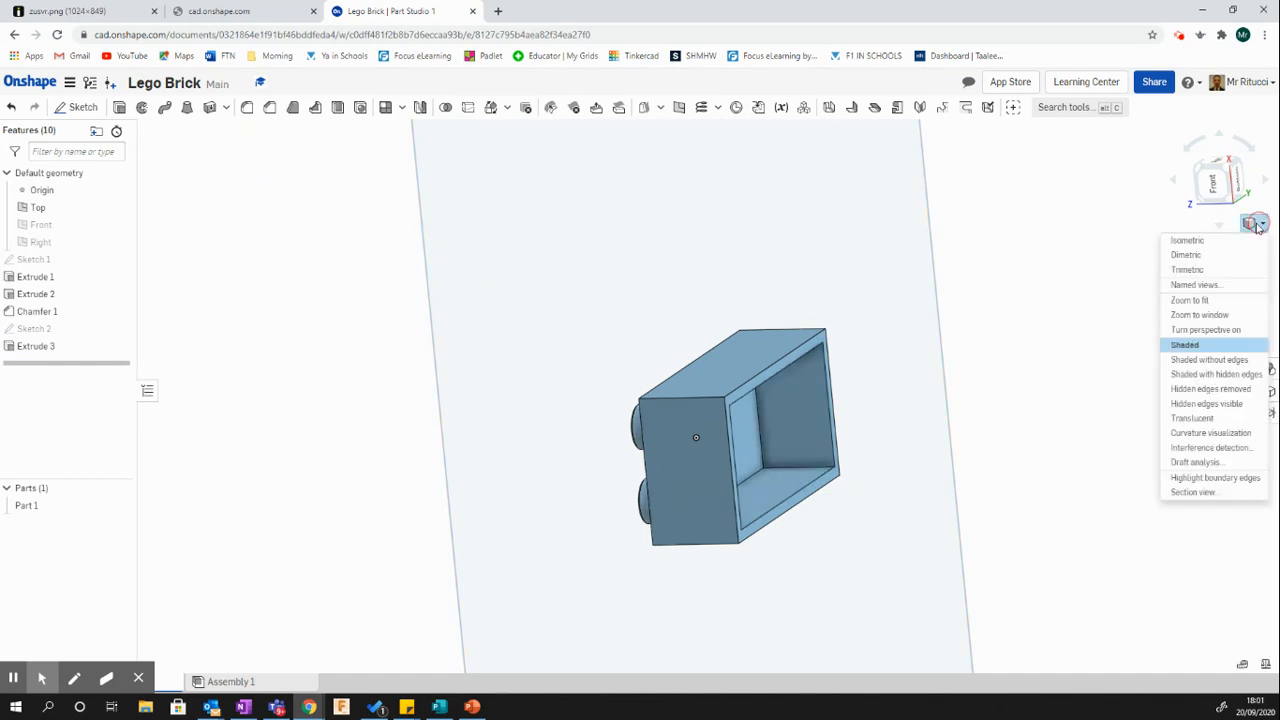
left_click(1214, 245)
scroll(750, 364, "up", 5)
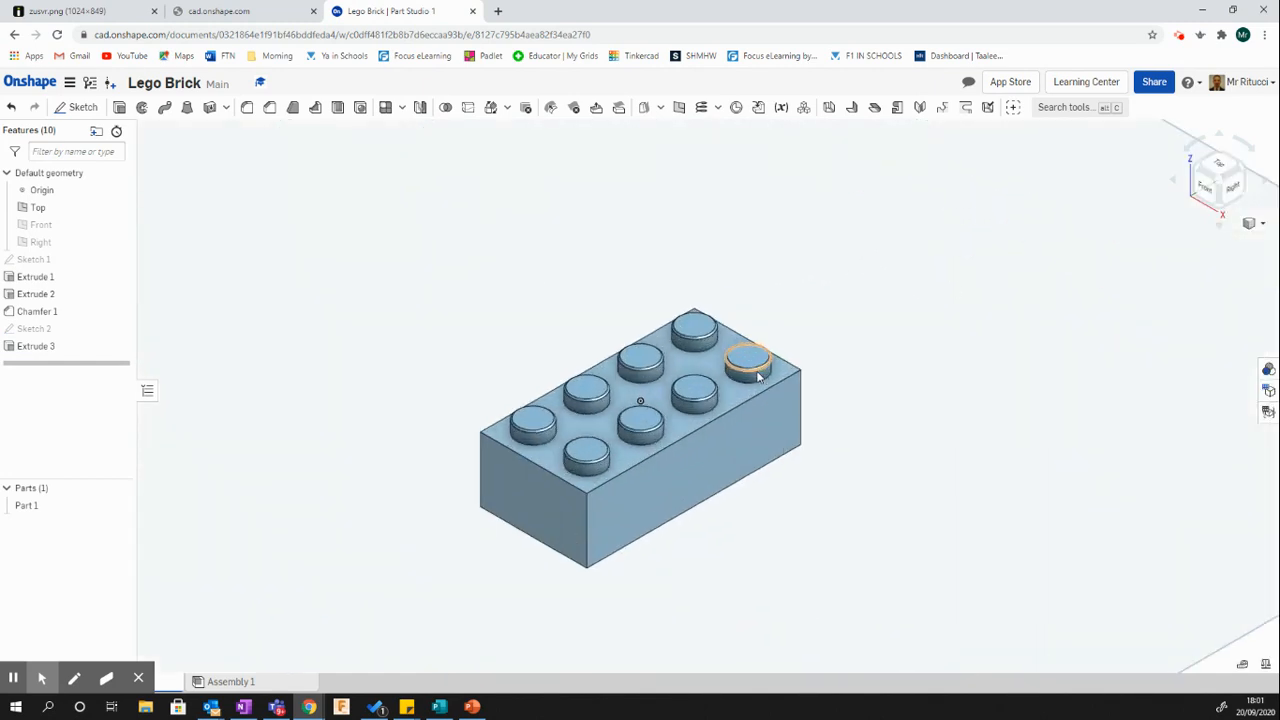
right_click_drag(835, 510, 749, 394)
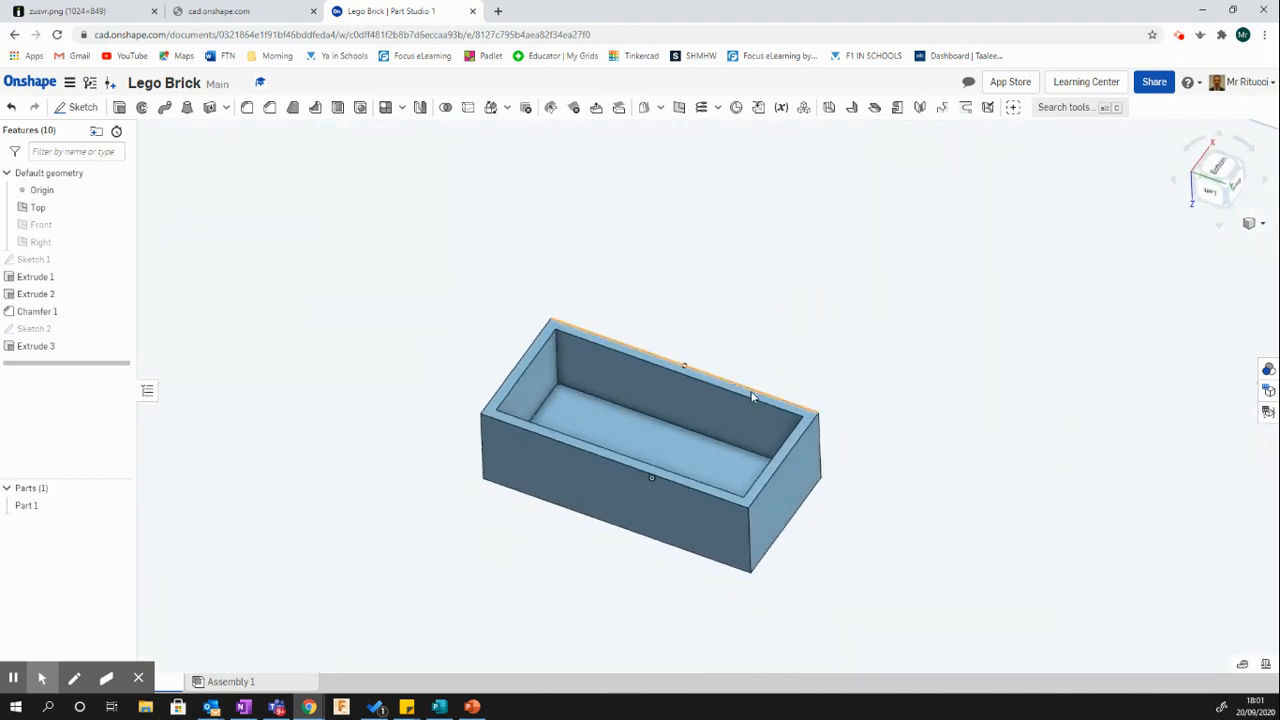
scroll(511, 380, "up", 3)
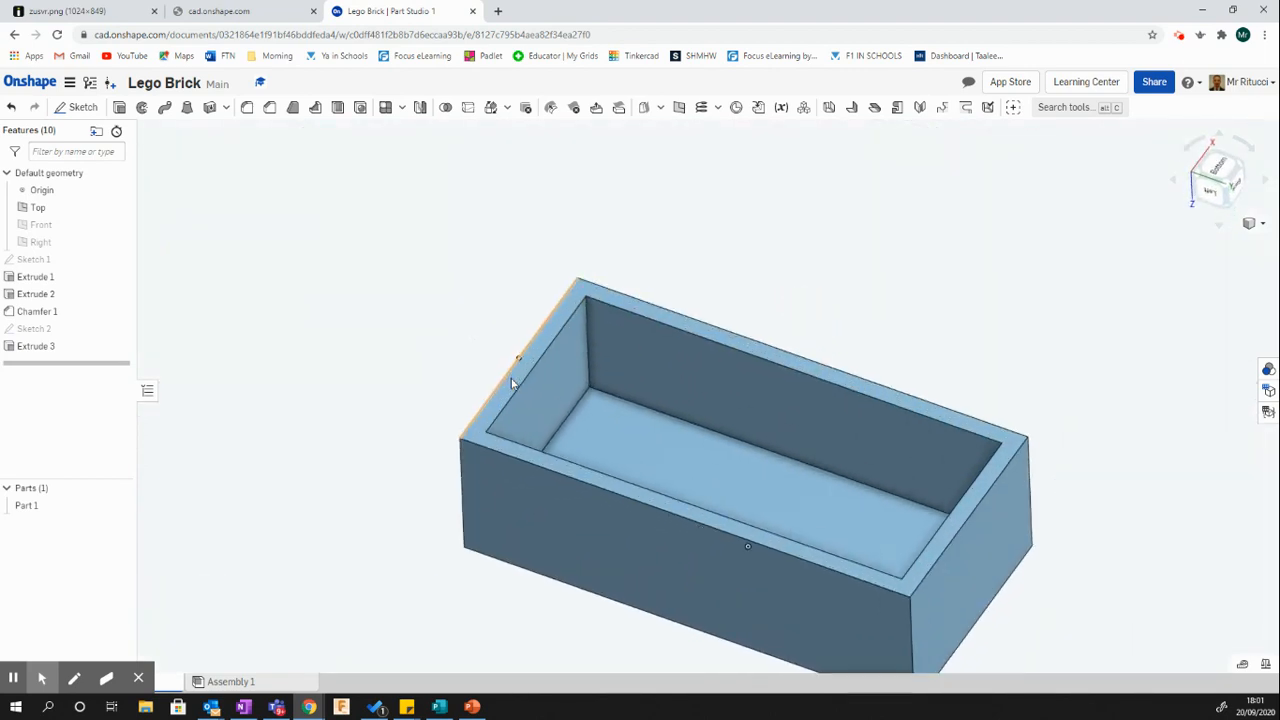
scroll(511, 383, "down", 3)
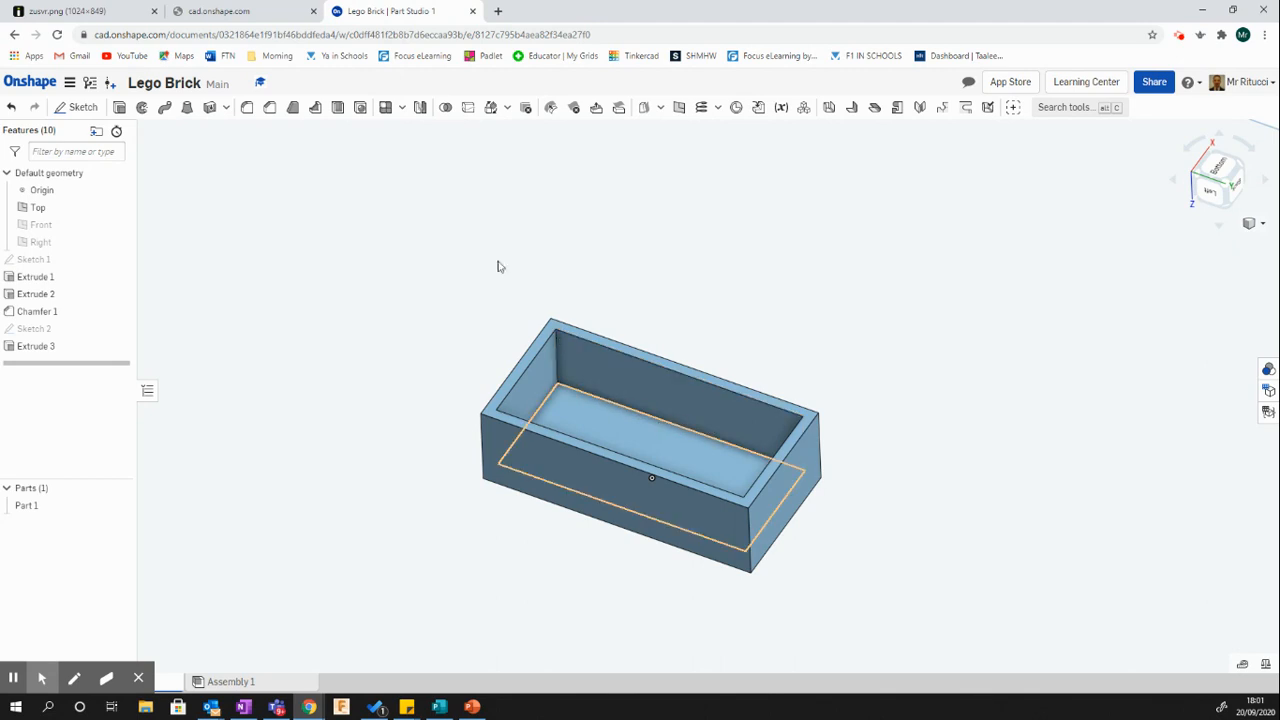
left_click(263, 10)
left_click(120, 11)
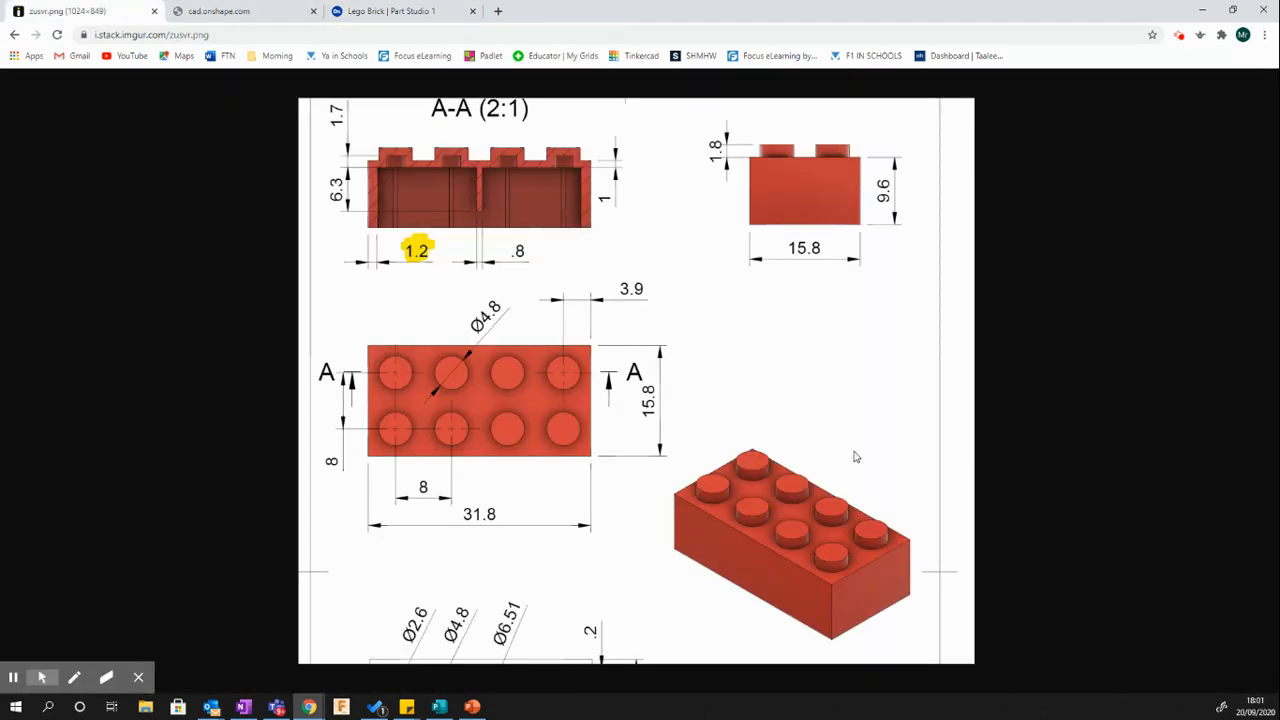
left_click(395, 11)
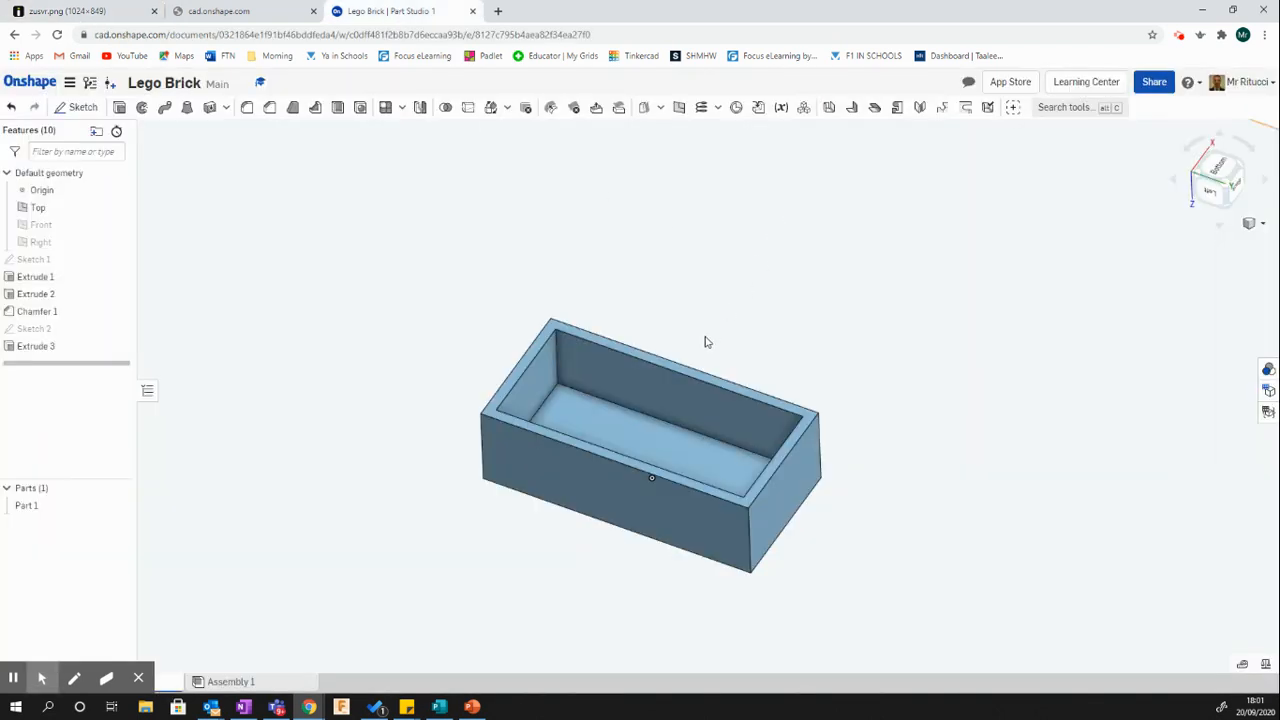
- Start a sketch on the cavity floor and draw a lengthwise construction line between the midpoints of its two short edges
scroll(705, 342, "up", 2)
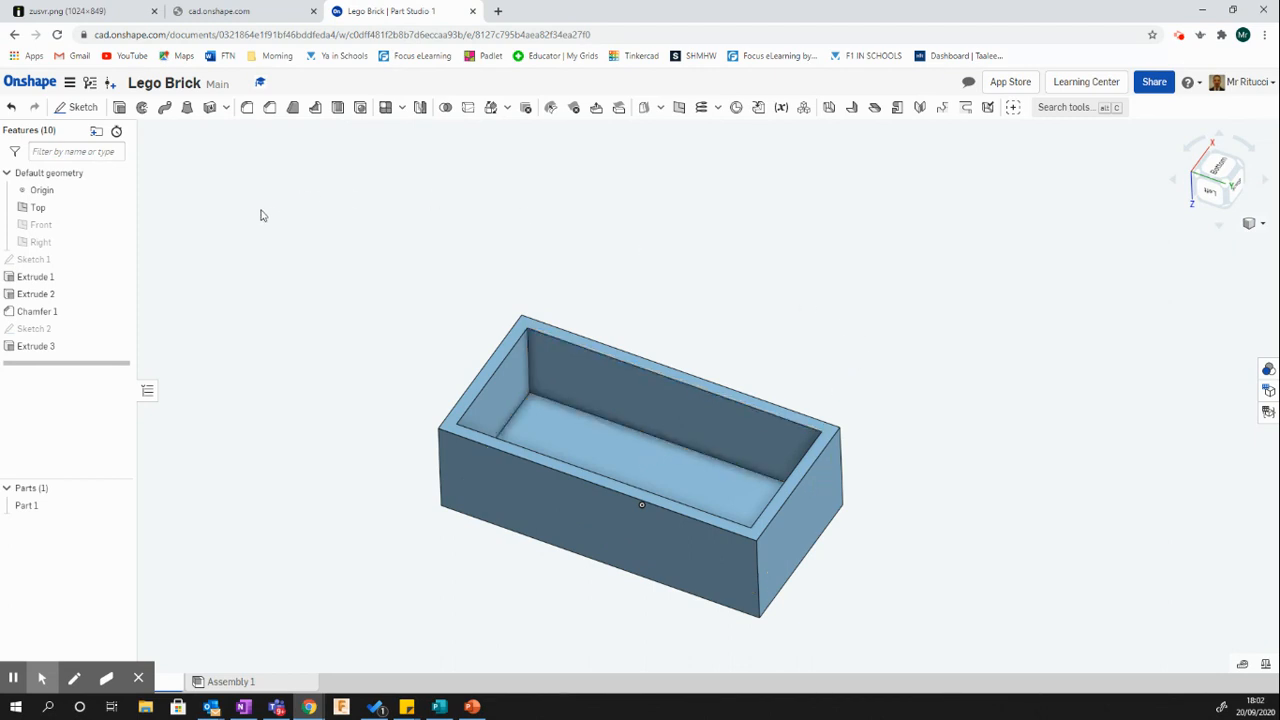
left_click(78, 110)
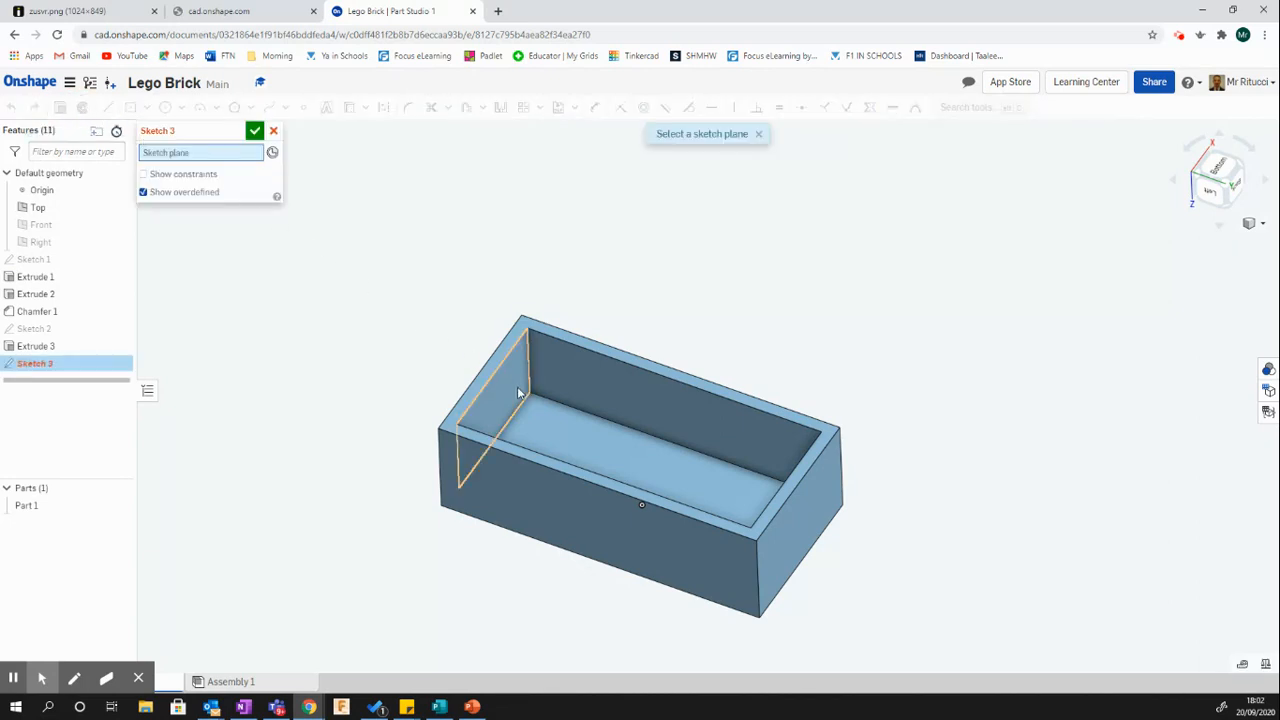
left_click(585, 451)
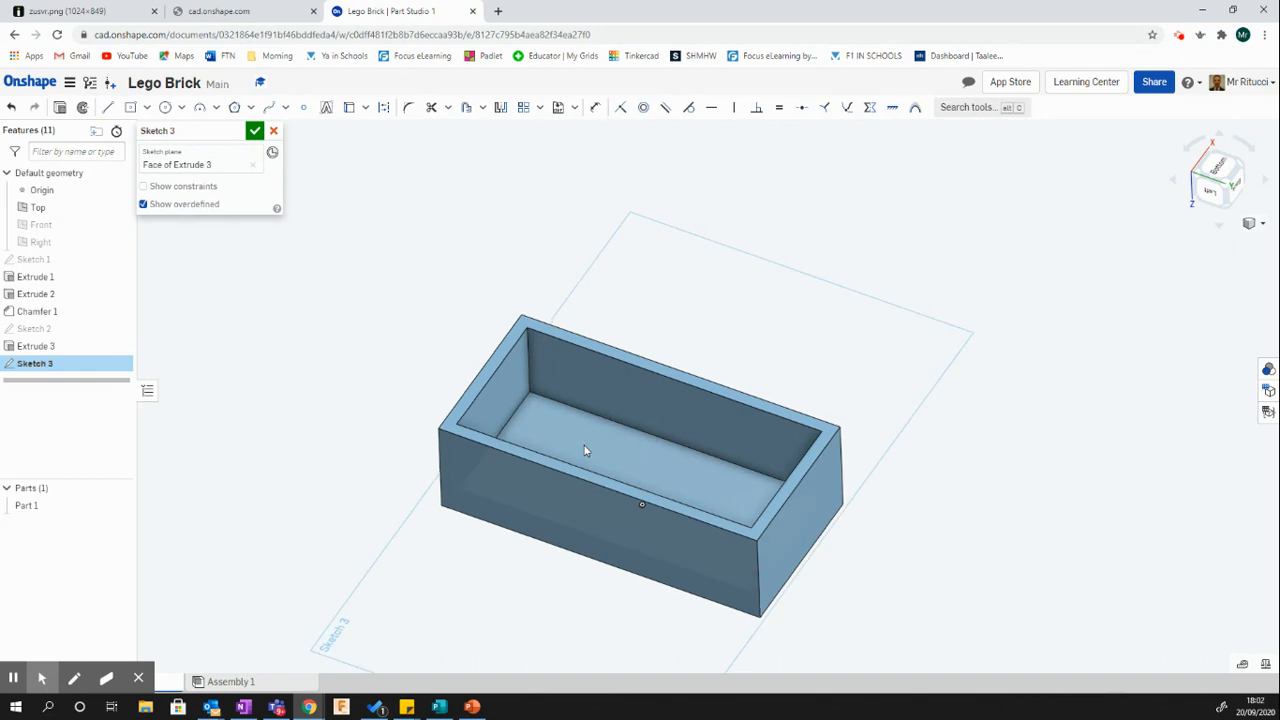
key("n")
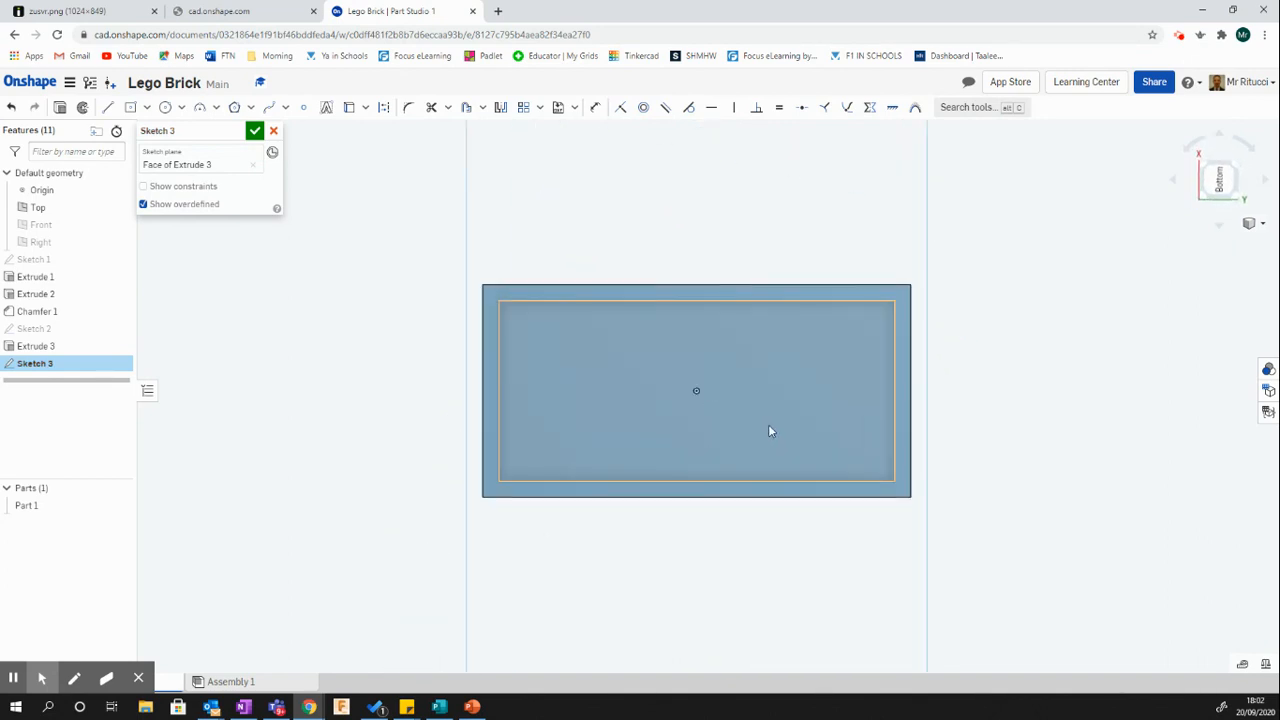
scroll(769, 431, "down", 2)
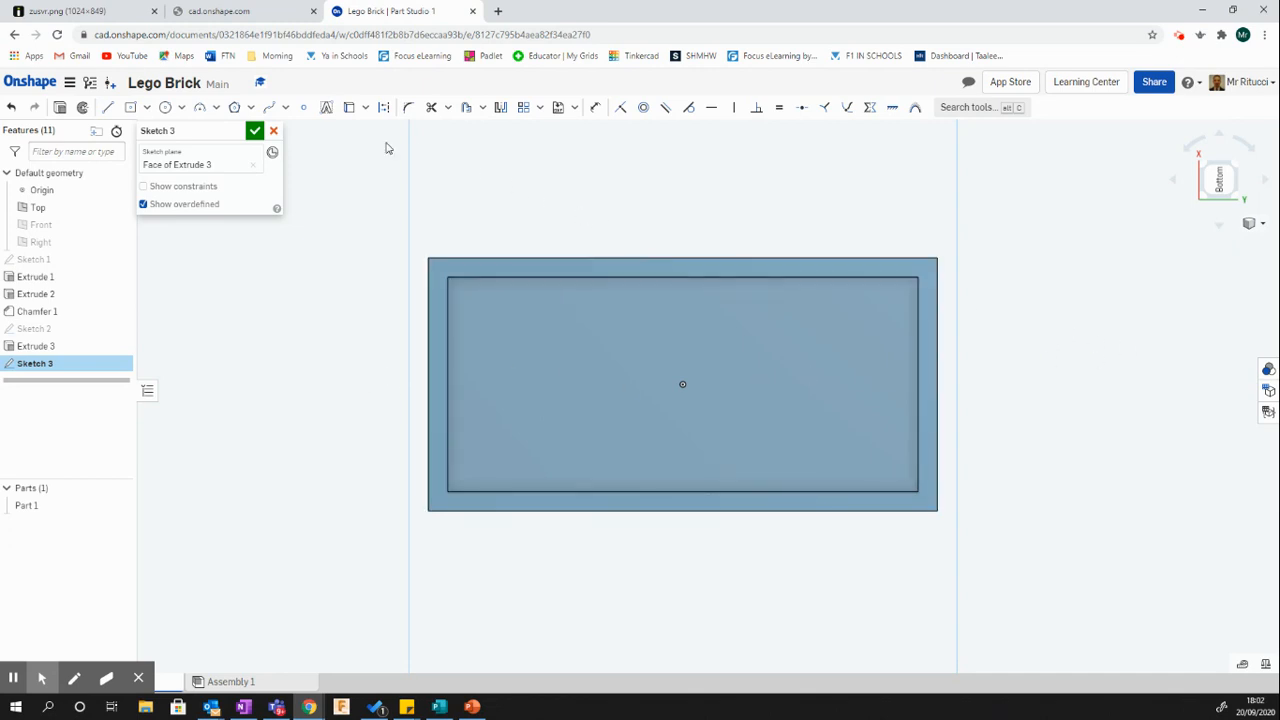
key("u")
left_click(106, 110)
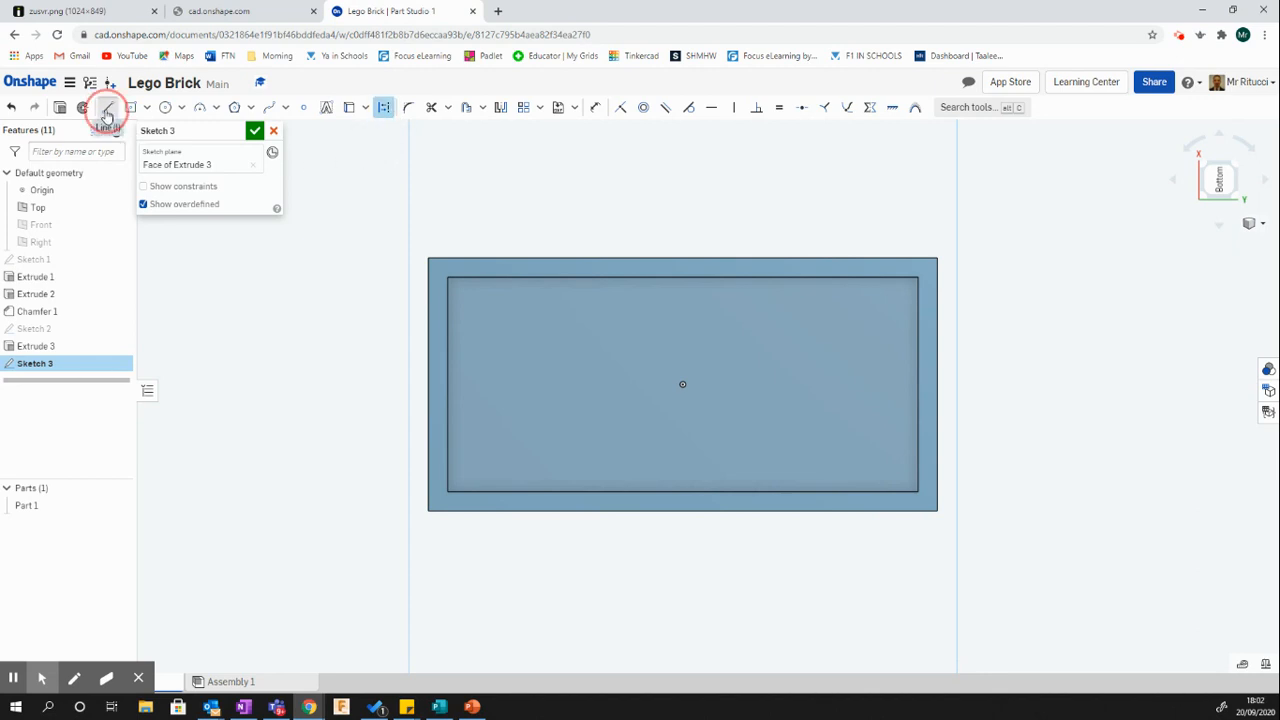
left_click(682, 384)
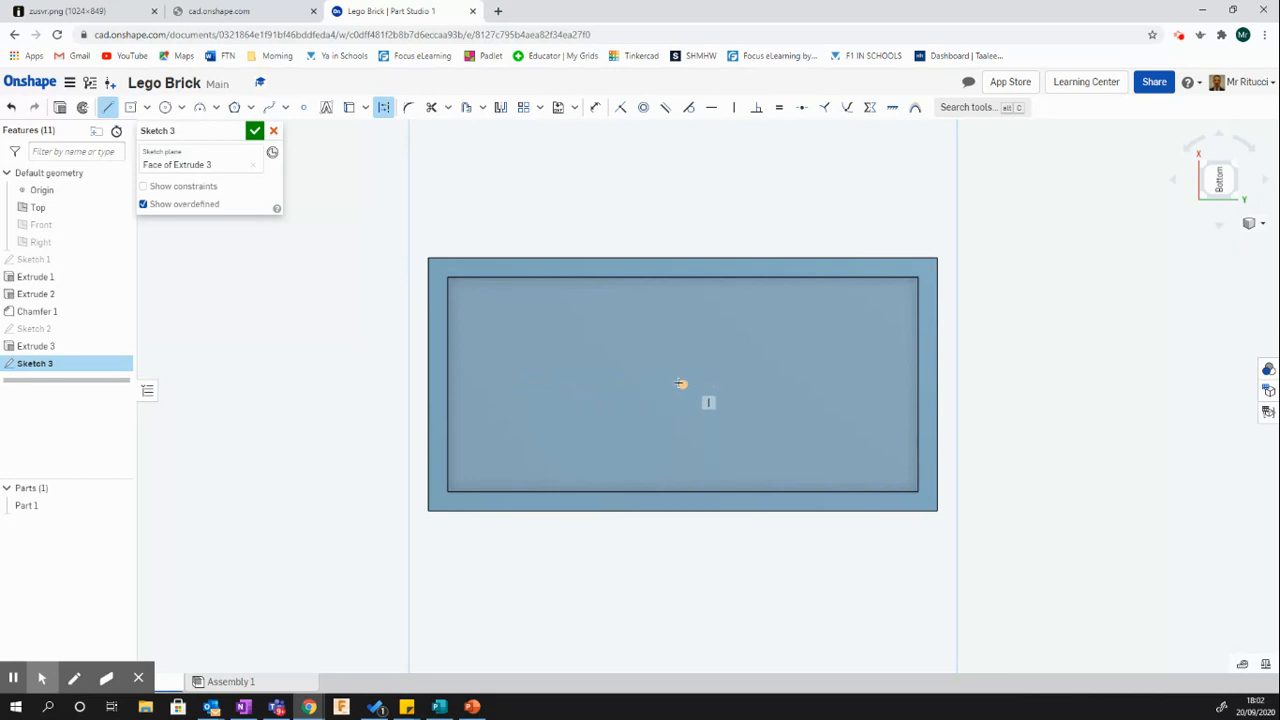
left_click(448, 384)
left_click(919, 383)
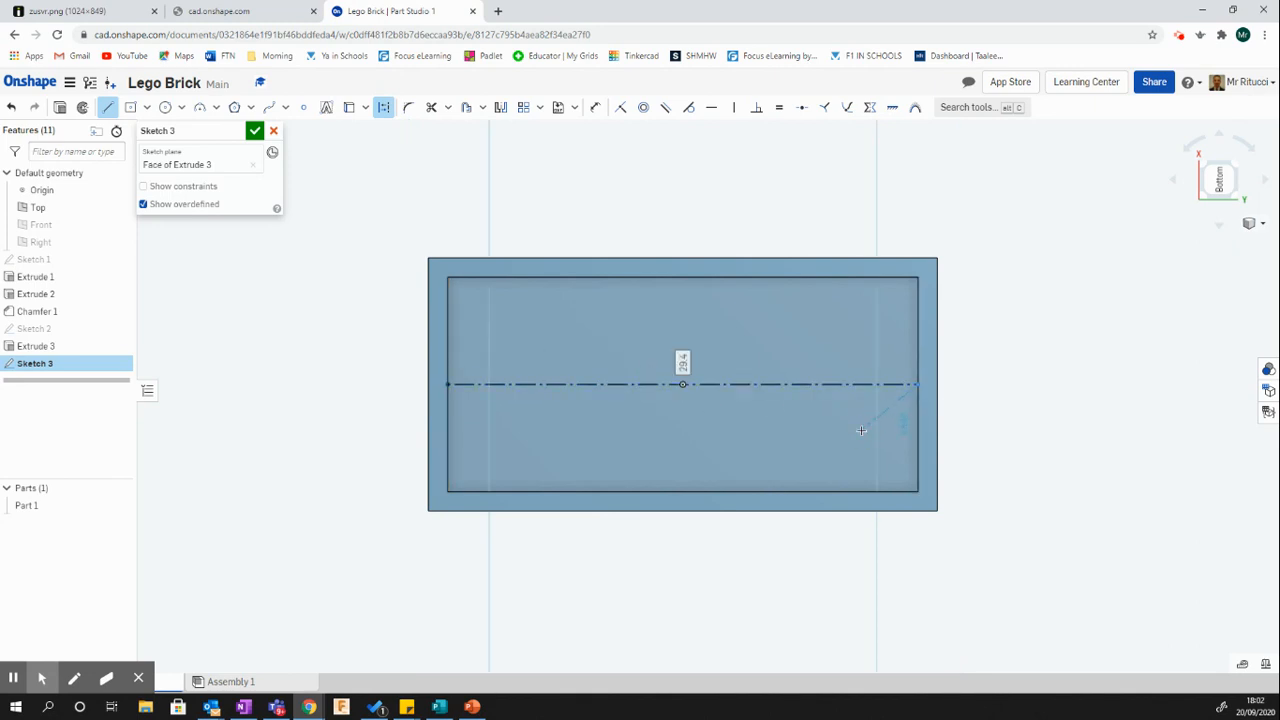
key("Escape")
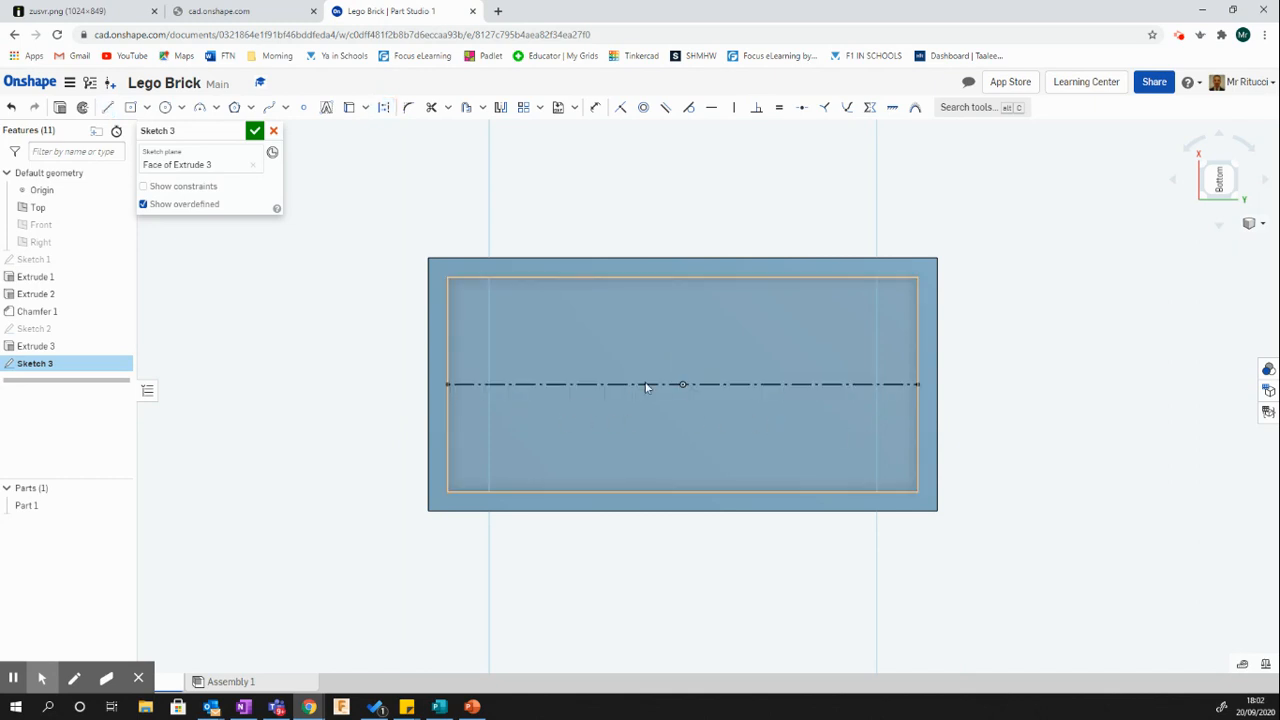
- Draw three circles centred on the construction line: one about 6.4 mm in diameter at its midpoint and one near each end, the left about 6.3 mm
scroll(707, 400, "up", 1)
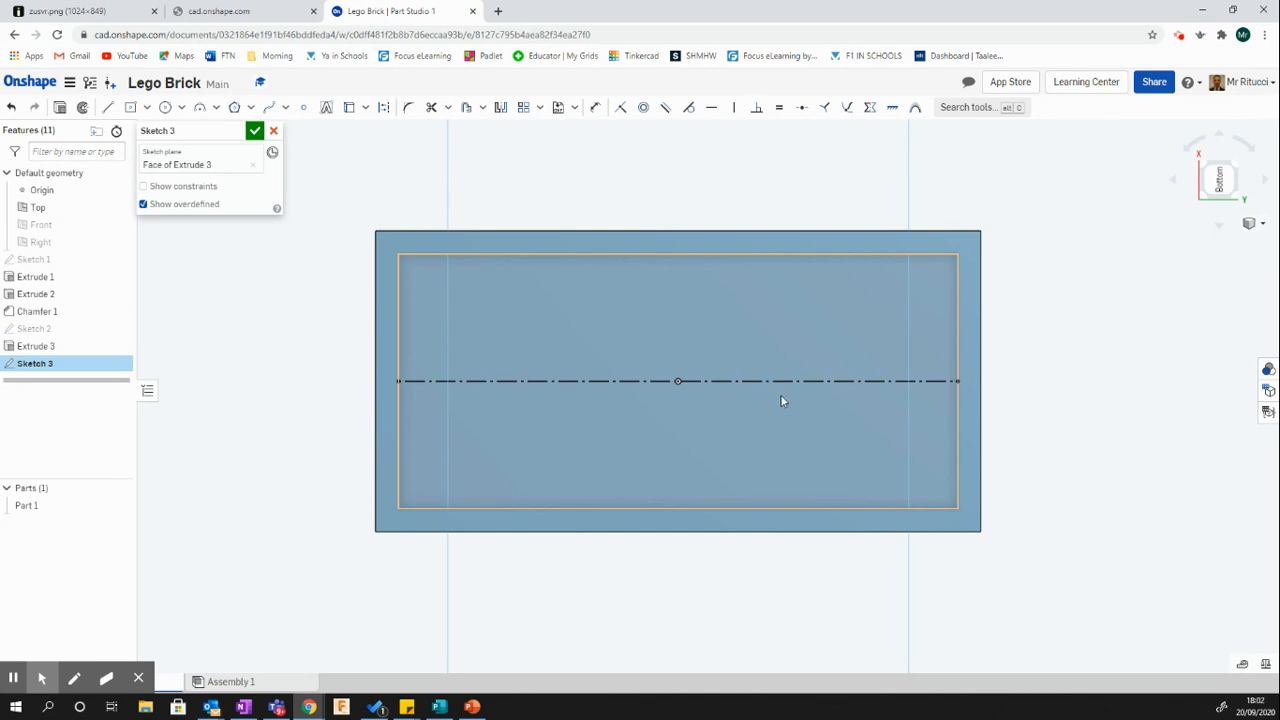
left_click(182, 108)
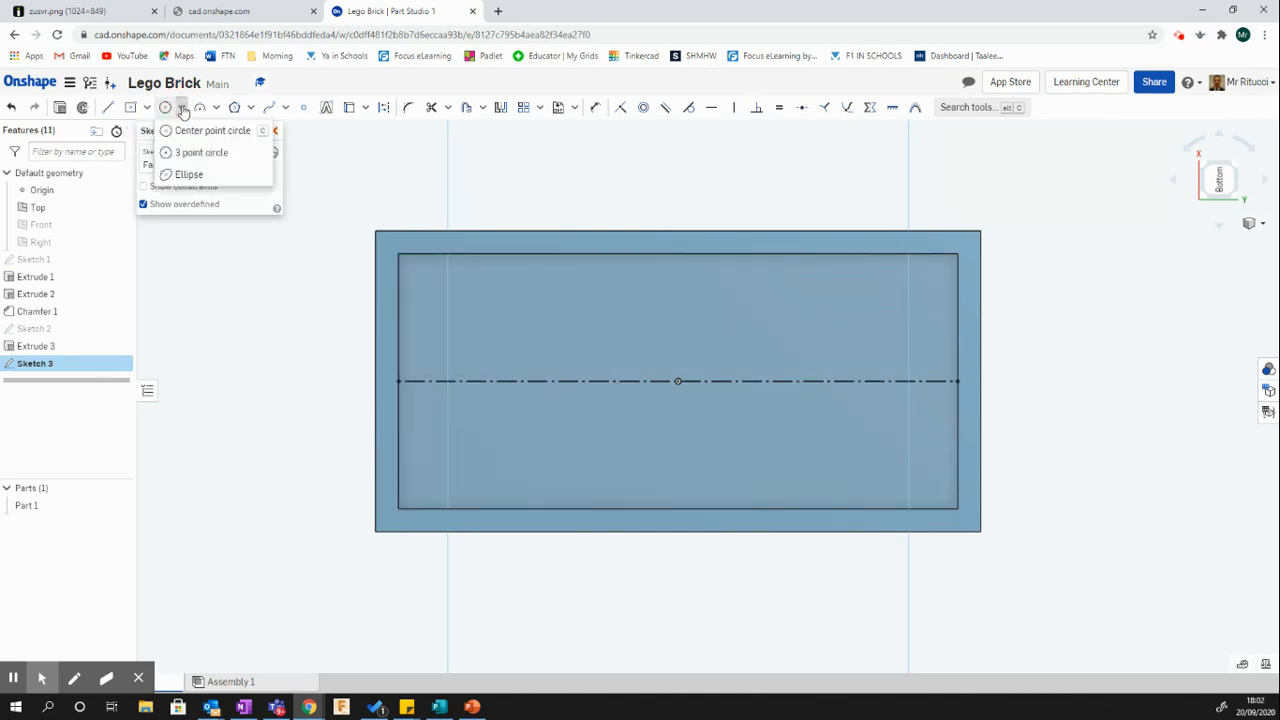
left_click(189, 132)
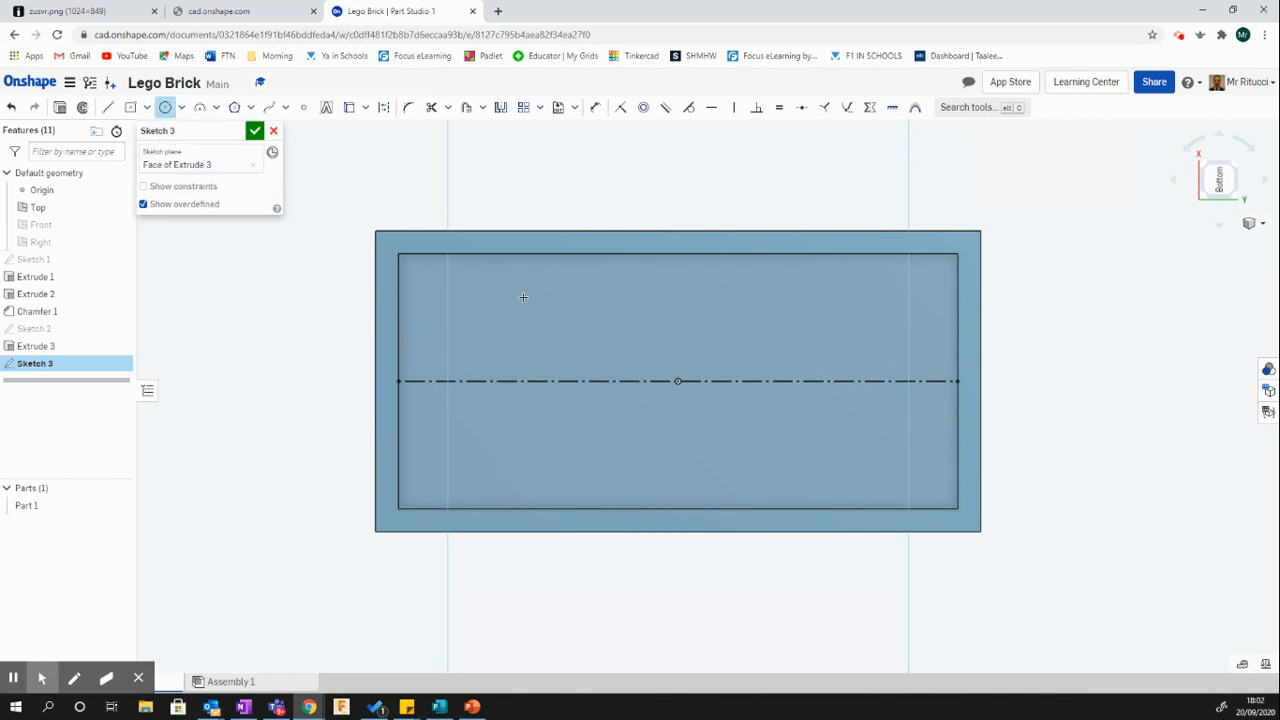
left_click(677, 381)
left_click(720, 425)
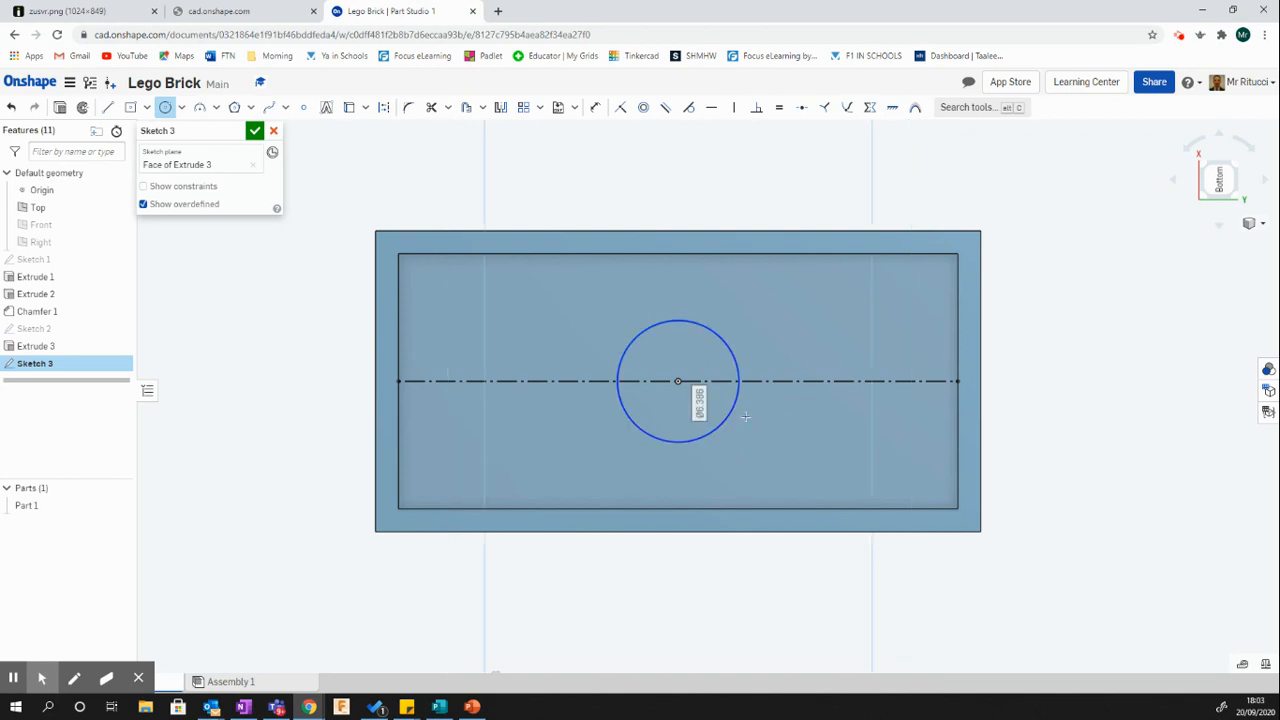
left_click(848, 381)
left_click(886, 424)
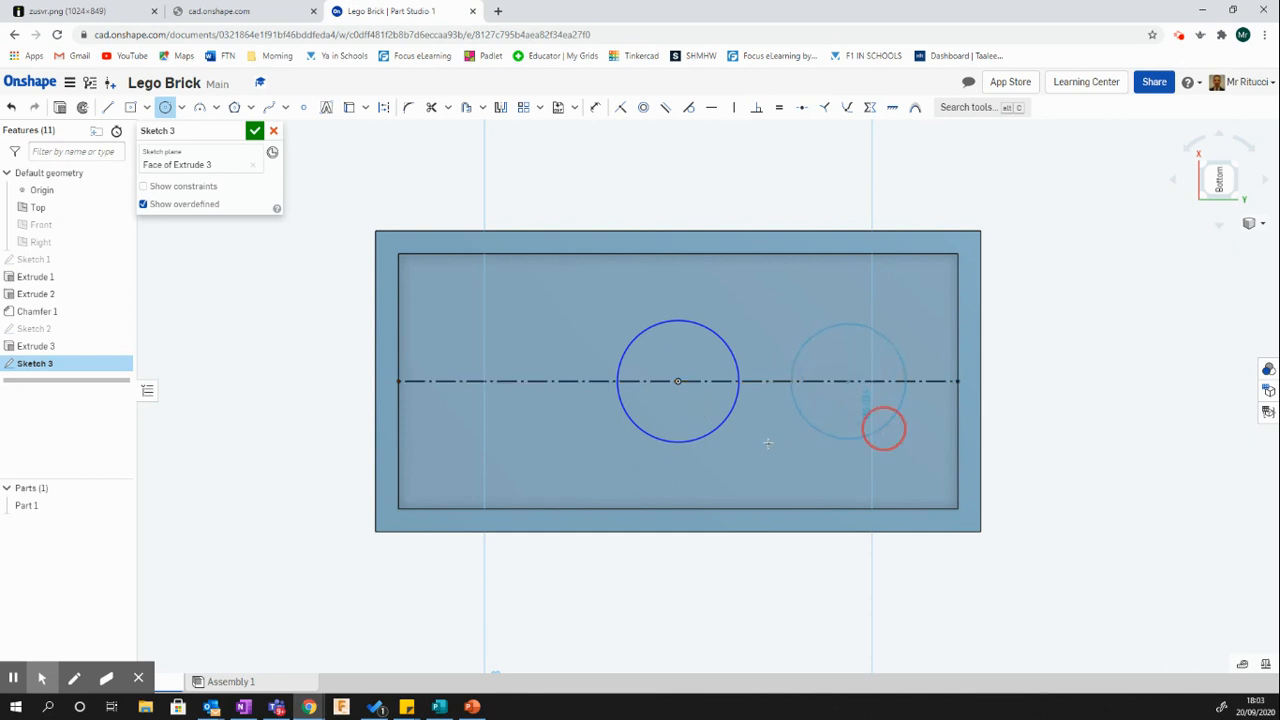
left_click(484, 381)
left_click(526, 422)
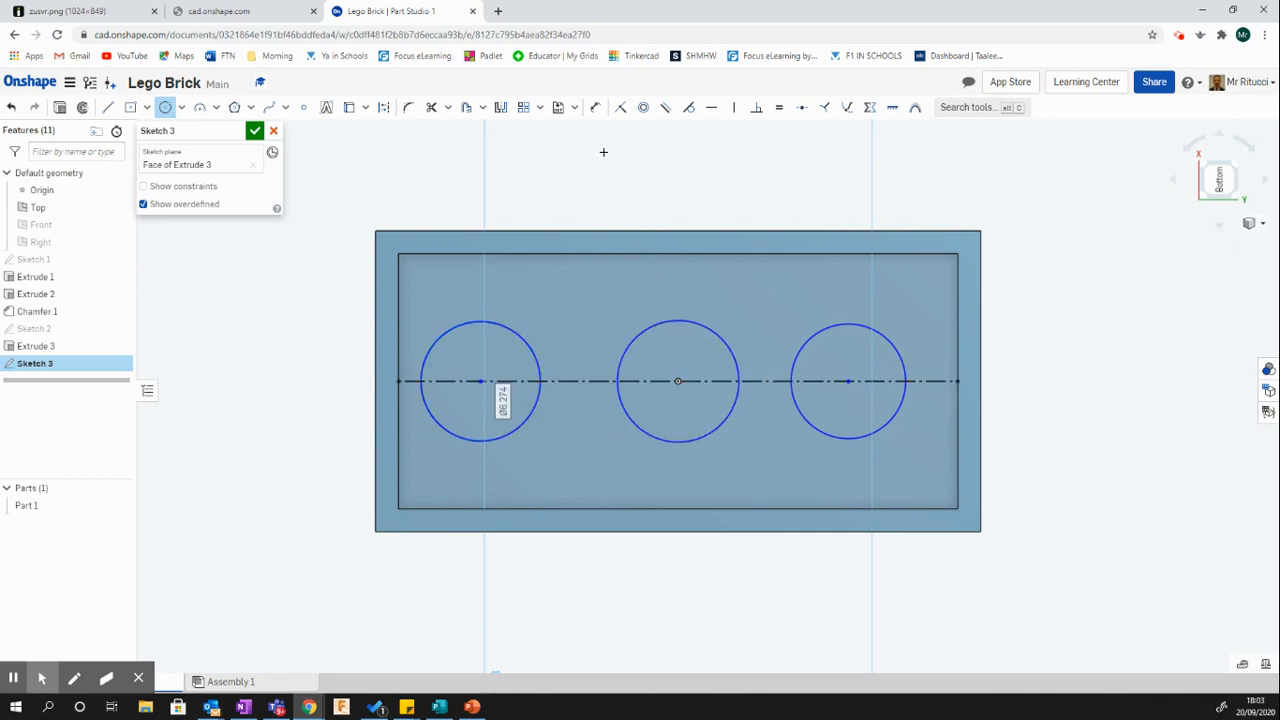
- Dimension the middle circle's diameter as 6 mm
left_click(595, 107)
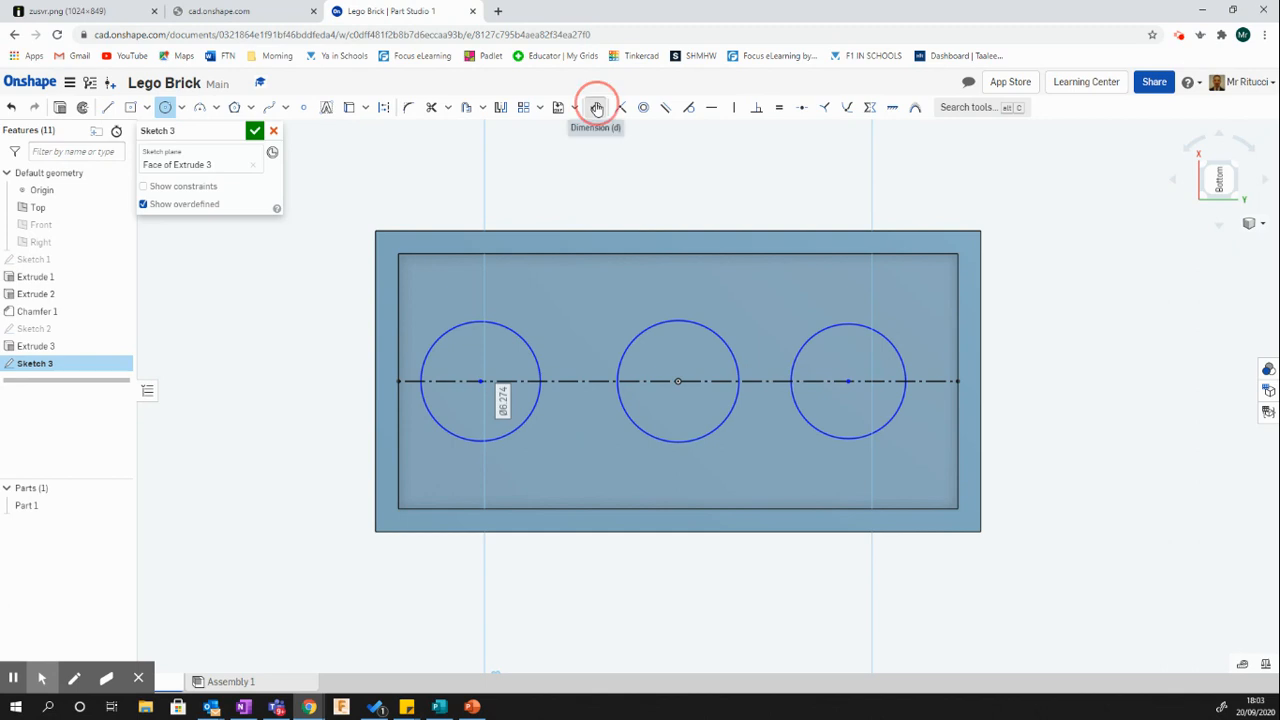
left_click(697, 322)
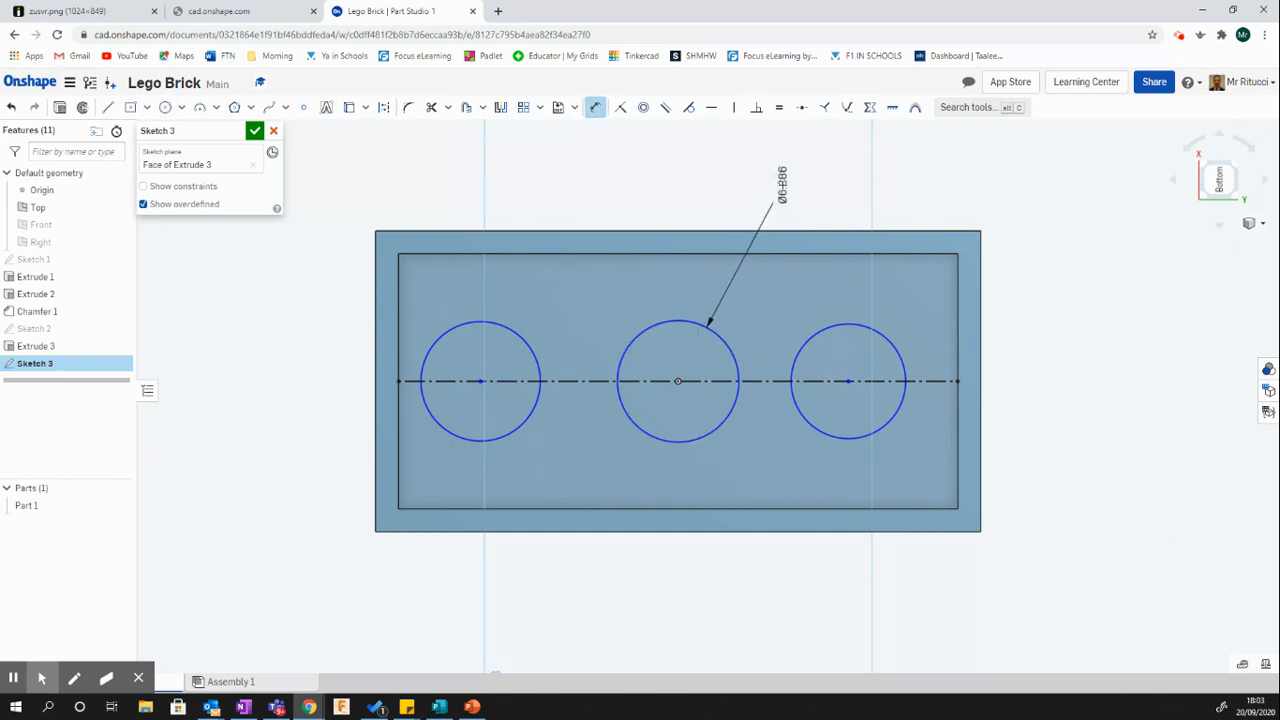
left_click(781, 187)
type("6")
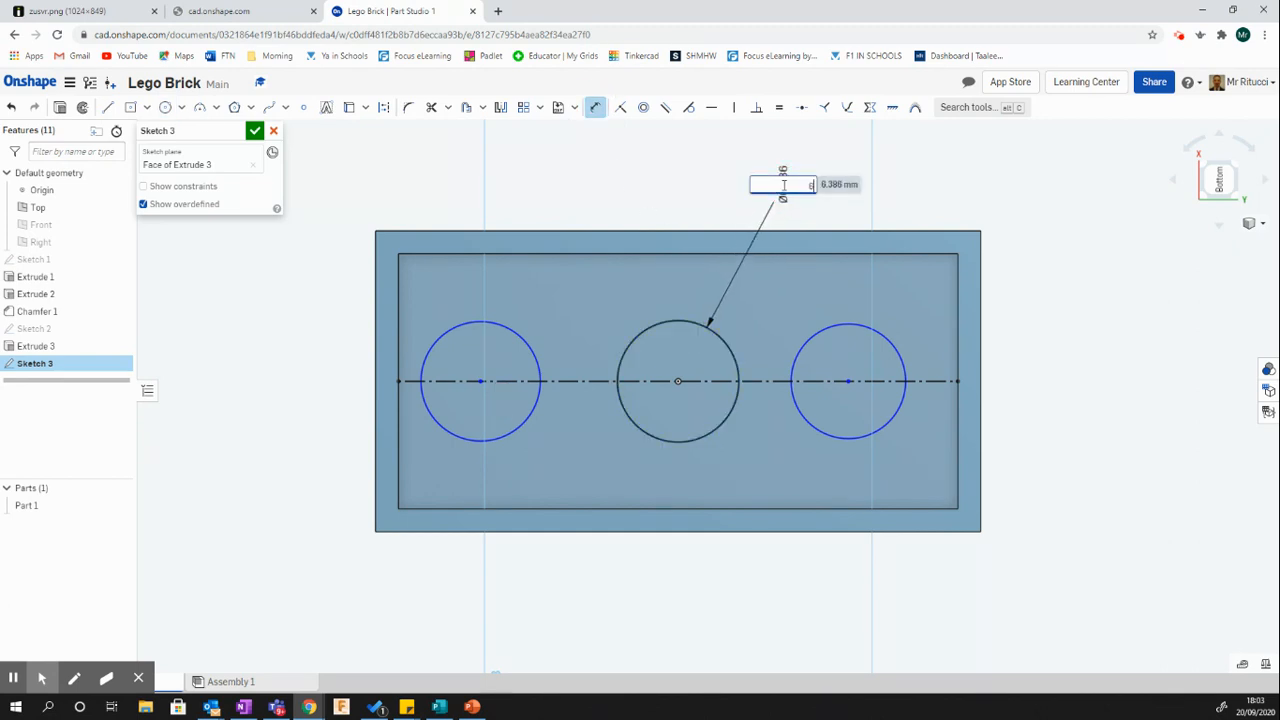
key("Return")
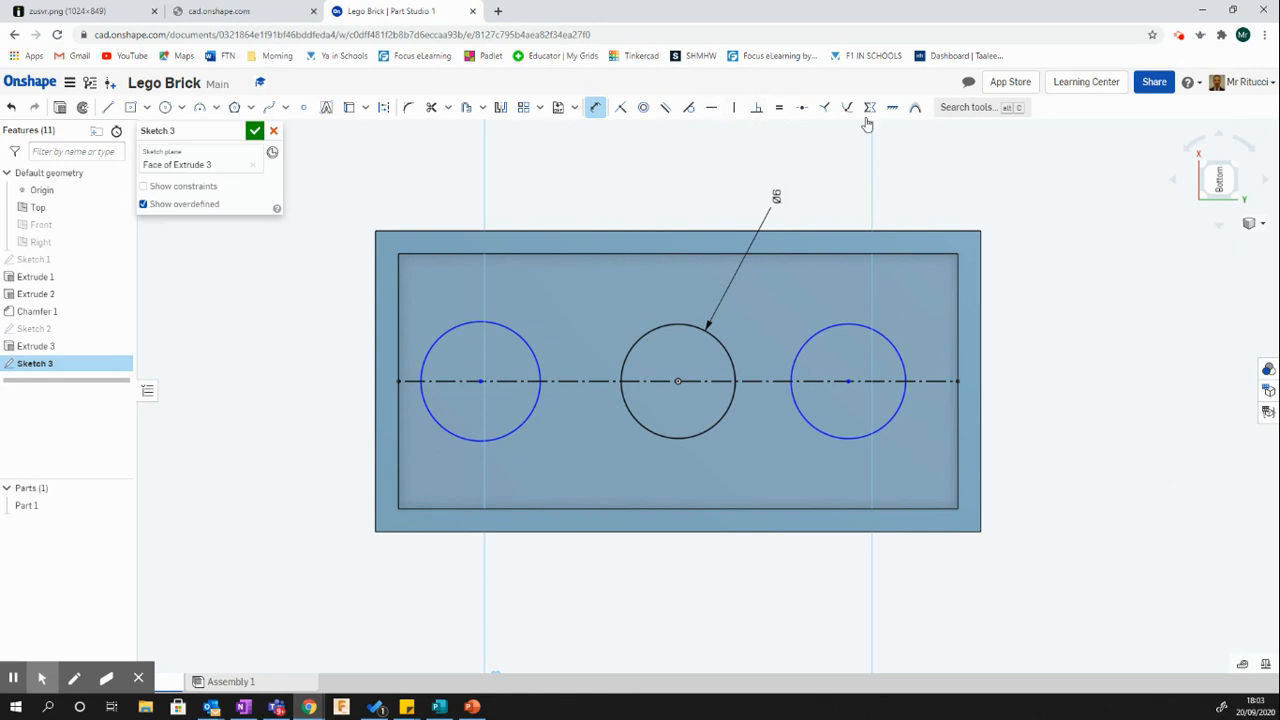
- Constrain the right and left circles to be equal in size to the middle circle
left_click(779, 110)
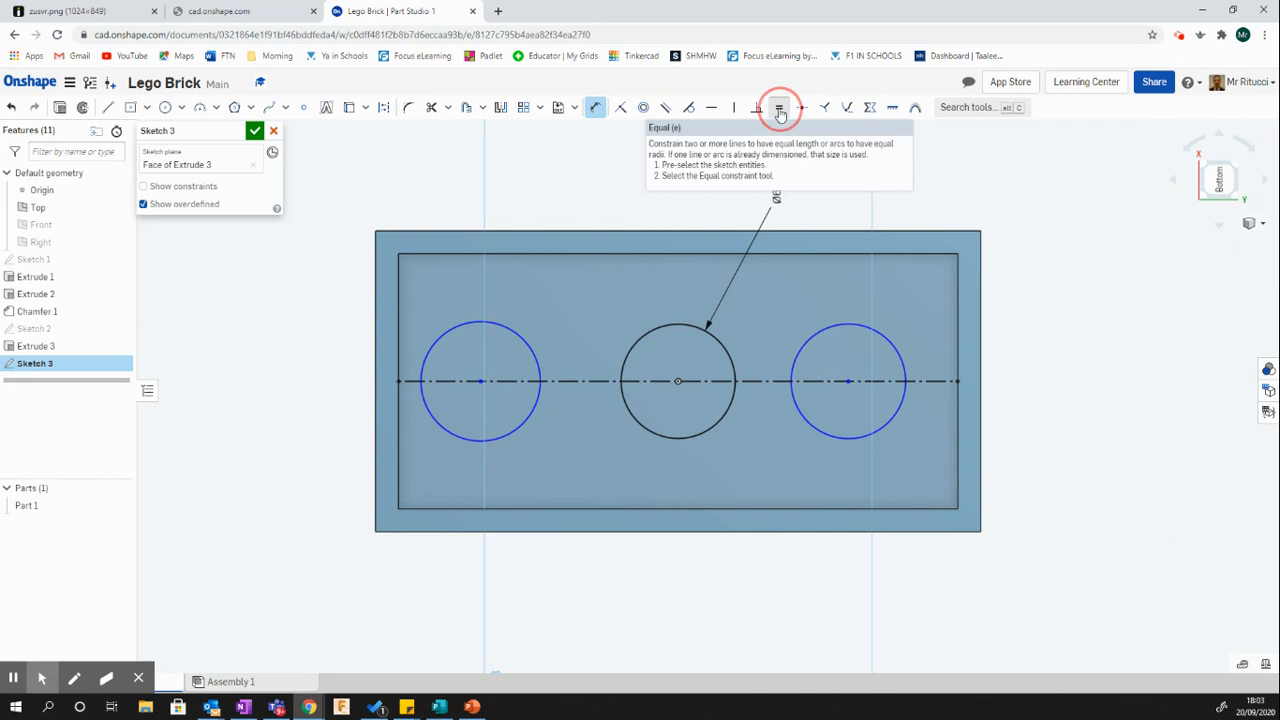
left_click(686, 322)
left_click(818, 329)
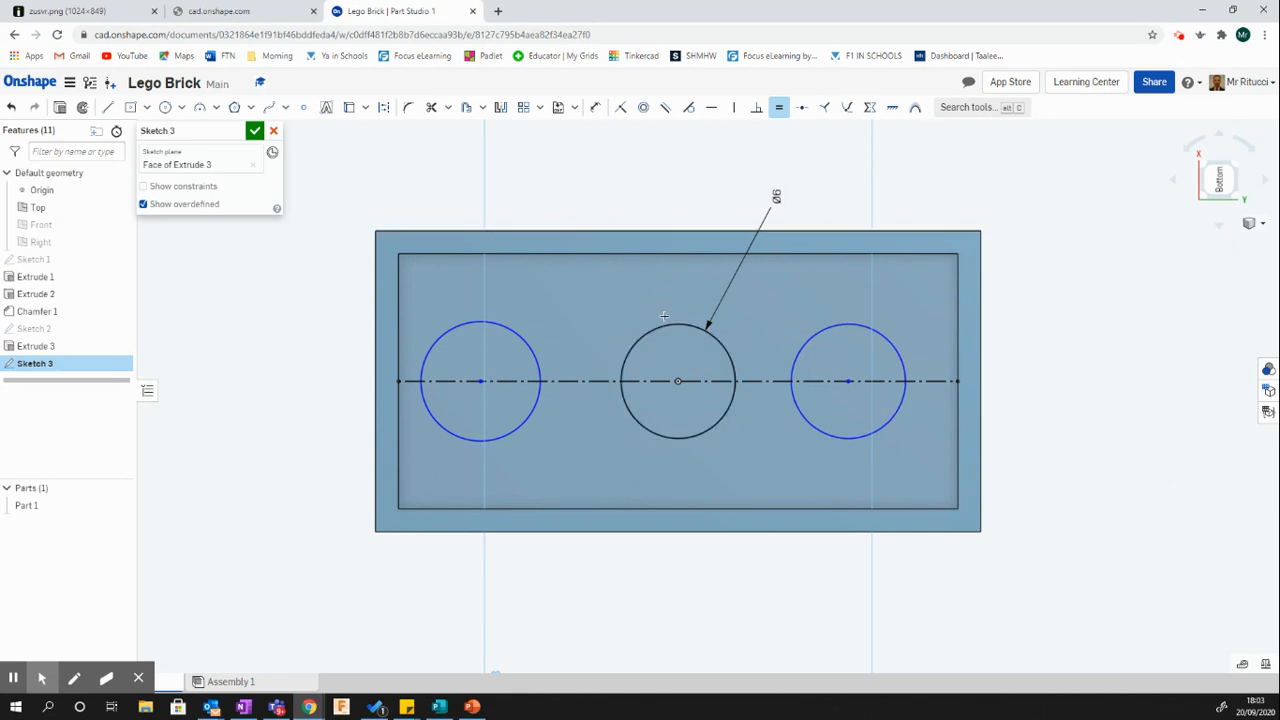
left_click(779, 107)
left_click(599, 285)
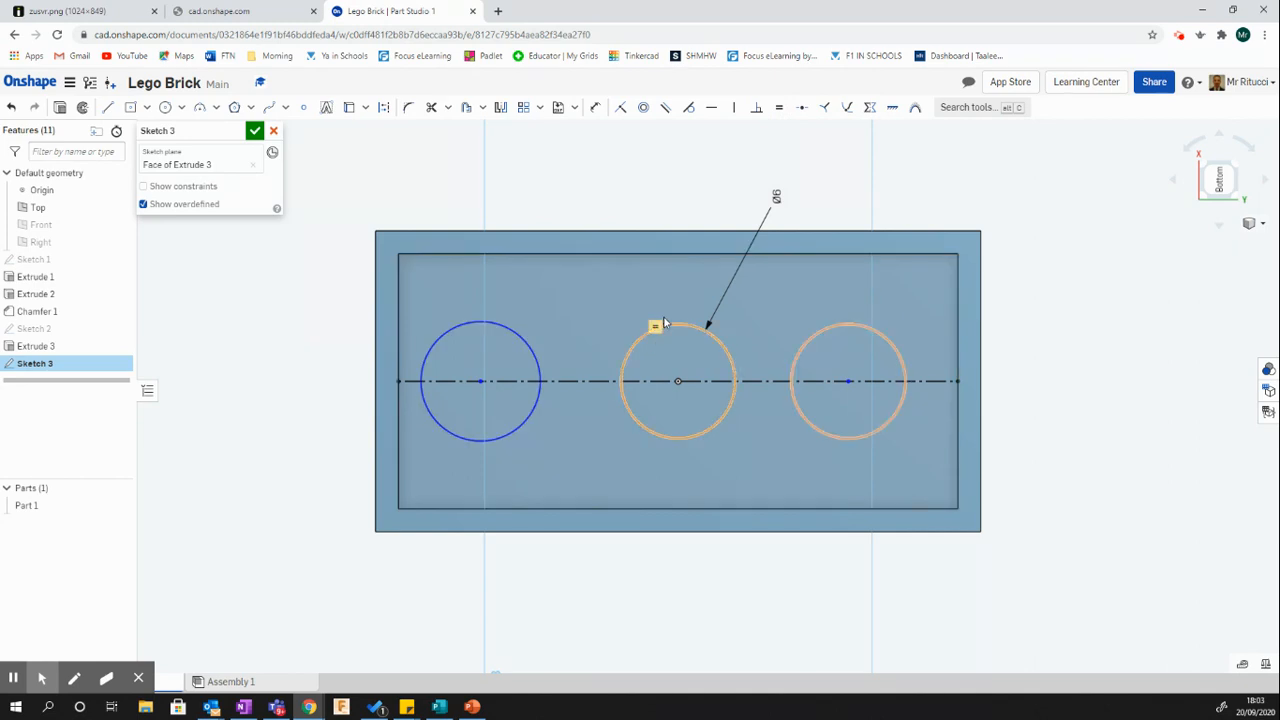
left_click(634, 333)
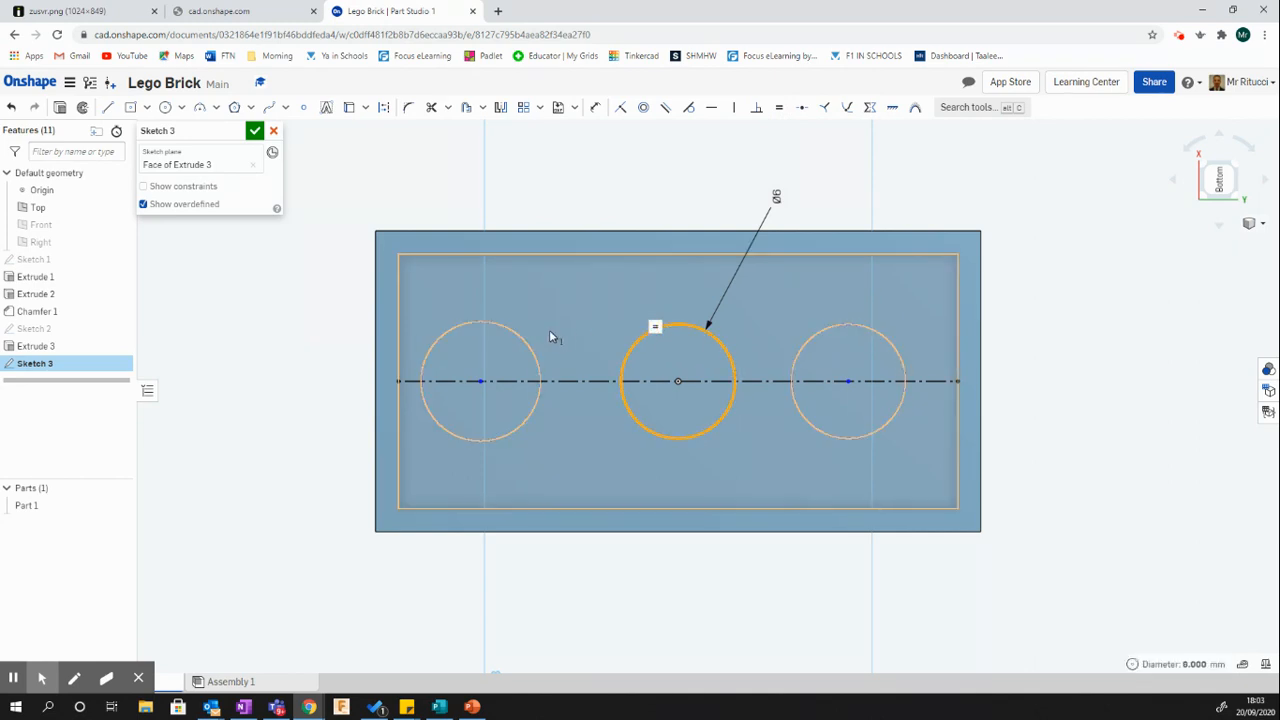
left_click(510, 333)
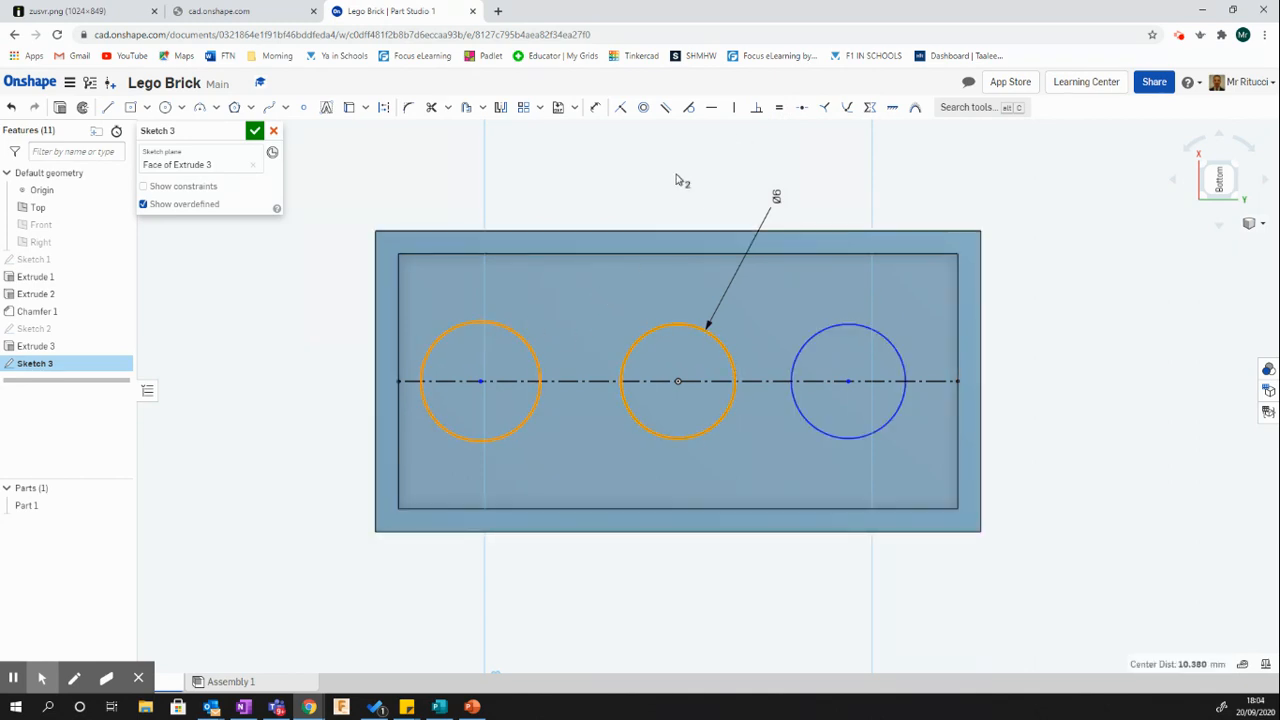
left_click(779, 107)
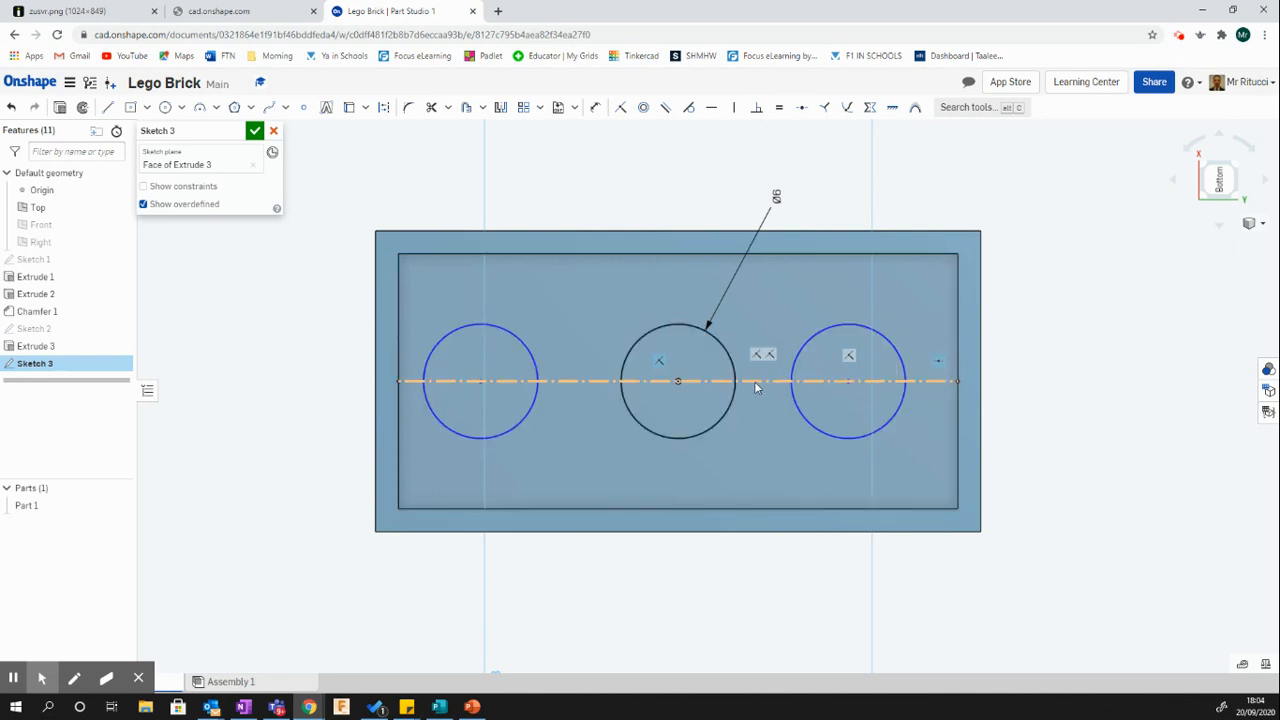
- Dimension the right circle's centre 6 mm from the right end of the construction line
left_click(595, 107)
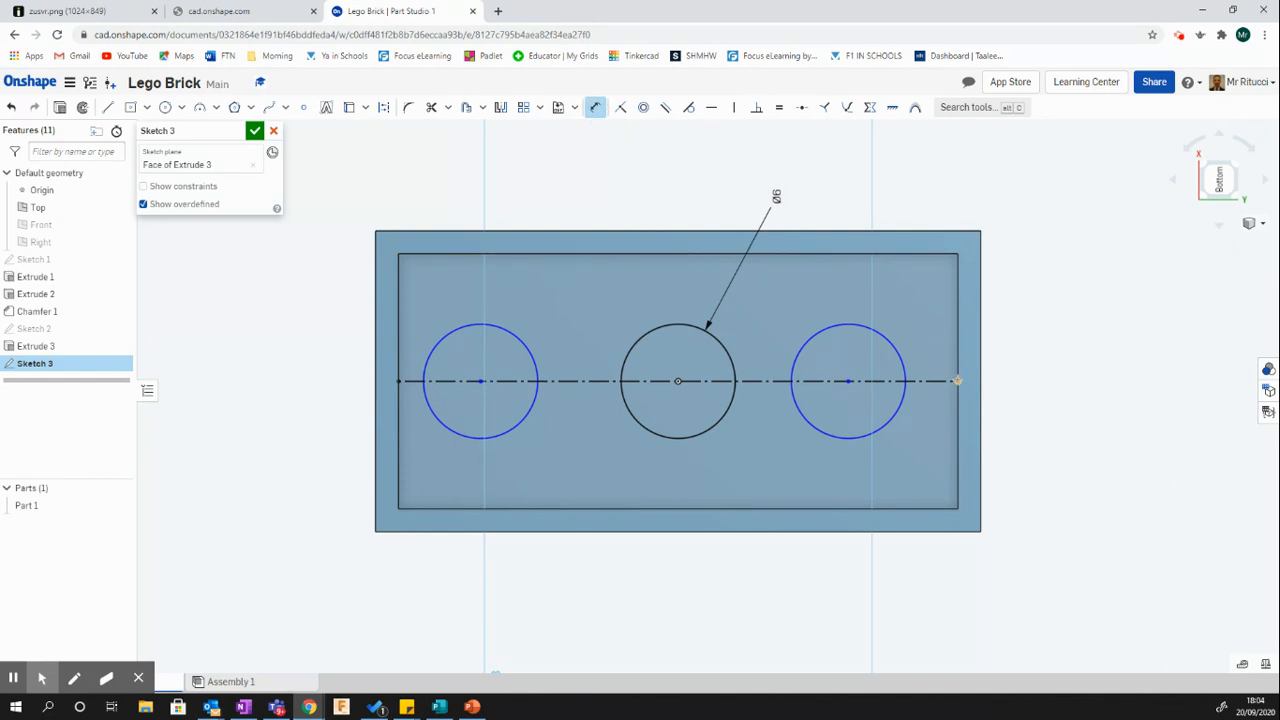
left_click(848, 382)
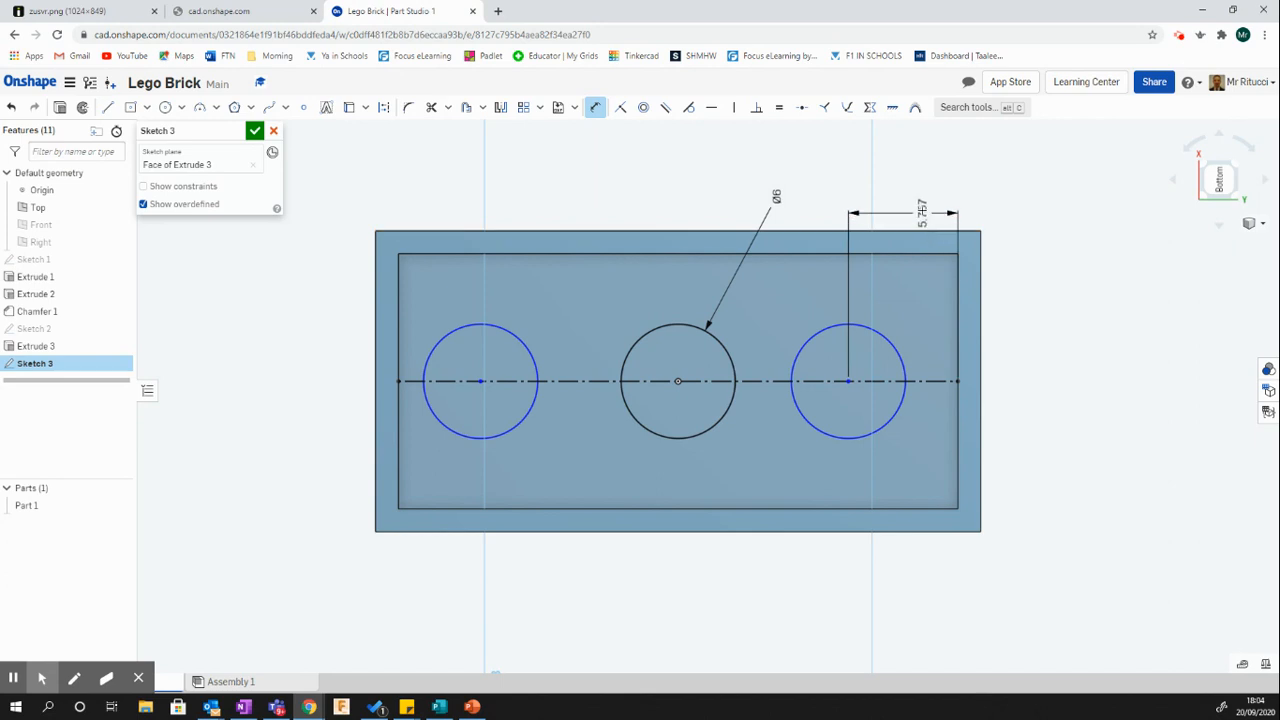
left_click(913, 180)
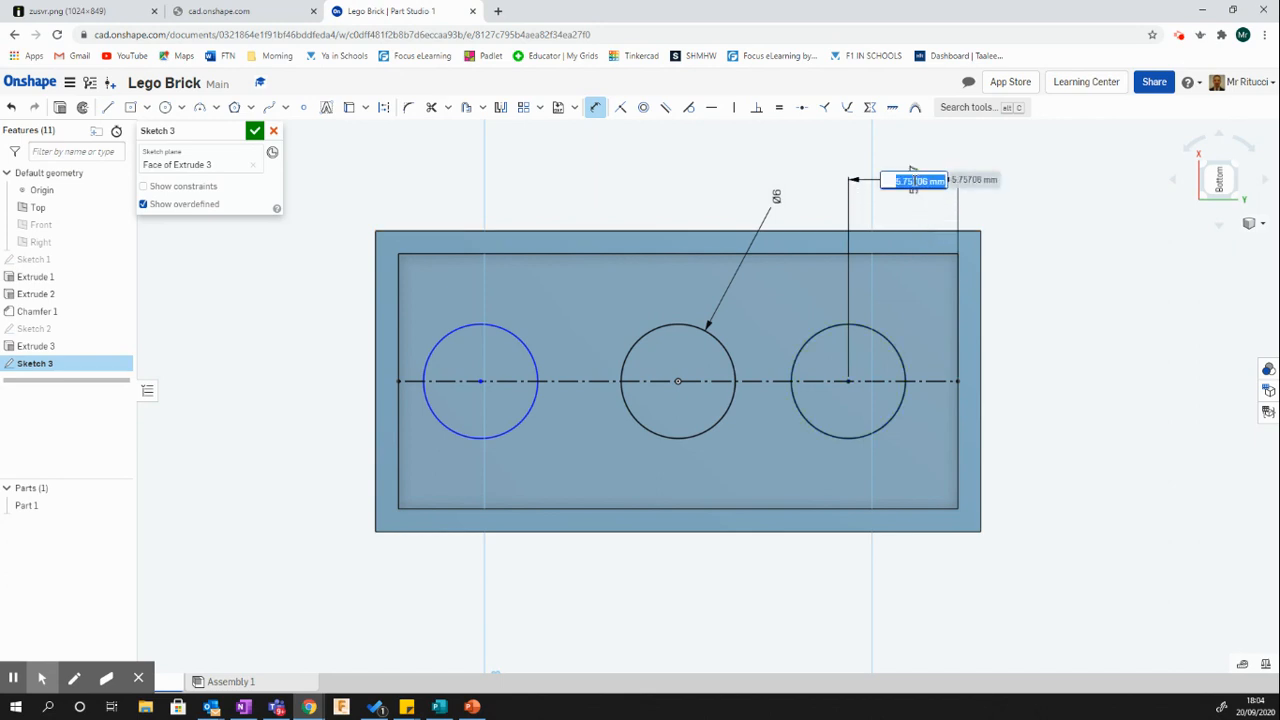
type("6")
key("Return")
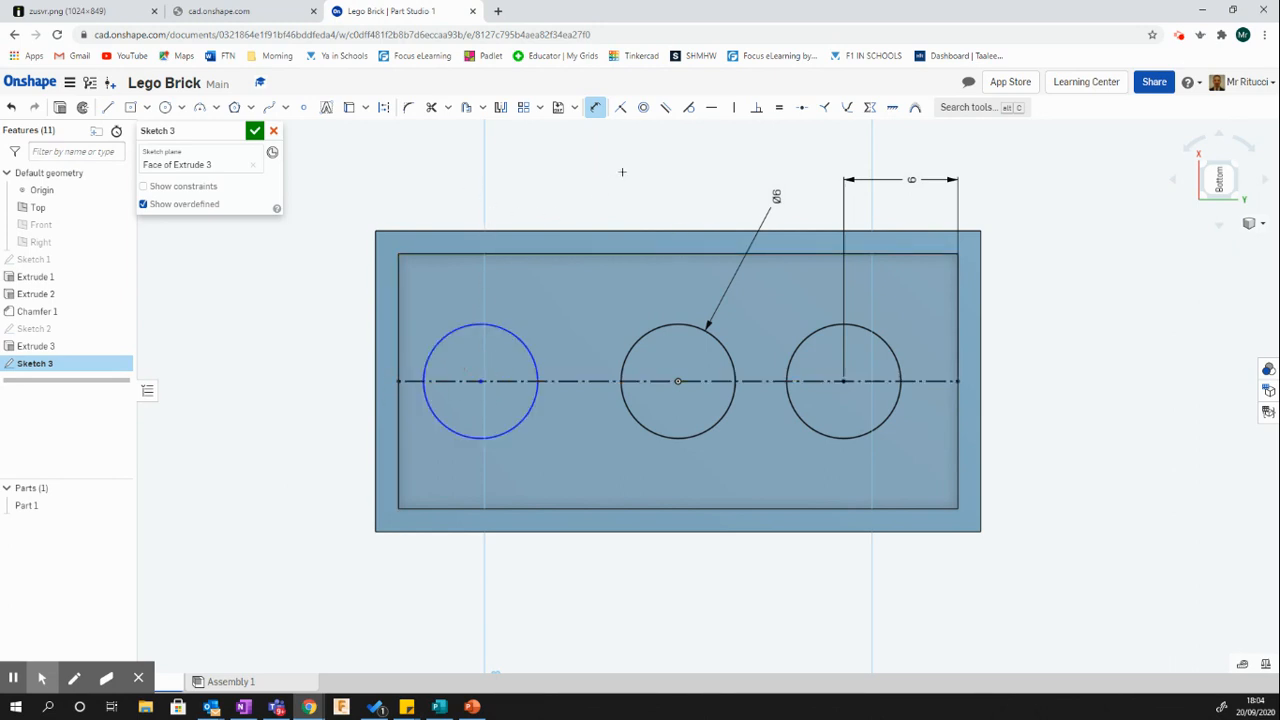
- Dimension the left circle's centre 6 mm from the left end of the construction line
left_click(595, 107)
left_click(595, 107)
left_click(396, 381)
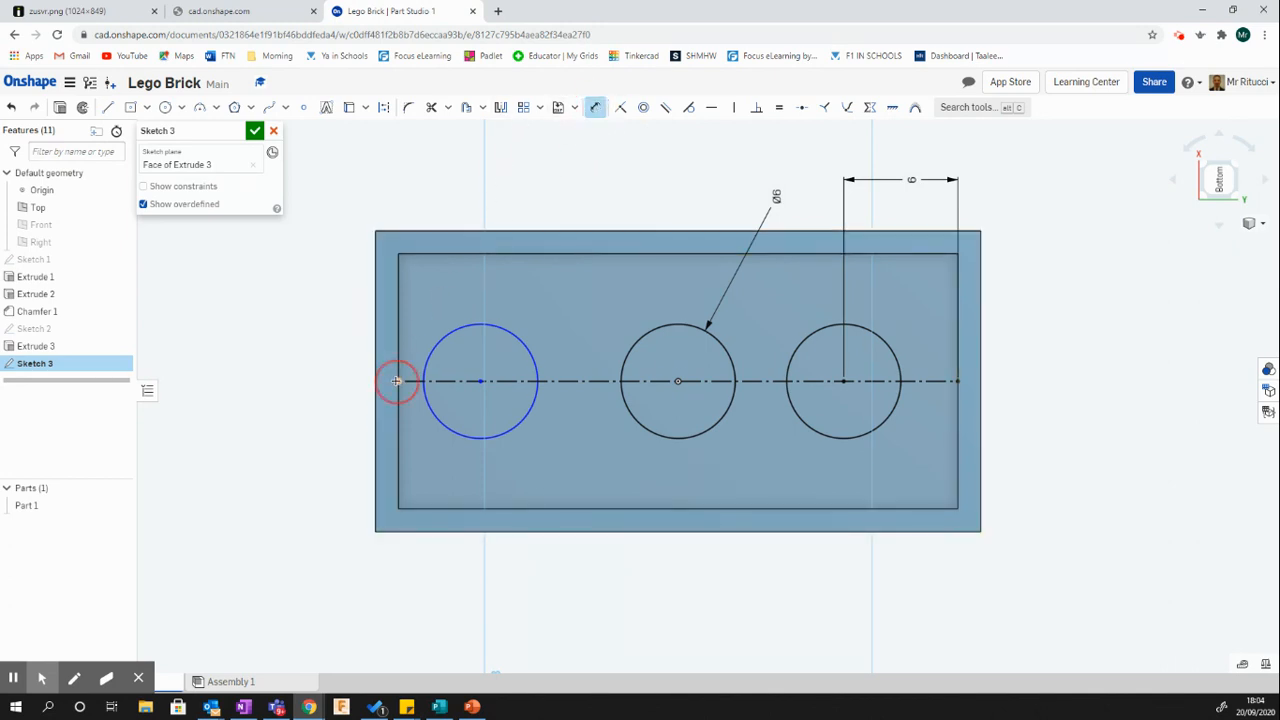
left_click(481, 381)
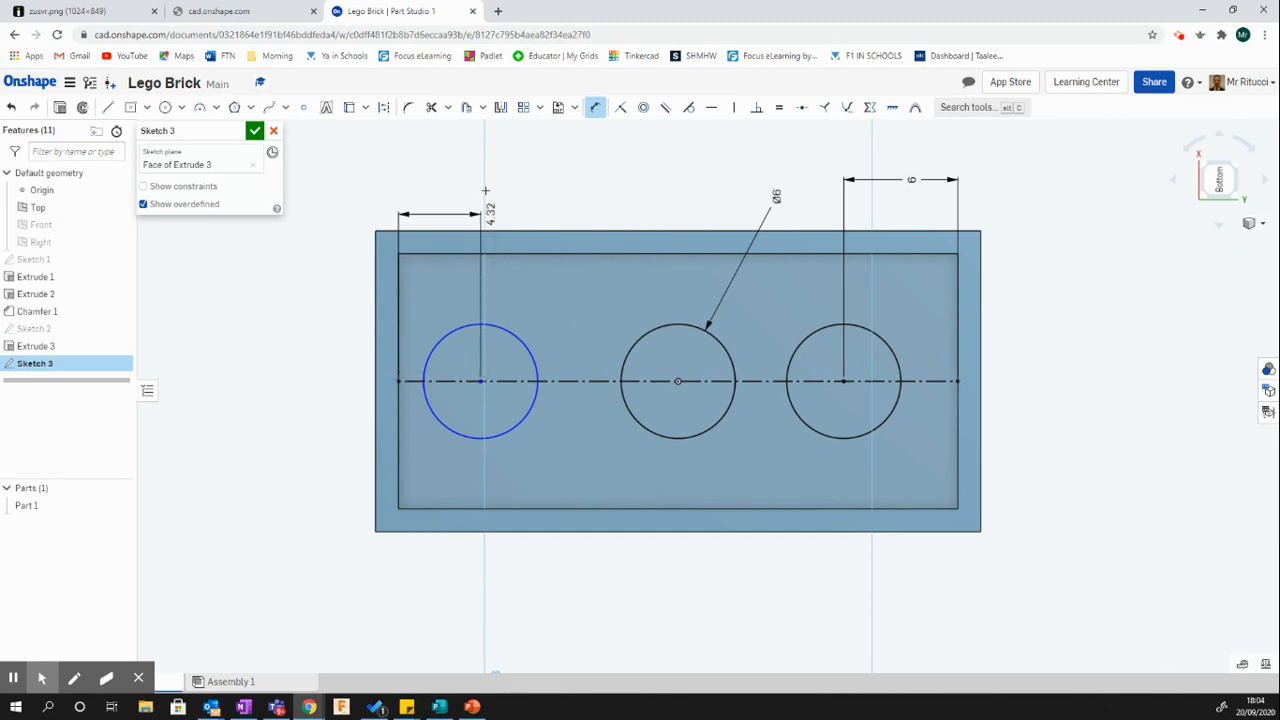
left_click(483, 179)
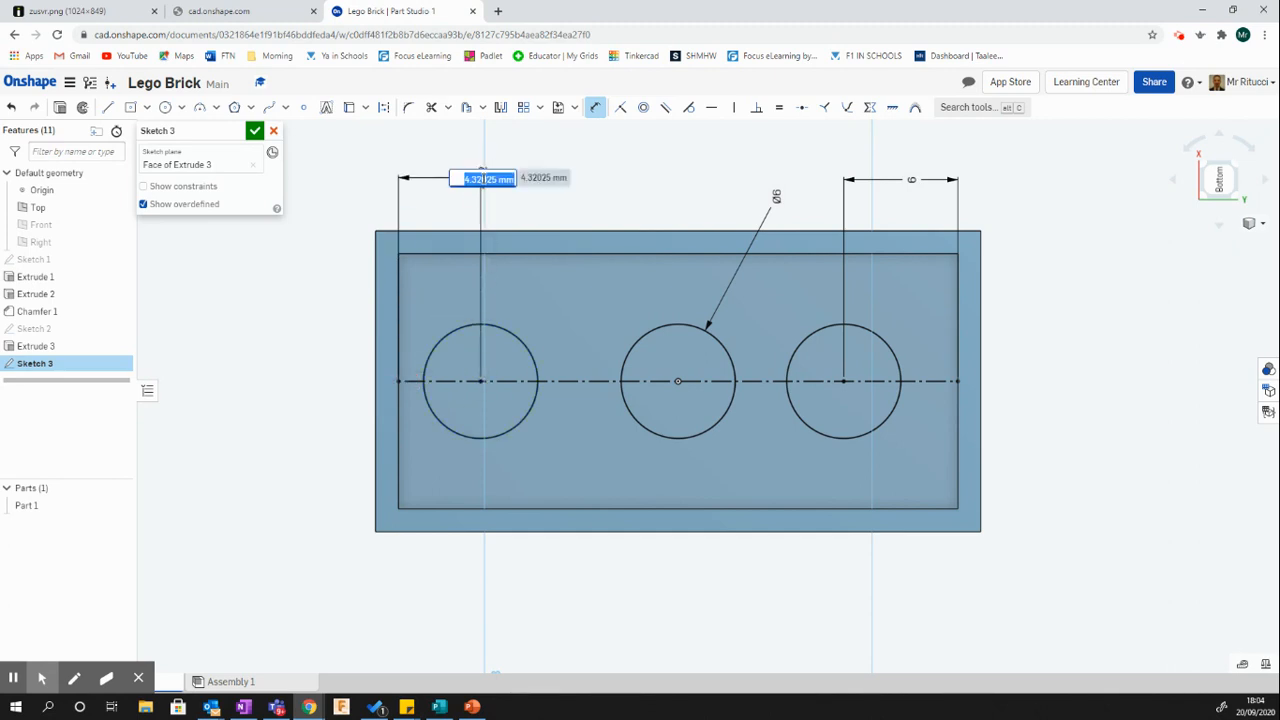
key("Return")
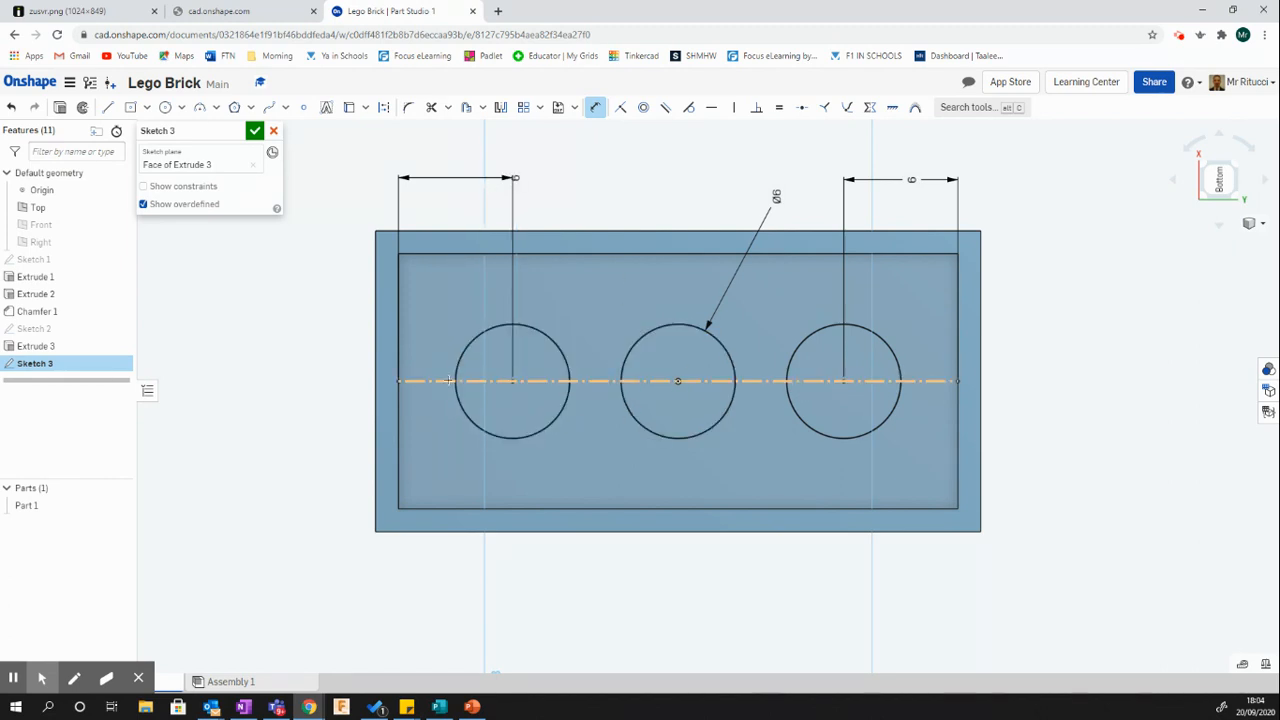
left_click(624, 364)
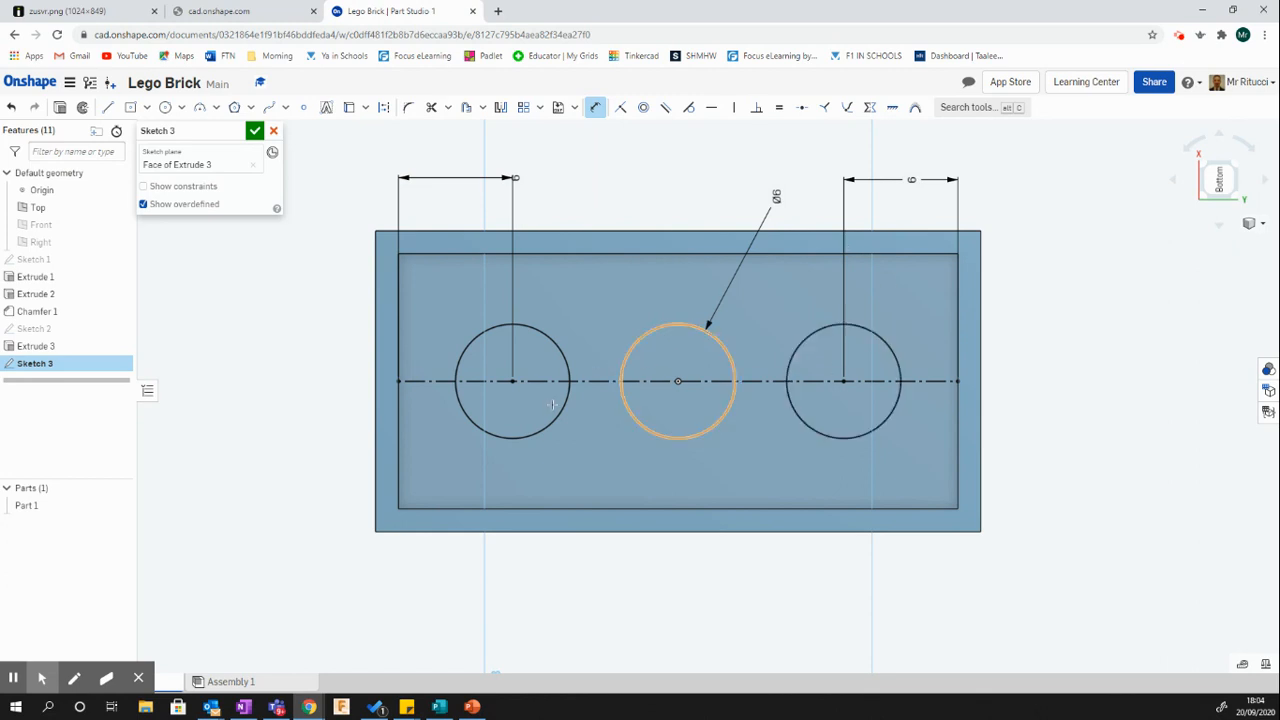
- Draw a slightly smaller concentric circle inside each of the three circles, the left about 5.2 mm and the right about 5.3 mm in diameter
scroll(568, 469, "up", 2)
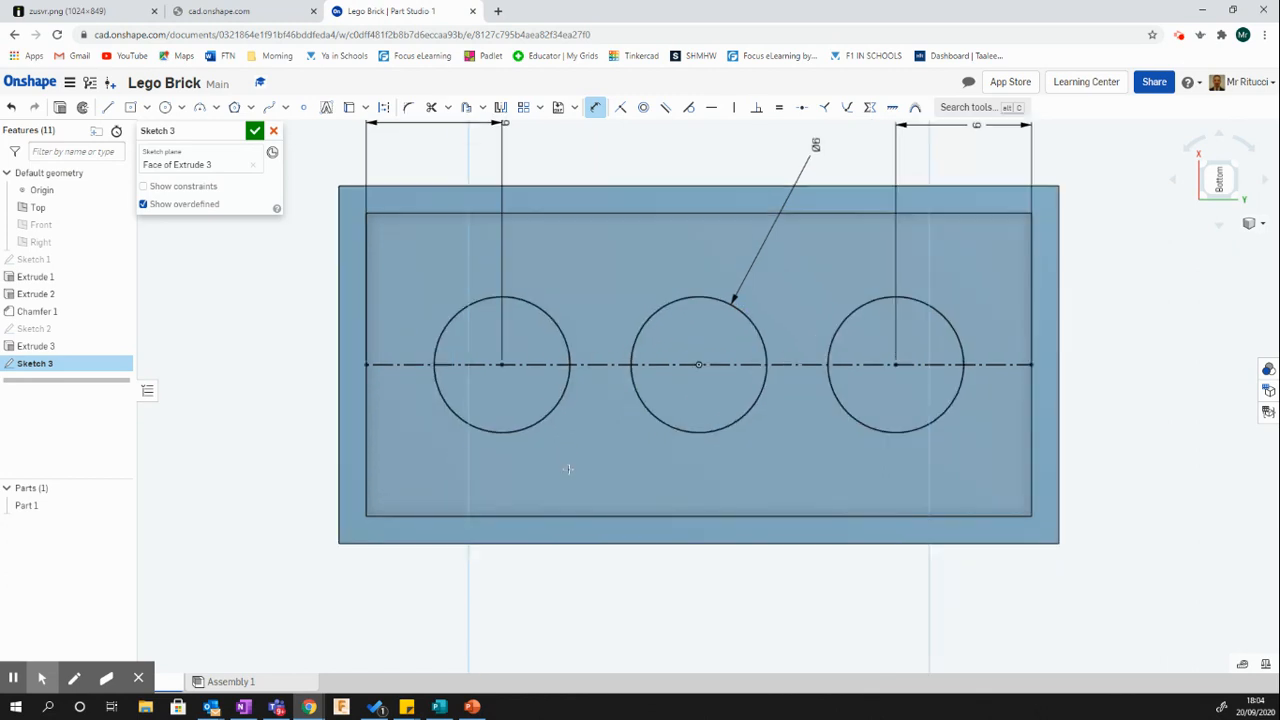
left_click(165, 107)
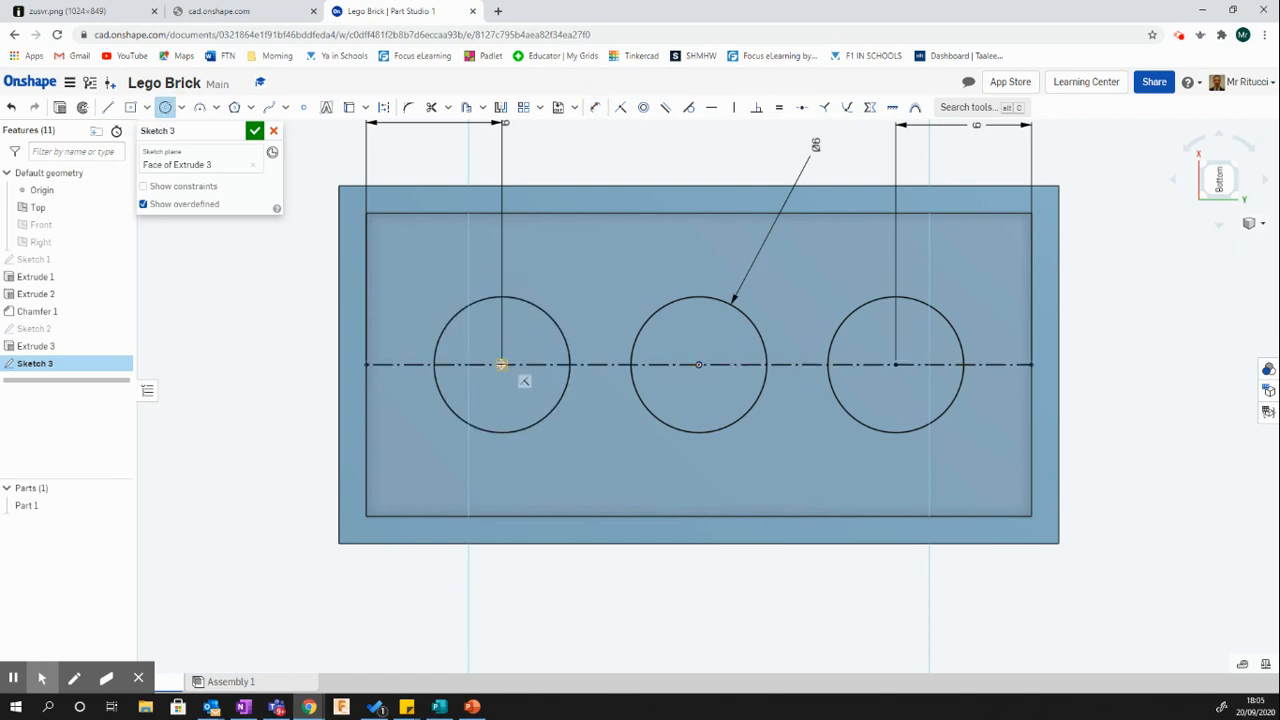
left_click(501, 364)
left_click(533, 414)
left_click(699, 366)
left_click(724, 421)
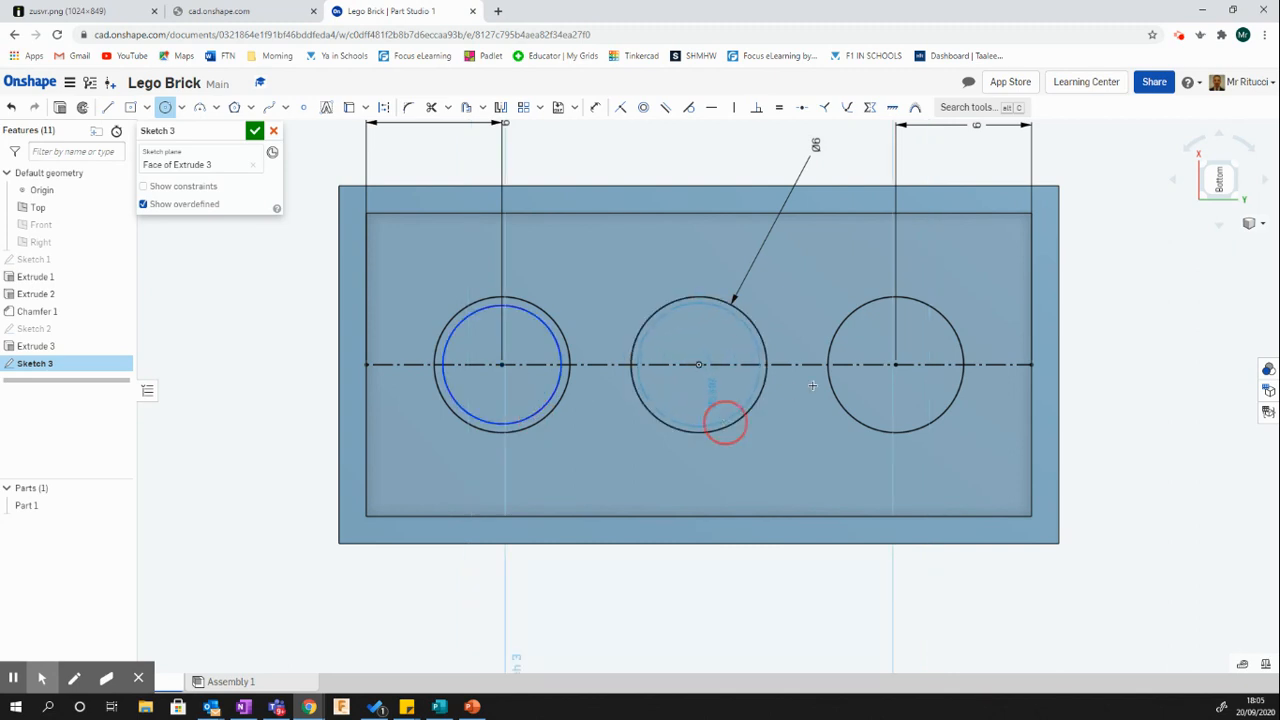
left_click(894, 364)
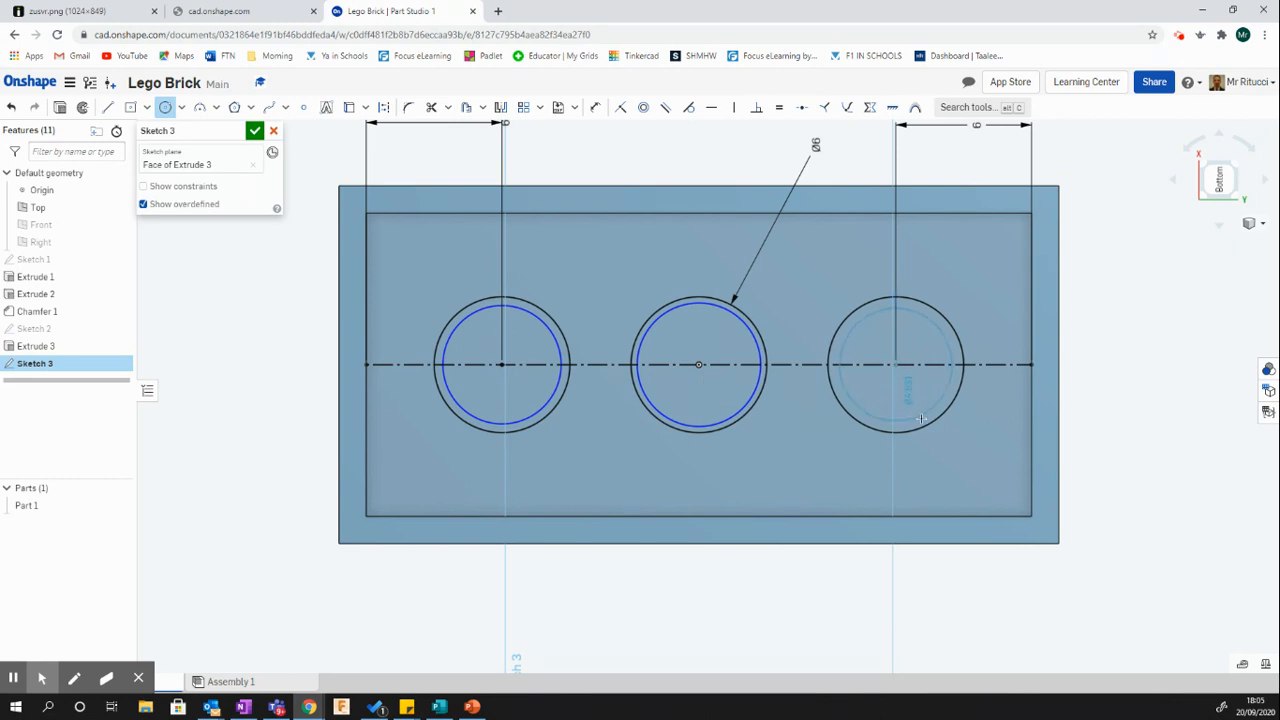
left_click(921, 418)
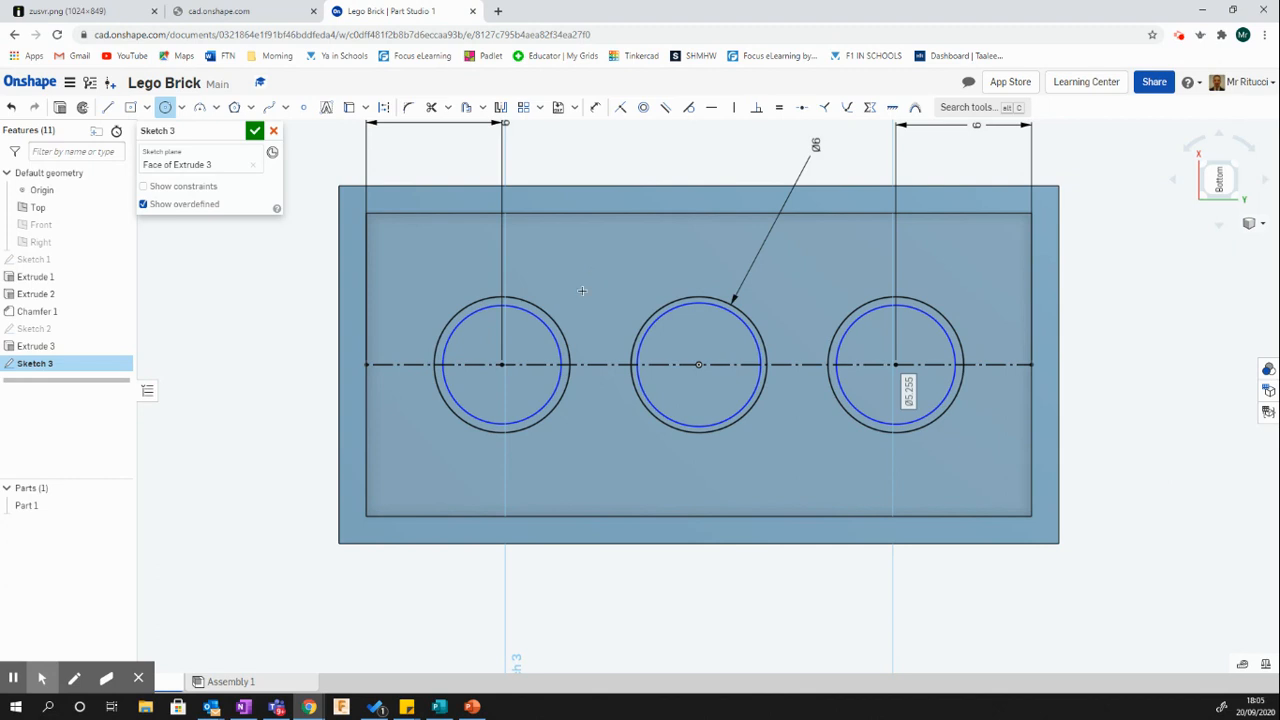
- Dimension the left inner circle's diameter as 5.5 mm
left_click(595, 107)
left_click(538, 319)
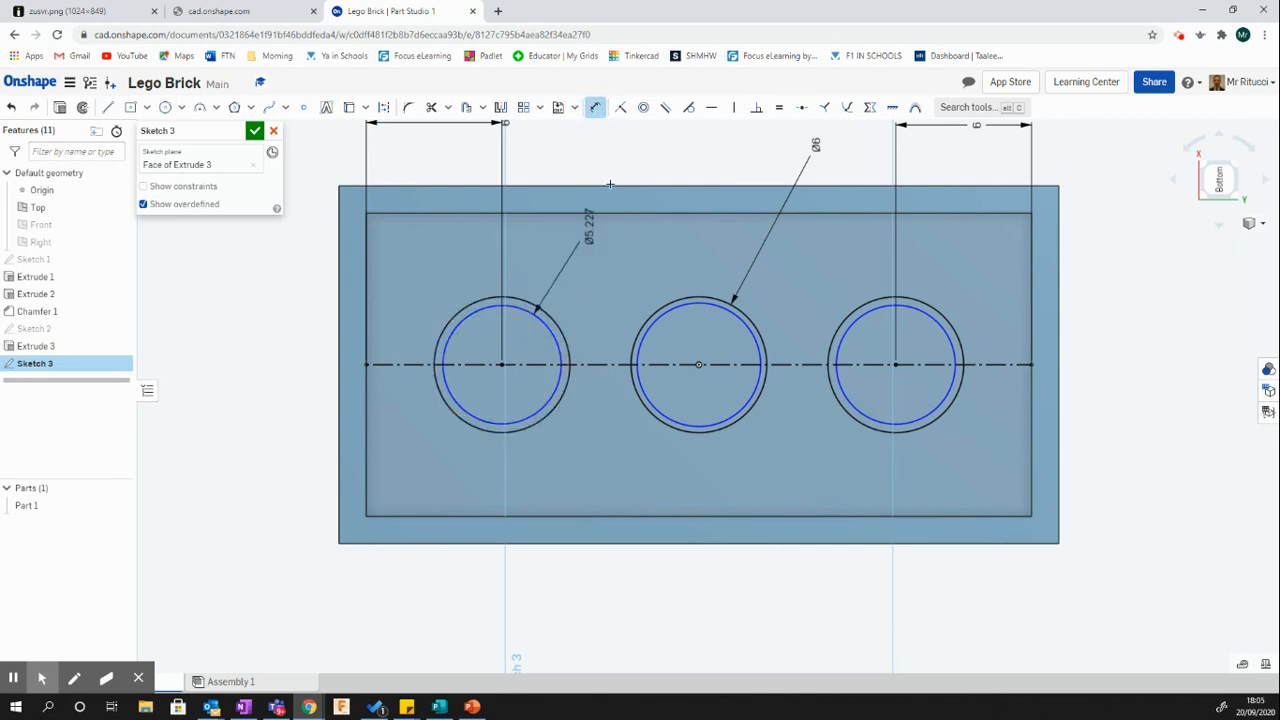
left_click(622, 165)
type("5.5")
key("Escape")
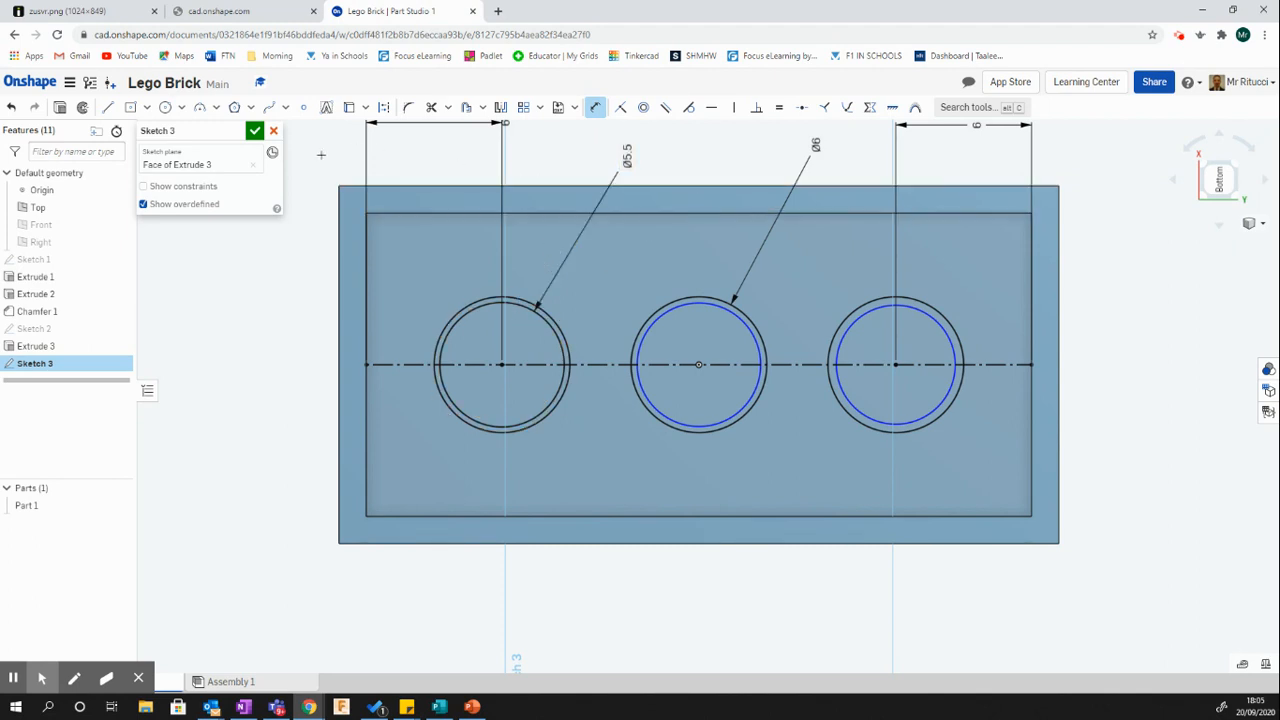
key("Escape")
left_click(627, 155)
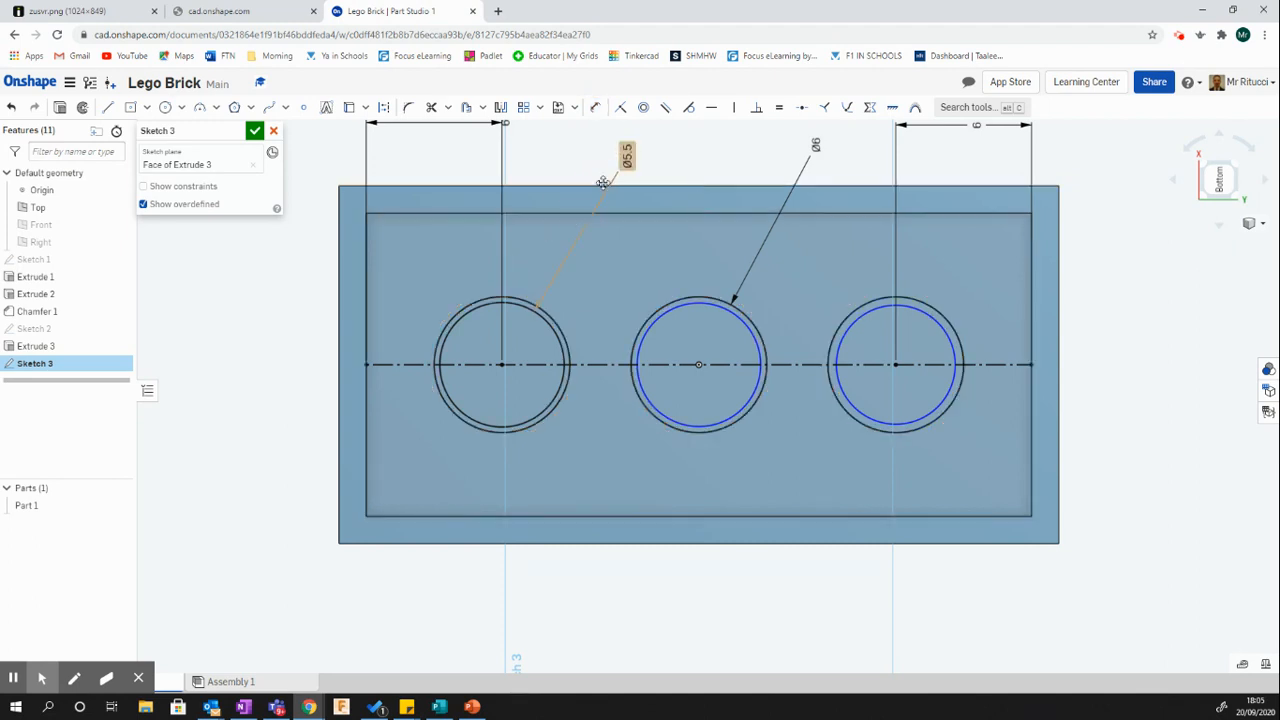
- Constrain the middle and right inner circles to be equal in size to the left inner circle, and finish the sketch
left_click(665, 107)
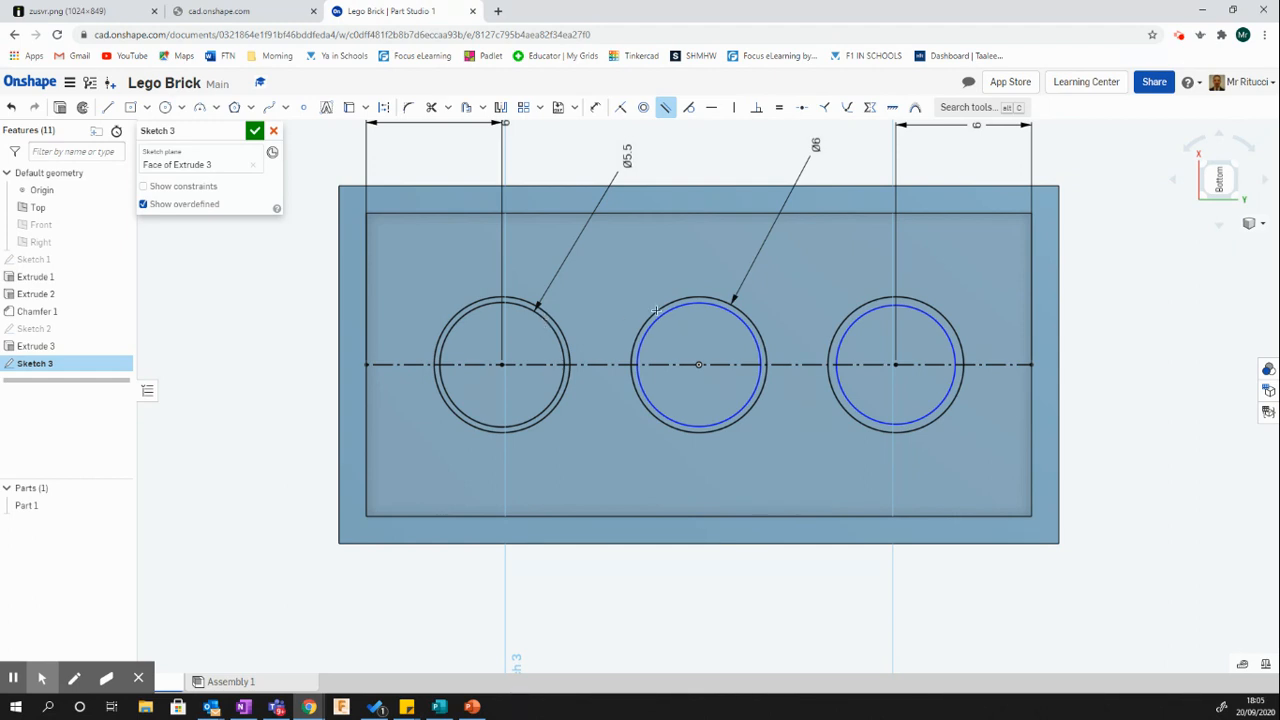
left_click(779, 108)
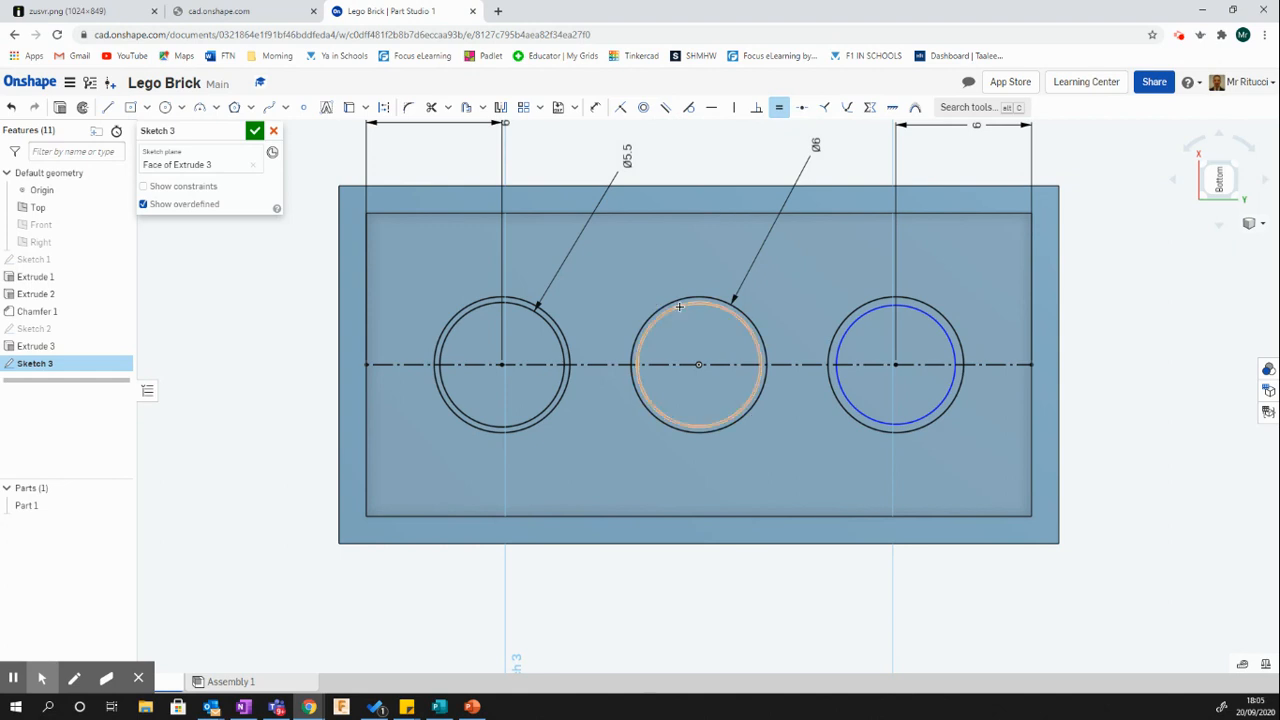
left_click(550, 323)
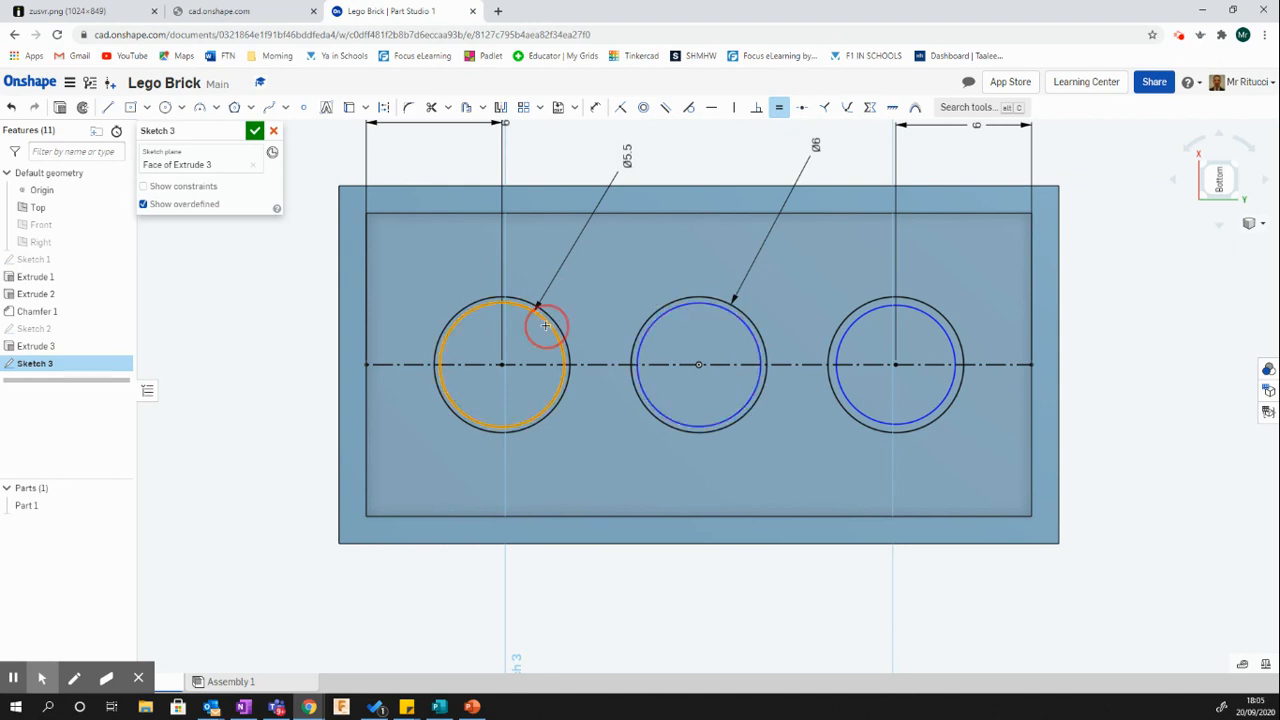
left_click(659, 320)
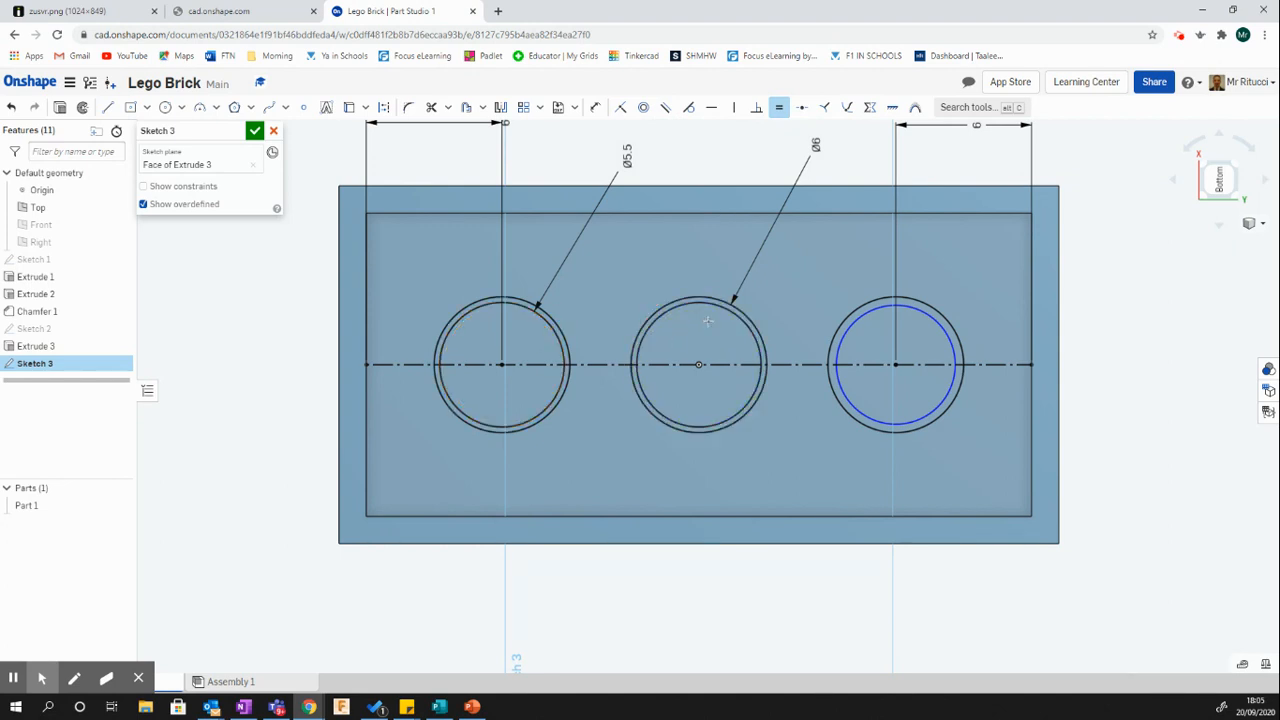
left_click(546, 321)
left_click(849, 319)
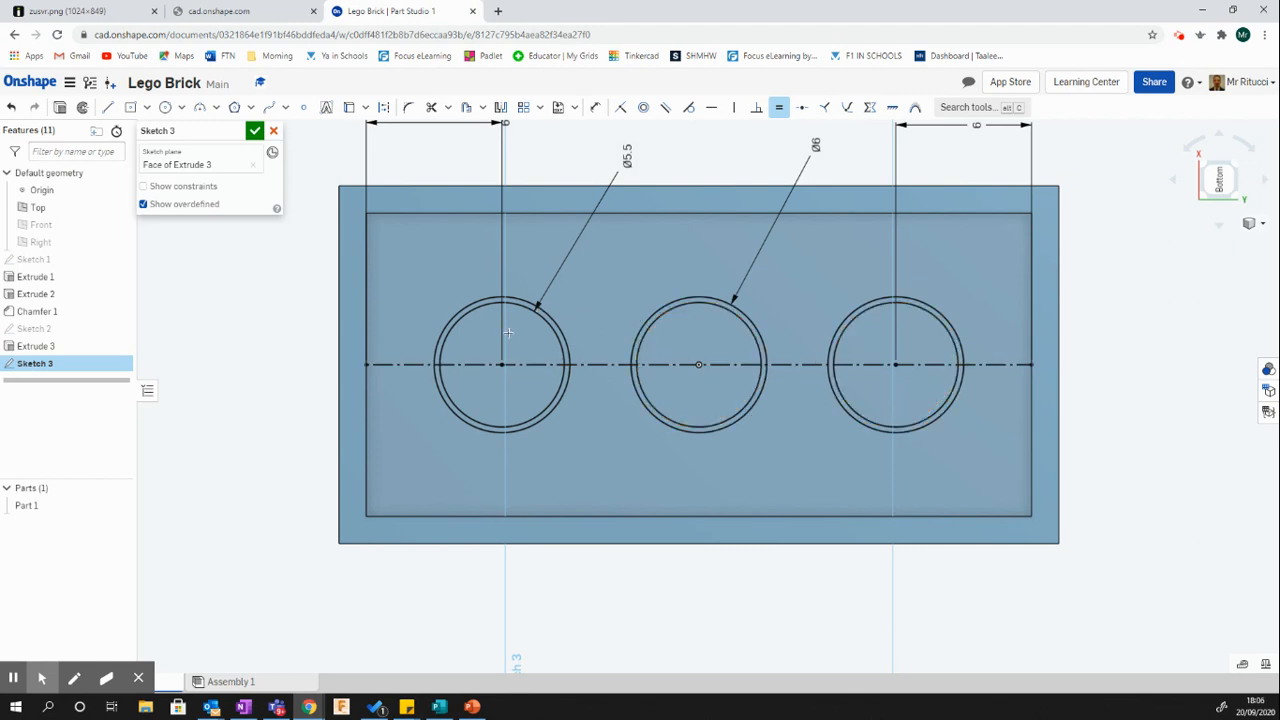
scroll(584, 355, "down", 3)
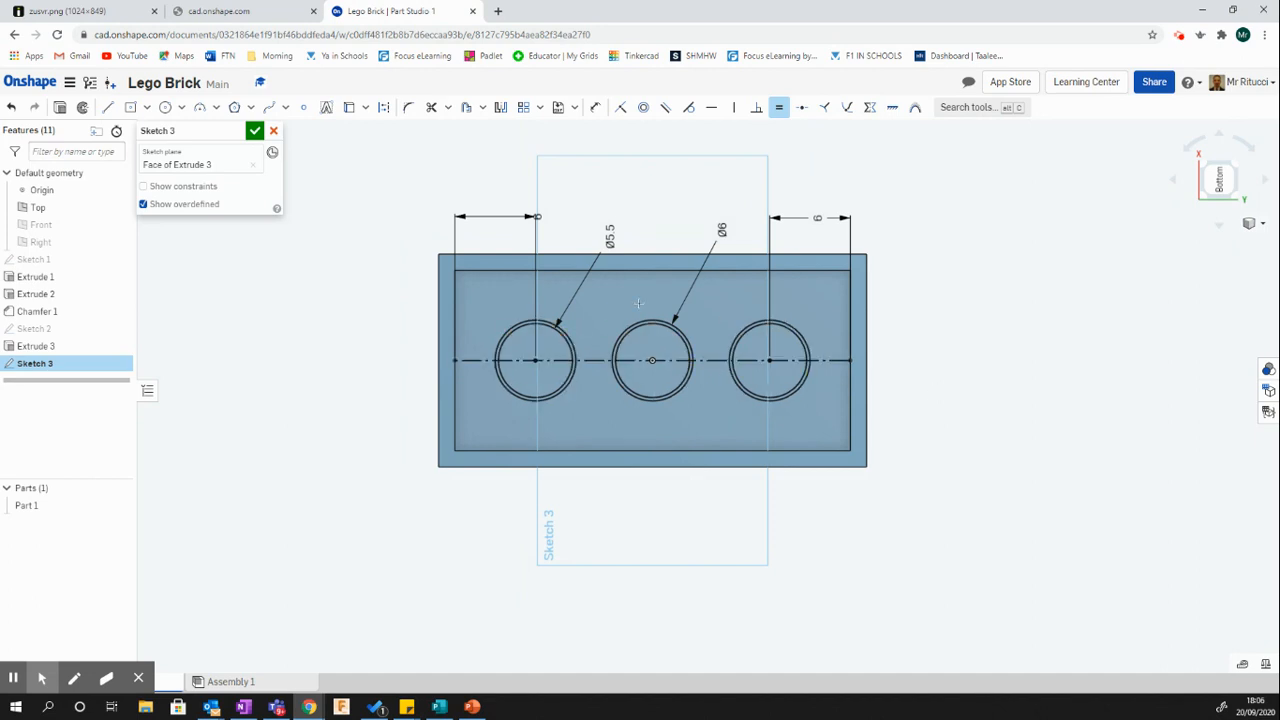
left_click(255, 131)
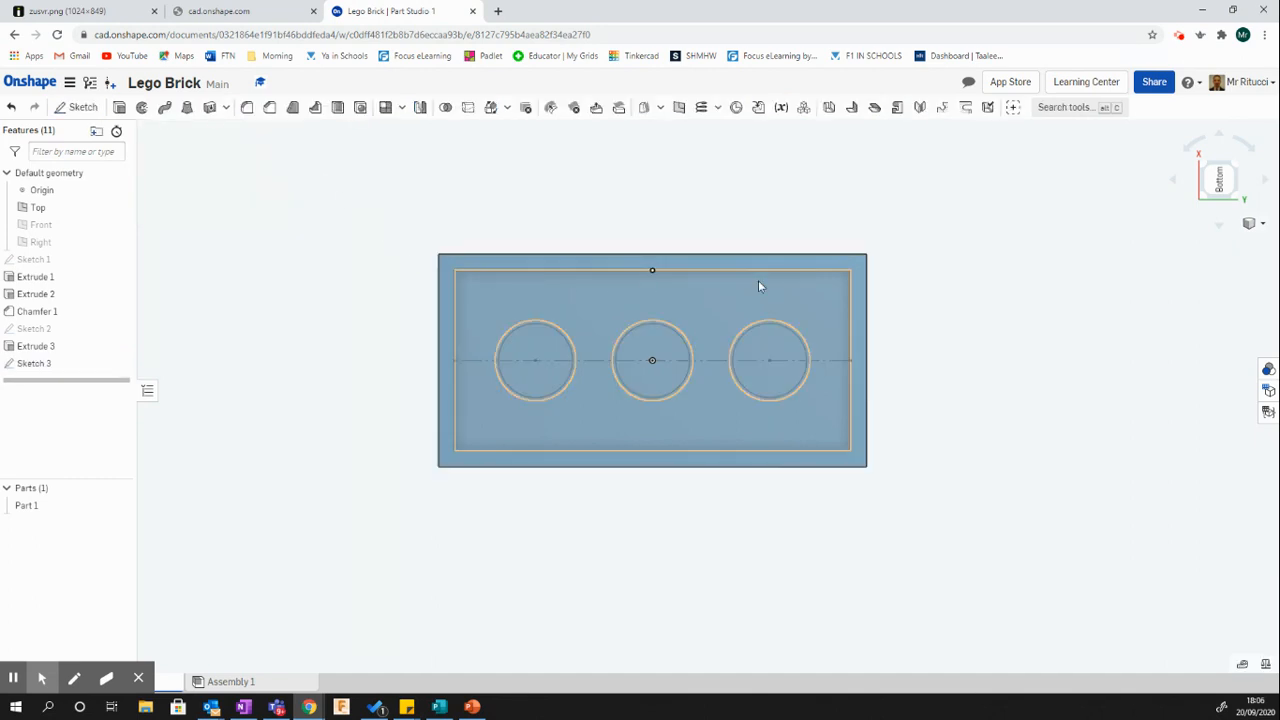
- Start an additive extrude of the three thin ring regions between the inner and outer circles on the cavity floor
mouse_move(903, 289)
right_mouse_down()
mouse_move(944, 243)
mouse_move(985, 255)
mouse_move(959, 278)
mouse_move(911, 283)
right_mouse_up()
scroll(580, 457, "up", 3)
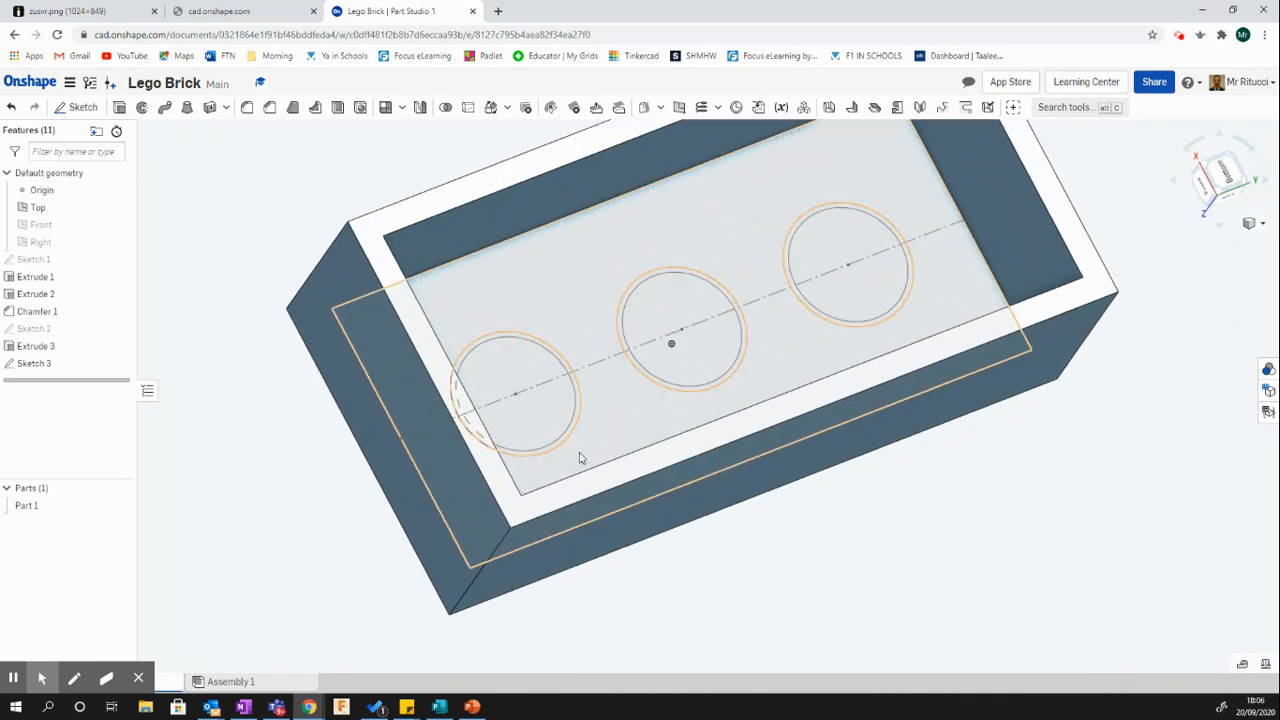
scroll(604, 427, "down", 5)
scroll(634, 380, "up", 5)
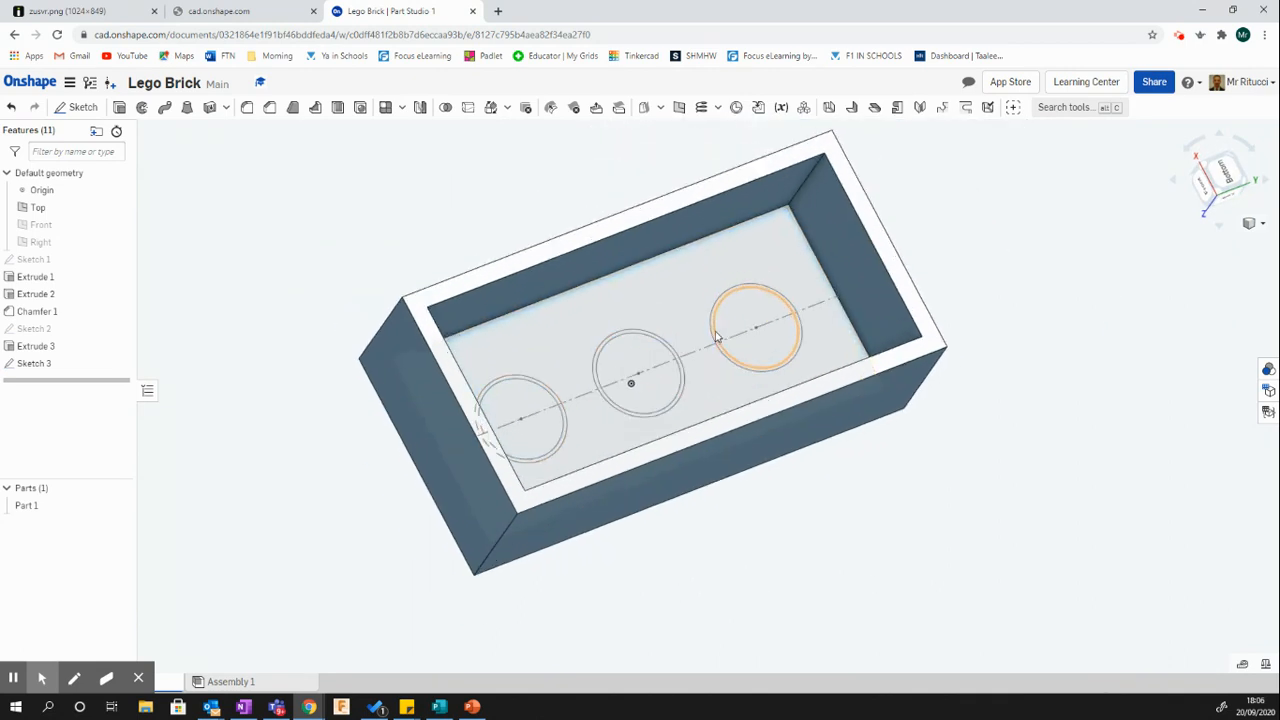
left_click(714, 343)
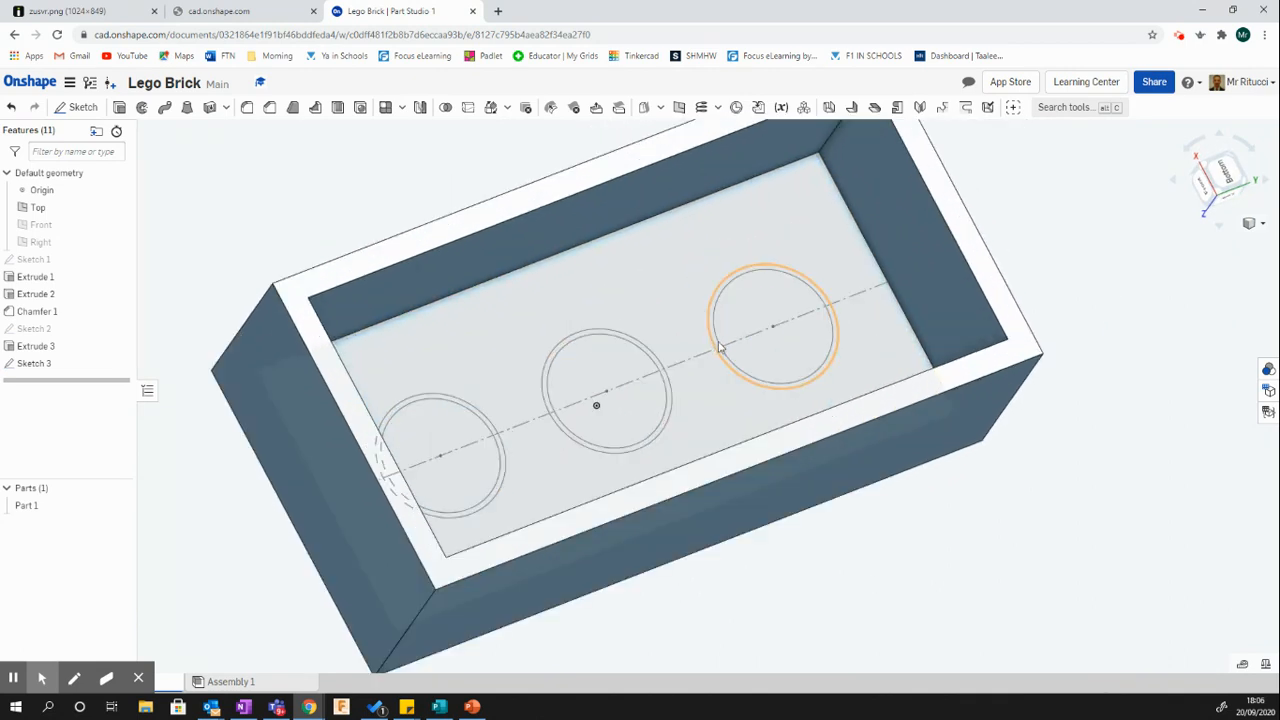
left_click(119, 107)
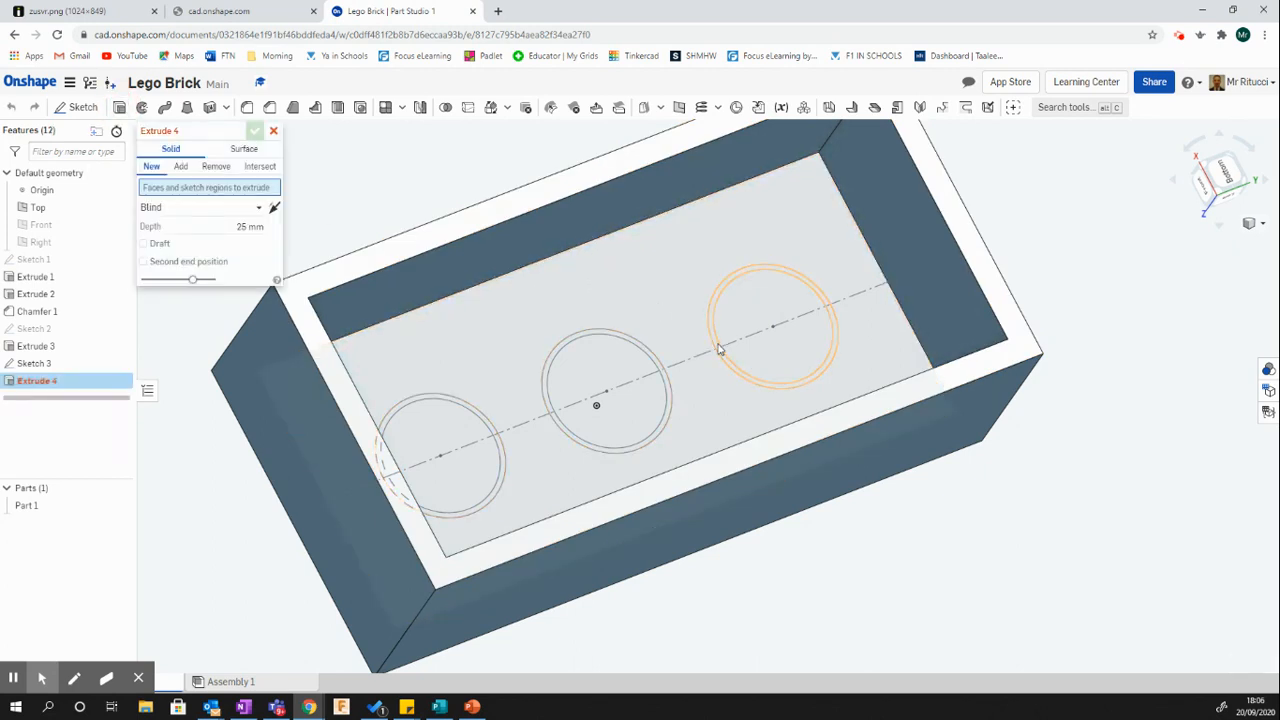
left_click(718, 348)
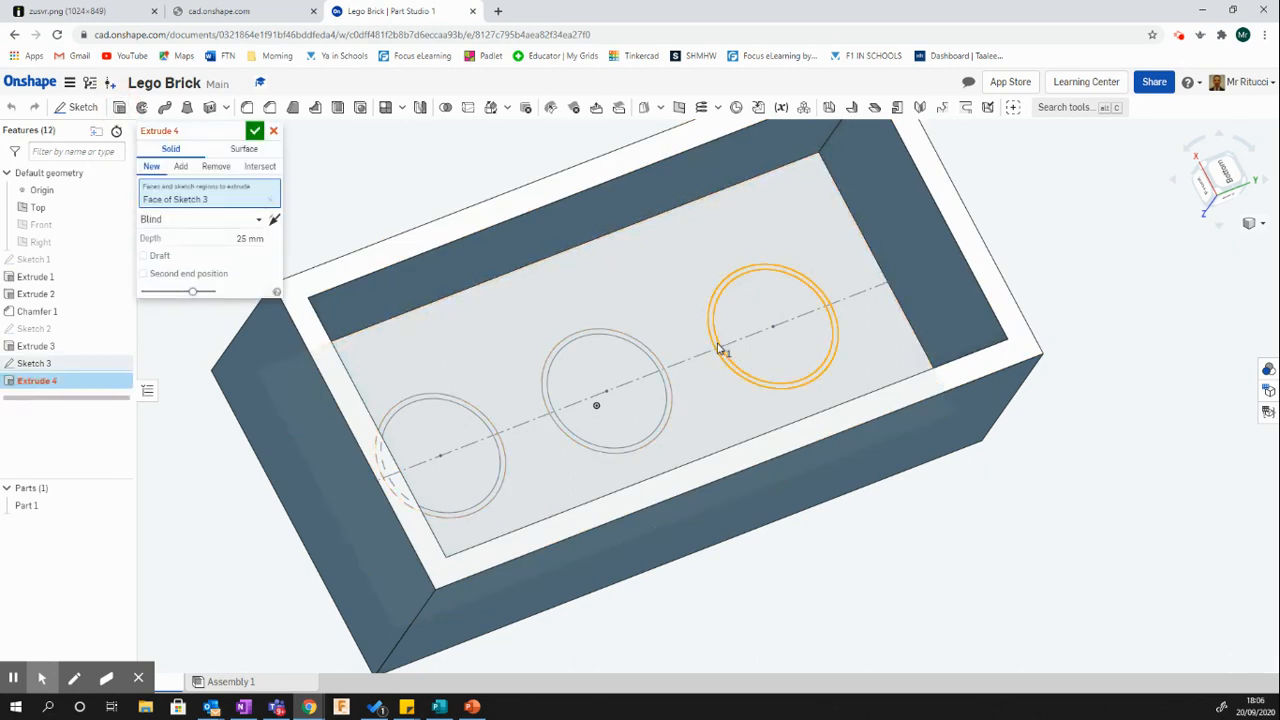
left_click(662, 377)
left_click(491, 431)
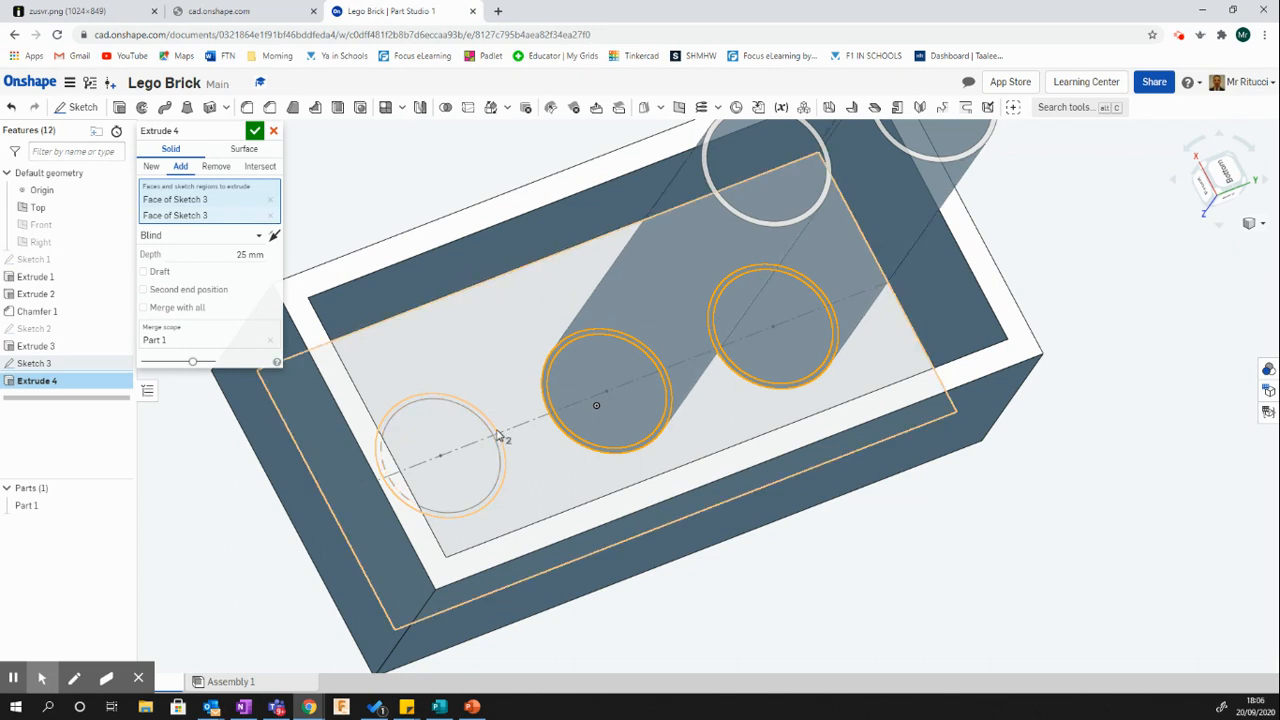
left_click(495, 437)
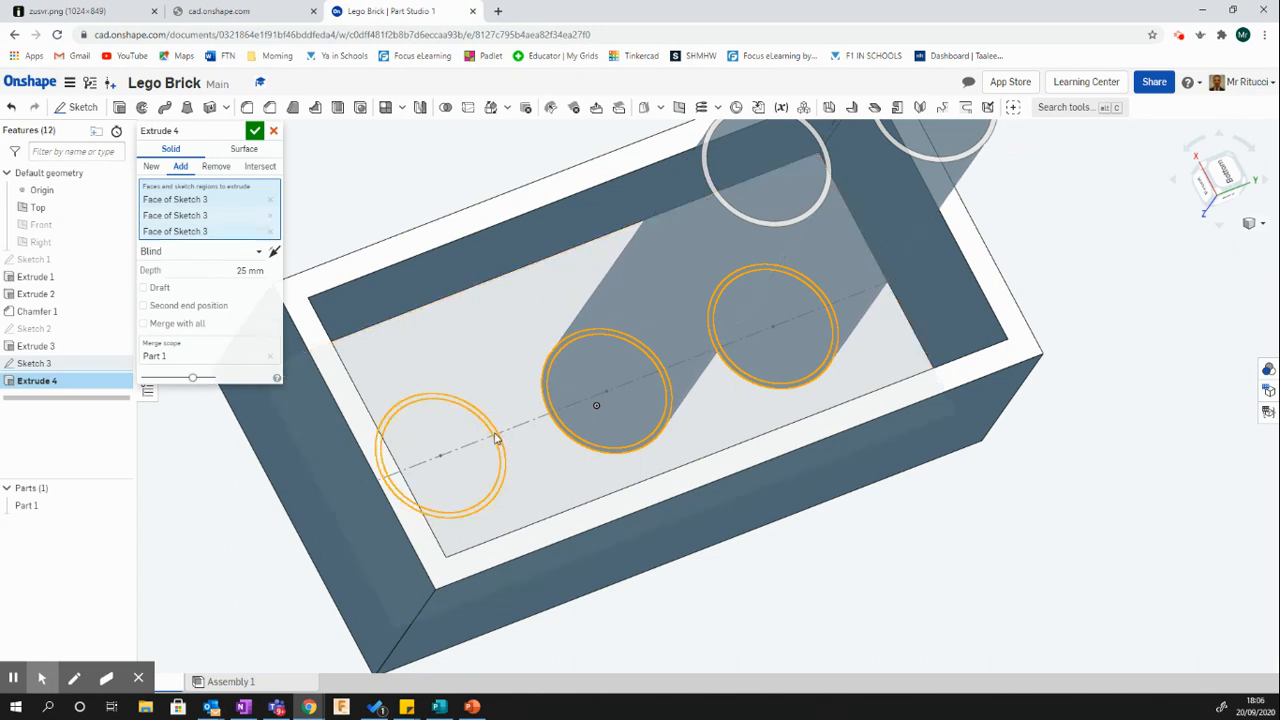
- Set the depth of the ring extrusion to 7 mm and complete the three underside tubes
scroll(600, 430, "down", 3)
scroll(604, 424, "down", 2)
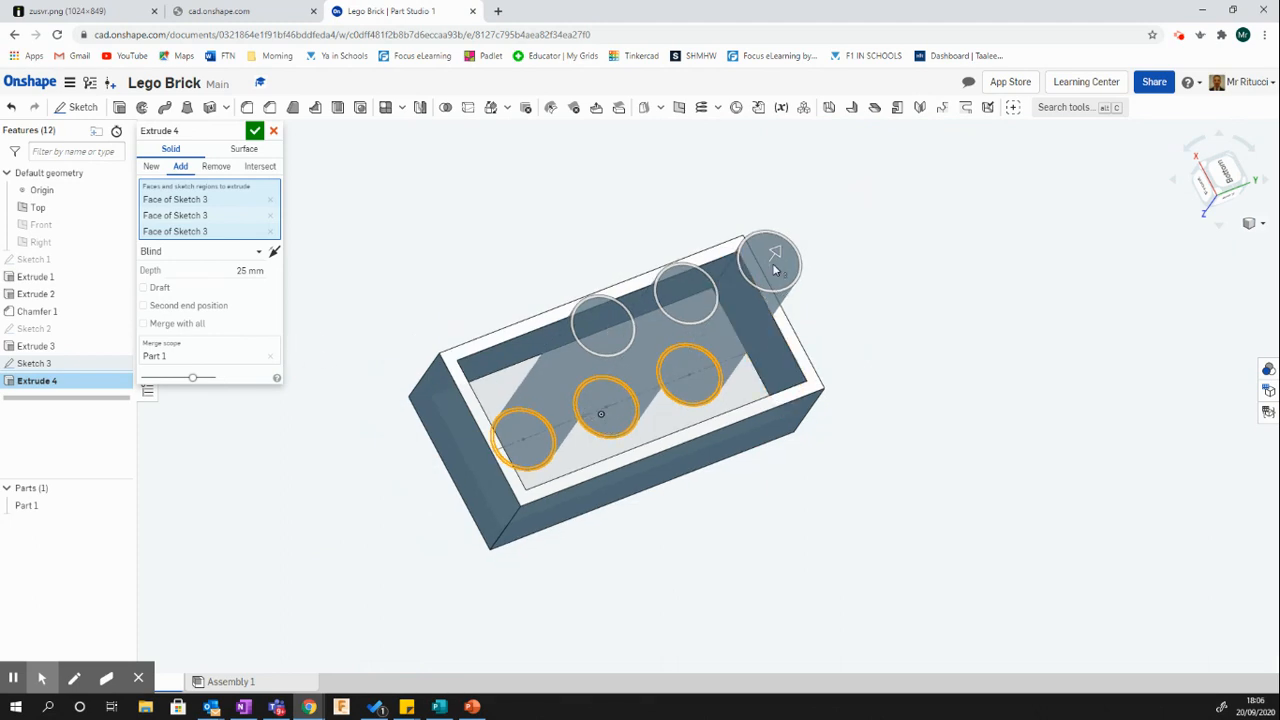
left_click_drag(775, 258, 720, 337)
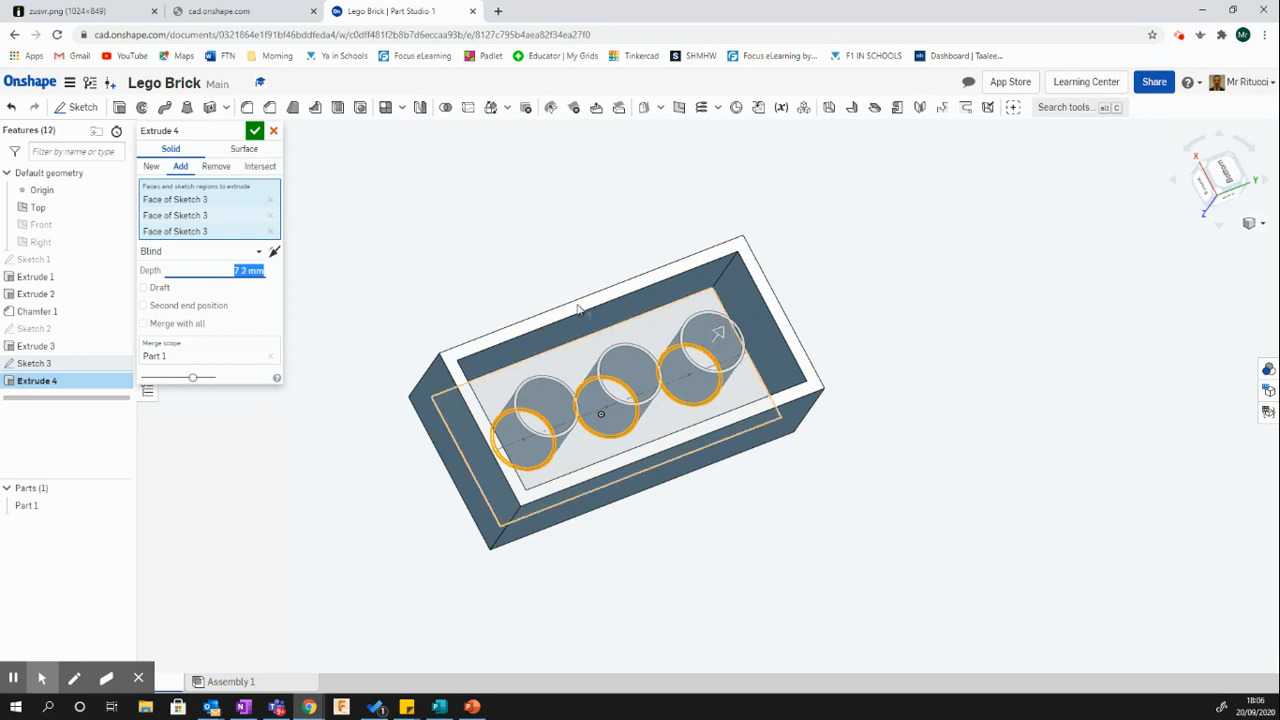
left_click(246, 271)
left_click_drag(246, 271, 230, 273)
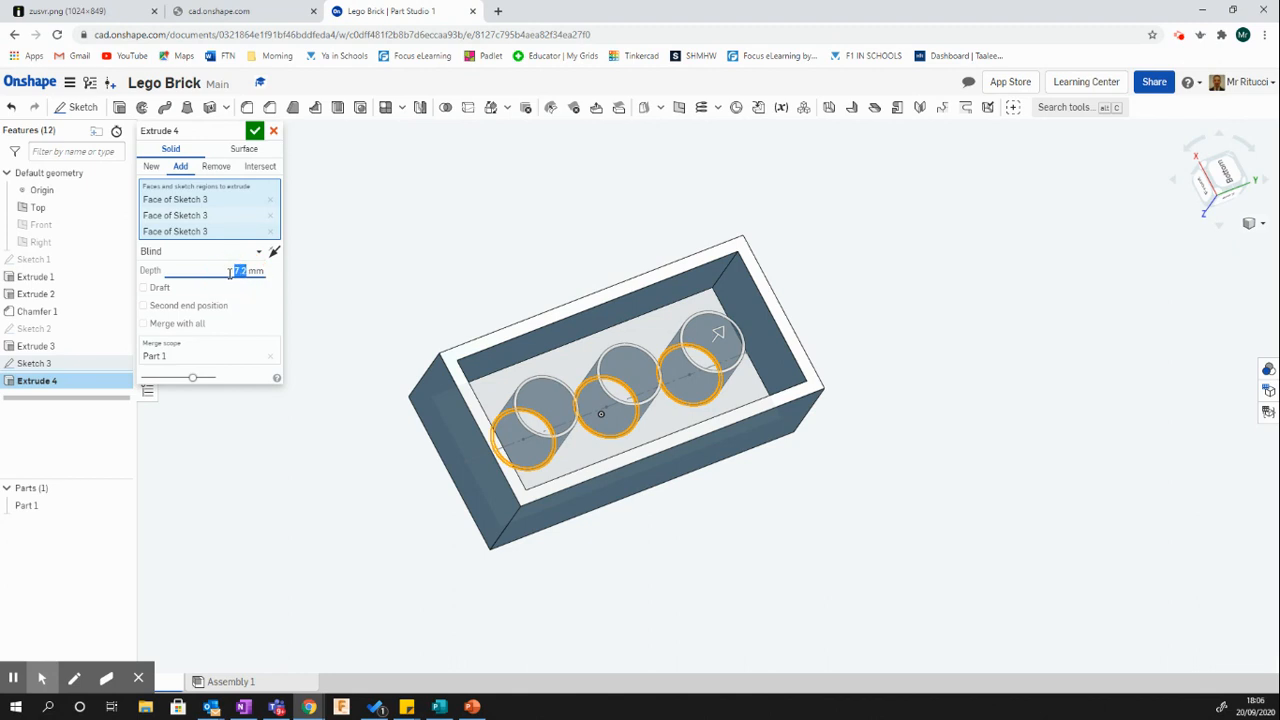
type("7")
left_click(254, 131)
right_click_drag(486, 248, 474, 143)
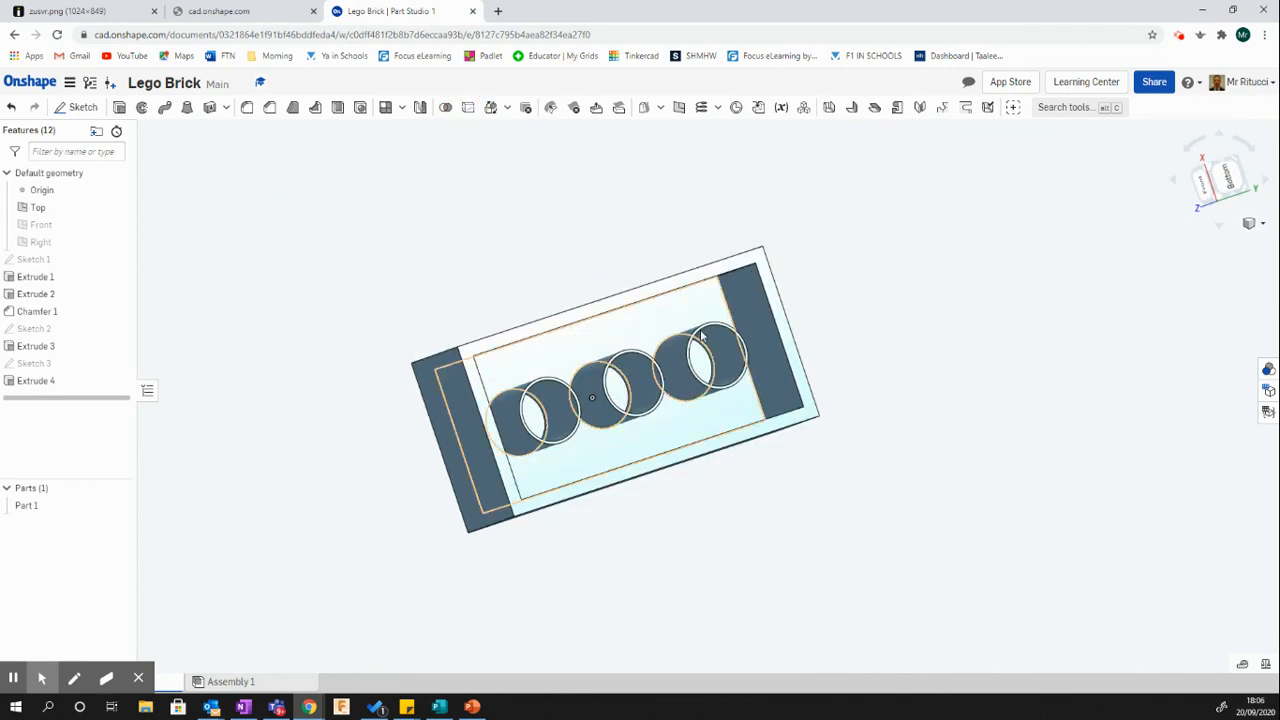
- Display the brick in isometric view and hide the Top plane
left_click(1262, 223)
left_click(1200, 242)
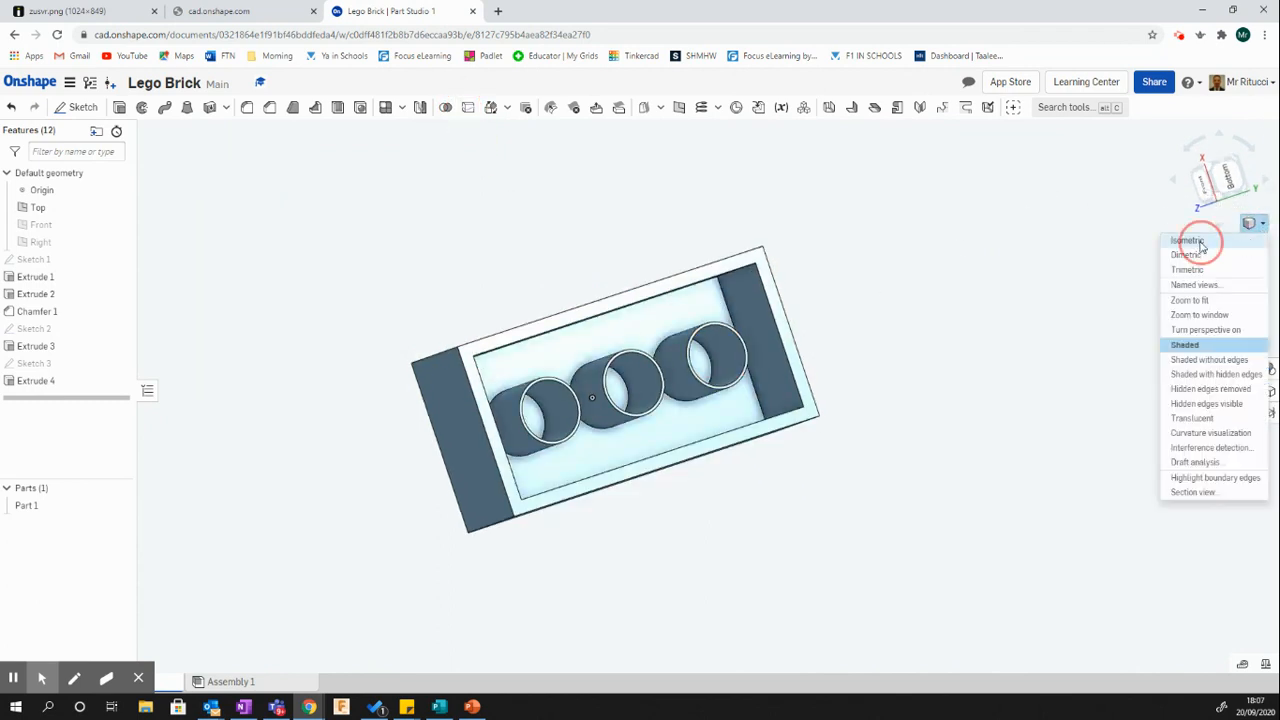
scroll(712, 387, "up", 3)
scroll(760, 360, "up", 2)
scroll(1006, 317, "down", 2)
scroll(1009, 314, "up", 4)
scroll(1010, 314, "down", 2)
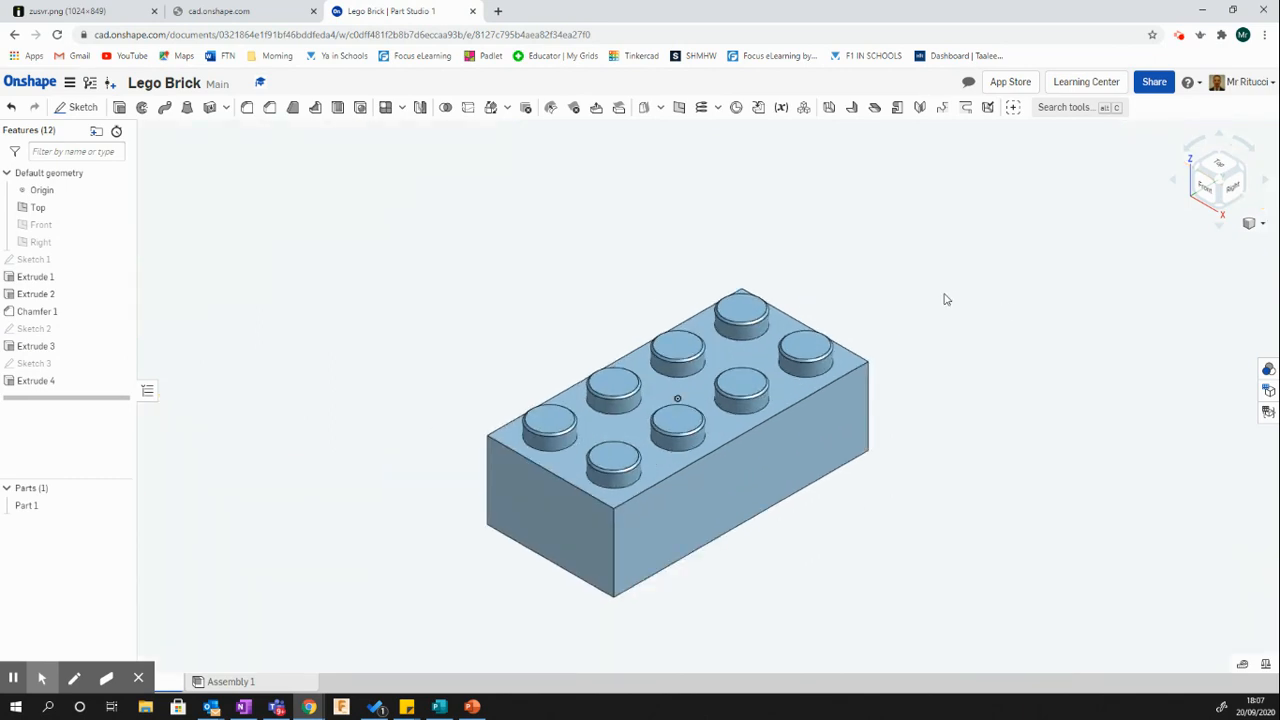
left_click(118, 207)
- Change the appearance of Part 1 to the red palette colour FF0000 and apply it
scroll(418, 332, "down", 2)
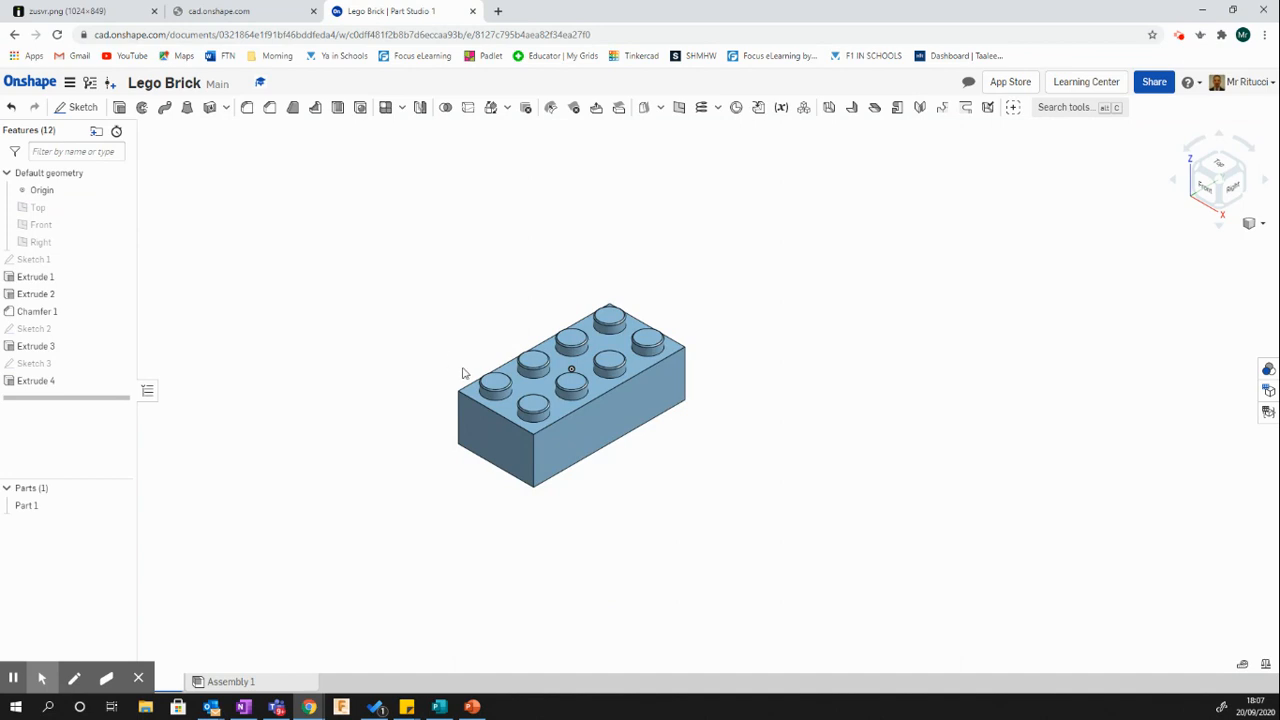
scroll(490, 385, "up", 4)
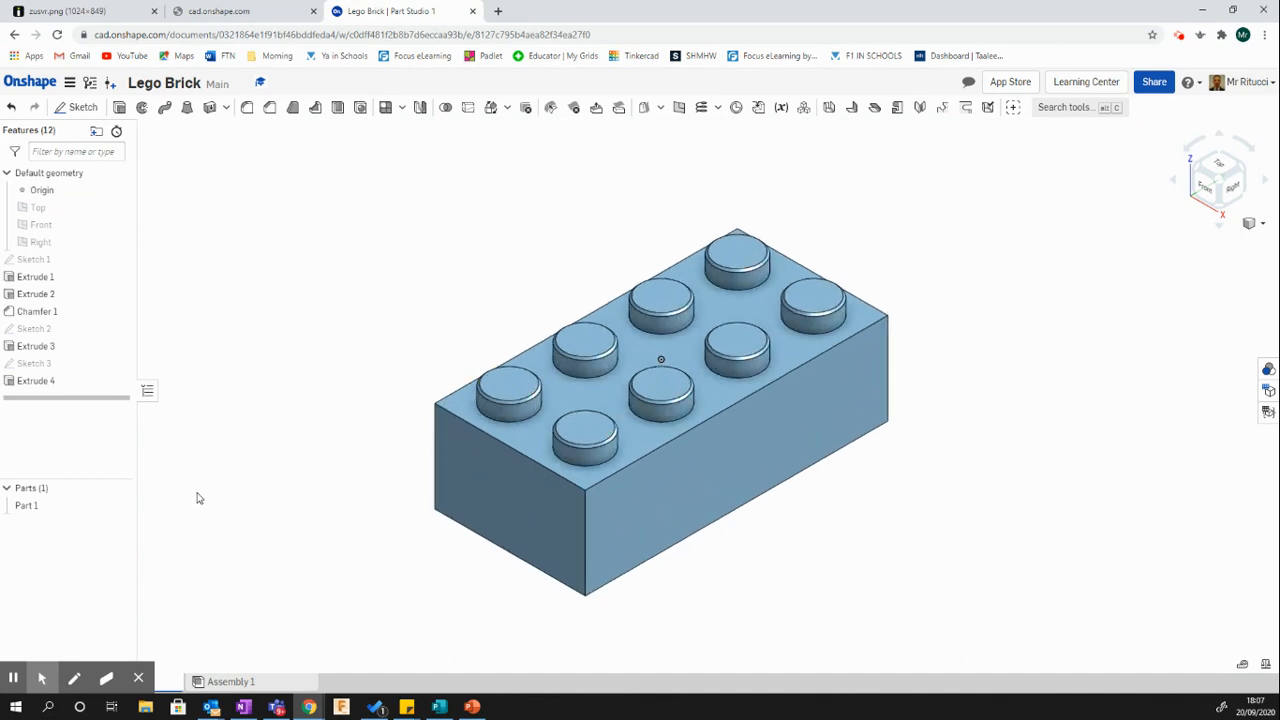
right_click(59, 513)
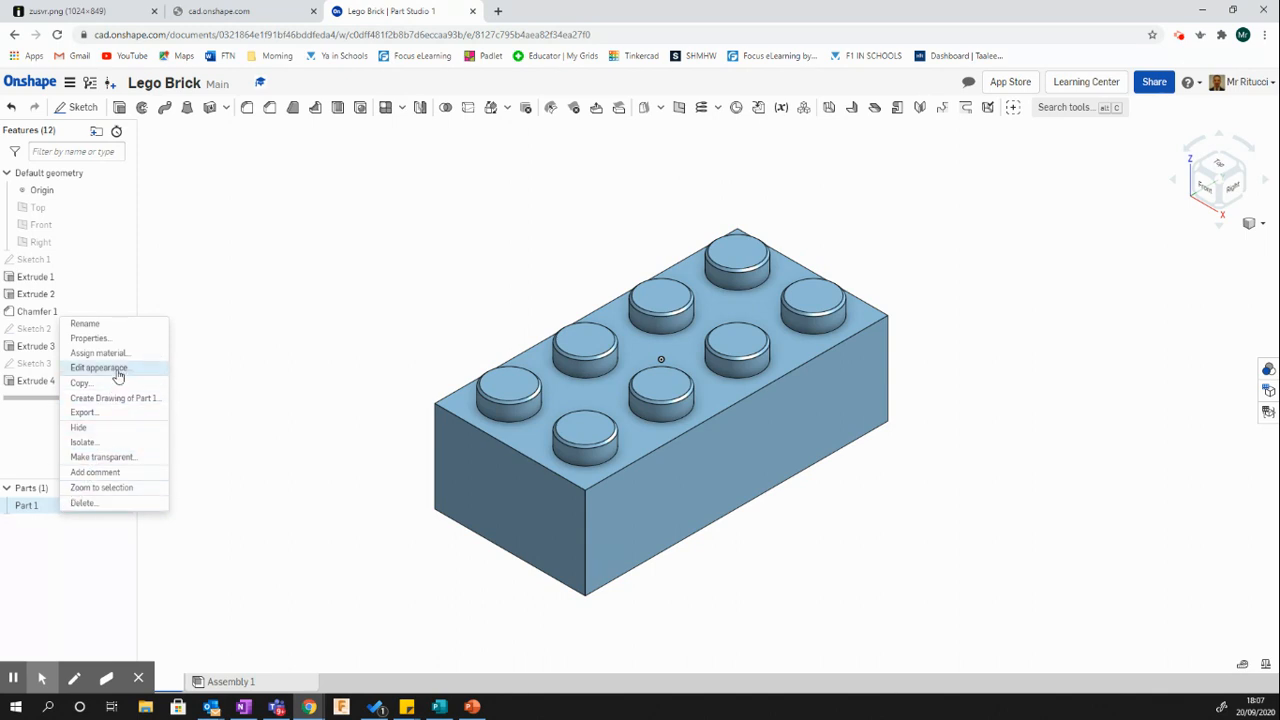
left_click(100, 368)
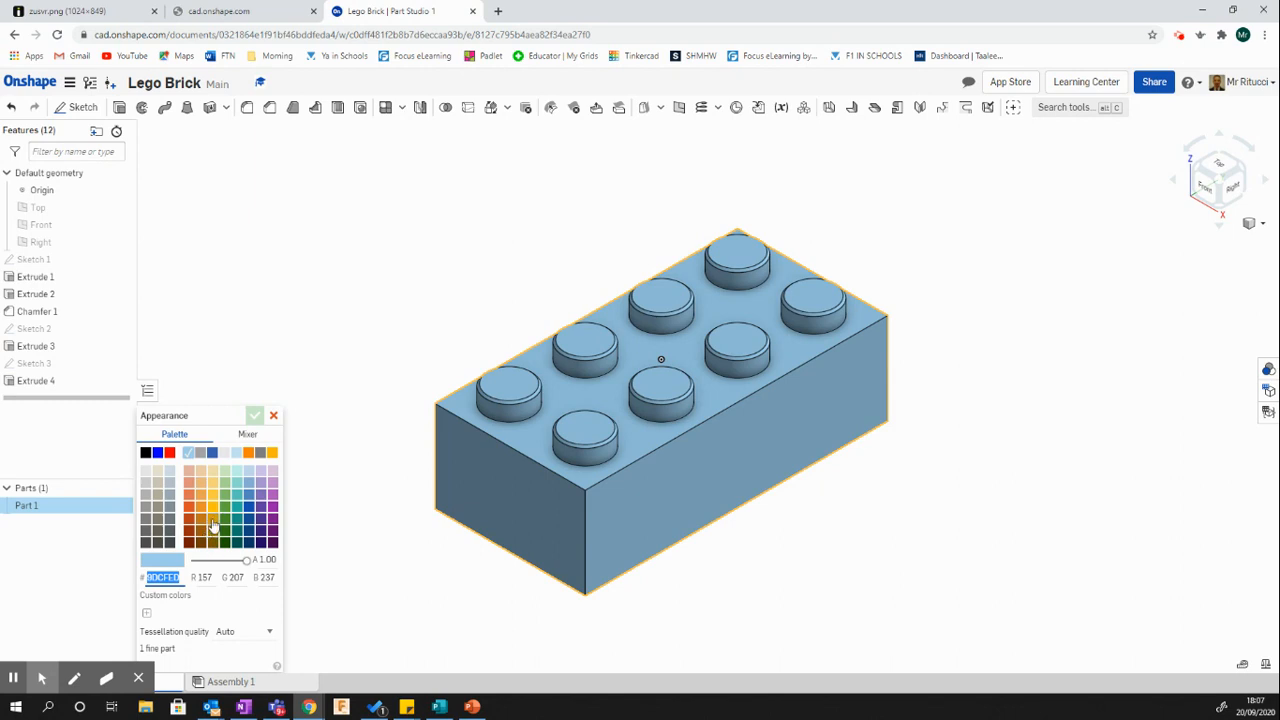
left_click(169, 452)
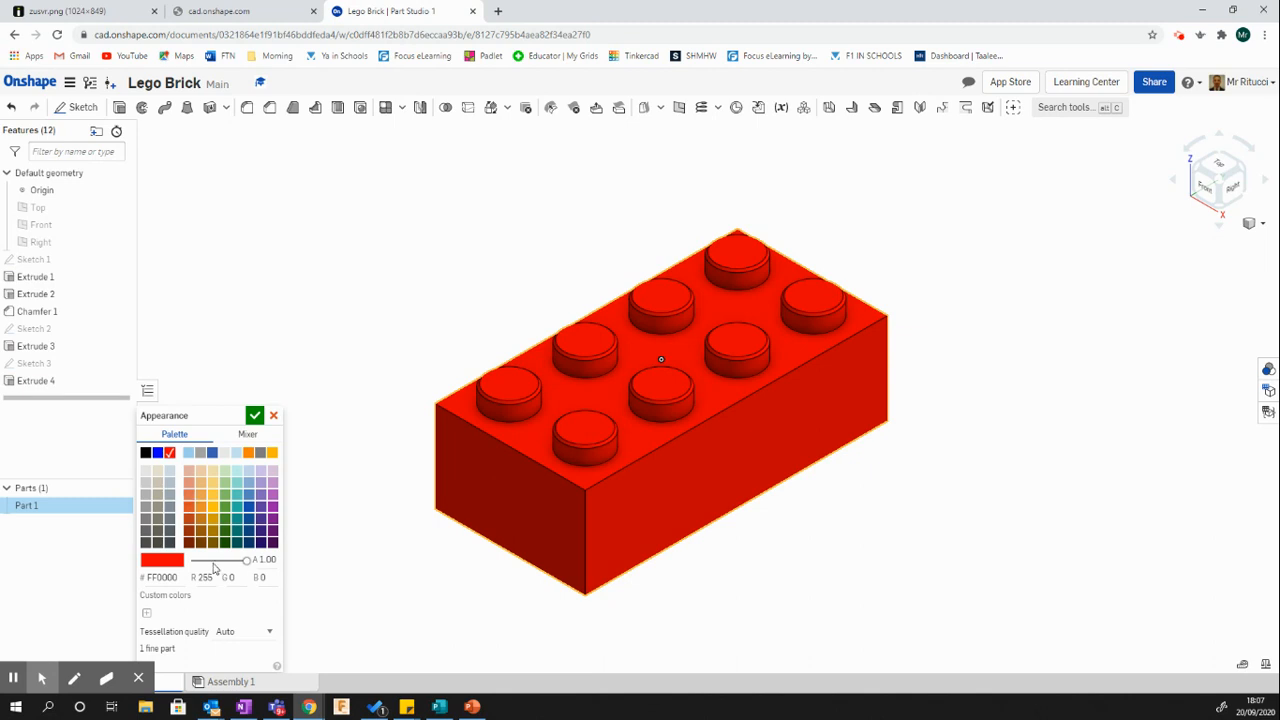
left_click_drag(241, 567, 250, 565)
left_click(254, 416)
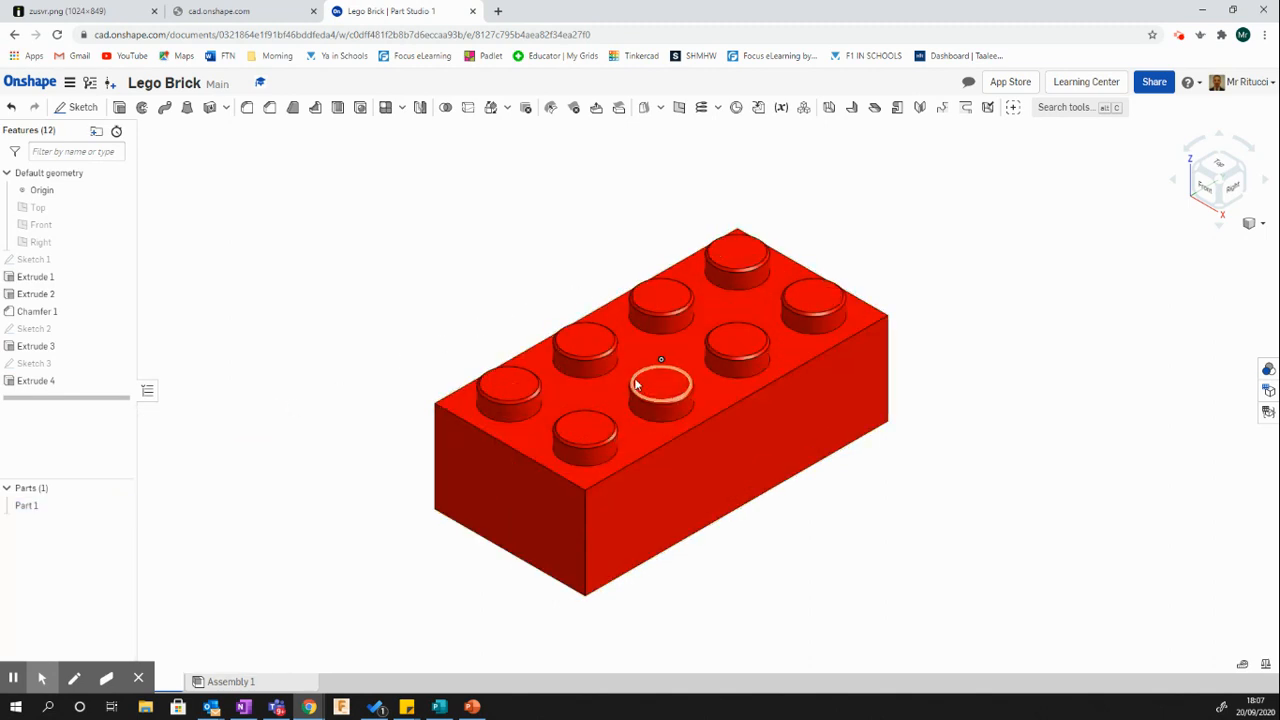
- Examine the red brick from different angles and return to the isometric view
scroll(634, 380, "up", 2)
left_click(1263, 224)
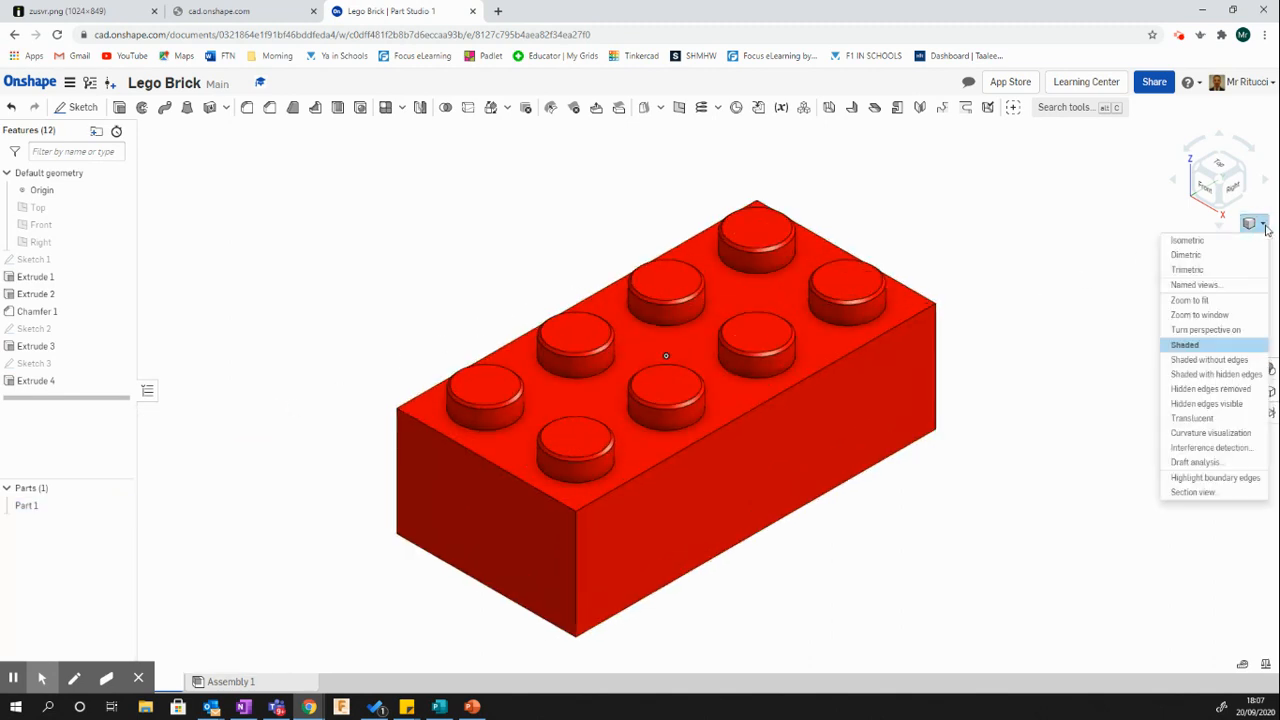
left_click(1190, 241)
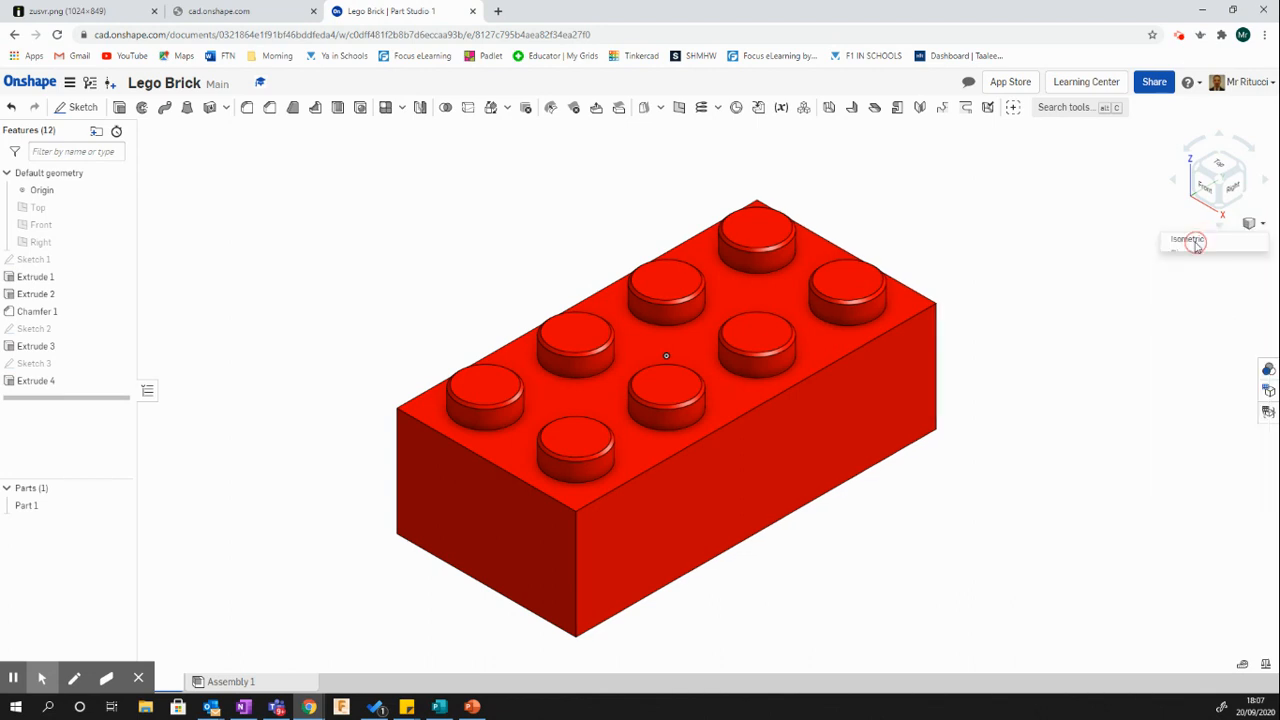
left_click(1263, 225)
left_click(1060, 412)
right_click_drag(1078, 413, 1025, 290)
mouse_move(948, 230)
right_mouse_down()
mouse_move(843, 289)
mouse_move(743, 291)
mouse_move(631, 360)
mouse_move(746, 460)
mouse_move(826, 431)
mouse_move(706, 422)
mouse_move(1058, 340)
right_mouse_up()
left_click(1260, 224)
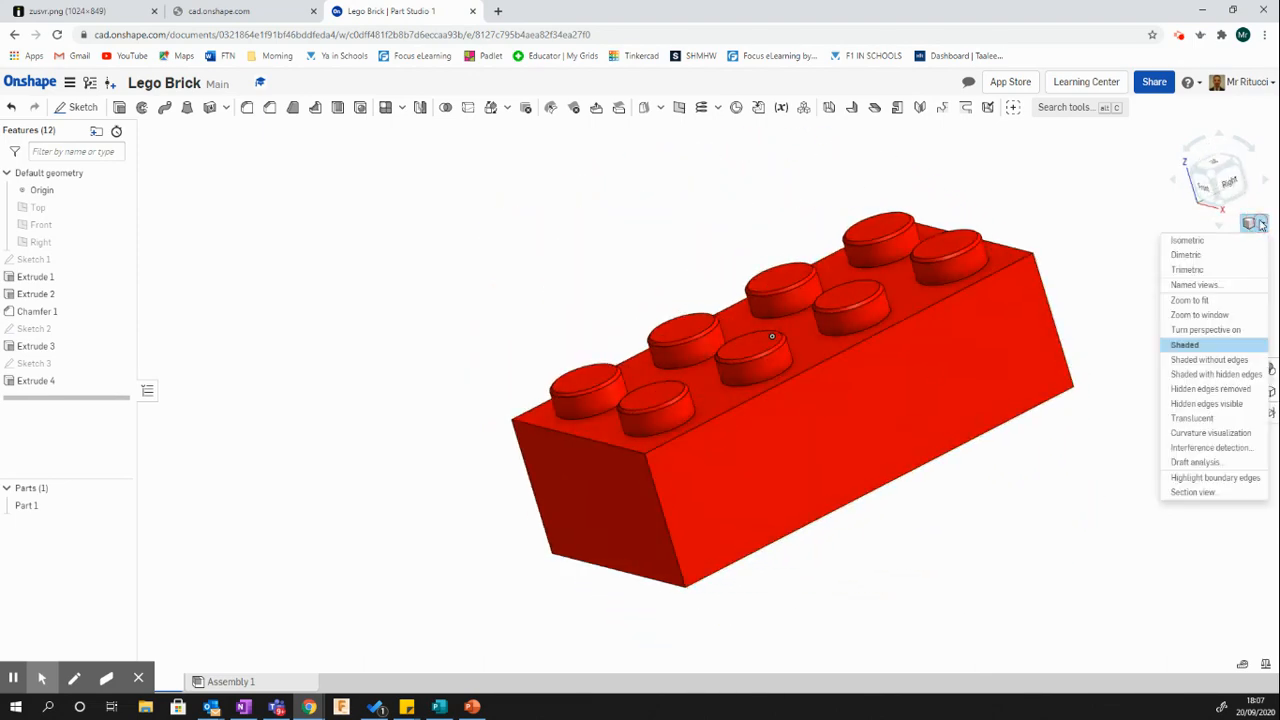
left_click(1188, 241)
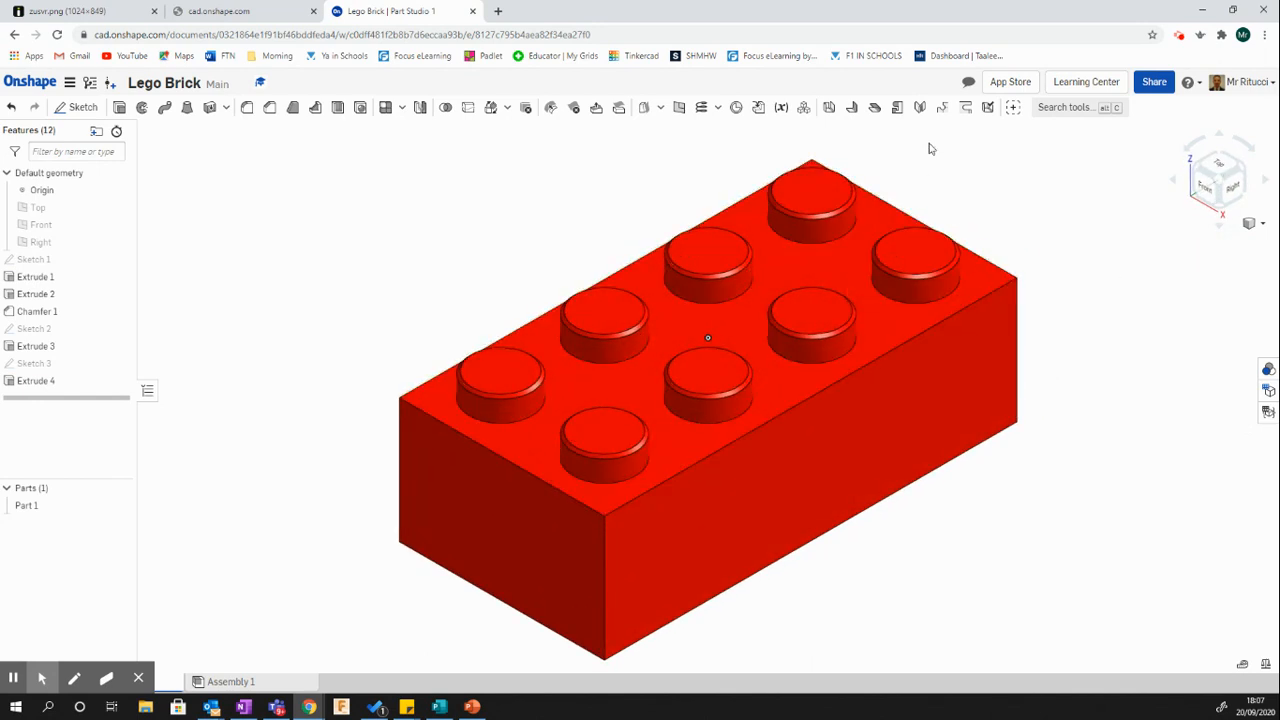